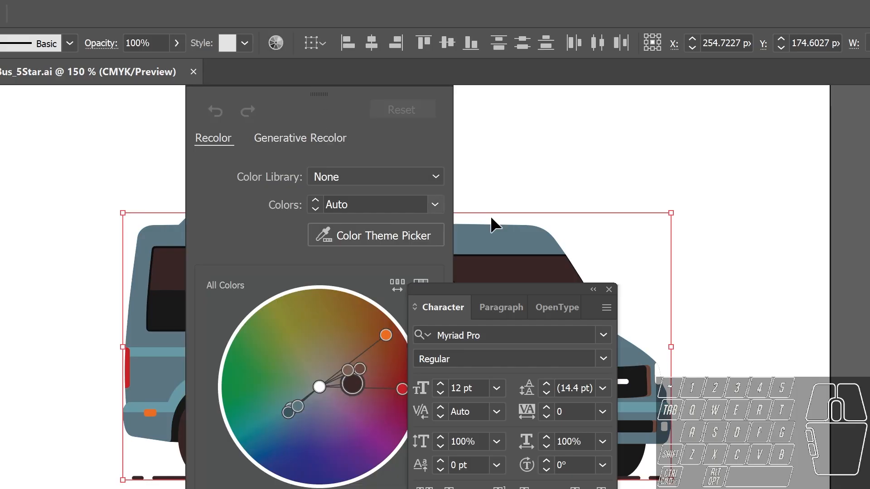
# Try recoloring the bus artwork with the Baroque color library from Art History.
pyautogui.click(609, 290)
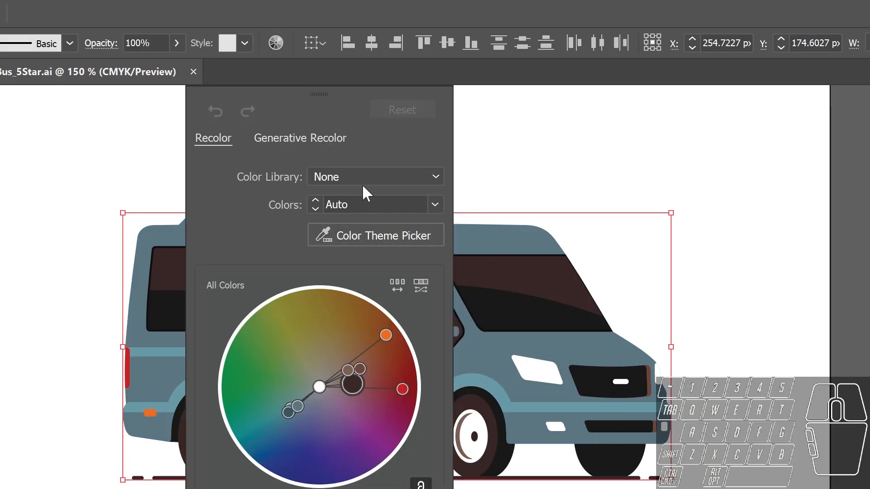
pyautogui.click(429, 204)
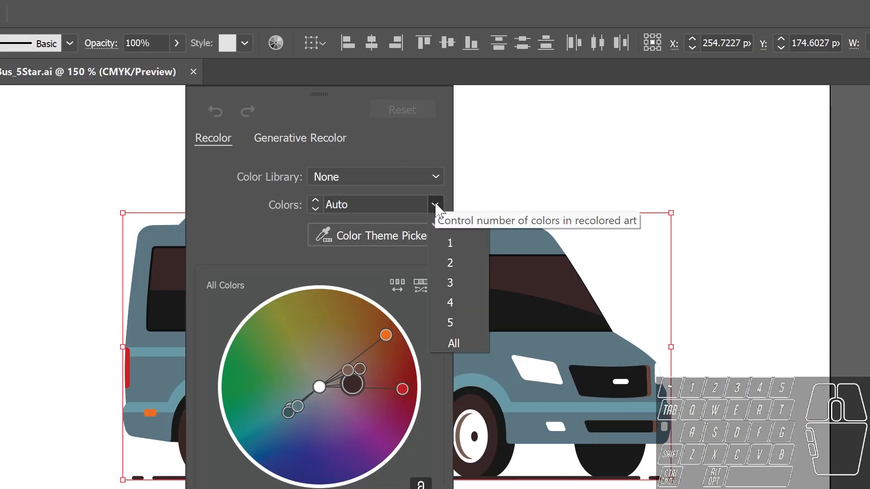
pyautogui.click(427, 187)
pyautogui.click(431, 181)
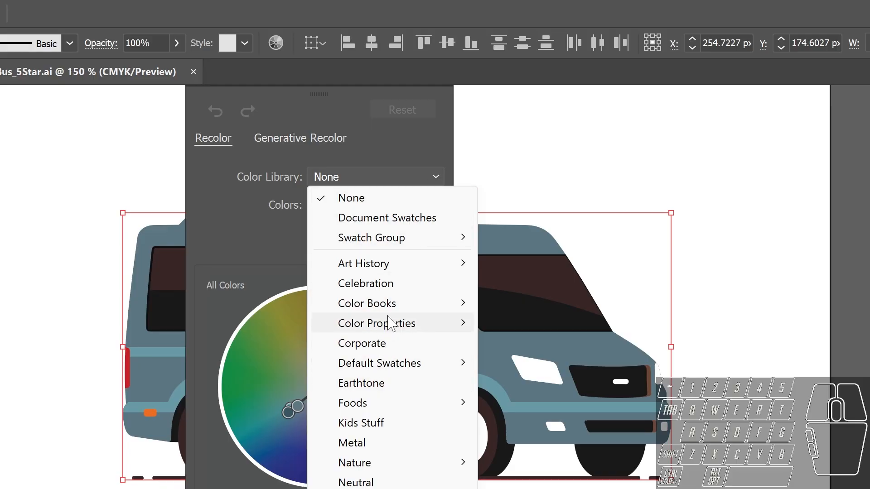
pyautogui.moveTo(463, 271)
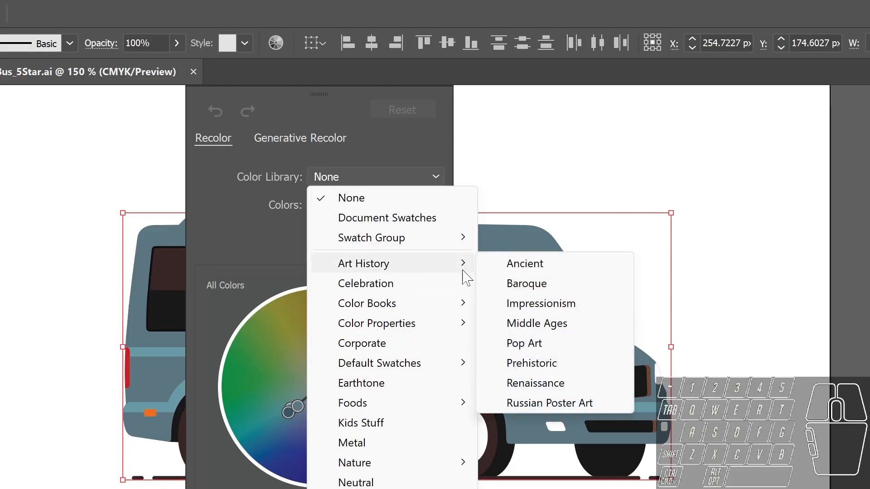
pyautogui.click(534, 286)
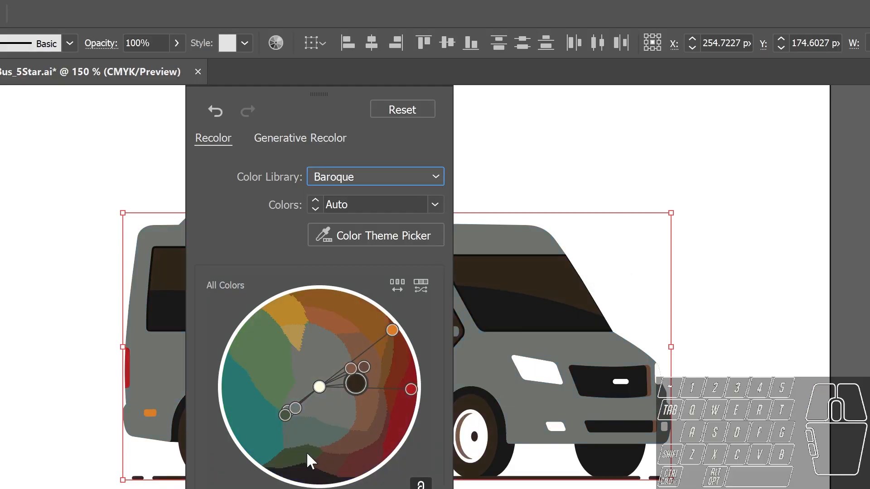
# Try shifting the bus hues on the recolor wheel, then discard the recoloring and deselect the artwork.
pyautogui.moveTo(398, 394); pyautogui.dragTo(368, 430)
pyautogui.moveTo(411, 394); pyautogui.dragTo(375, 357)
pyautogui.moveTo(325, 94); pyautogui.dragTo(0, 132)
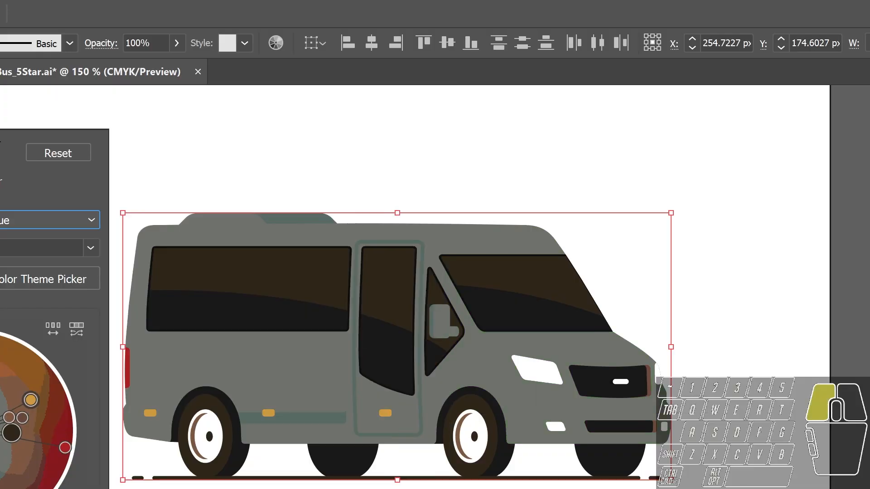
pyautogui.moveTo(29, 396); pyautogui.dragTo(13, 403)
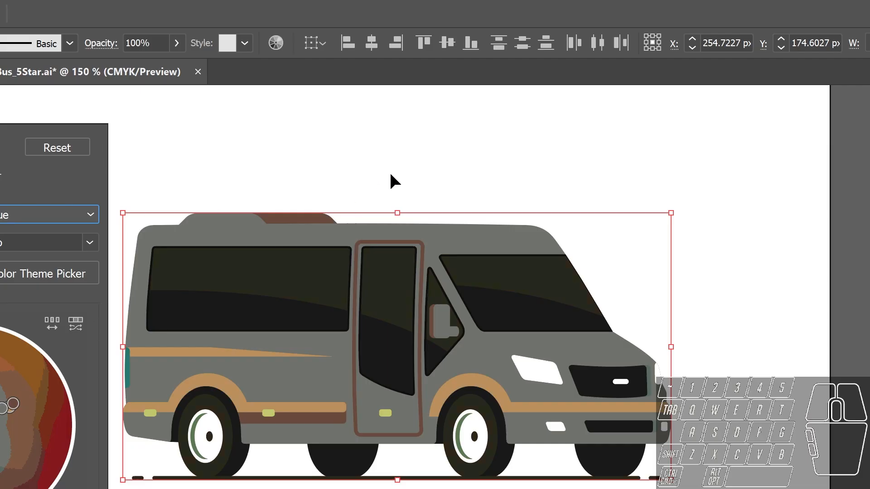
pyautogui.press('Escape')
pyautogui.click(677, 200)
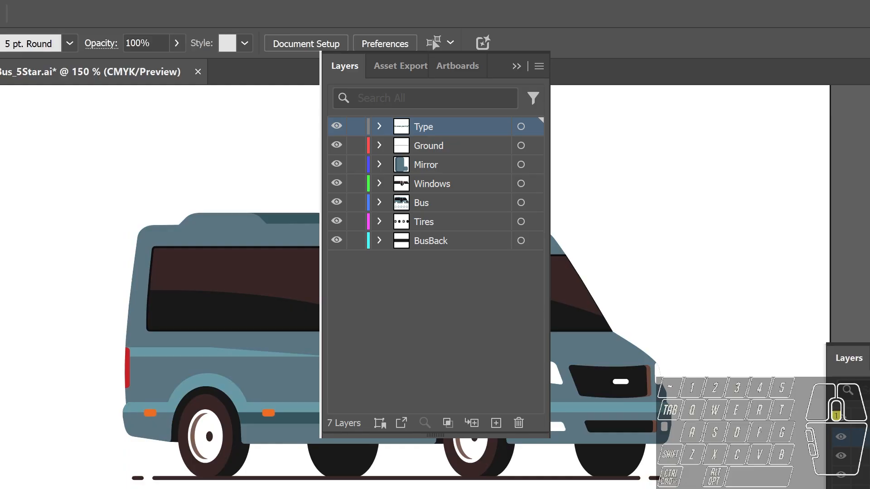
# Hide the Type, Ground, Mirror, Windows and Bus layers one after another.
pyautogui.click(842, 422)
pyautogui.click(841, 439)
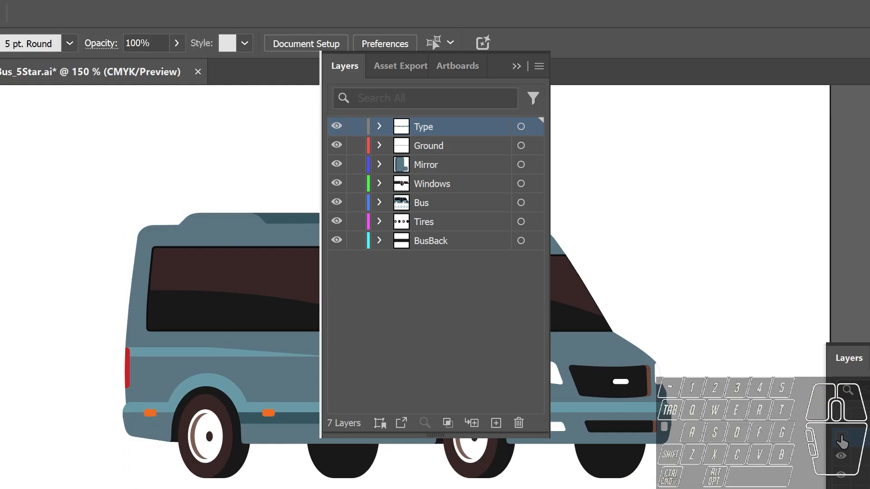
pyautogui.click(841, 440)
pyautogui.click(842, 441)
pyautogui.click(840, 456)
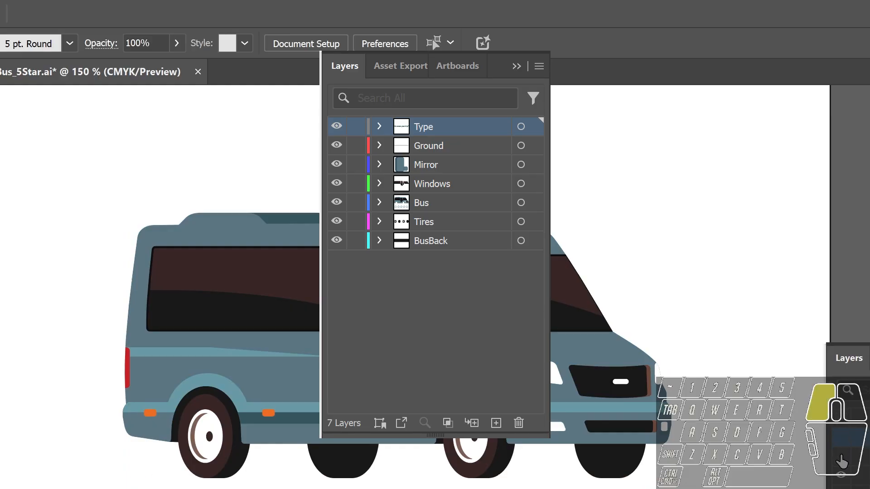
pyautogui.click(841, 475)
pyautogui.click(840, 488)
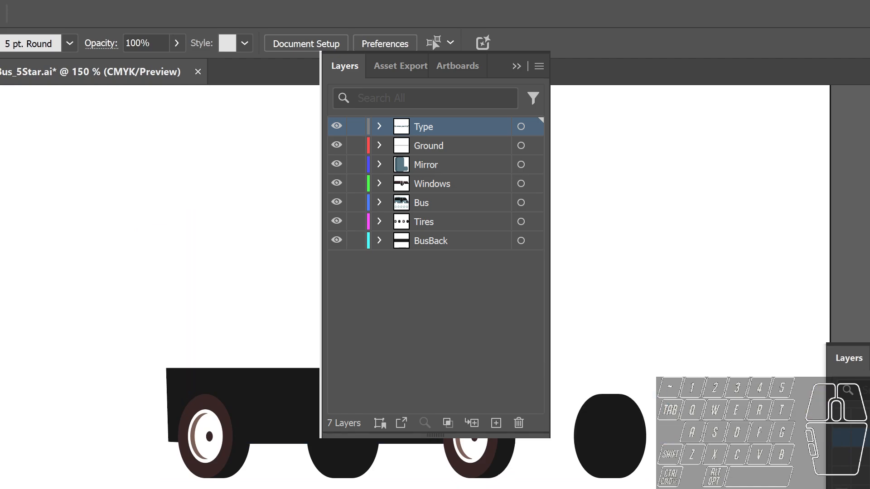
# Turn the visibility of the hidden bus artwork layers back on.
pyautogui.click(841, 488)
pyautogui.click(840, 488)
pyautogui.click(841, 488)
pyautogui.click(840, 488)
pyautogui.click(841, 488)
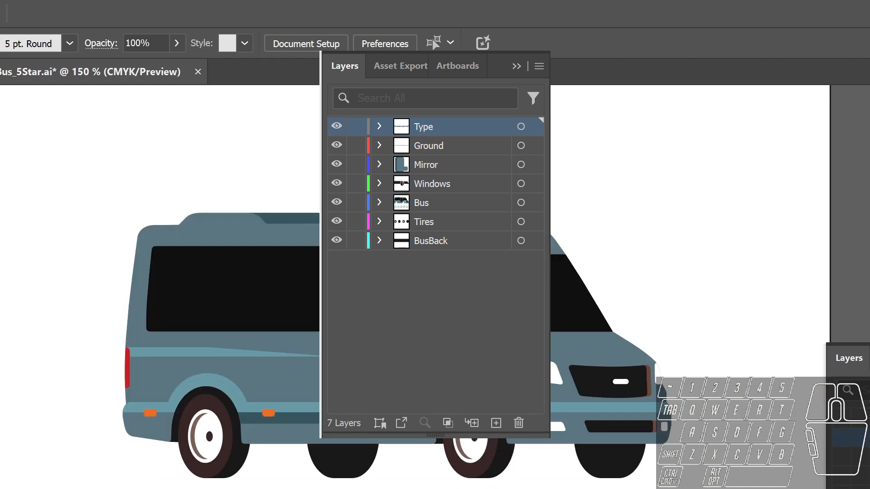
pyautogui.click(840, 488)
pyautogui.click(840, 488)
pyautogui.click(841, 488)
pyautogui.click(840, 488)
pyautogui.click(840, 456)
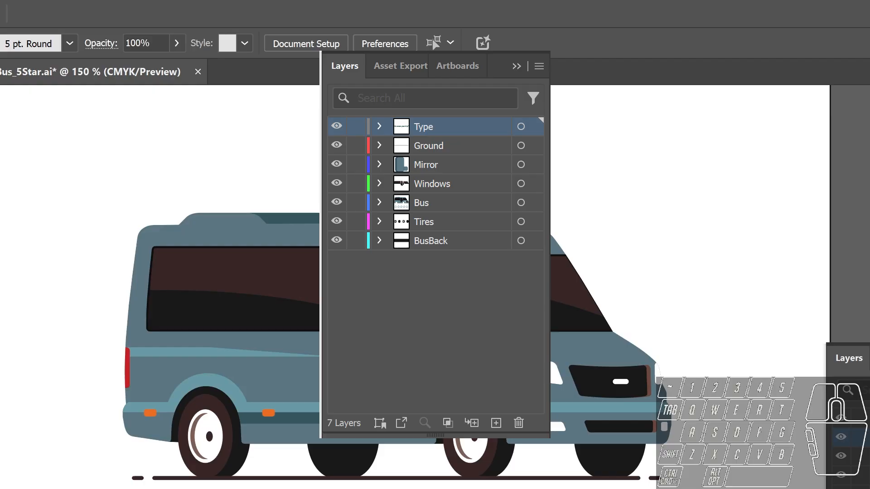
# Set up saving the artwork under the name Bus_5Star with SVG (*.SVG) as the file type.
pyautogui.click(88, 203)
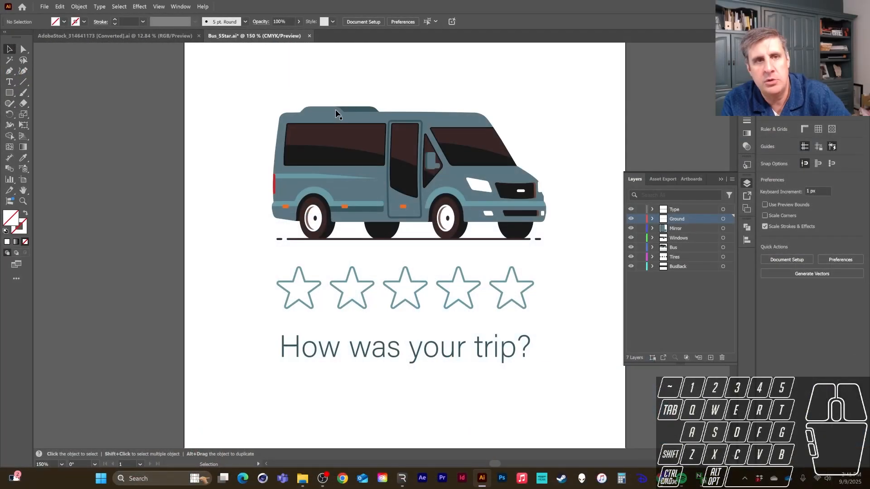
pyautogui.click(44, 7)
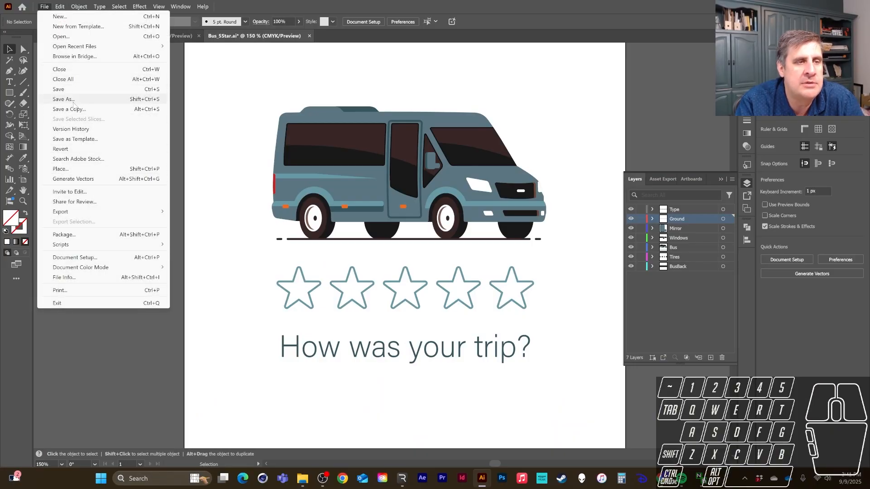
pyautogui.click(63, 99)
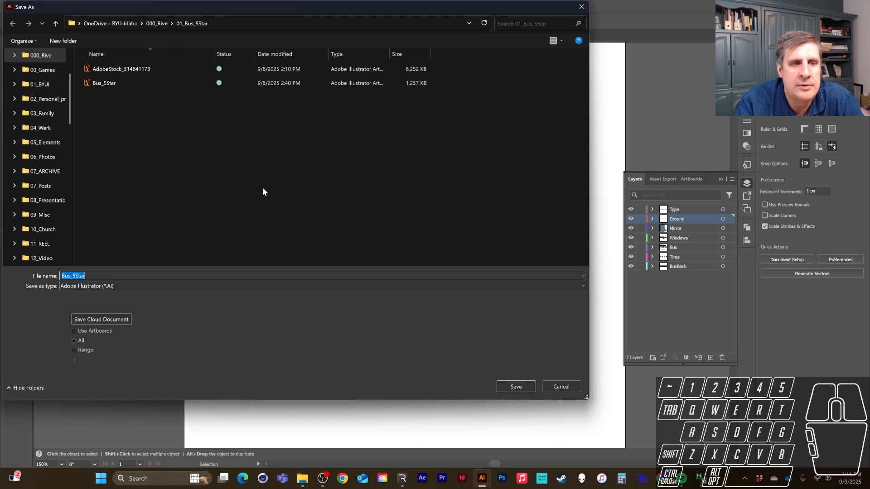
pyautogui.click(91, 286)
pyautogui.click(80, 321)
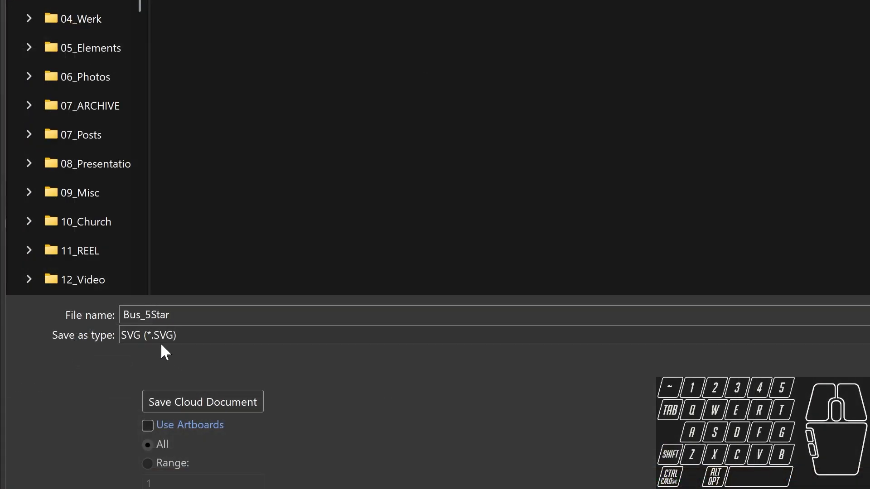
pyautogui.click(160, 338)
pyautogui.press('Escape')
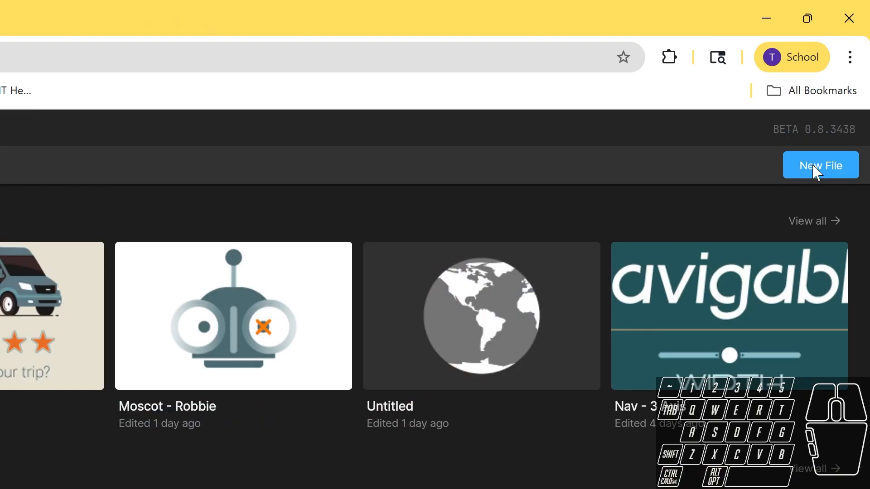
# Create a new Rive file with a 500 × 500 artboard and close the shortcuts list.
pyautogui.click(818, 172)
pyautogui.hotkey('ctrl', 'alt')
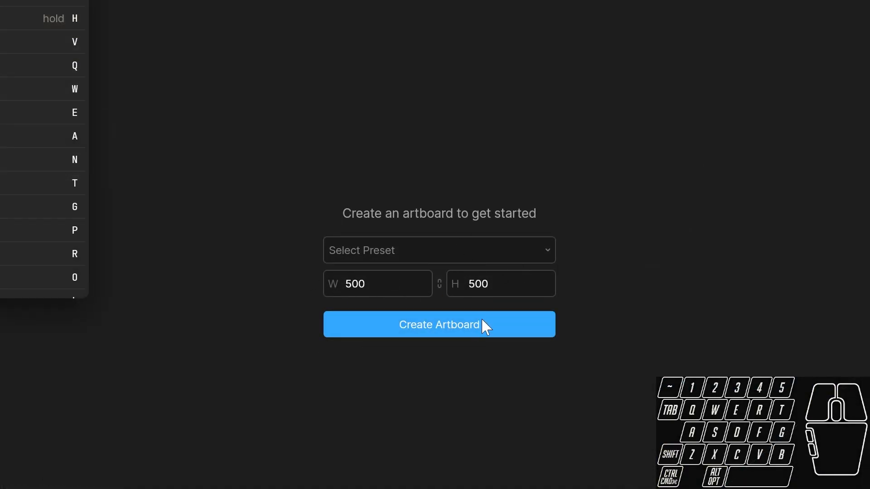
pyautogui.click(426, 324)
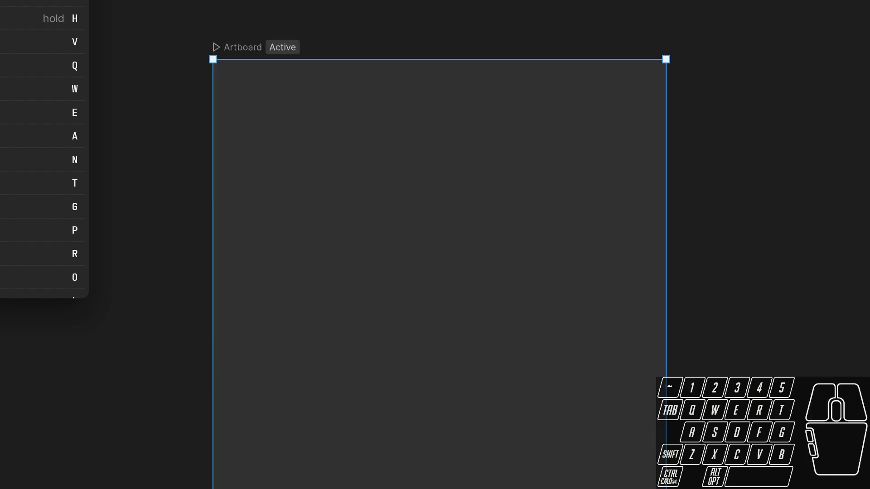
pyautogui.hotkey('ctrl', 'alt')
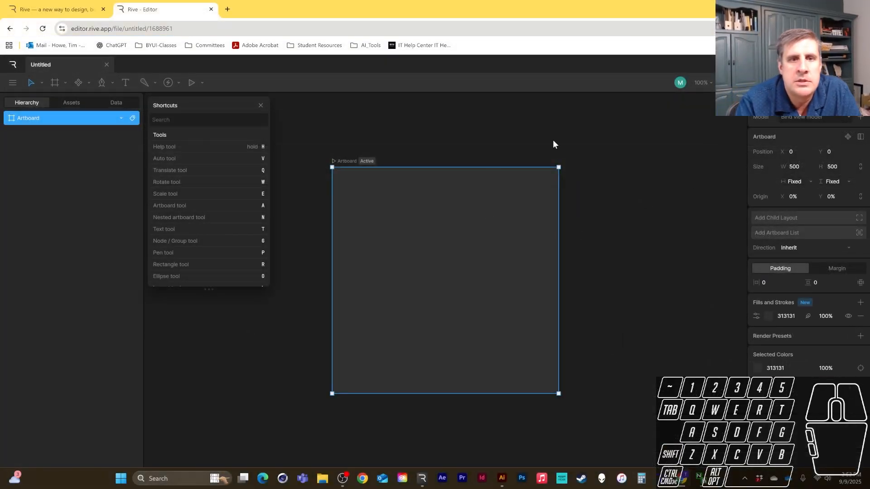
pyautogui.click(260, 105)
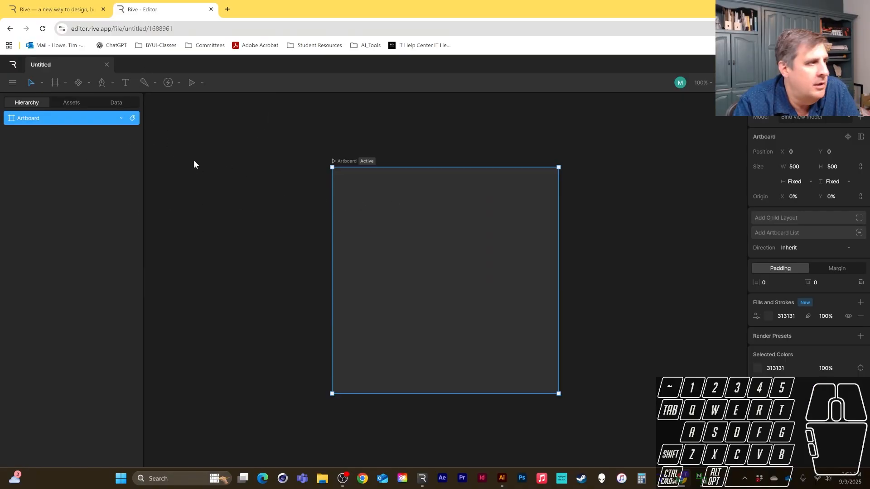
# Upload the Bus_5Star SVG from the 01_Bus_5Star folder to the file's assets.
pyautogui.click(71, 102)
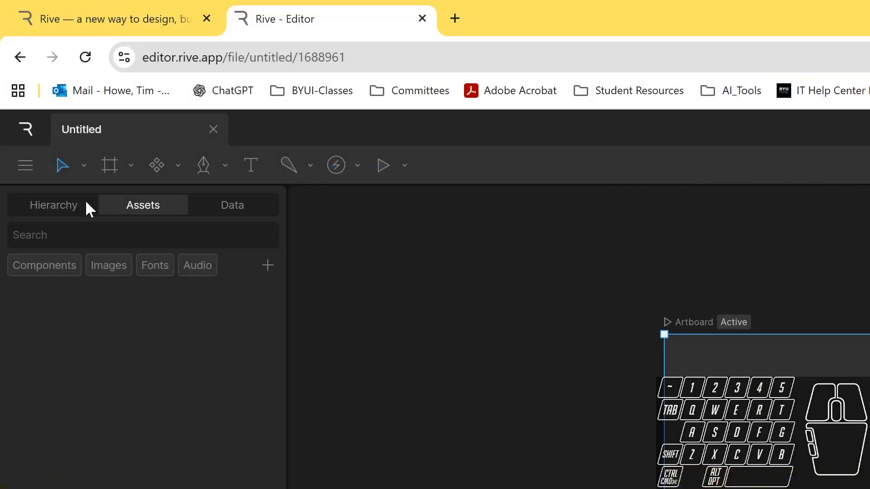
pyautogui.click(85, 204)
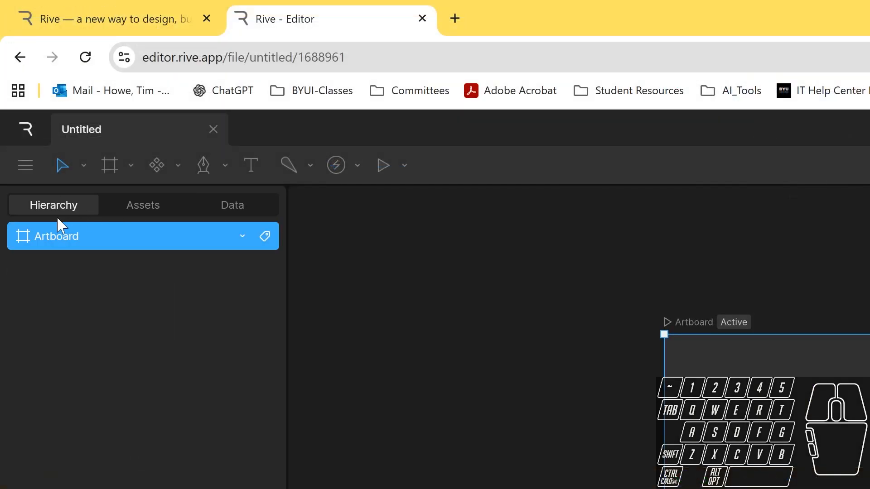
pyautogui.click(140, 205)
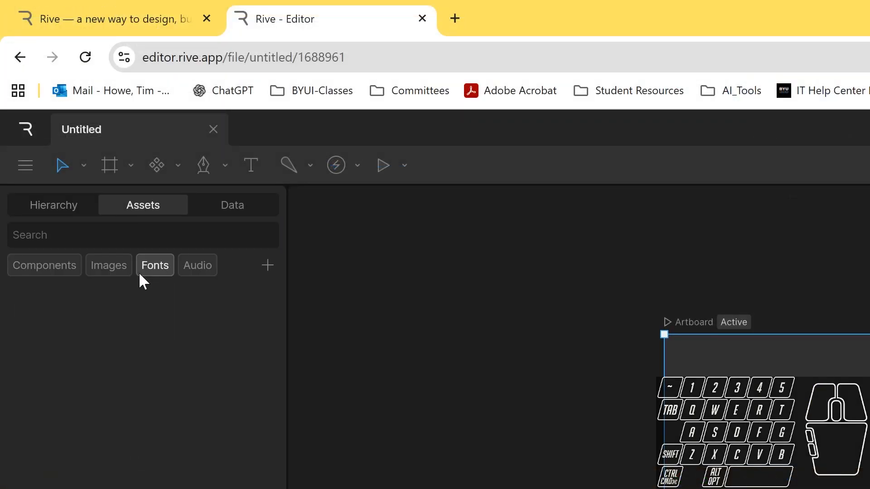
pyautogui.click(267, 265)
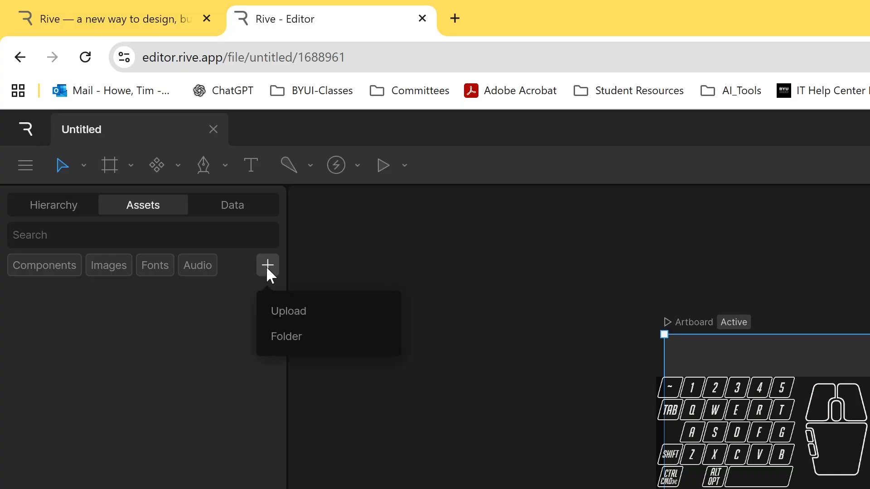
pyautogui.click(280, 309)
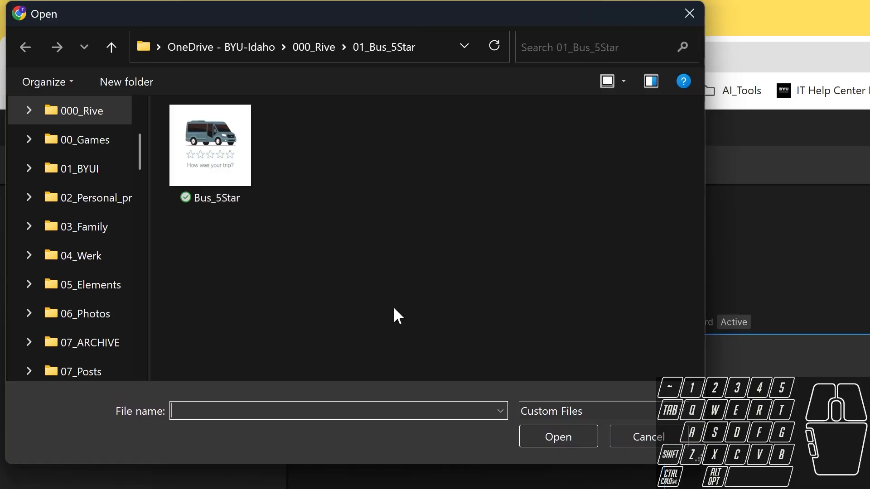
pyautogui.click(217, 156)
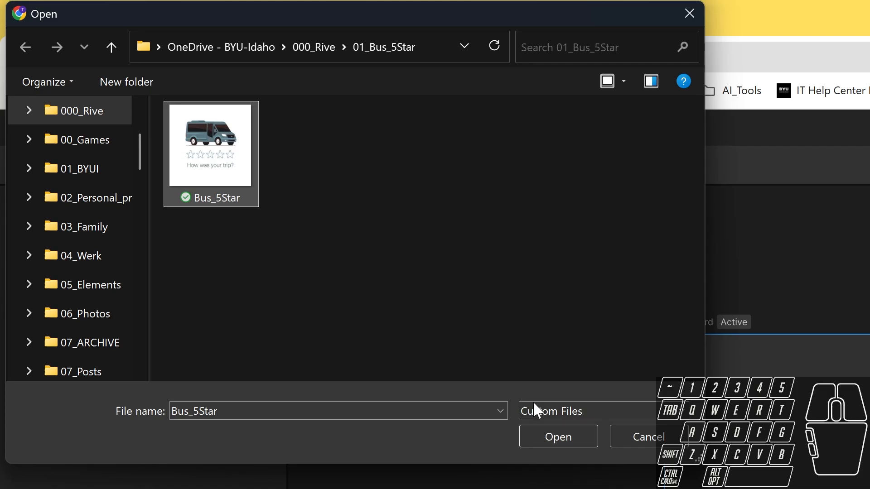
pyautogui.click(568, 436)
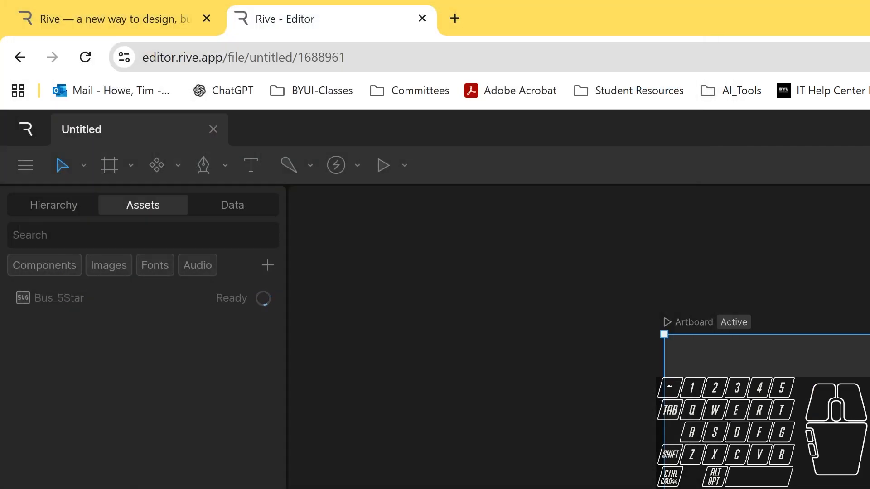
# Place the uploaded Bus_5Star asset on the artboard.
pyautogui.scroll(-1, 380, 424)
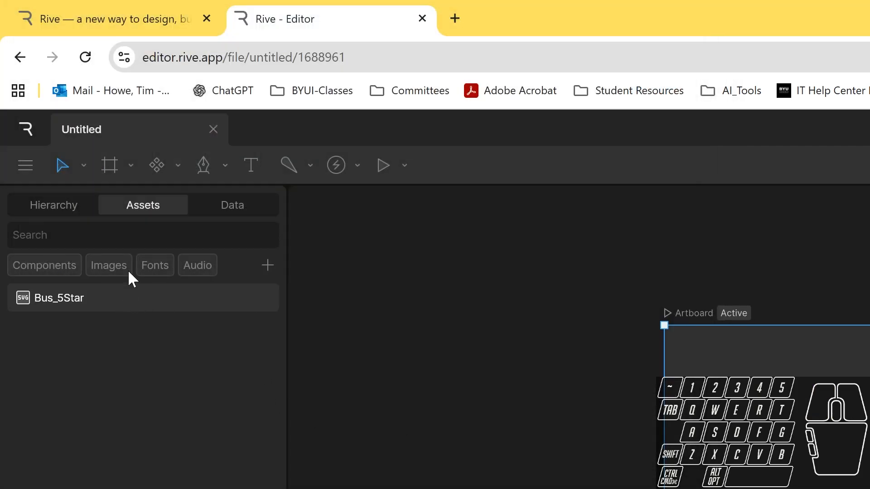
pyautogui.click(76, 300)
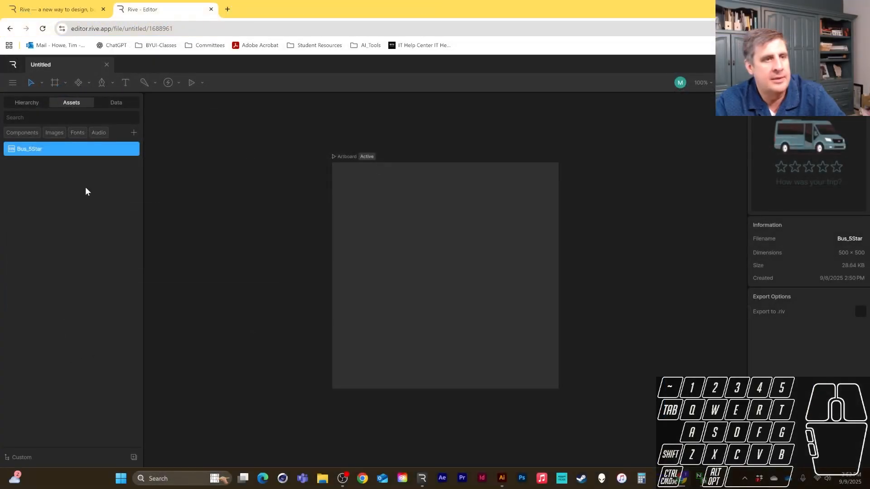
pyautogui.moveTo(28, 150); pyautogui.dragTo(403, 243)
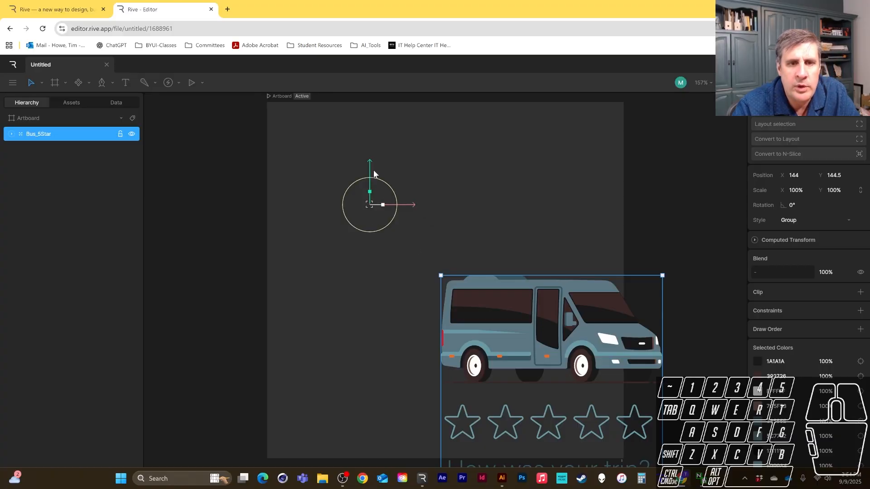
# Position the Bus_5Star group at X 0, Y 0 so the artwork is centered on the artboard.
pyautogui.moveTo(413, 205)
pyautogui.mouseDown()
pyautogui.moveTo(369, 205)
pyautogui.moveTo(399, 205)
pyautogui.mouseUp()
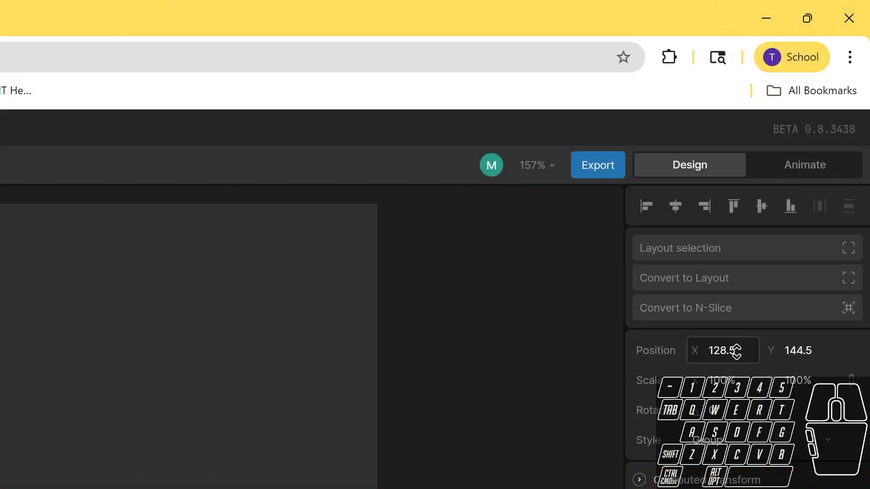
pyautogui.click(736, 351)
pyautogui.write('0')
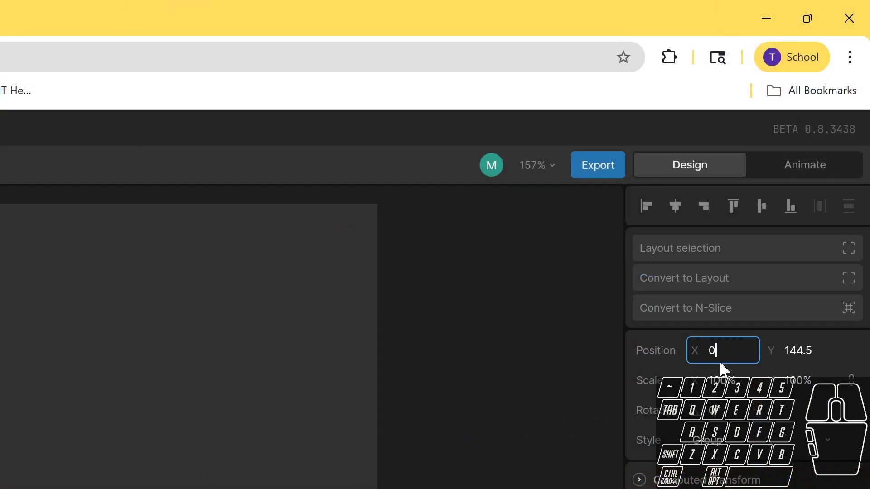
pyautogui.press('Tab')
pyautogui.write('0')
pyautogui.press('Return')
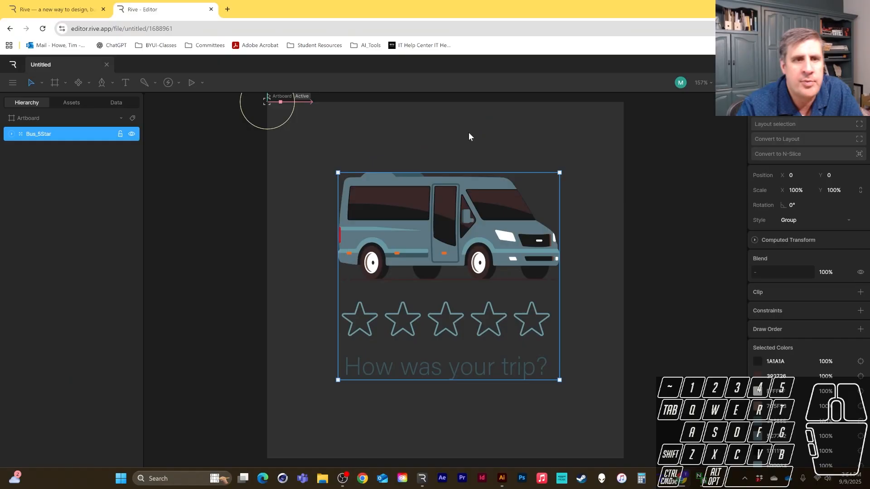
# Expand the Bus_5Star group in the hierarchy to review its layers, and leave nothing selected.
pyautogui.click(63, 266)
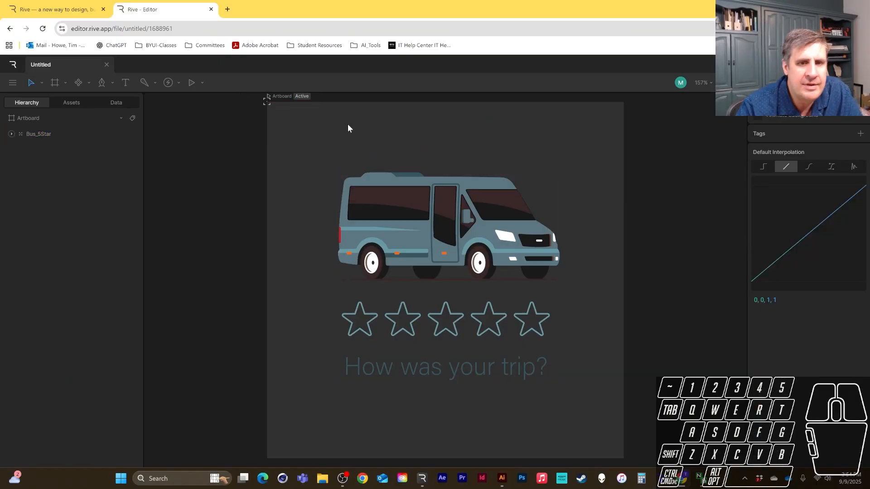
pyautogui.click(406, 199)
pyautogui.click(11, 133)
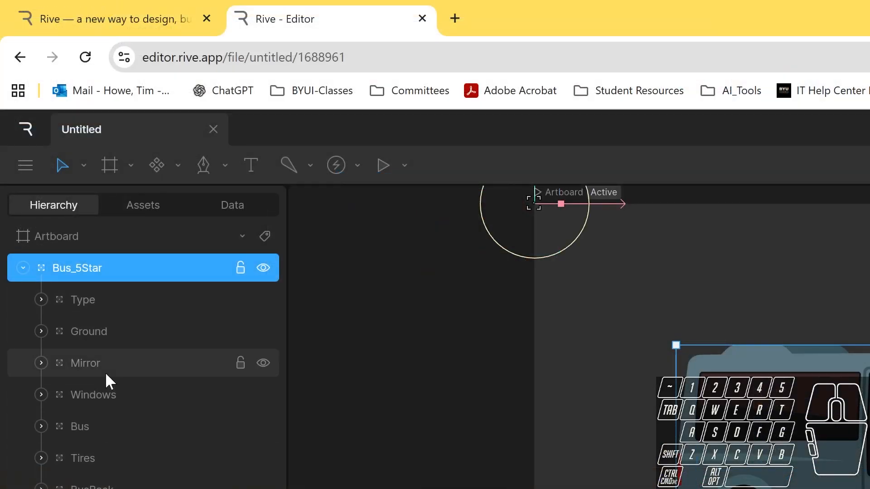
pyautogui.click(800, 278)
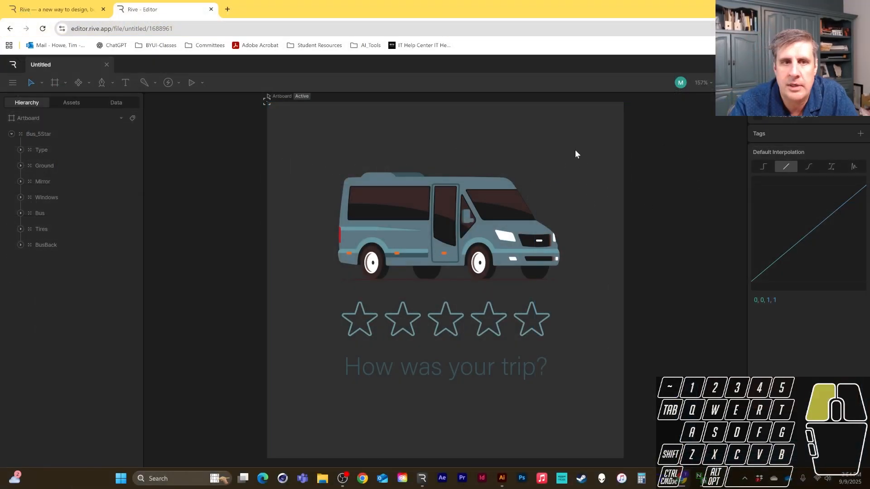
# Change the artboard's solid fill to a warm off-white.
pyautogui.click(278, 96)
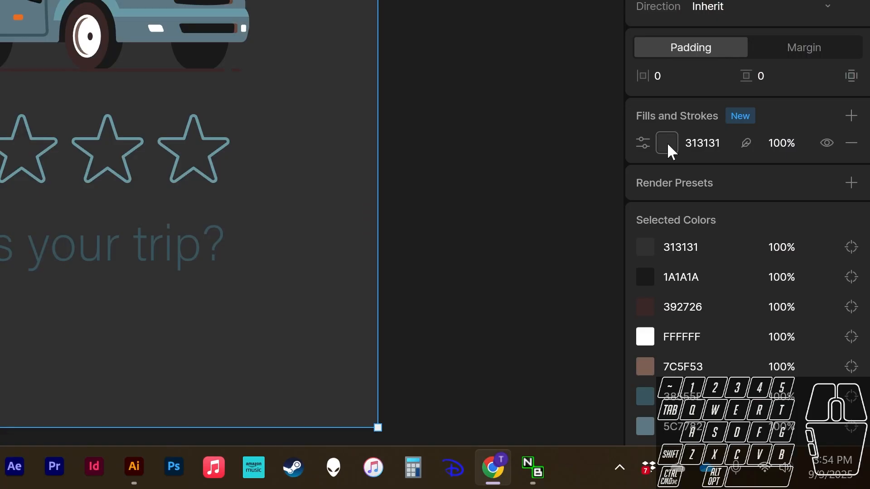
pyautogui.click(664, 142)
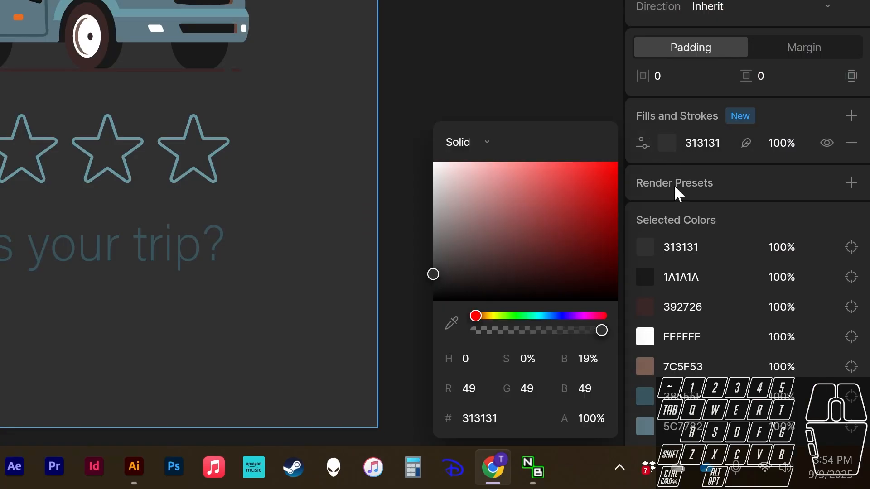
pyautogui.moveTo(478, 220); pyautogui.dragTo(433, 162)
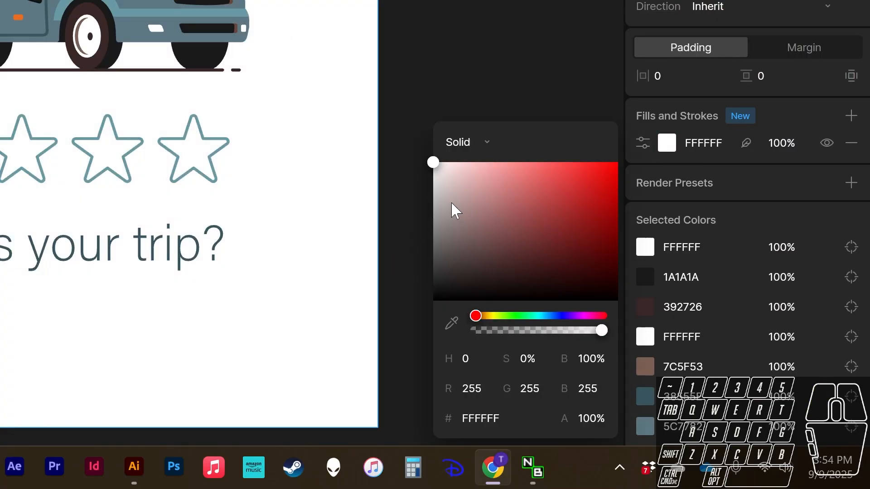
pyautogui.moveTo(489, 316); pyautogui.dragTo(491, 316)
pyautogui.moveTo(443, 179); pyautogui.dragTo(445, 172)
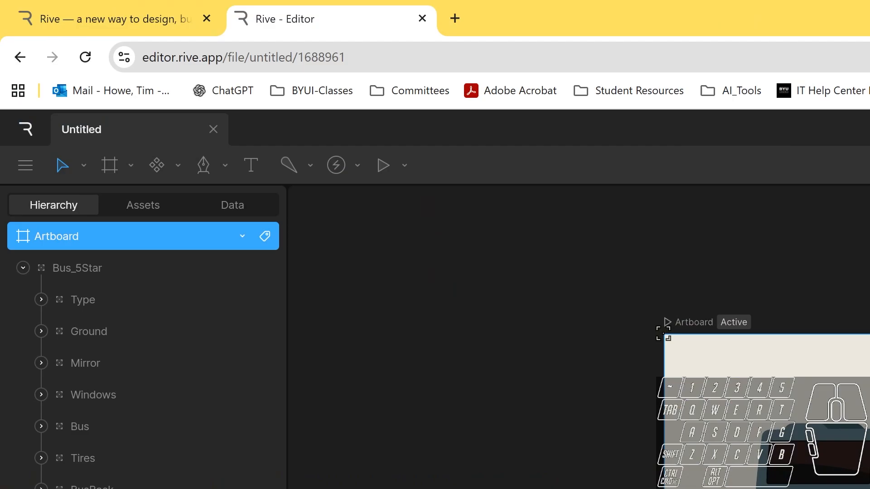
# Expand the Tires group and shift its Ellipse at the front wheel's hub horizontally toward the bus door.
pyautogui.moveTo(576, 488); pyautogui.dragTo(207, 398)
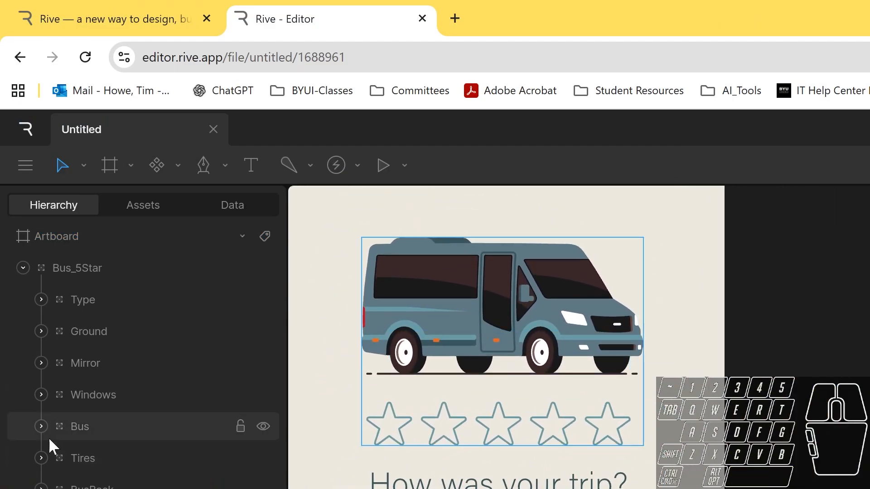
pyautogui.click(95, 464)
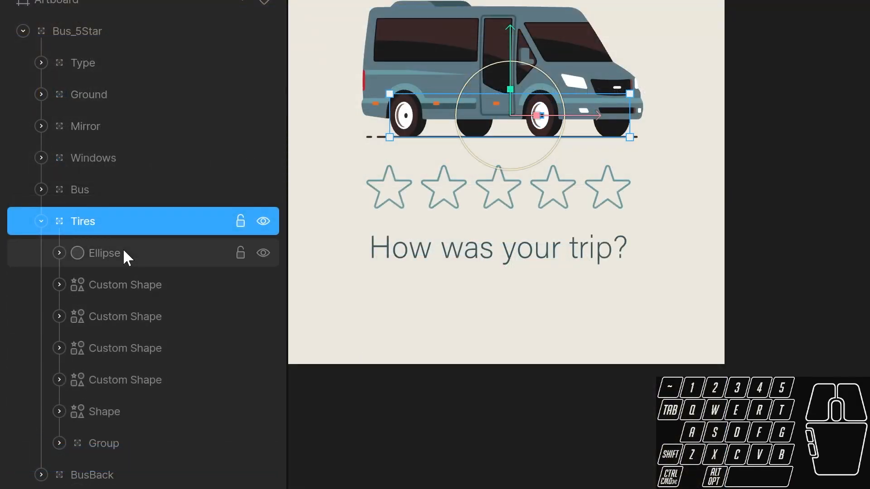
pyautogui.click(107, 255)
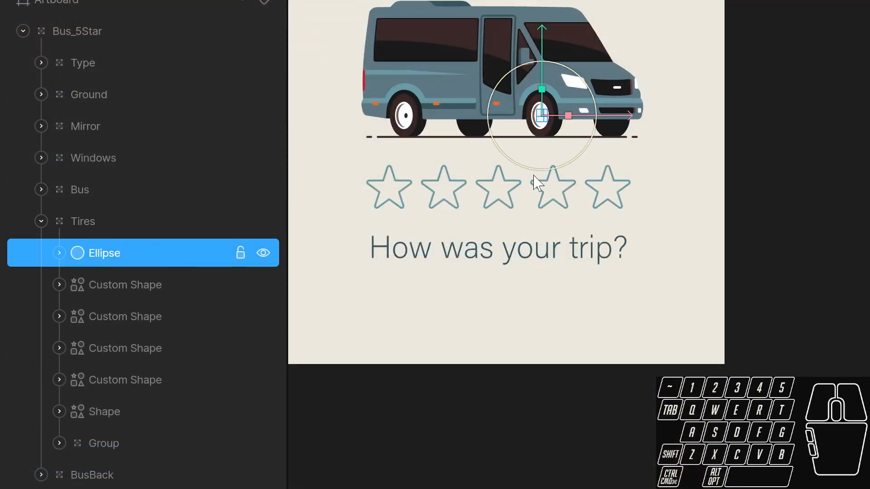
pyautogui.moveTo(632, 117); pyautogui.dragTo(592, 117)
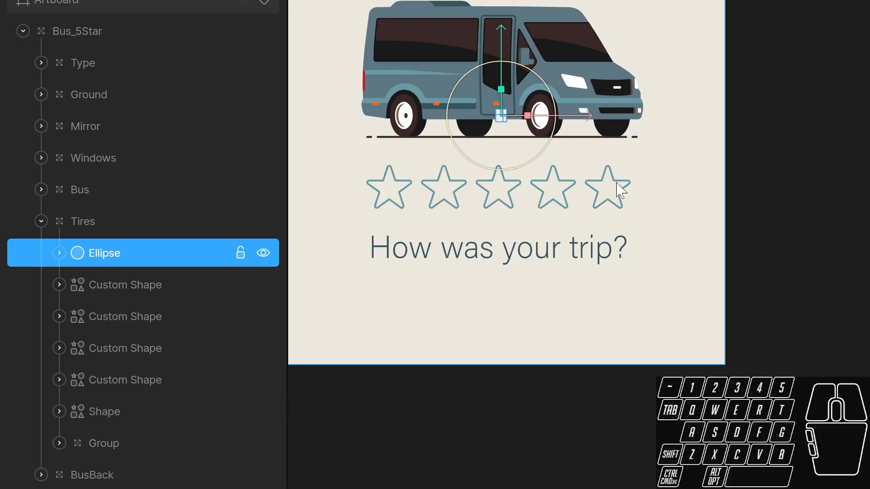
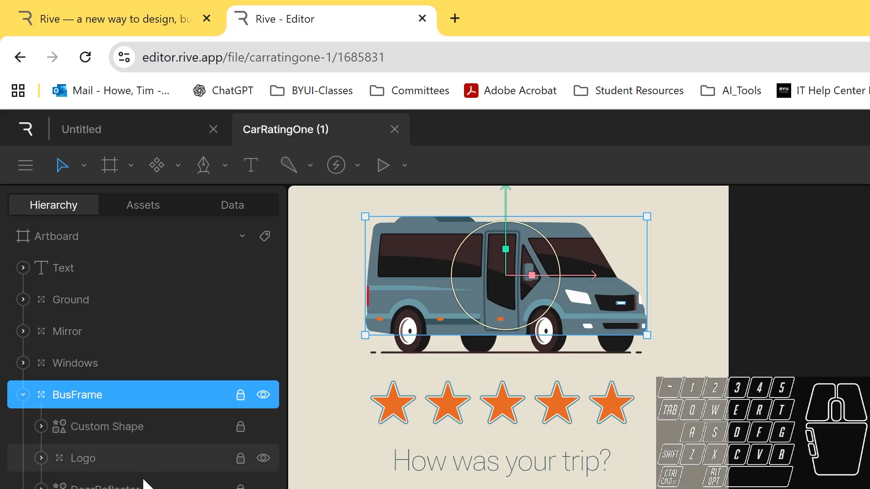
# Rename the Custom Shape inside the BusFrame group to FrontDriverHeadlight.
pyautogui.scroll(-1, 145, 453)
pyautogui.click(111, 389)
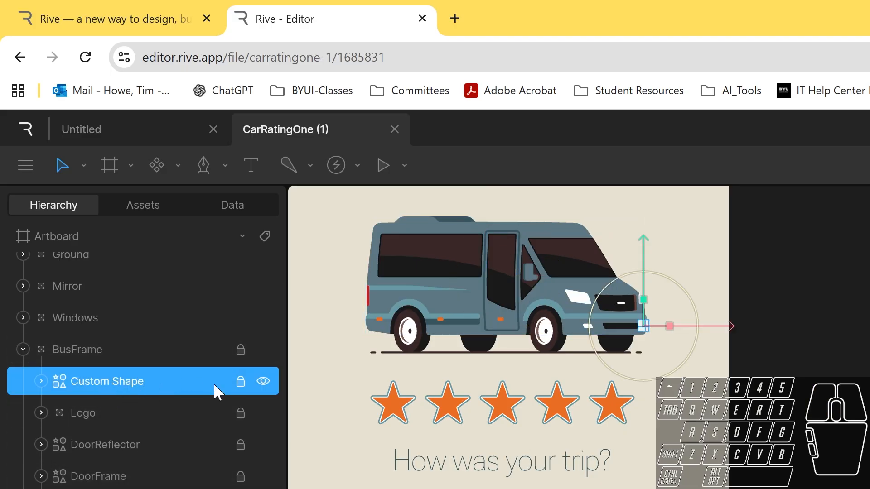
pyautogui.doubleClick(94, 381)
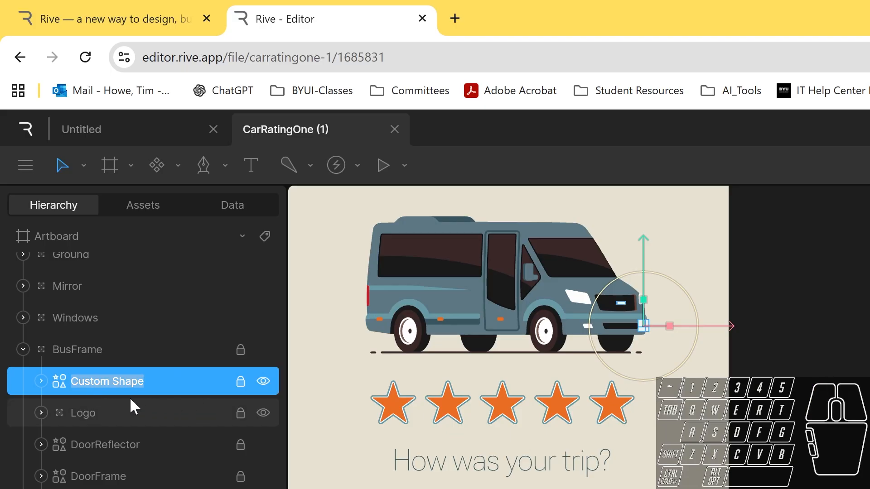
pyautogui.write('FrontD')
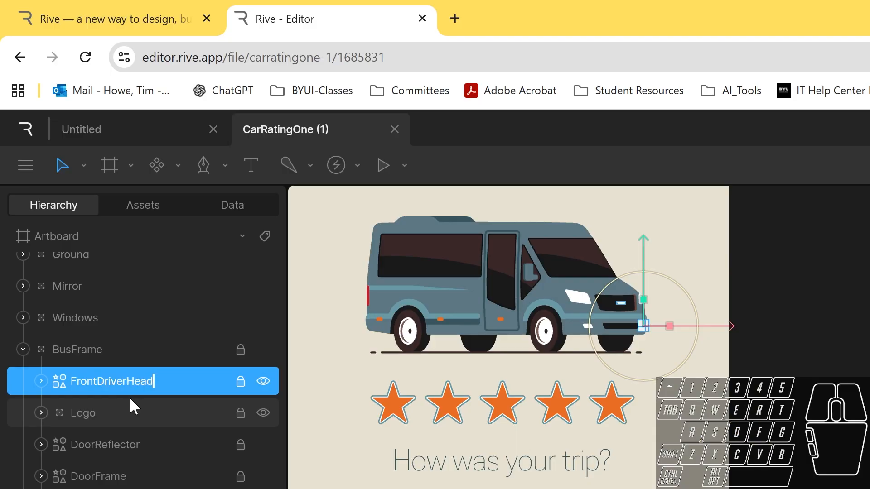
pyautogui.write('riverHeadlight')
pyautogui.press('Return')
# Examine which bus parts the BusFrame layers represent by selecting Logo, a headlight shape and FrontDriverHeadlight, and collapse the group.
pyautogui.click(108, 420)
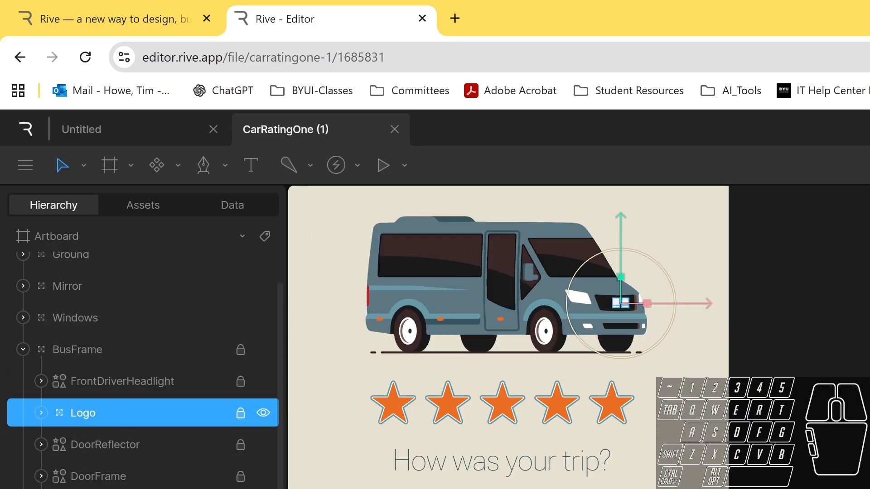
pyautogui.scroll(-3, 90, 414)
pyautogui.click(91, 414)
pyautogui.scroll(4, 91, 414)
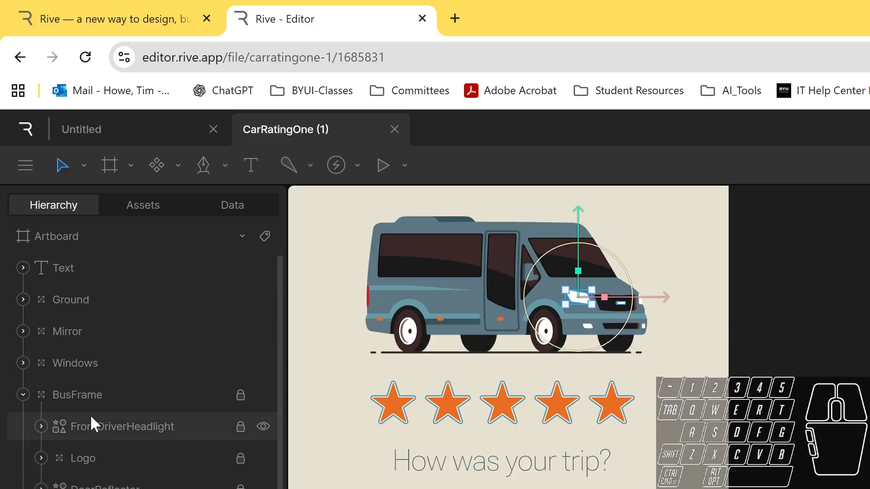
pyautogui.click(81, 392)
pyautogui.moveTo(506, 203)
pyautogui.mouseDown()
pyautogui.moveTo(504, 182)
pyautogui.moveTo(507, 224)
pyautogui.moveTo(505, 206)
pyautogui.mouseUp()
pyautogui.click(118, 431)
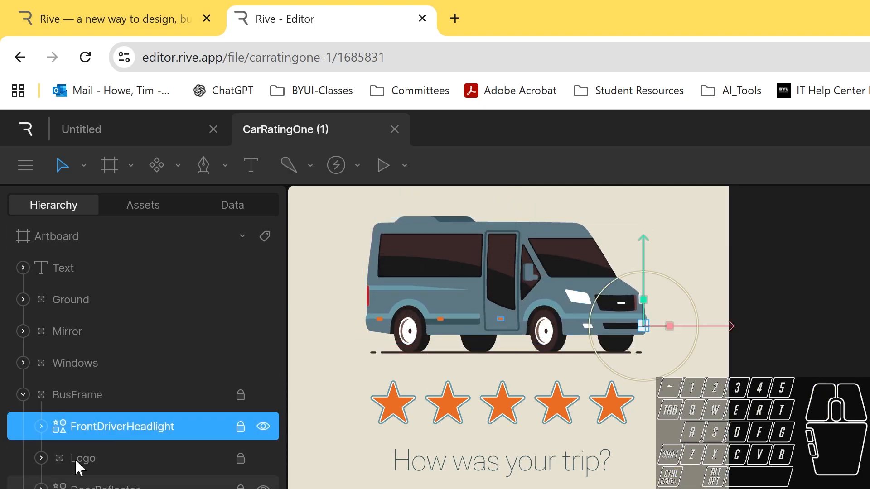
pyautogui.click(22, 394)
# Expand the Stars group, try moving the FiveStar group's Filled shape, and undo the move.
pyautogui.click(23, 426)
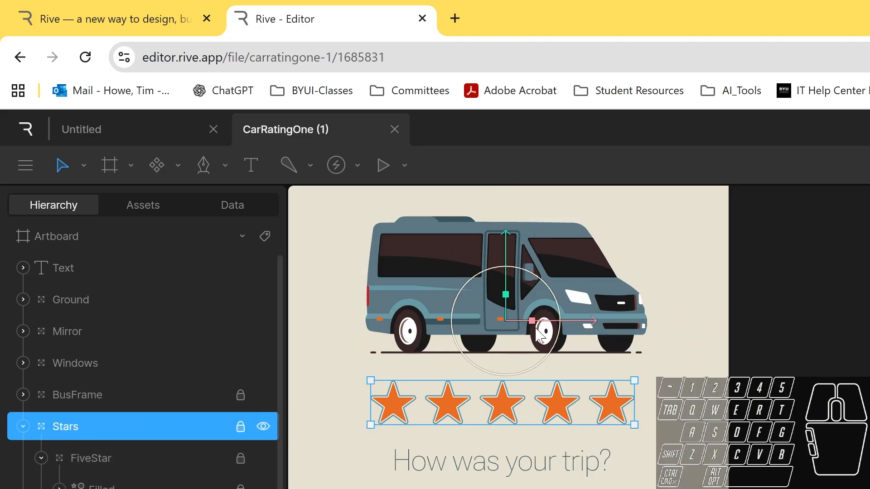
pyautogui.click(102, 465)
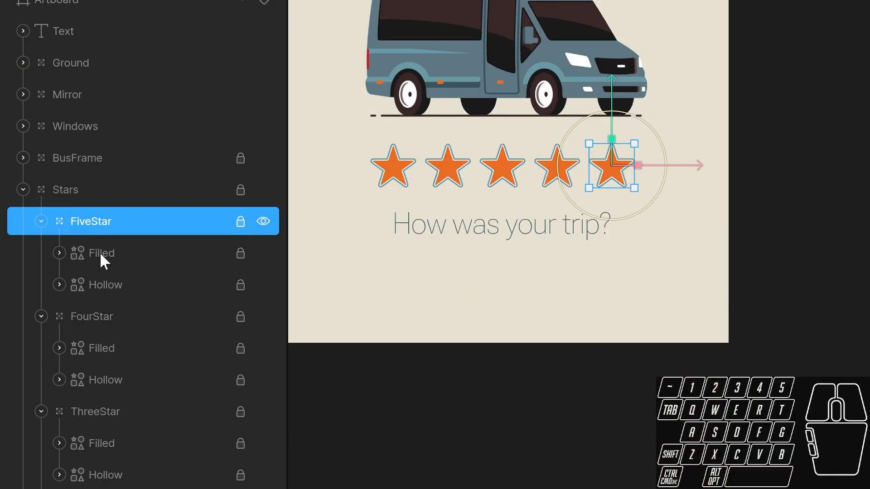
pyautogui.click(99, 264)
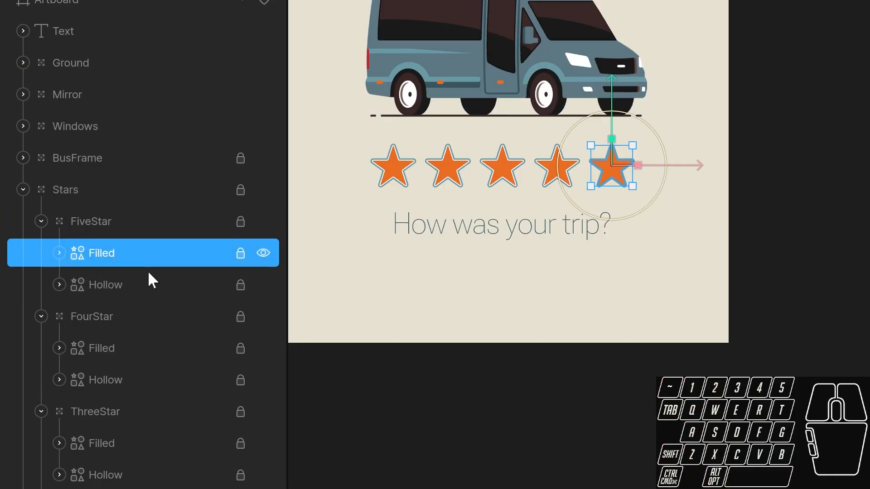
pyautogui.moveTo(614, 99); pyautogui.dragTo(602, 128)
pyautogui.hotkey('ctrl', 'z')
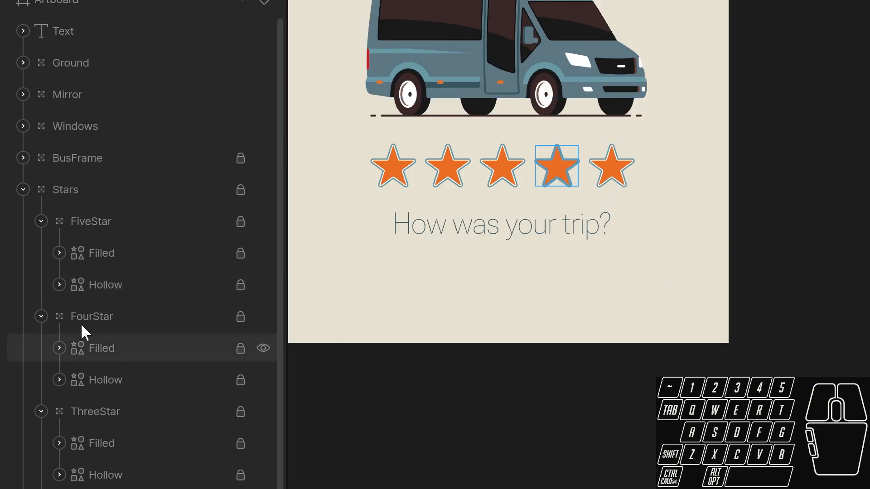
# Try moving the FiveStar group's Hollow shape upward, undo the move, and reselect its Filled shape.
pyautogui.click(121, 254)
pyautogui.click(107, 284)
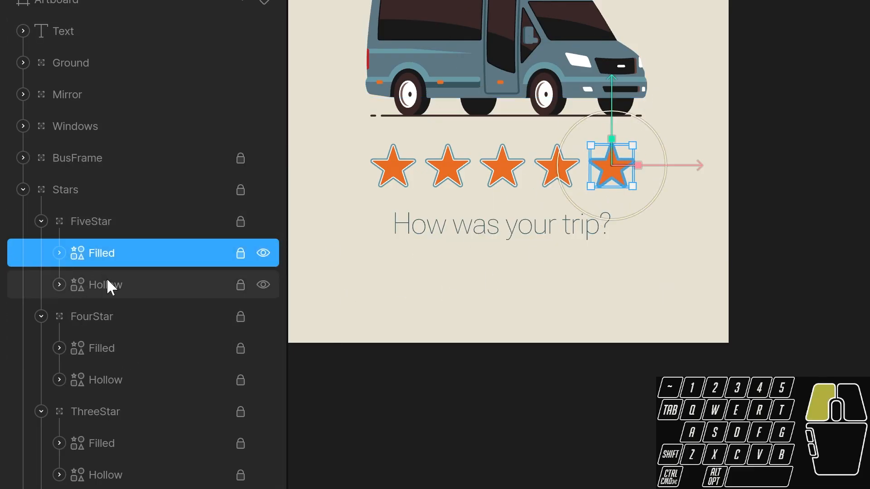
pyautogui.moveTo(610, 90); pyautogui.dragTo(607, 52)
pyautogui.hotkey('ctrl', 'z')
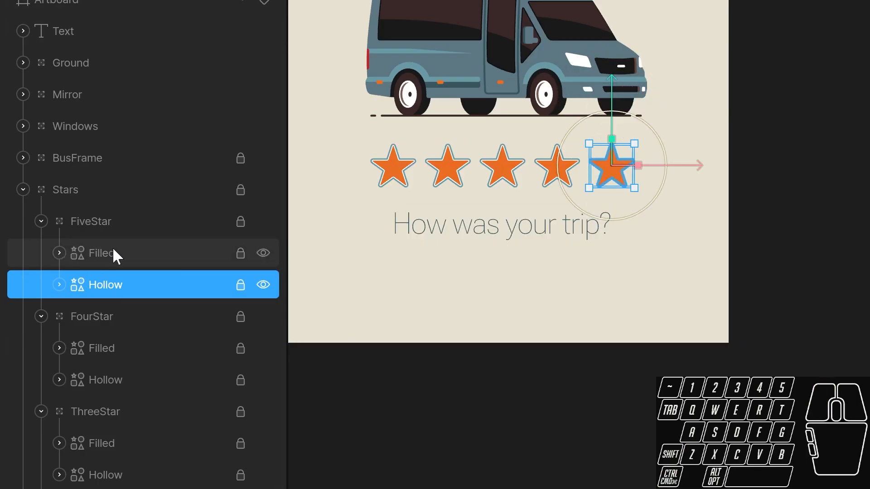
pyautogui.click(112, 252)
pyautogui.moveTo(615, 100)
pyautogui.mouseDown()
pyautogui.moveTo(613, 61)
pyautogui.moveTo(614, 99)
pyautogui.mouseUp()
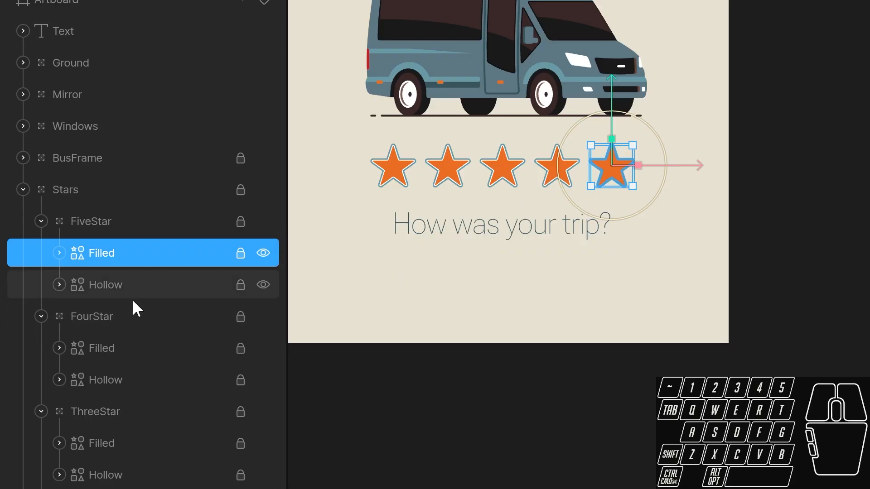
# Collapse the FiveStar, FourStar, ThreeStar, TwoStar and OneStar groups inside Stars.
pyautogui.click(107, 320)
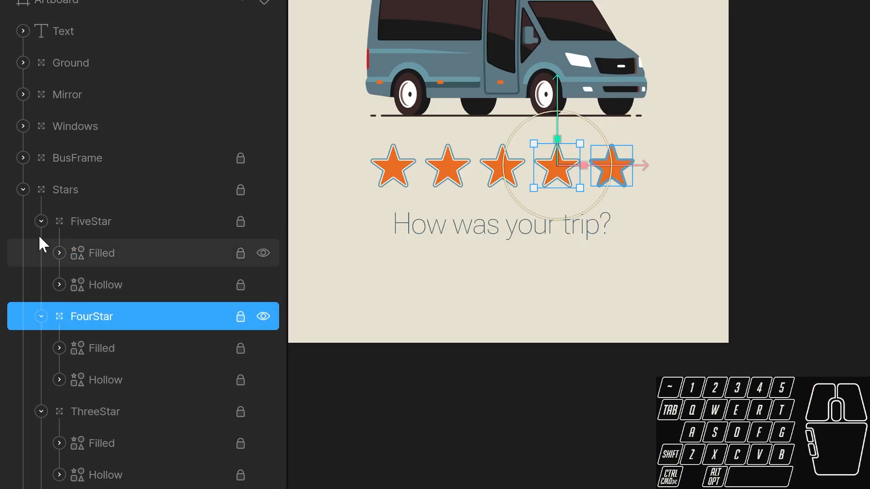
pyautogui.click(41, 222)
pyautogui.click(46, 254)
pyautogui.click(41, 253)
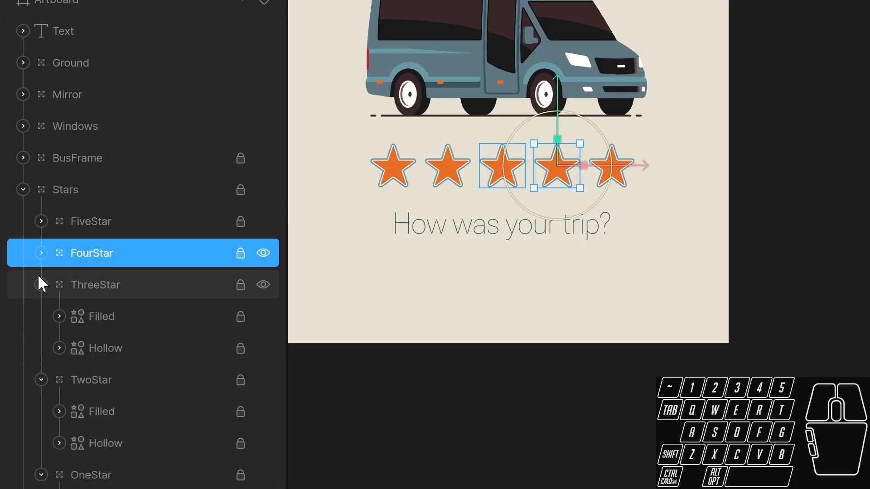
pyautogui.click(40, 284)
pyautogui.click(42, 316)
pyautogui.click(41, 347)
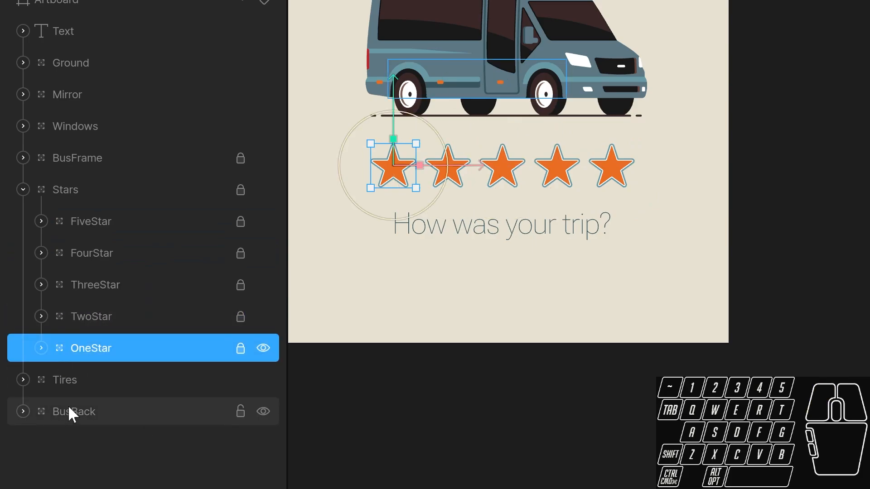
# Expand the Tires group and select FrontTire_Hub to see which wheel part it represents.
pyautogui.click(23, 382)
pyautogui.click(22, 380)
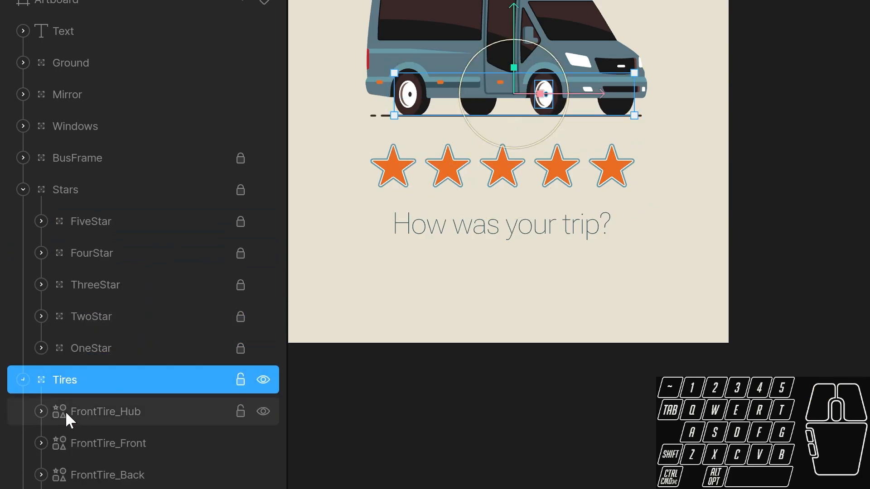
pyautogui.click(254, 412)
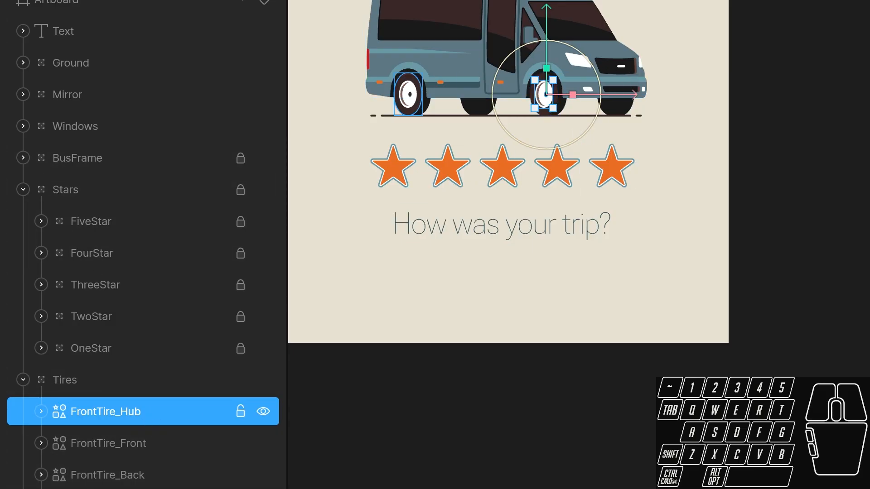
# Examine the separate front and back shapes of the rear tire by selecting them on the artboard.
pyautogui.click(408, 94)
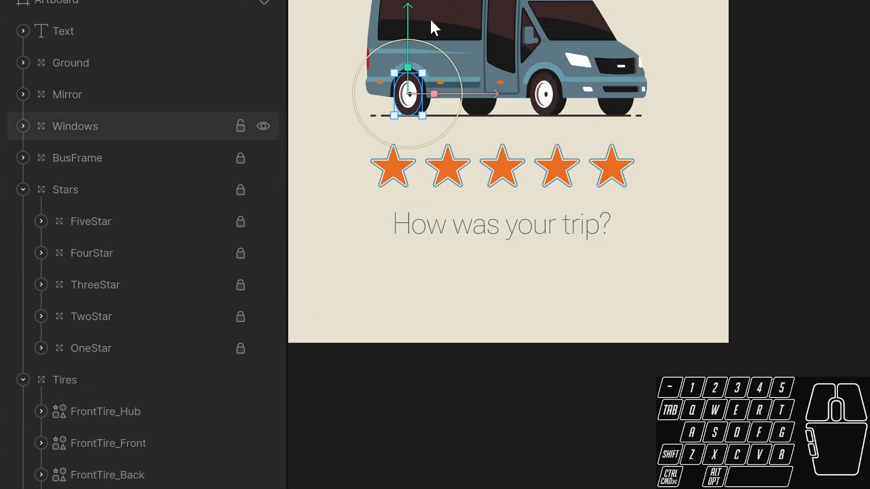
pyautogui.moveTo(412, 1)
pyautogui.mouseDown()
pyautogui.moveTo(414, 10)
pyautogui.moveTo(413, 0)
pyautogui.mouseUp()
pyautogui.click(91, 221)
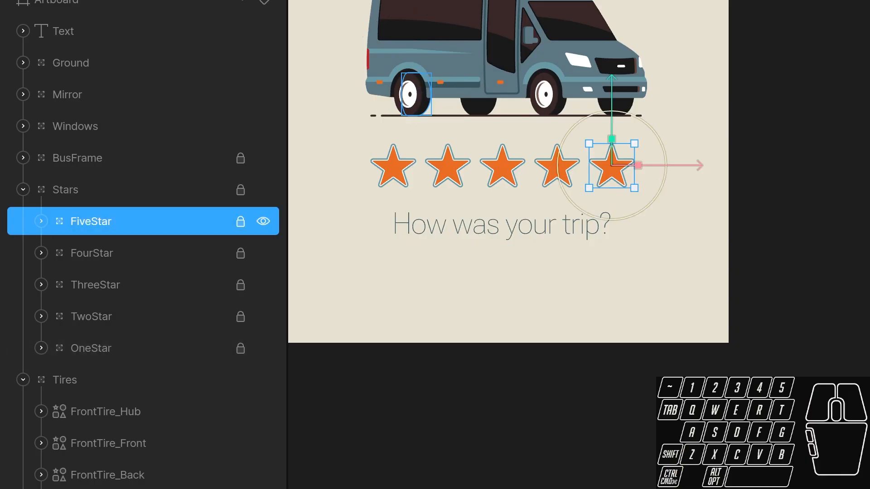
pyautogui.click(426, 97)
pyautogui.click(399, 102)
pyautogui.moveTo(408, 95); pyautogui.dragTo(415, 94)
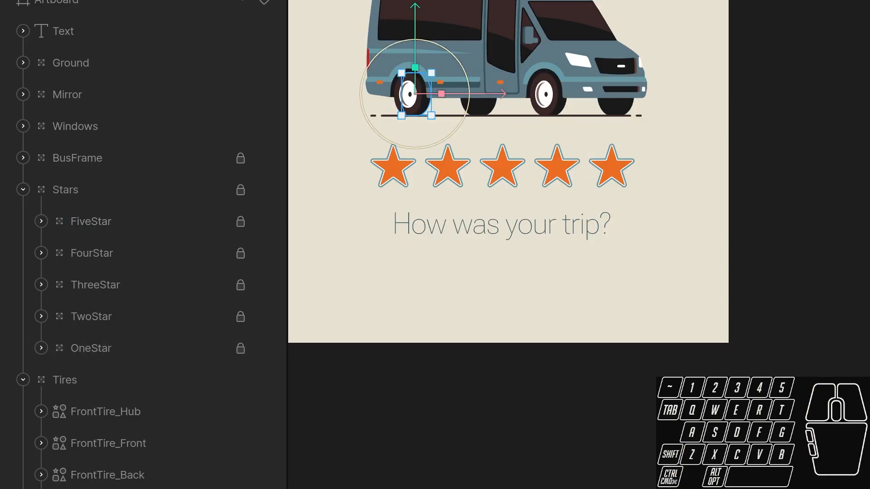
pyautogui.click(403, 99)
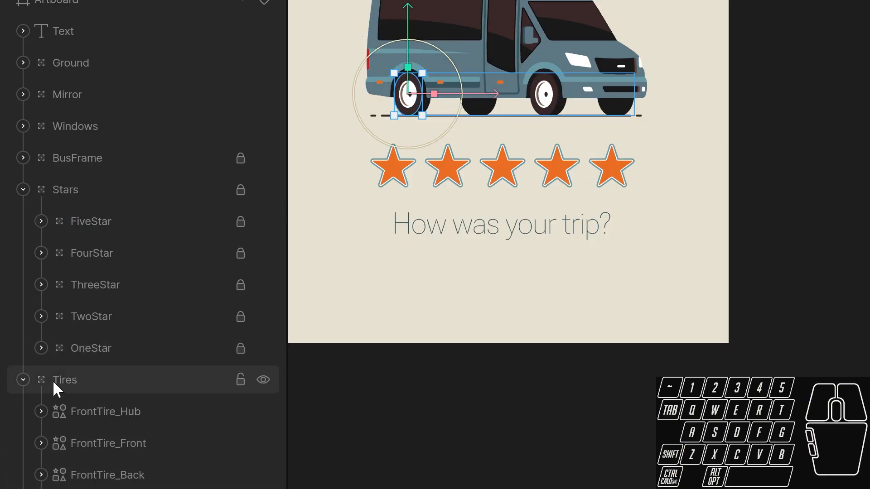
# Collapse the Tires group and select the BusBack group.
pyautogui.click(22, 380)
pyautogui.click(45, 417)
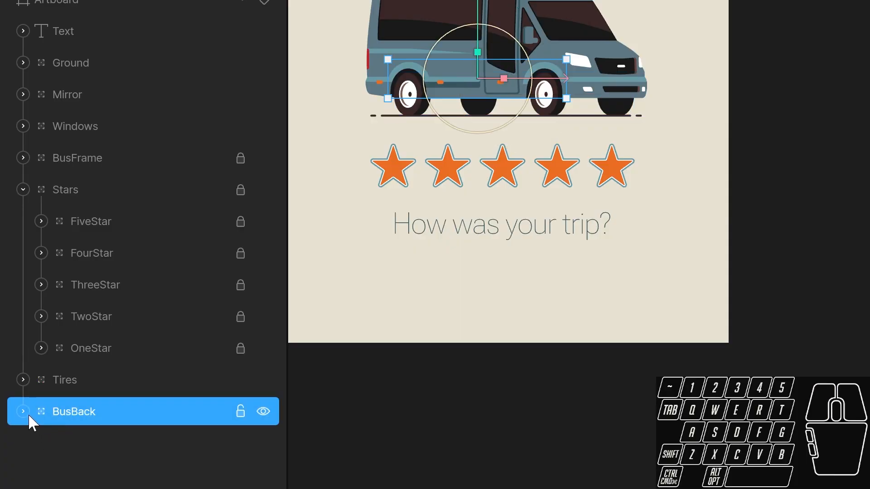
# Expand the BusBack group and examine the custom shape it contains.
pyautogui.click(27, 413)
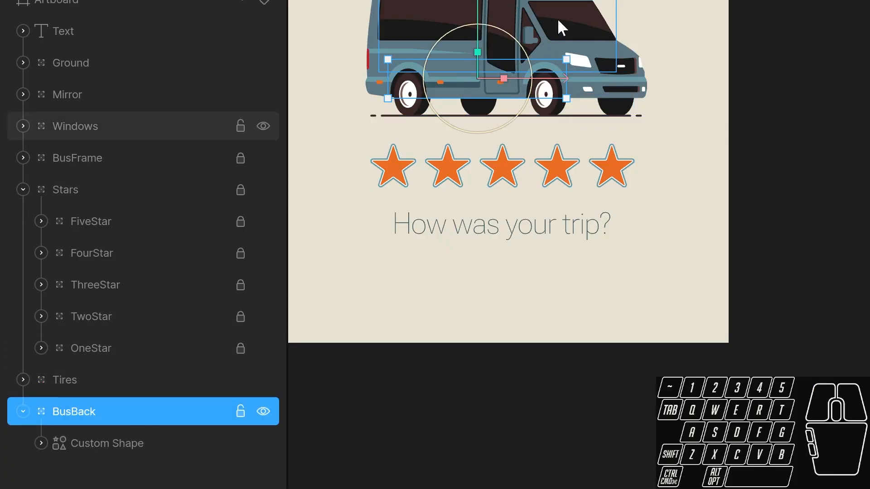
pyautogui.moveTo(477, 68); pyautogui.dragTo(477, 2)
pyautogui.hotkey('ctrl', 'z')
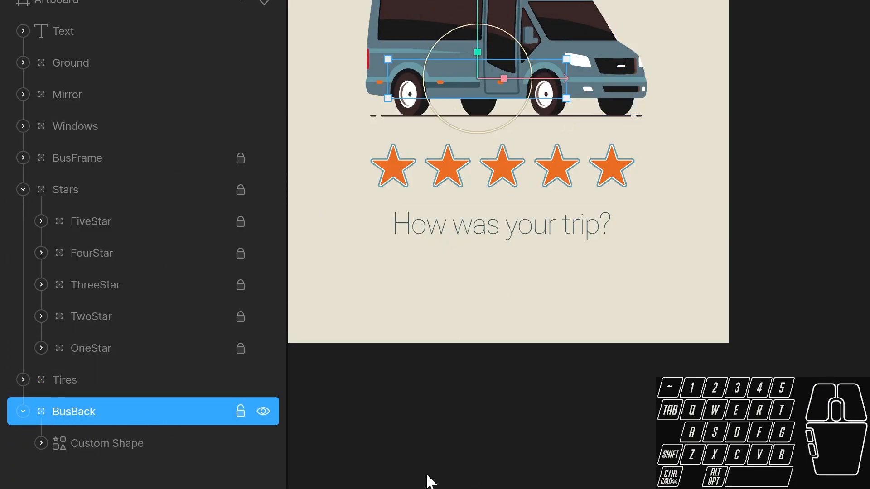
# Collapse the Stars and BusBack groups, centre the artboard and clear the selection.
pyautogui.click(22, 189)
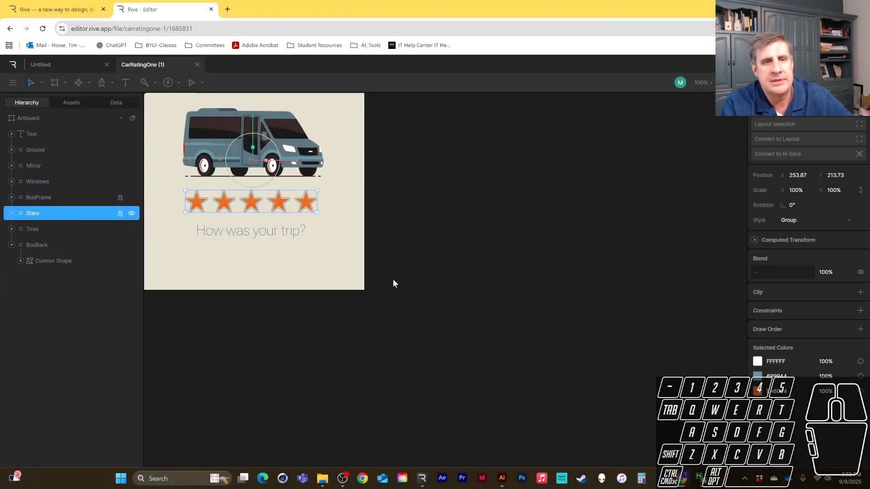
pyautogui.click(392, 282)
pyautogui.press('space')
pyautogui.moveTo(392, 282); pyautogui.dragTo(539, 336)
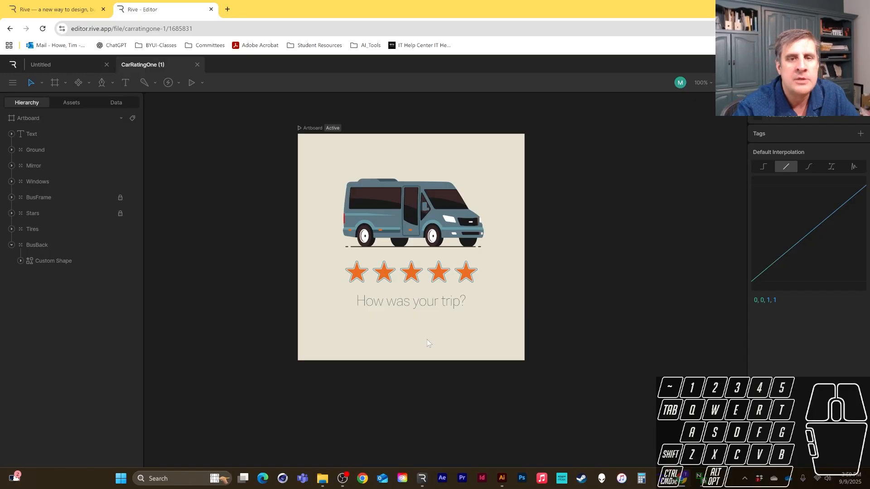
pyautogui.click(11, 244)
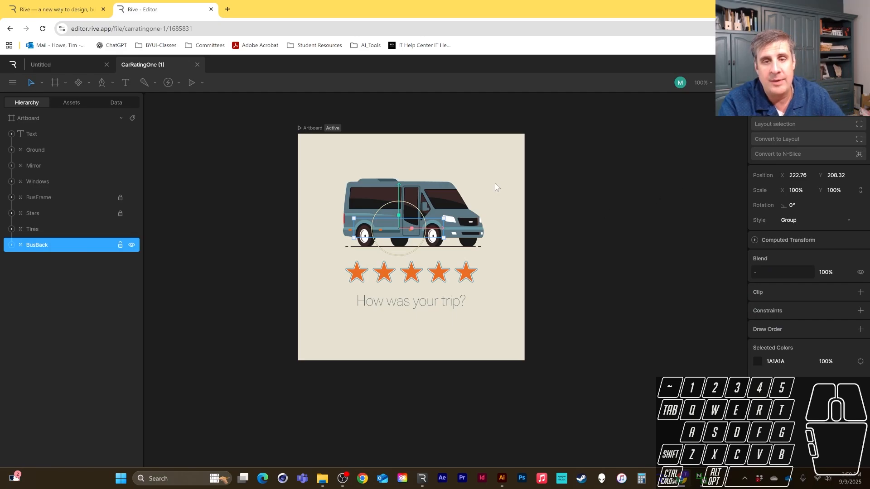
pyautogui.click(615, 184)
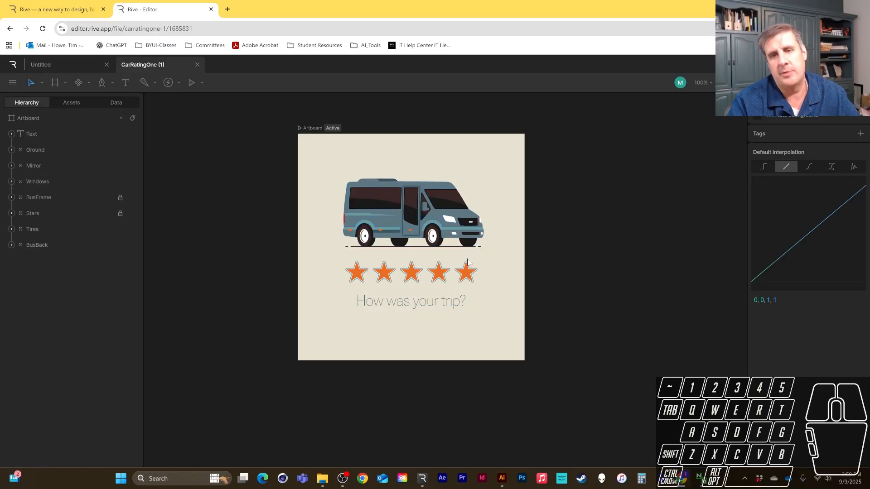
# Switch from Design to Animate mode and bring the whole star row into view above the Empty timeline.
pyautogui.scroll(1, 438, 163)
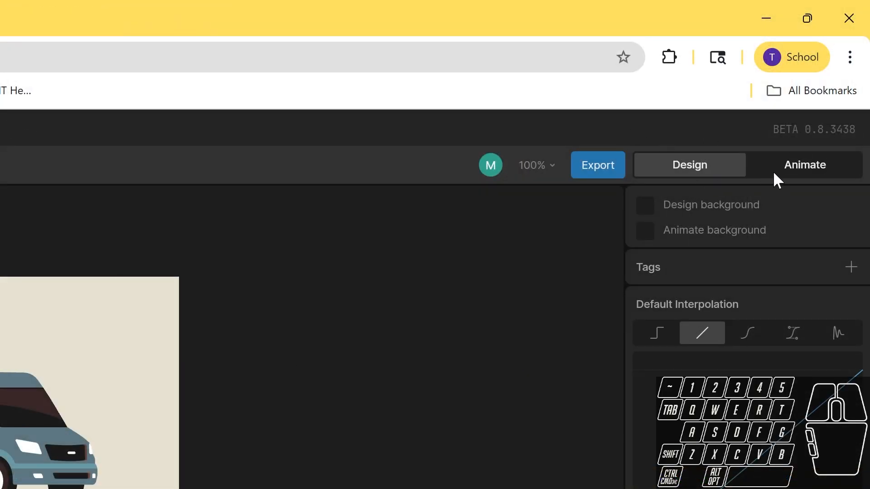
pyautogui.click(774, 173)
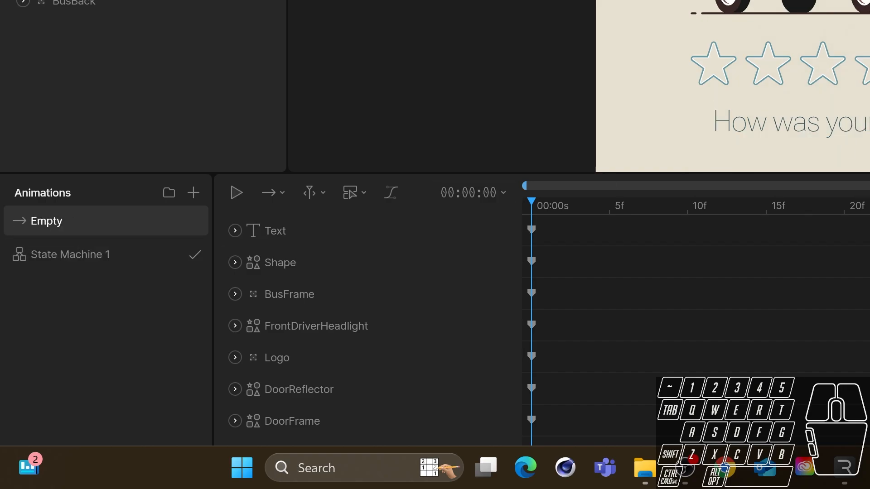
pyautogui.press('space')
pyautogui.moveTo(843, 66); pyautogui.dragTo(588, 83)
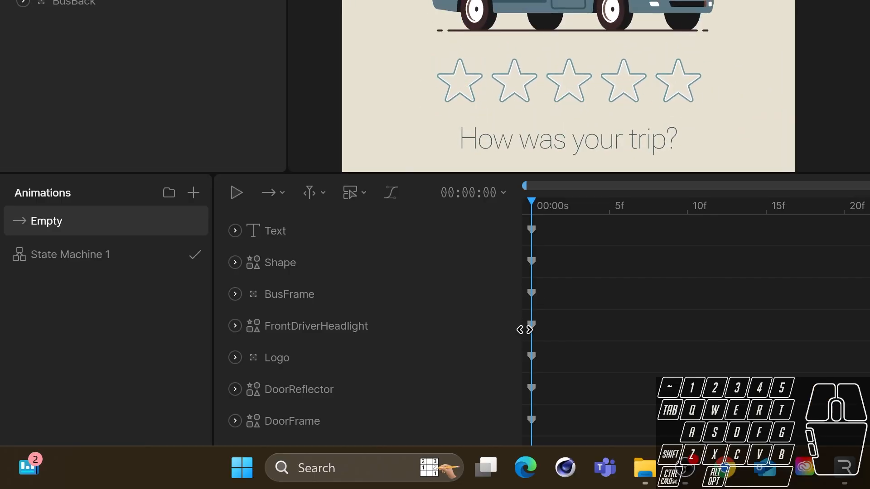
# Examine the keyed Text, BusFrame and FrontDriverHeadlight objects in the Empty timeline.
pyautogui.click(285, 230)
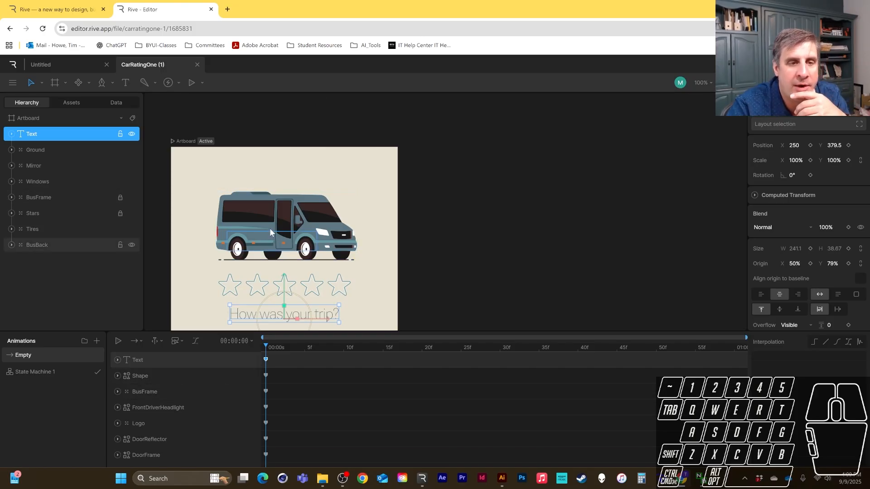
pyautogui.click(52, 195)
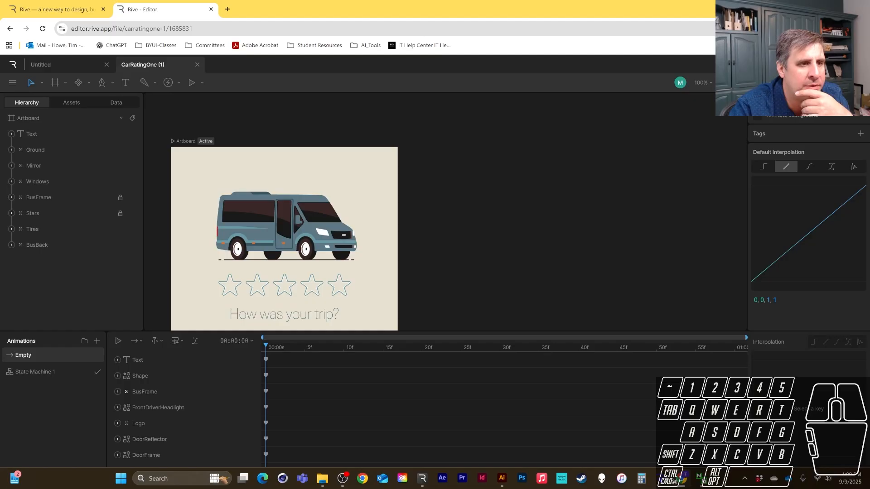
pyautogui.click(39, 199)
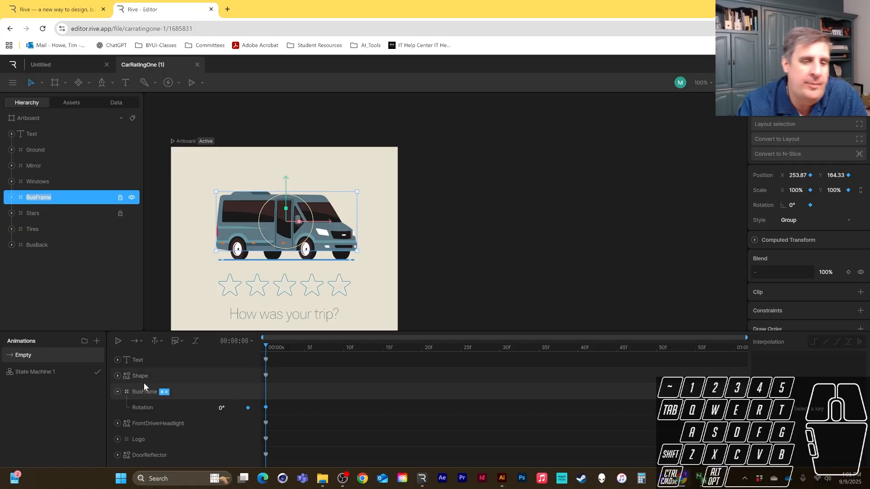
pyautogui.click(115, 392)
pyautogui.click(143, 407)
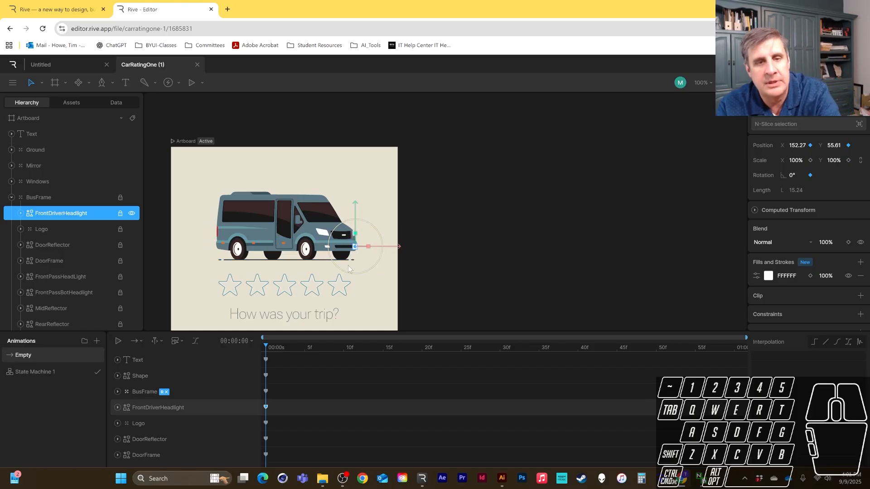
# Examine the keyed bus parts such as the logo, door frame, headlight, rear reflector and stripes, and close the shortcuts list.
pyautogui.click(484, 271)
pyautogui.press('space')
pyautogui.moveTo(427, 278); pyautogui.dragTo(573, 251)
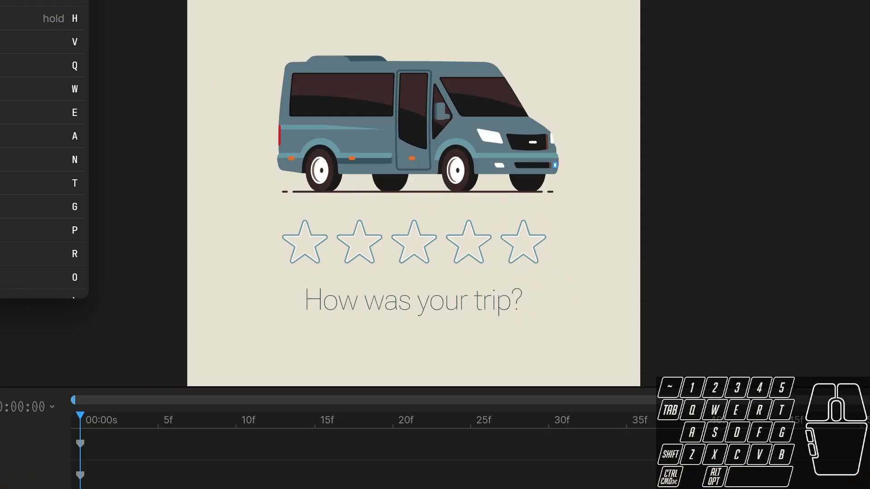
pyautogui.click(503, 220)
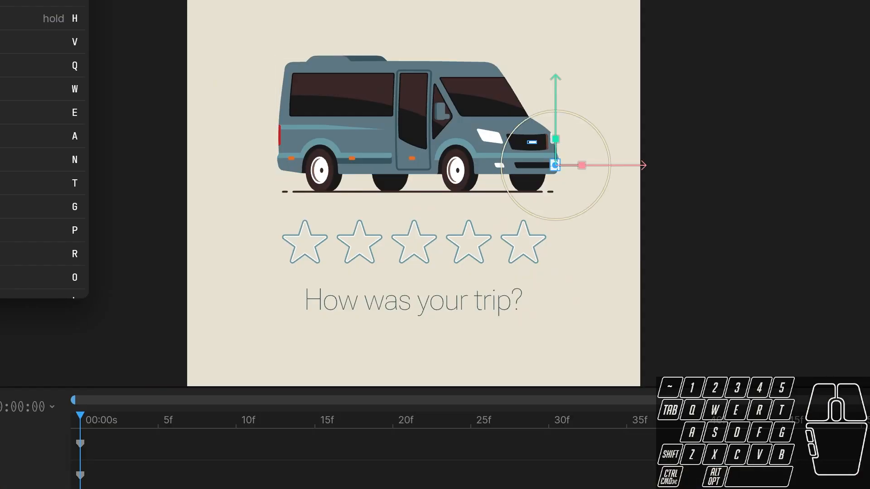
pyautogui.click(532, 142)
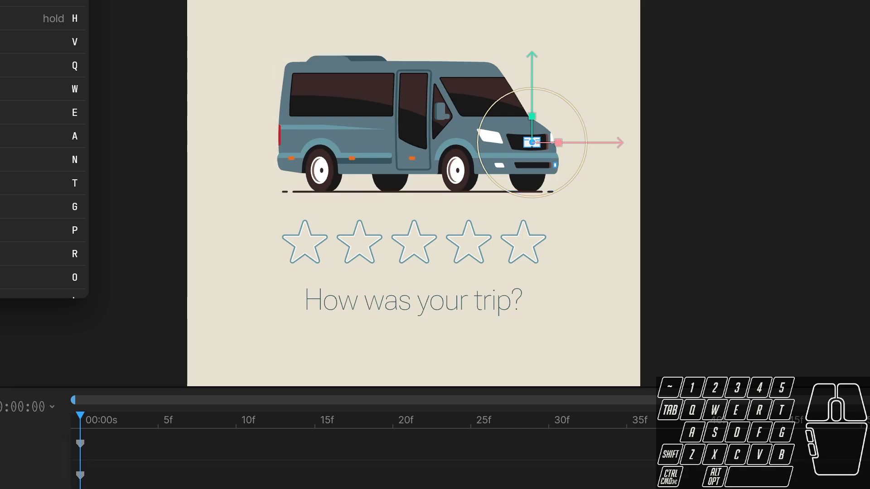
pyautogui.click(413, 113)
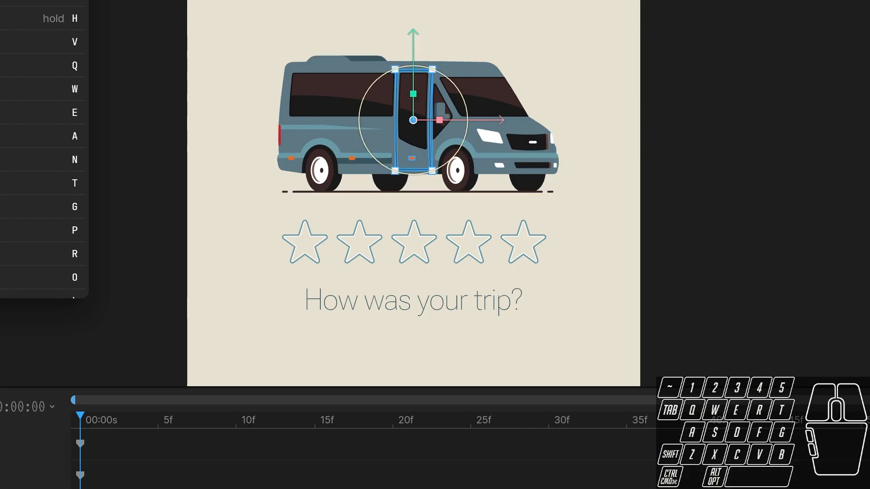
pyautogui.click(489, 136)
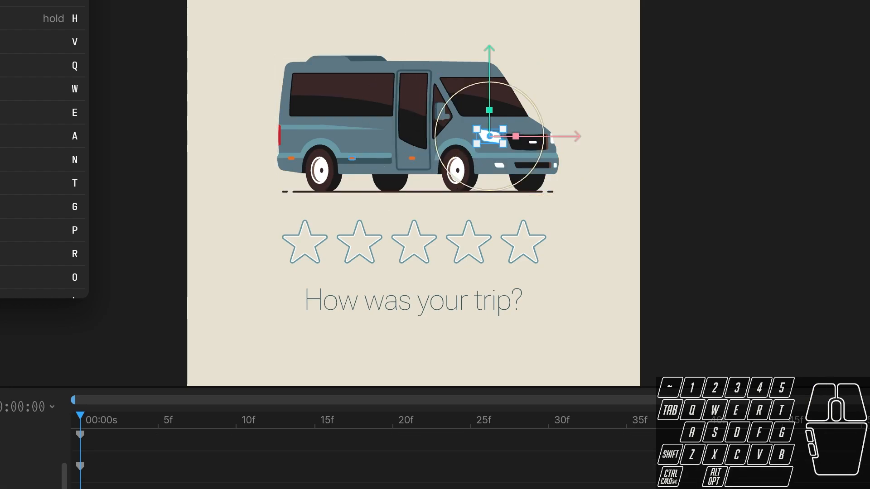
pyautogui.click(290, 158)
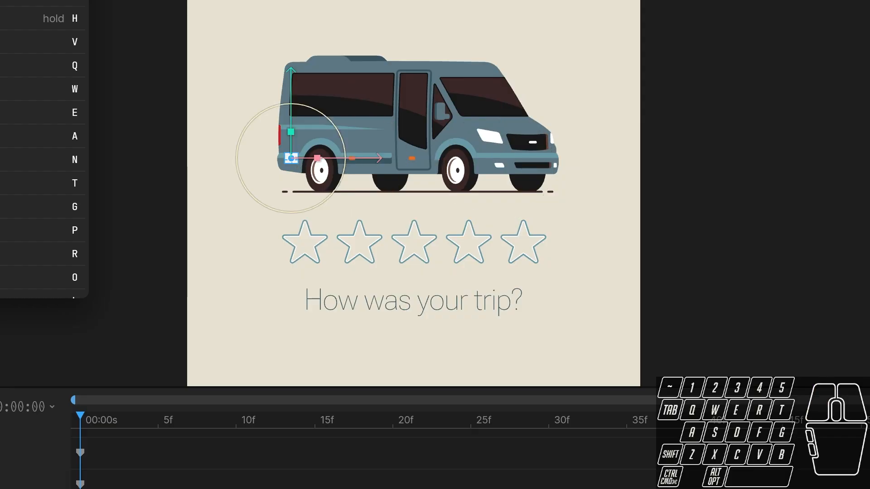
pyautogui.click(362, 158)
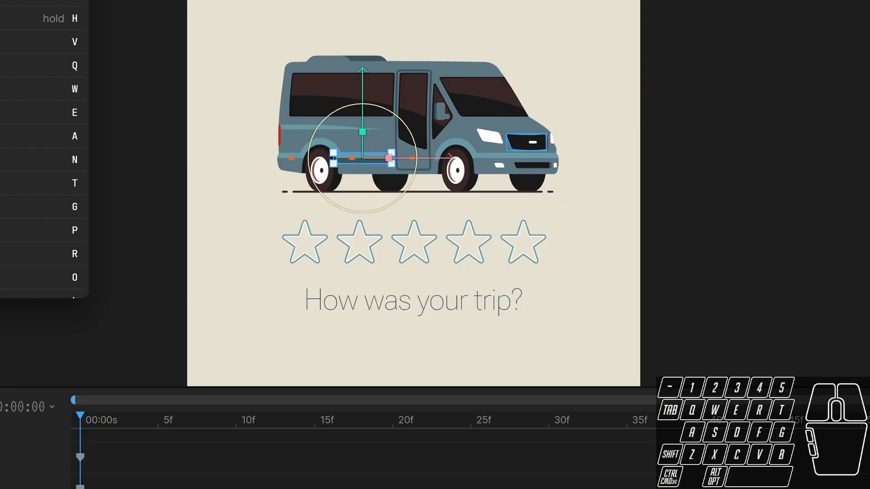
pyautogui.scroll(-1, 362, 458)
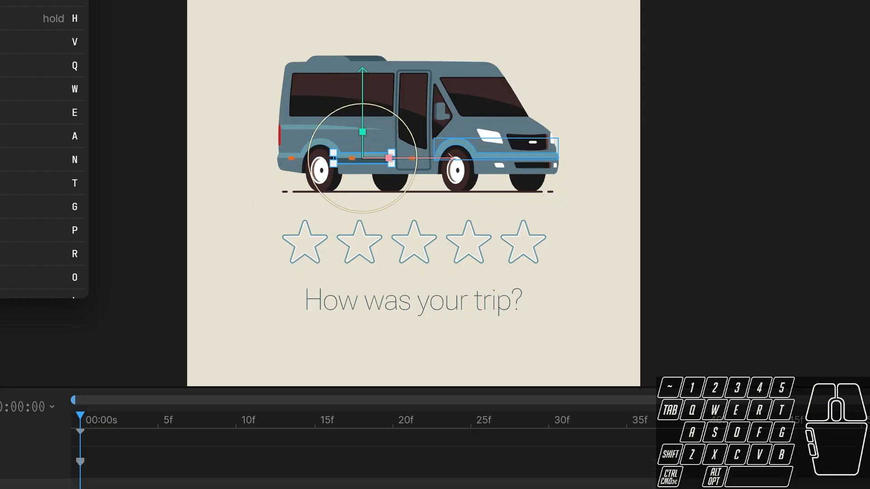
pyautogui.click(516, 155)
pyautogui.press('Escape')
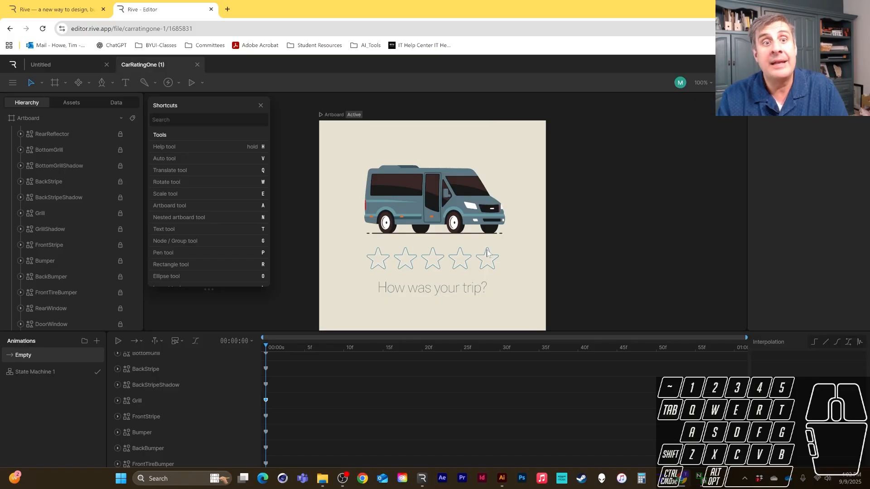
pyautogui.click(261, 106)
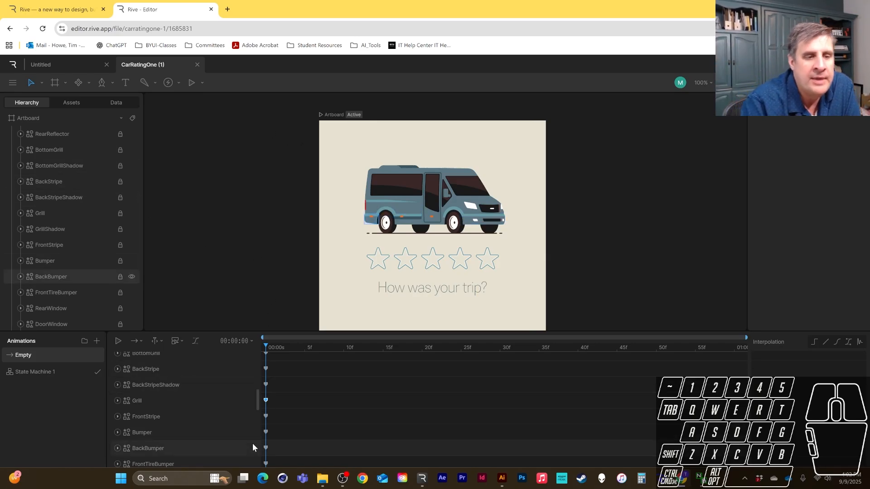
# Set the EA6D24 fill opacity of the middle star's Filled shape to 100% in the Empty timeline.
pyautogui.scroll(-10, 158, 409)
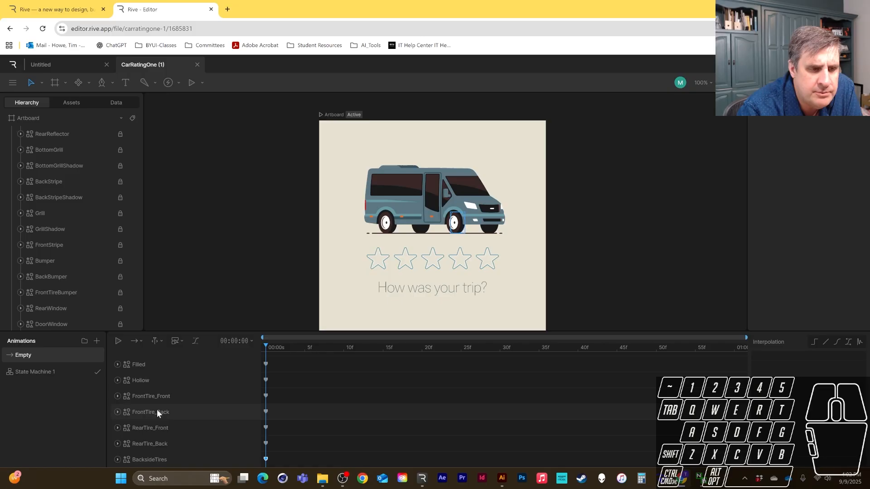
pyautogui.click(156, 379)
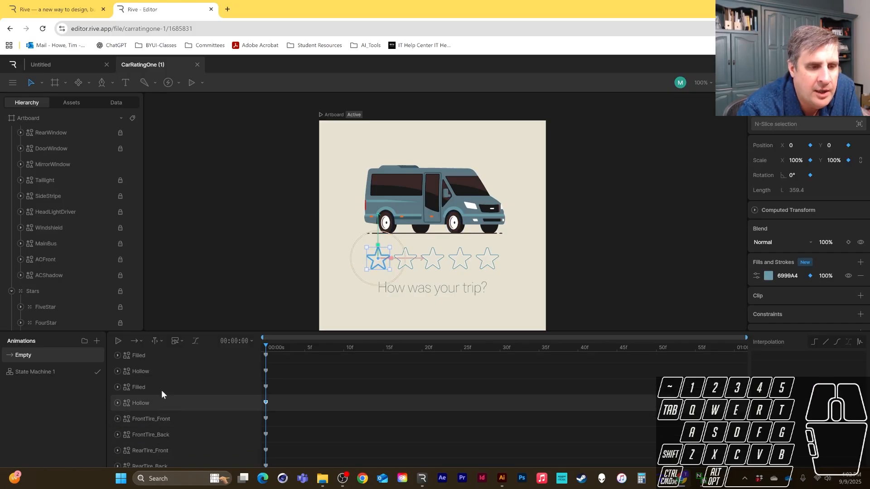
pyautogui.click(161, 401)
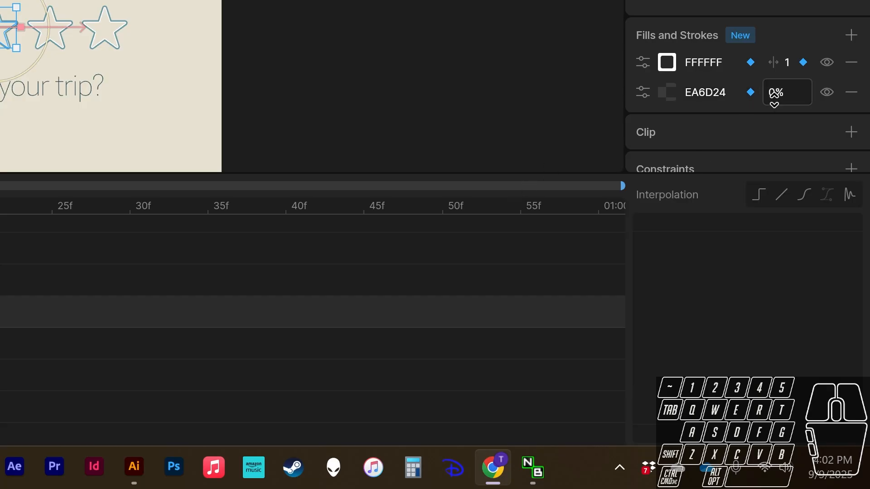
pyautogui.moveTo(773, 95); pyautogui.dragTo(752, 116)
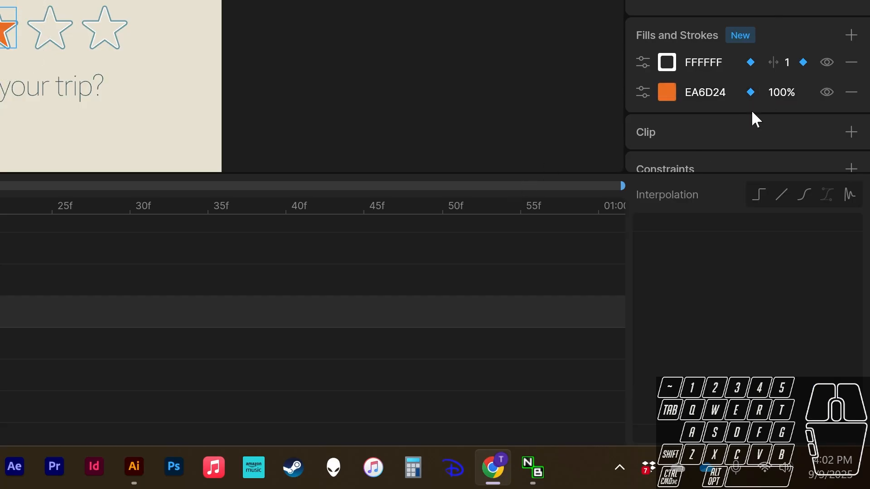
pyautogui.press('space')
pyautogui.moveTo(227, 58); pyautogui.dragTo(597, 55)
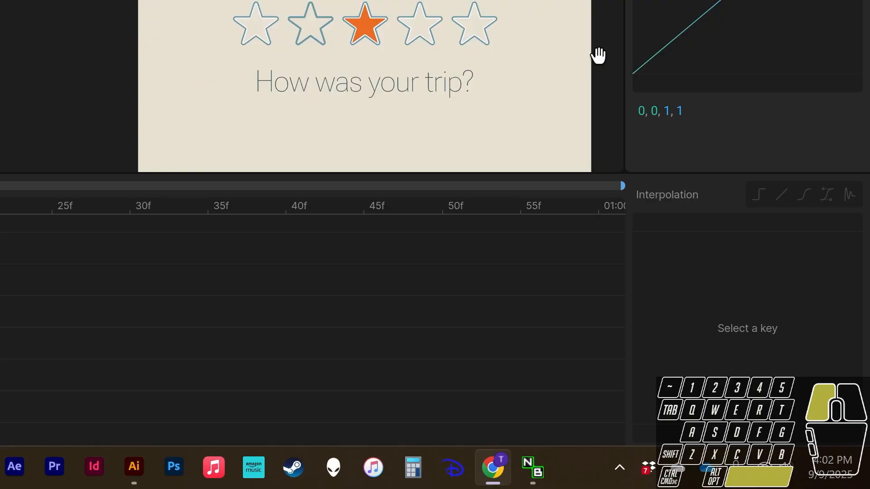
# Set the middle star's EA6D24 fill opacity to 0% and clear the selection.
pyautogui.click(364, 20)
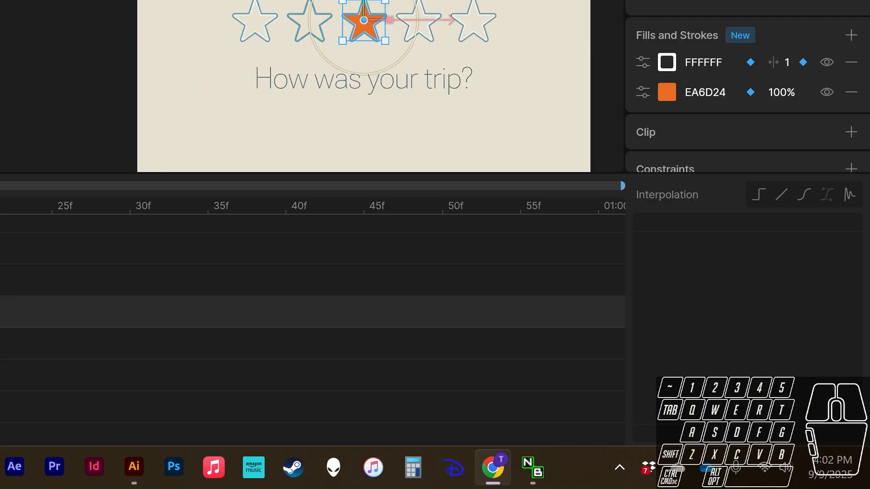
pyautogui.moveTo(784, 92); pyautogui.dragTo(794, 221)
pyautogui.moveTo(783, 89); pyautogui.dragTo(776, 296)
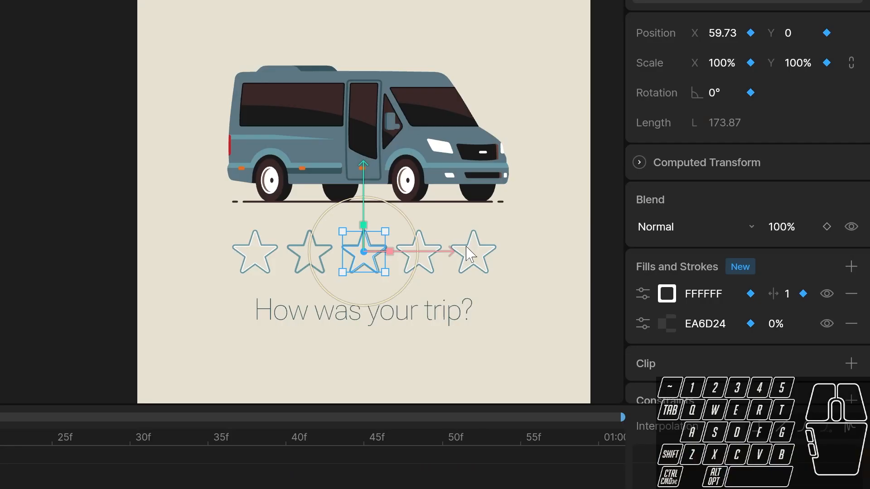
pyautogui.click(550, 278)
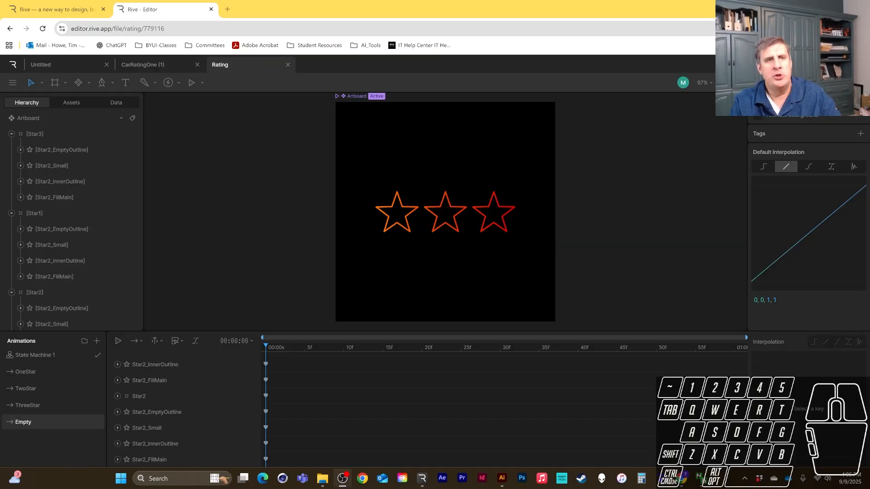
# Play the state machine of the Rating example and test its three stars in different orders.
pyautogui.click(192, 82)
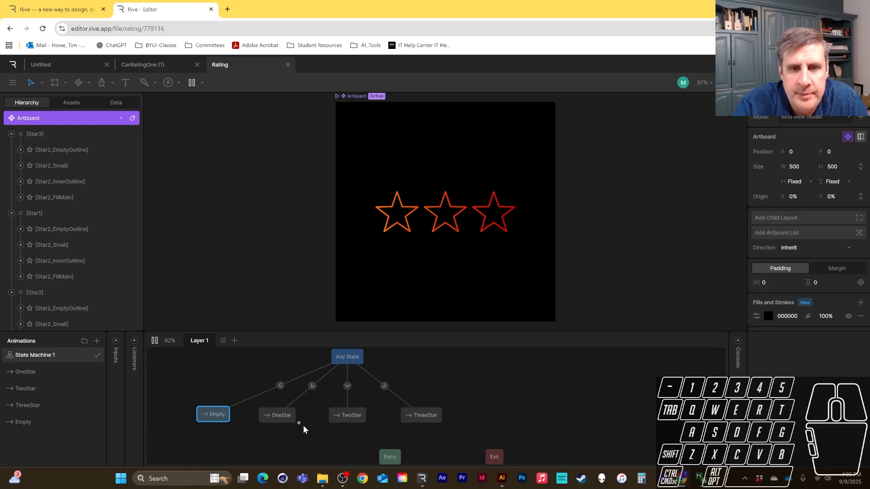
pyautogui.click(391, 214)
pyautogui.click(444, 212)
pyautogui.click(495, 215)
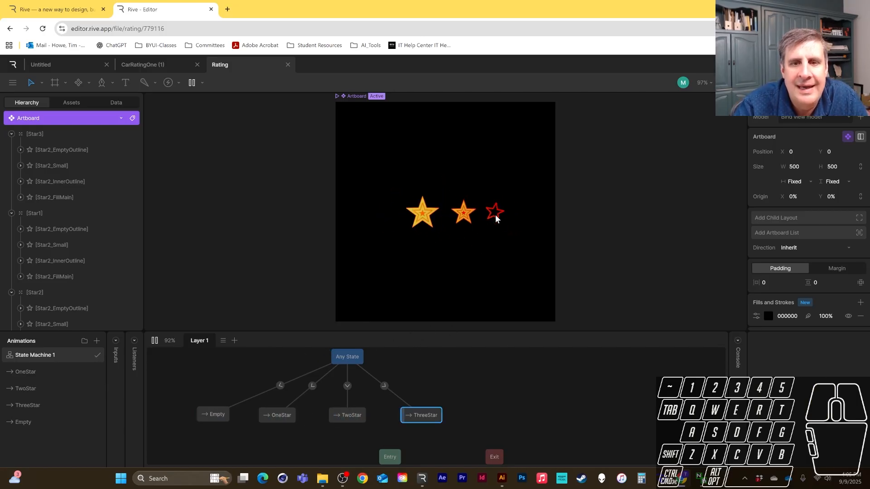
pyautogui.click(457, 215)
pyautogui.click(402, 215)
pyautogui.click(498, 214)
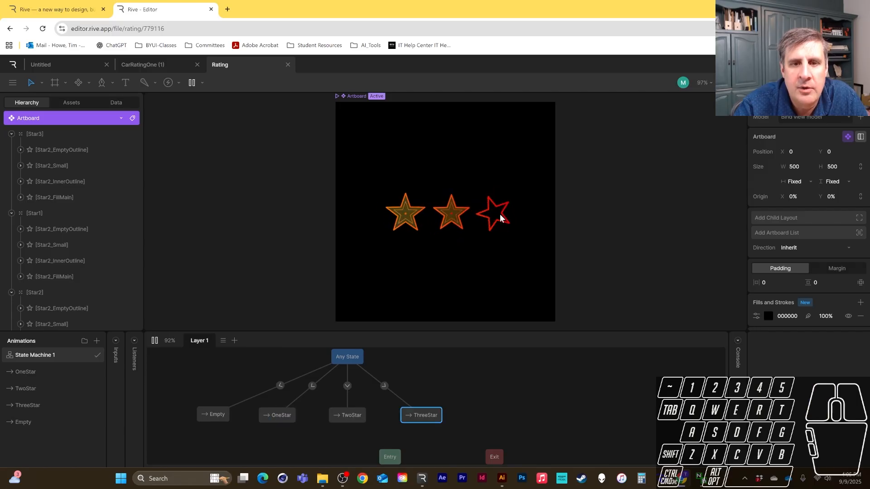
pyautogui.click(392, 218)
pyautogui.click(436, 217)
pyautogui.click(497, 218)
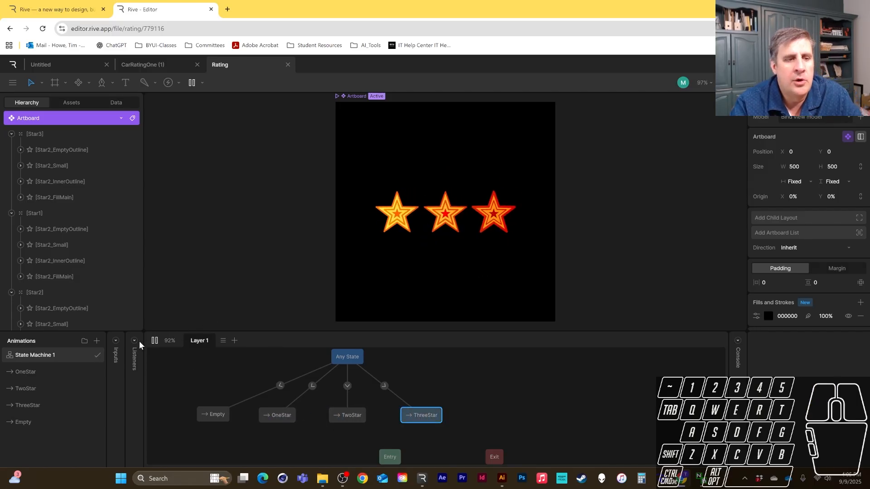
# Stop the Rating example's playback and scrub through its OneStar, TwoStar and ThreeStar timelines to examine each star animation.
pyautogui.click(192, 82)
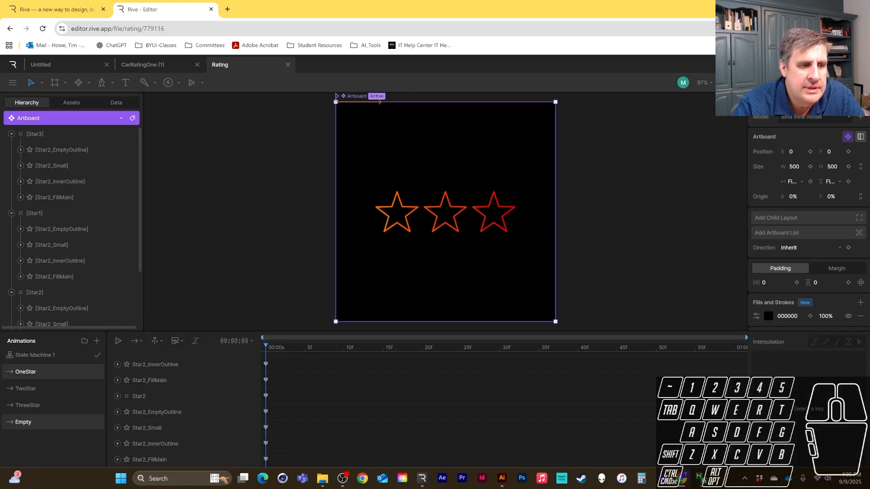
pyautogui.moveTo(271, 345); pyautogui.dragTo(349, 353)
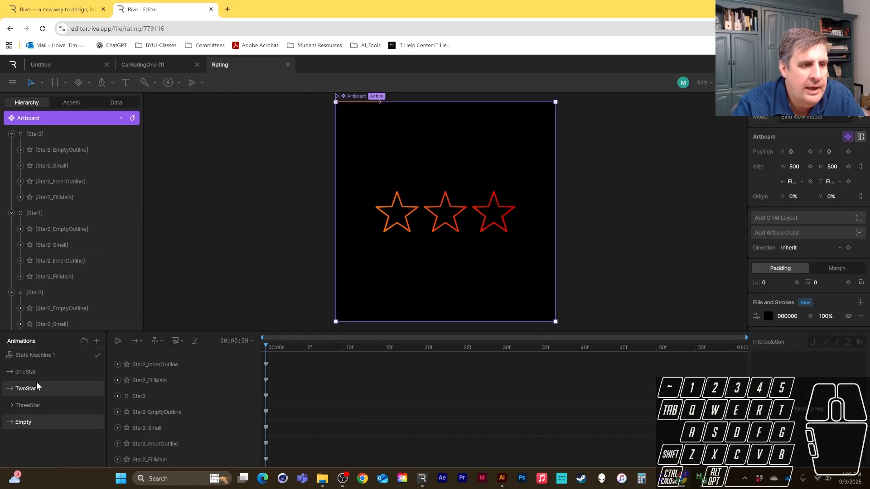
pyautogui.click(60, 394)
pyautogui.moveTo(269, 348); pyautogui.dragTo(507, 351)
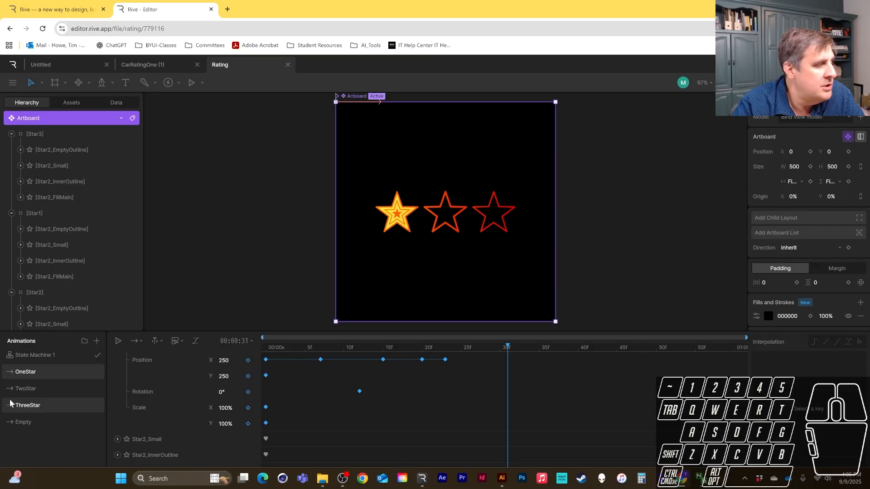
pyautogui.click(76, 392)
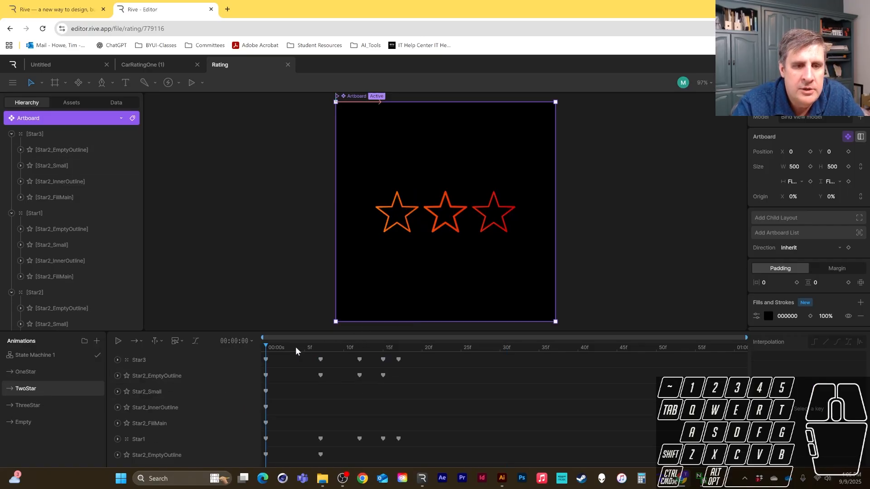
pyautogui.moveTo(296, 351); pyautogui.dragTo(483, 362)
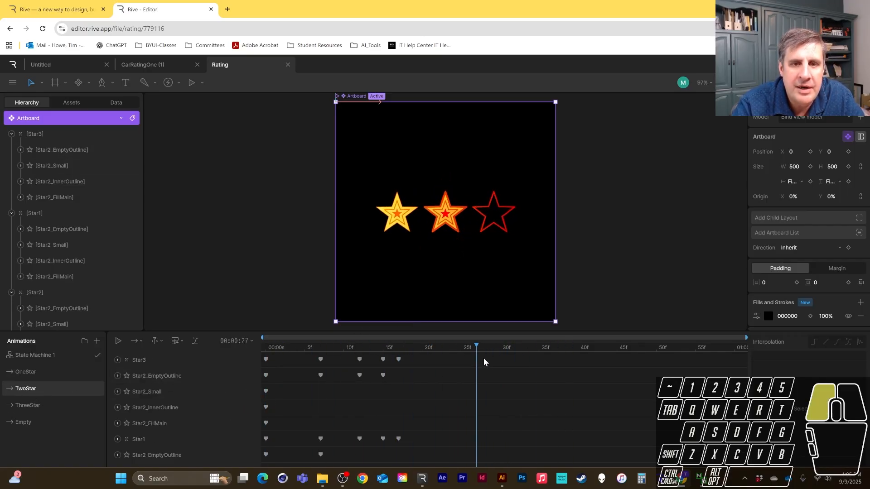
pyautogui.click(42, 410)
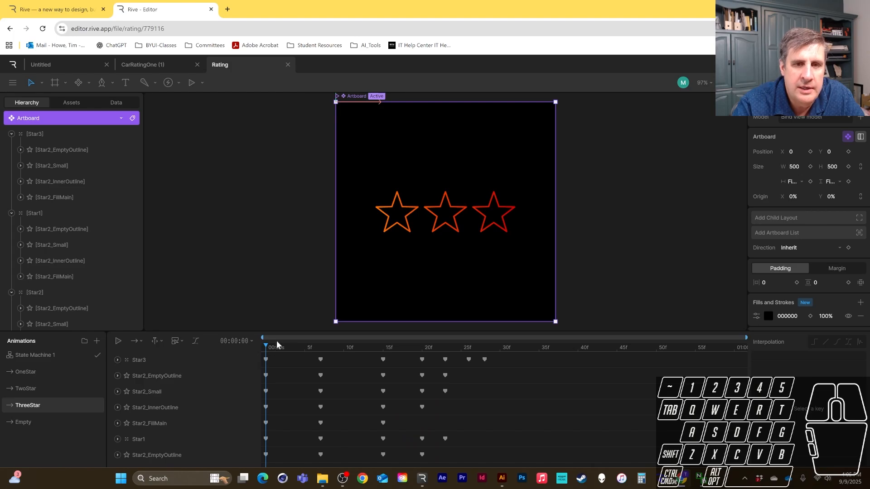
pyautogui.moveTo(271, 348); pyautogui.dragTo(468, 367)
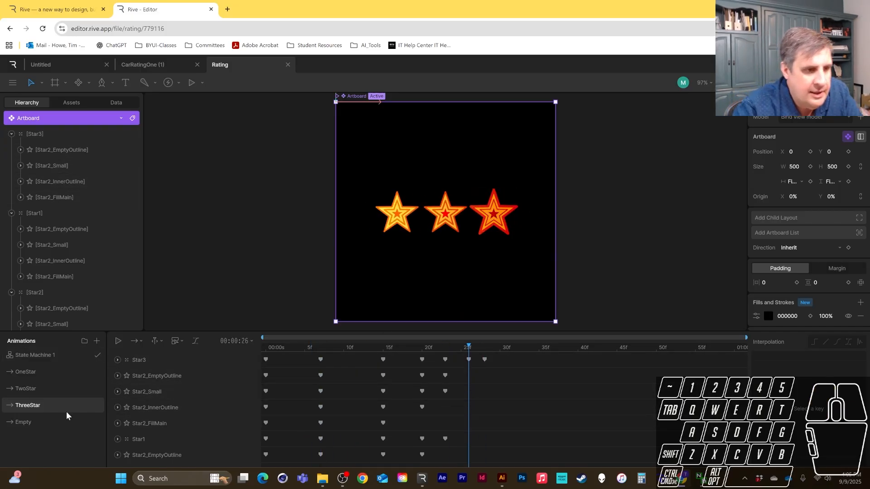
# Return the example's OneStar, ThreeStar and TwoStar timelines to frame 0 and compare their starting look with the Empty timeline.
pyautogui.click(42, 370)
pyautogui.click(266, 347)
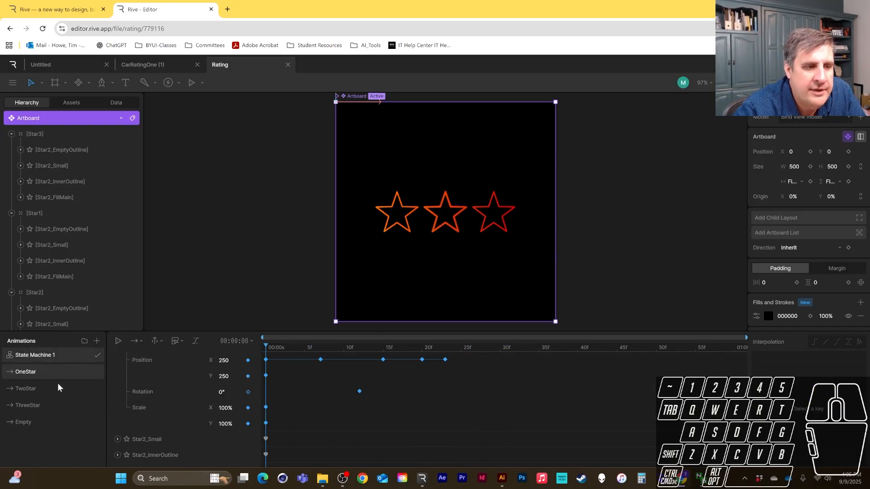
pyautogui.click(37, 421)
pyautogui.click(44, 406)
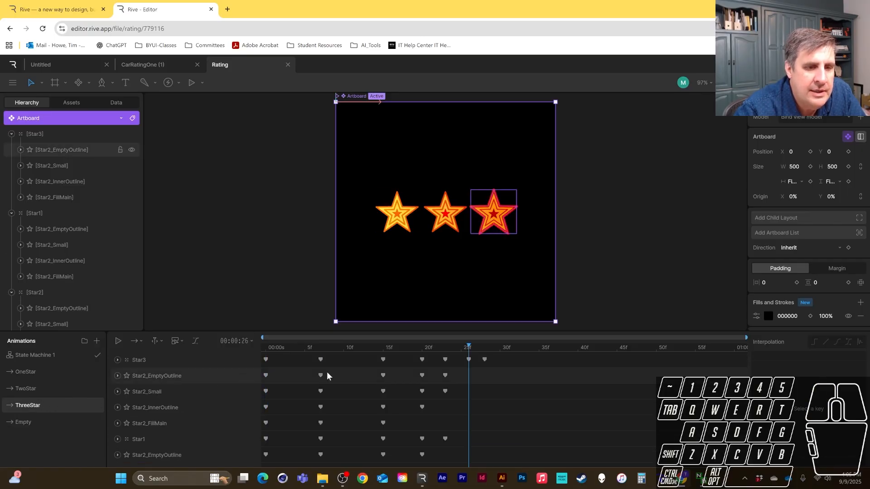
pyautogui.moveTo(310, 349); pyautogui.dragTo(266, 349)
pyautogui.click(46, 389)
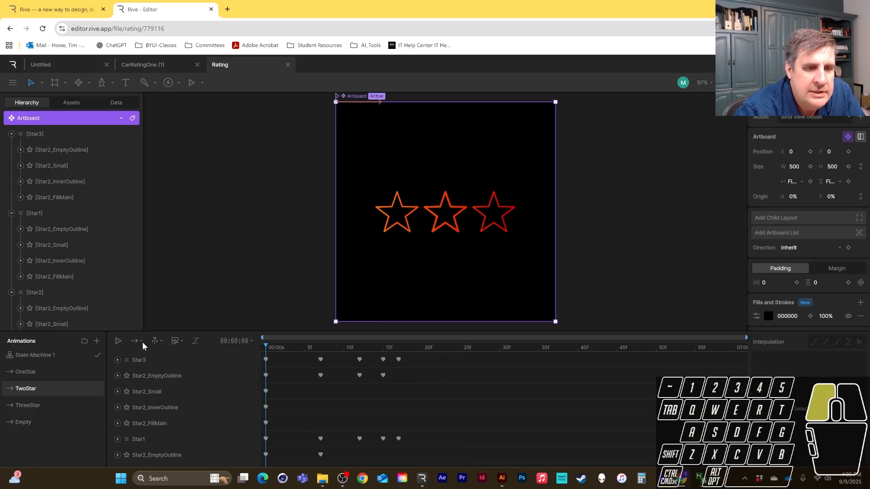
pyautogui.click(31, 373)
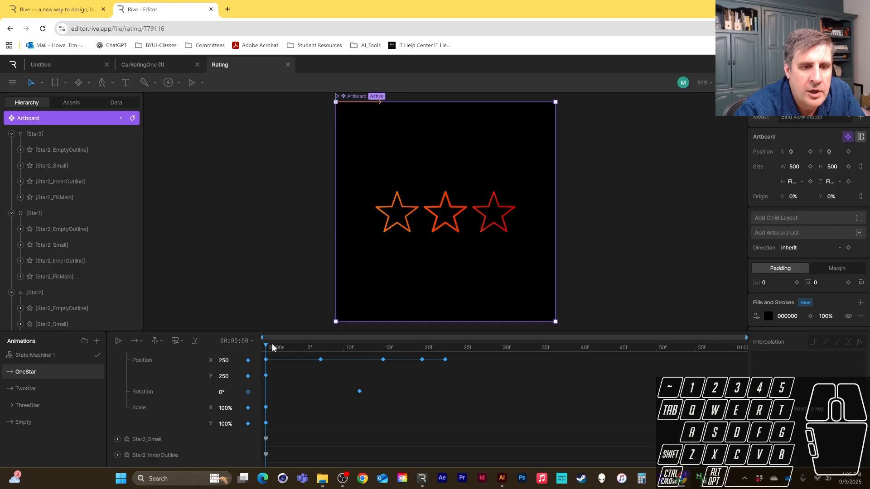
pyautogui.moveTo(272, 348); pyautogui.dragTo(245, 374)
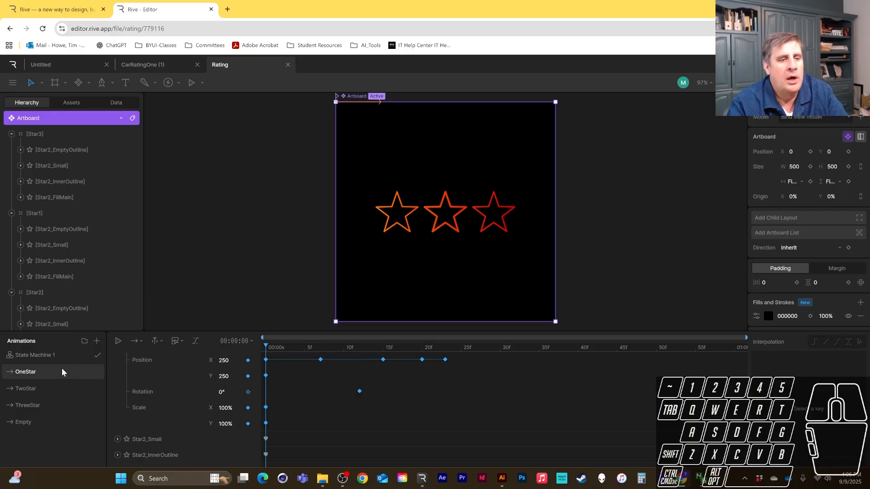
# Duplicate the Empty timeline in the CarRatingOne (1) file and rename the copy OneStar.
pyautogui.click(146, 61)
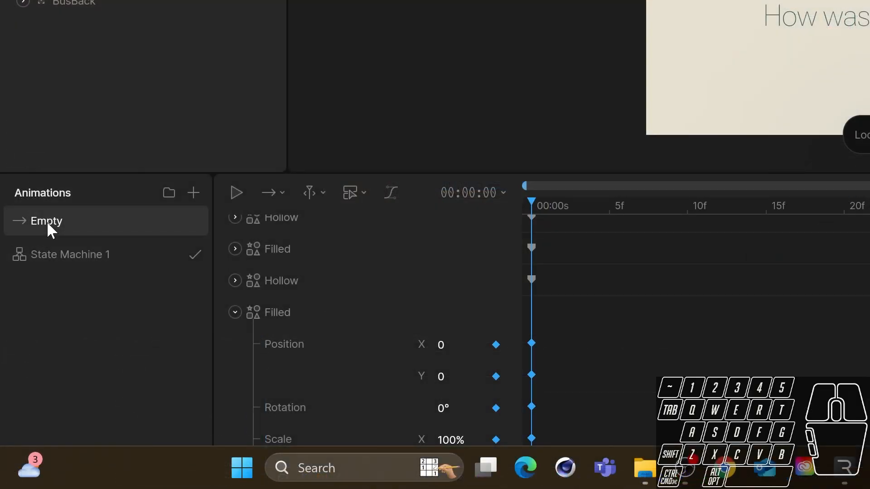
pyautogui.rightClick(47, 221)
pyautogui.click(83, 290)
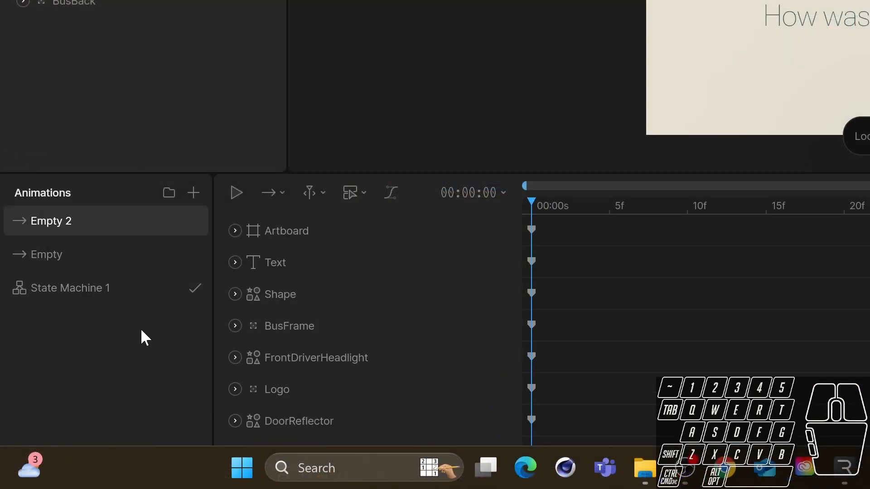
pyautogui.doubleClick(48, 221)
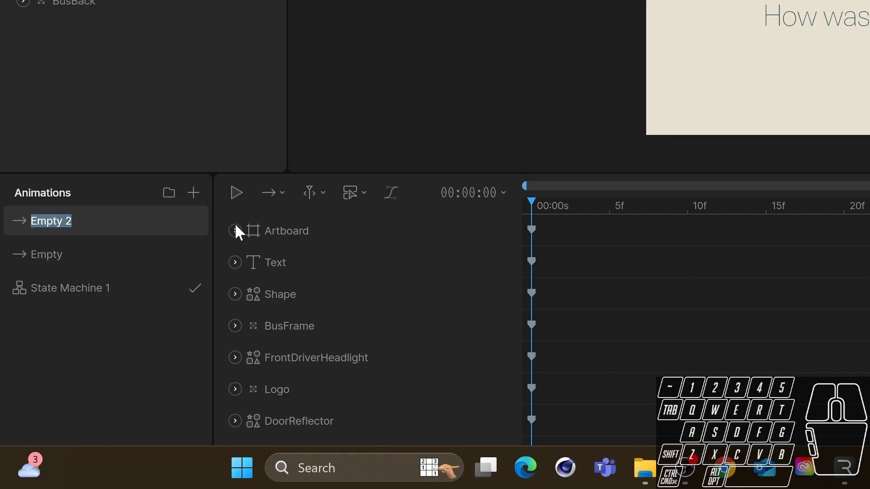
pyautogui.write('OneStar')
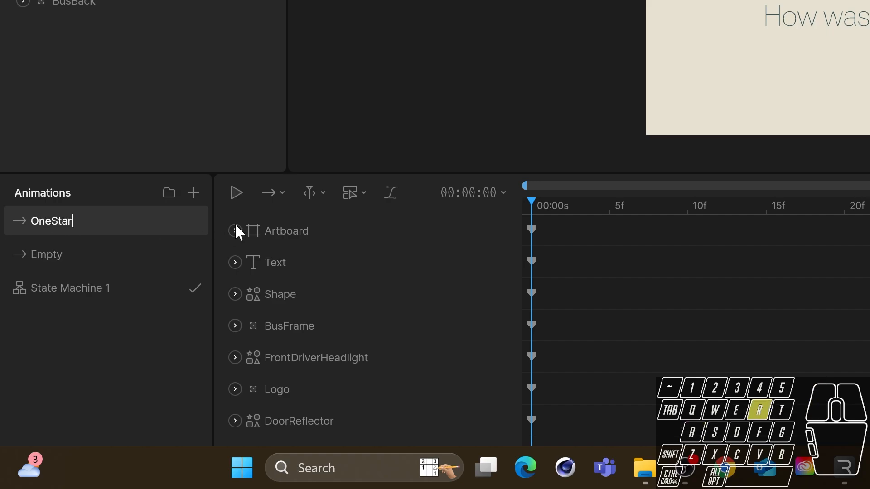
pyautogui.press('Return')
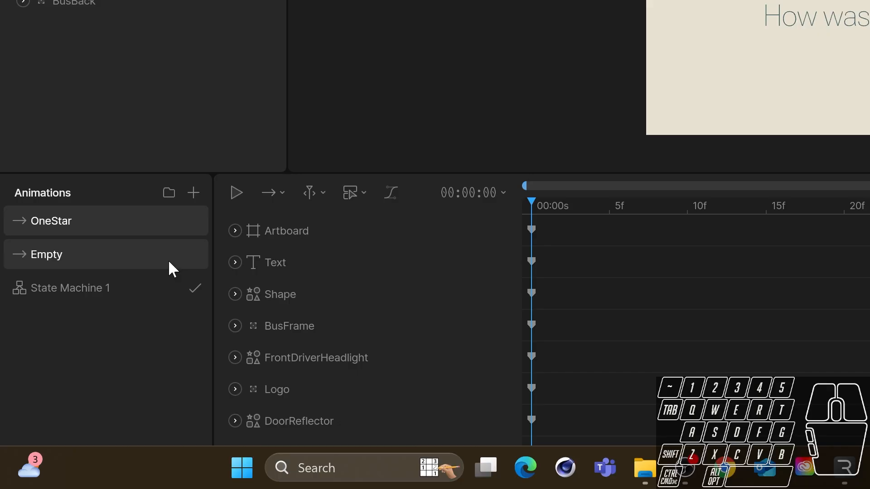
pyautogui.doubleClick(55, 225)
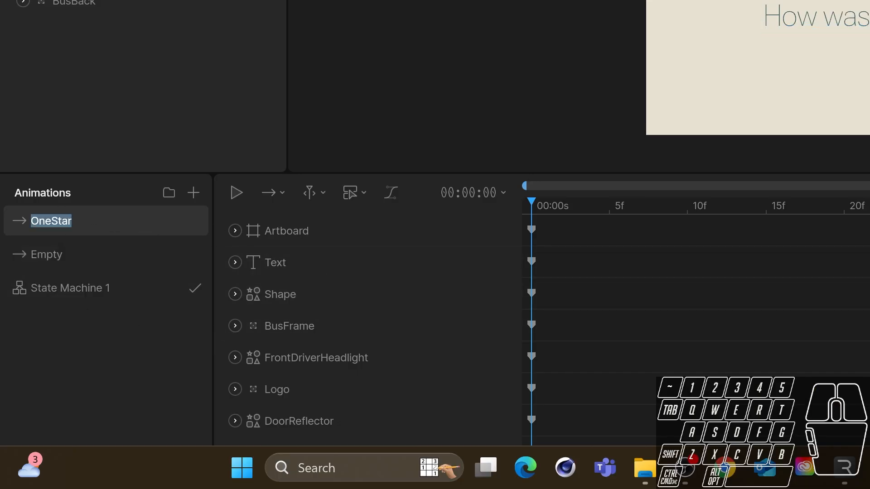
pyautogui.click(82, 383)
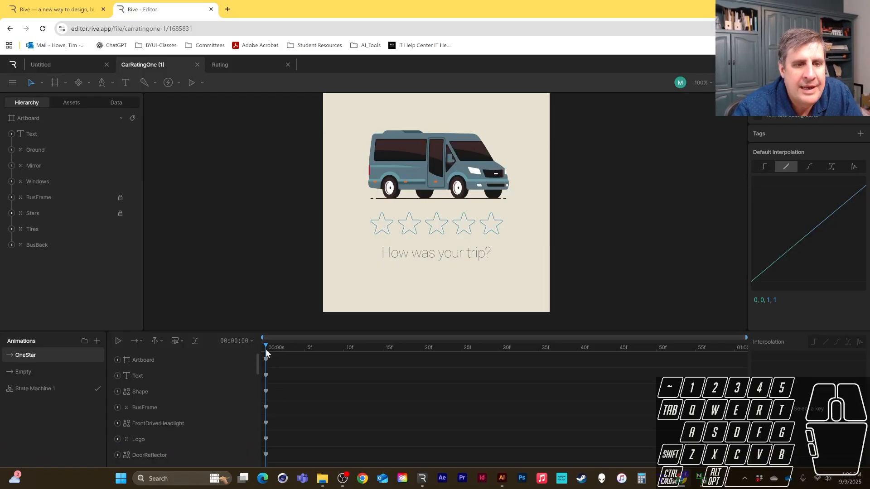
# Key the orange fill of the first star's Filled shape as visible at frame 10 of the OneStar timeline.
pyautogui.moveTo(272, 346); pyautogui.dragTo(333, 347)
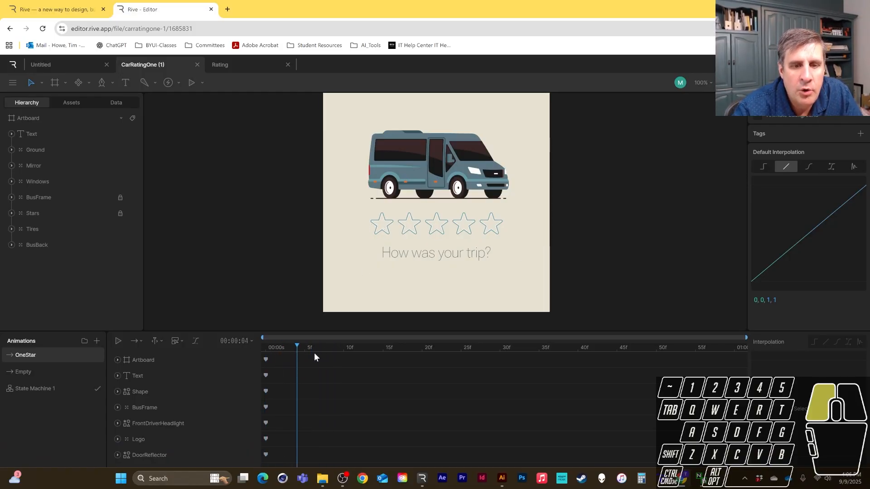
pyautogui.moveTo(259, 361); pyautogui.dragTo(377, 363)
pyautogui.moveTo(501, 358); pyautogui.dragTo(236, 361)
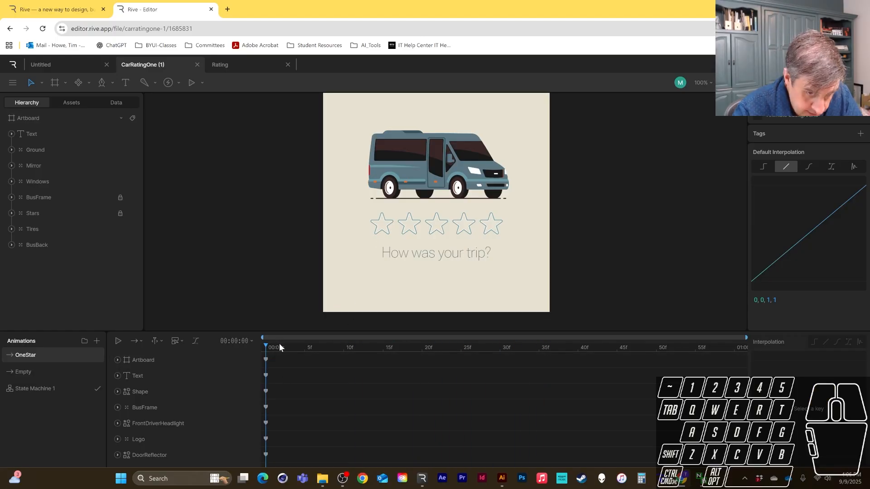
pyautogui.moveTo(279, 343); pyautogui.dragTo(343, 353)
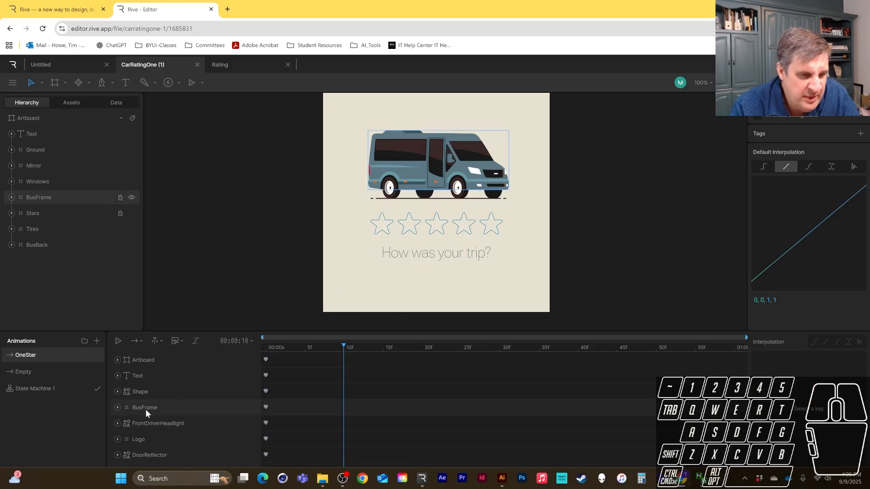
pyautogui.scroll(-1, 159, 437)
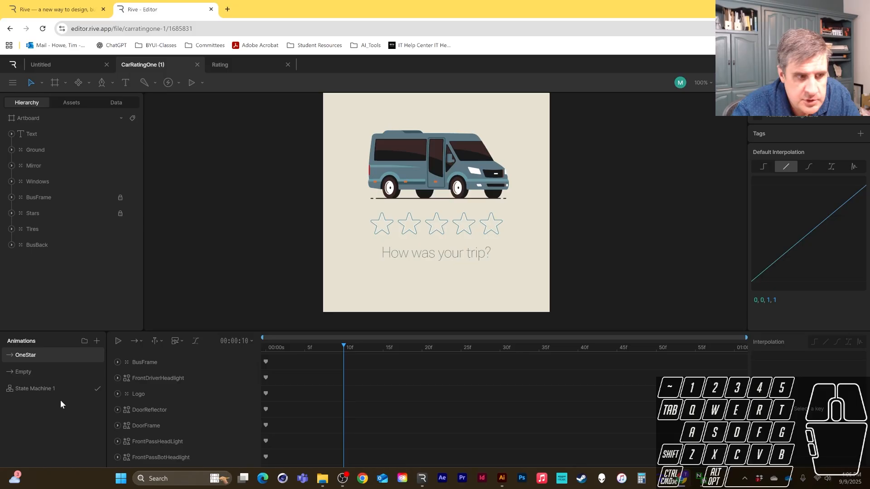
pyautogui.scroll(-5, 145, 429)
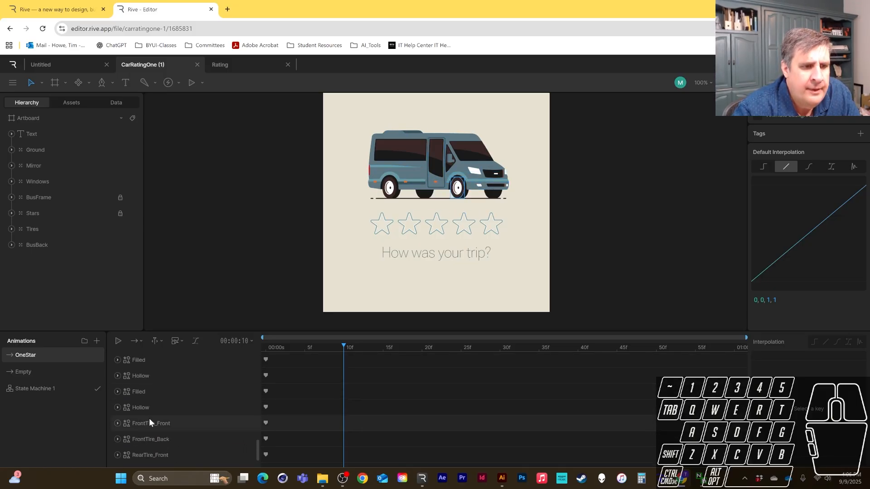
pyautogui.click(149, 407)
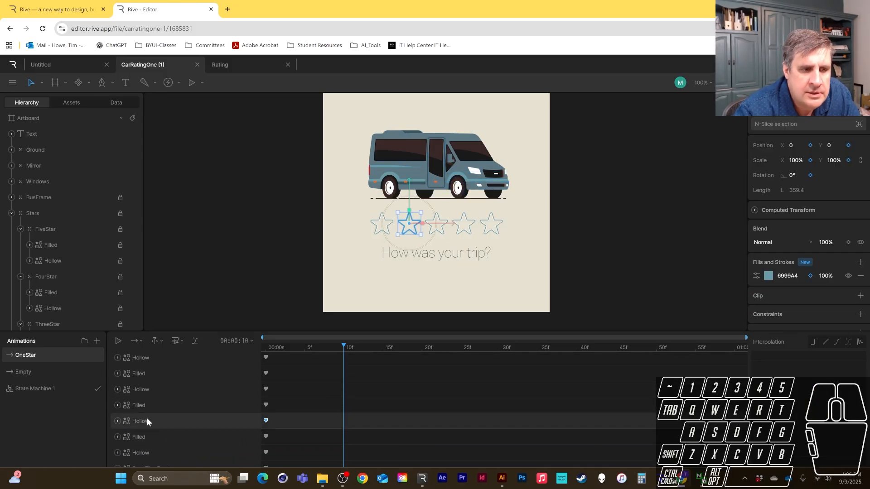
pyautogui.click(145, 388)
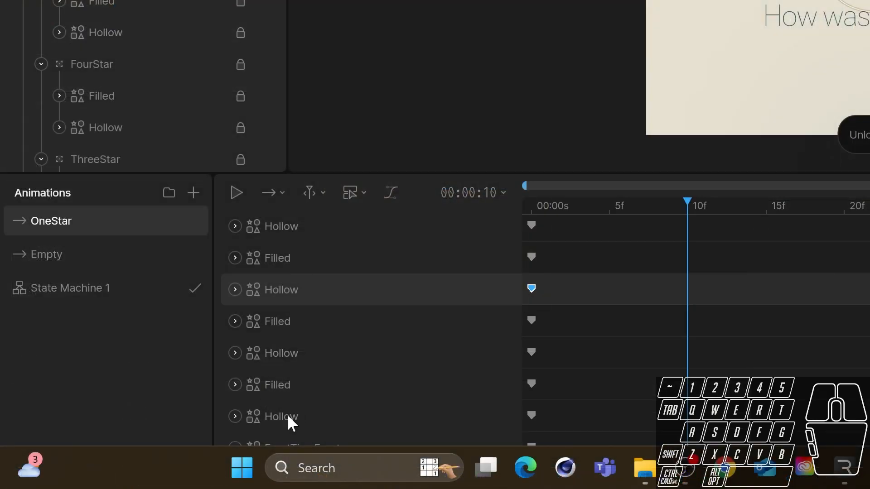
pyautogui.click(144, 454)
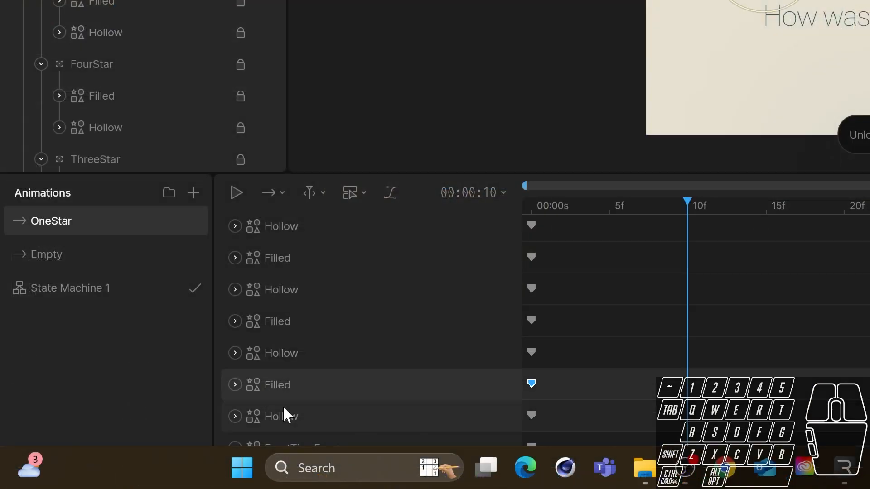
pyautogui.click(289, 426)
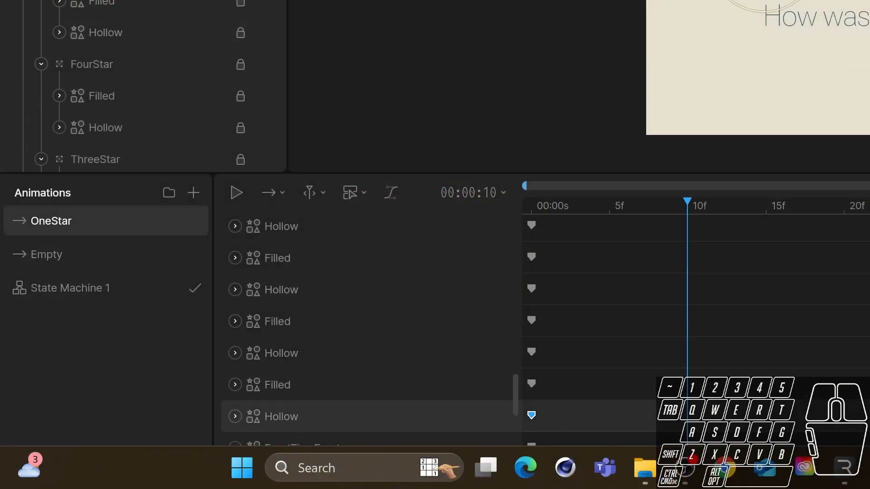
pyautogui.click(275, 388)
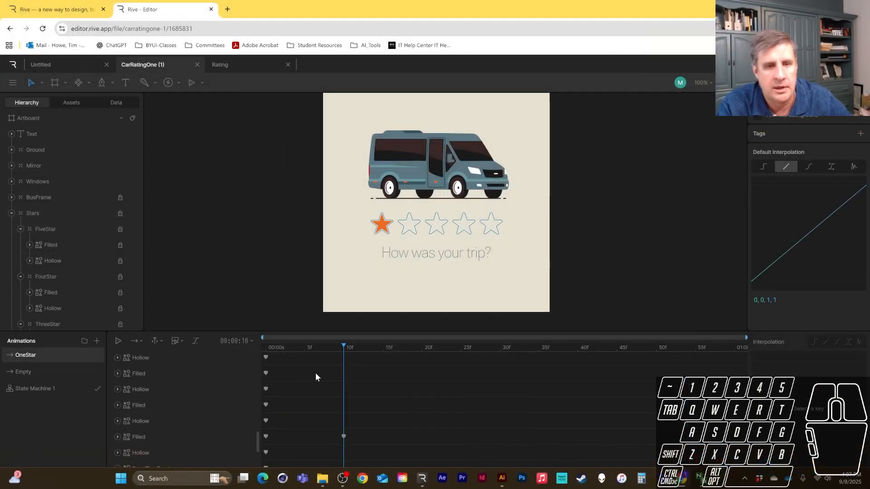
# Play and scrub the OneStar timeline several times to preview the first star's fade-in, ending at frame 10.
pyautogui.moveTo(306, 347); pyautogui.dragTo(263, 348)
pyautogui.press('space')
pyautogui.moveTo(375, 347); pyautogui.dragTo(176, 353)
pyautogui.press('space')
pyautogui.moveTo(377, 347); pyautogui.dragTo(161, 355)
pyautogui.press('space')
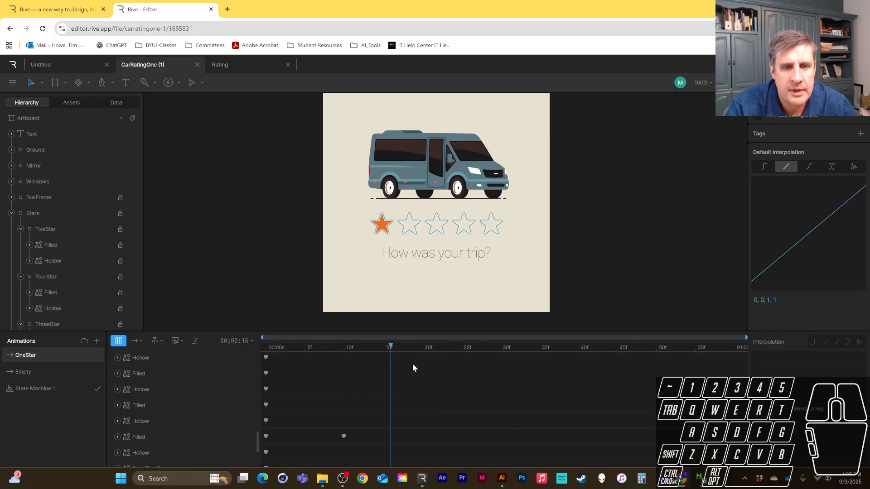
pyautogui.press('space')
pyautogui.moveTo(375, 347); pyautogui.dragTo(238, 356)
pyautogui.press('space')
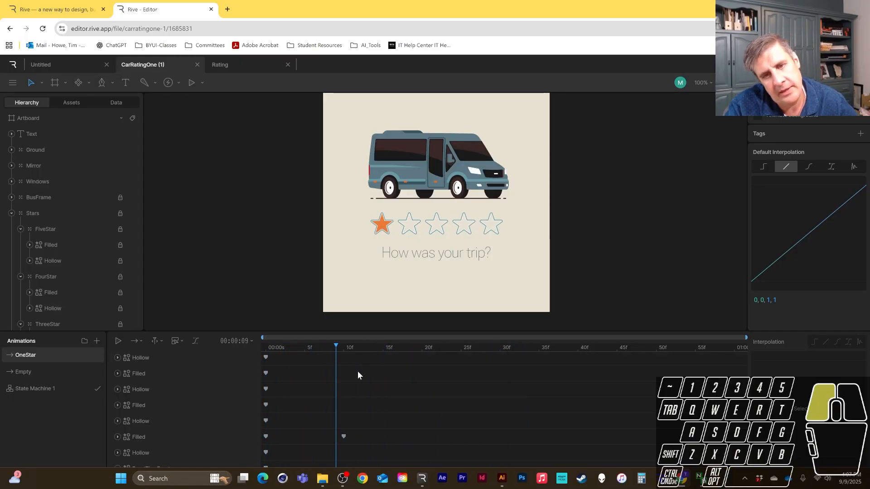
pyautogui.moveTo(357, 372); pyautogui.dragTo(281, 375)
pyautogui.moveTo(349, 374); pyautogui.dragTo(343, 377)
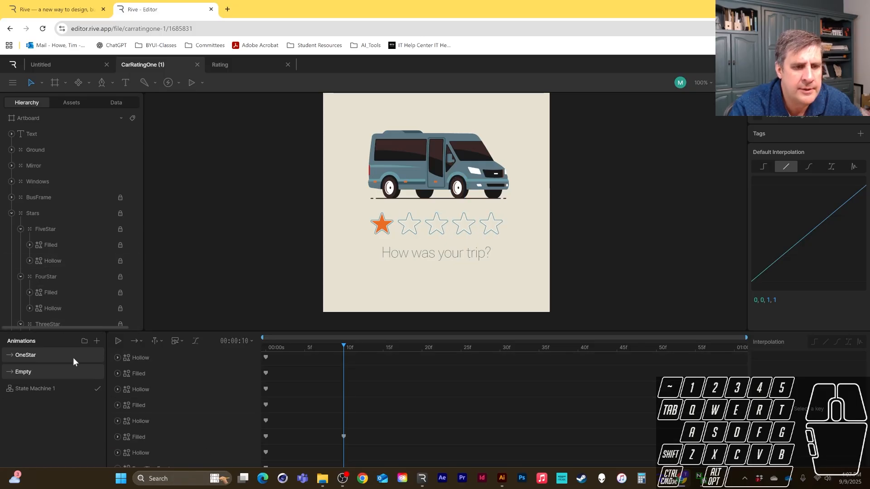
# Key the OneStar group's rotation at 0° on frame 10 of the OneStar timeline.
pyautogui.scroll(-1, 61, 304)
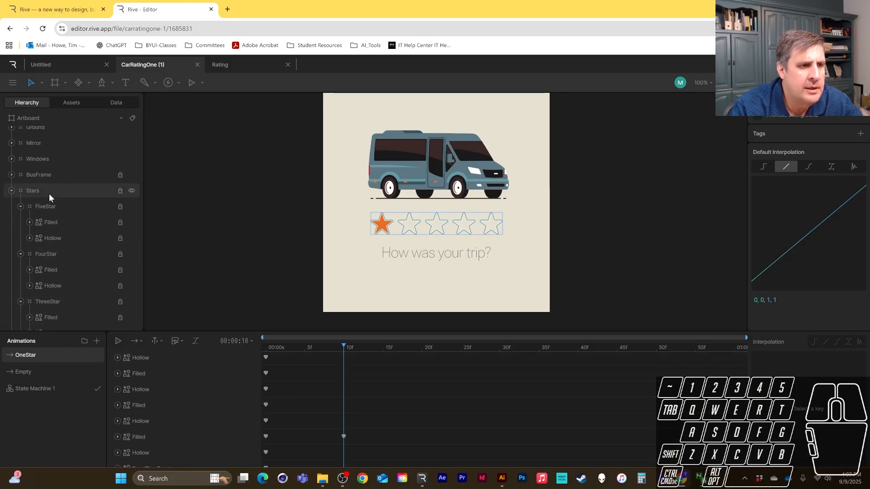
pyautogui.scroll(-4, 53, 276)
pyautogui.click(58, 306)
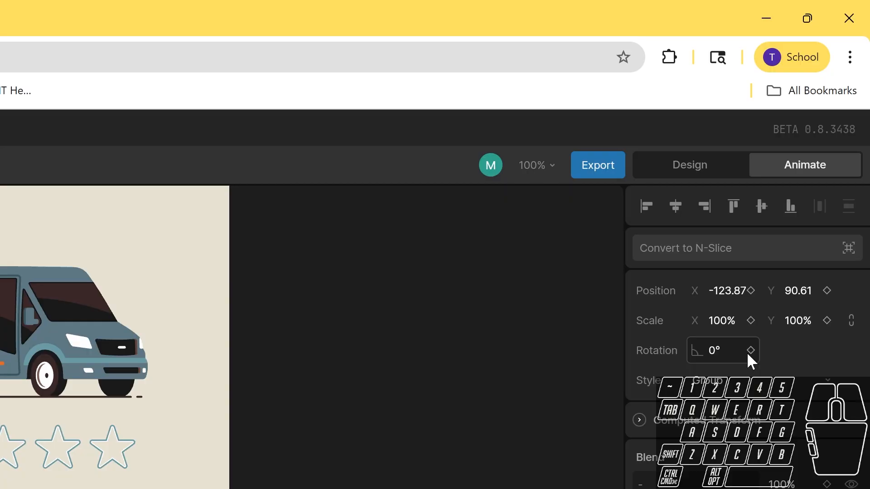
pyautogui.click(750, 350)
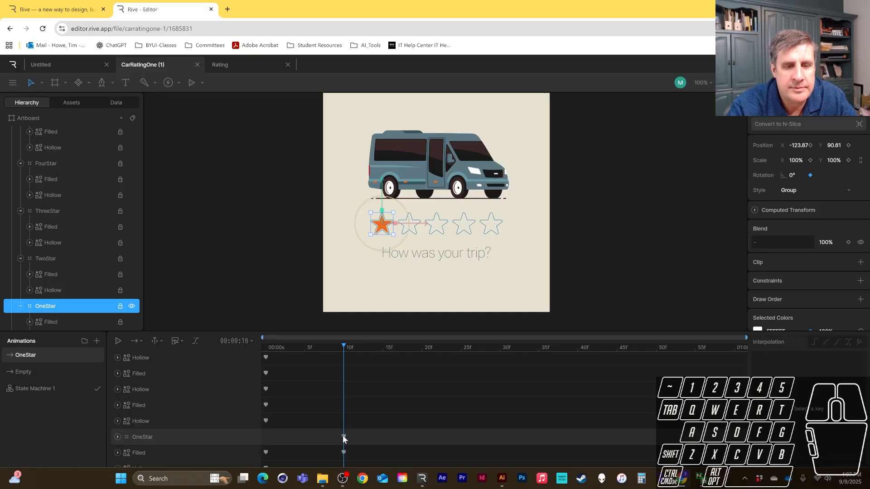
# Undo the OneStar group's rotation key at frame 10 and key its 0° rotation at frame 0 of the OneStar timeline.
pyautogui.hotkey('ctrl', 'z')
pyautogui.click(339, 346)
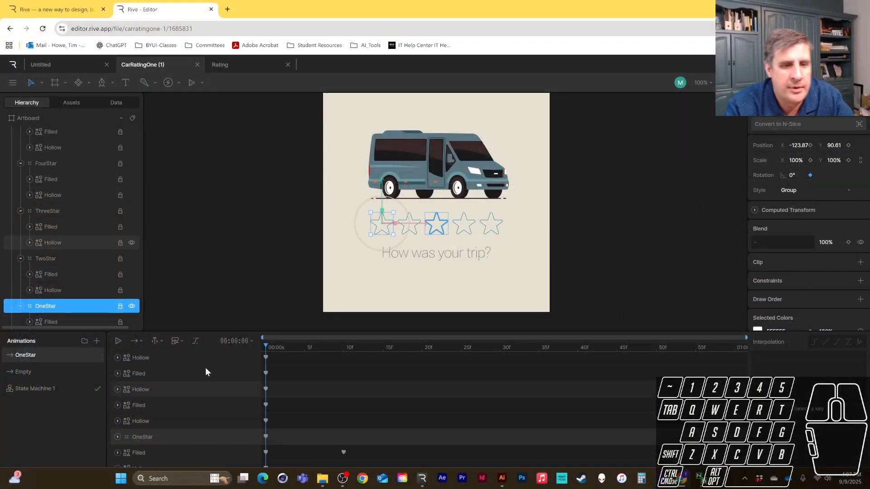
# Key the rotation of all five star groups at 0° on frame 0 of the Empty timeline.
pyautogui.click(27, 372)
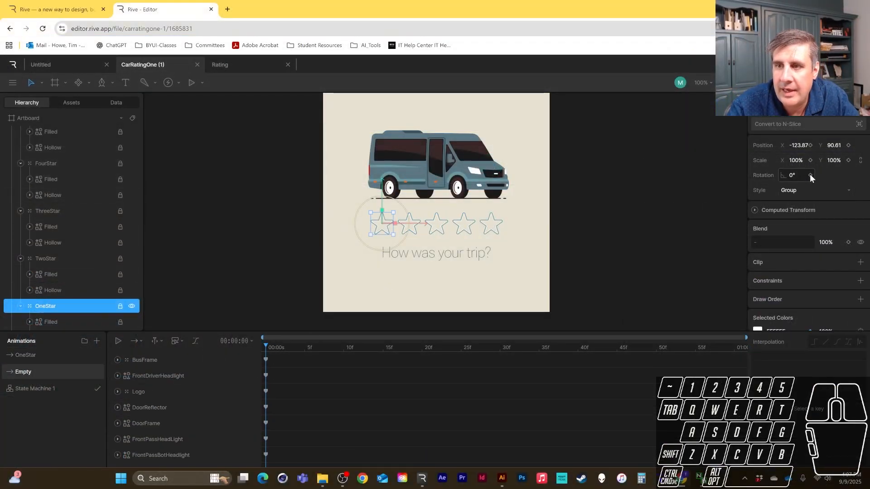
pyautogui.click(59, 258)
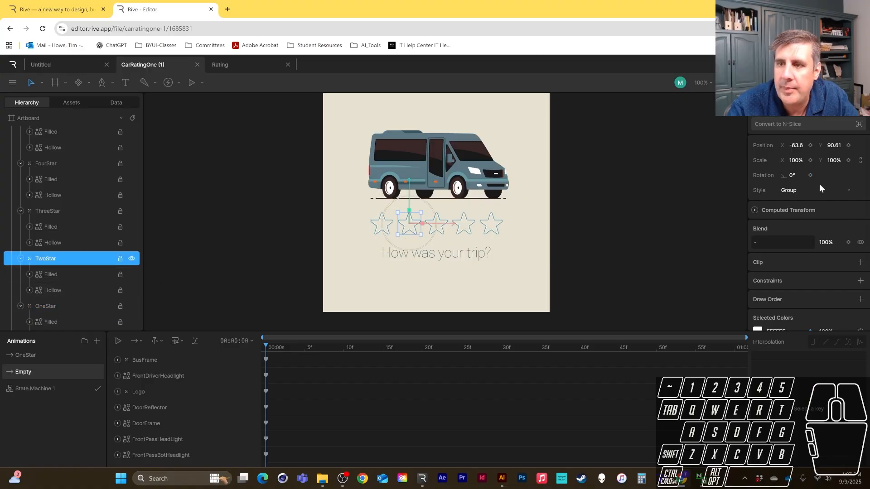
pyautogui.click(56, 211)
pyautogui.click(46, 163)
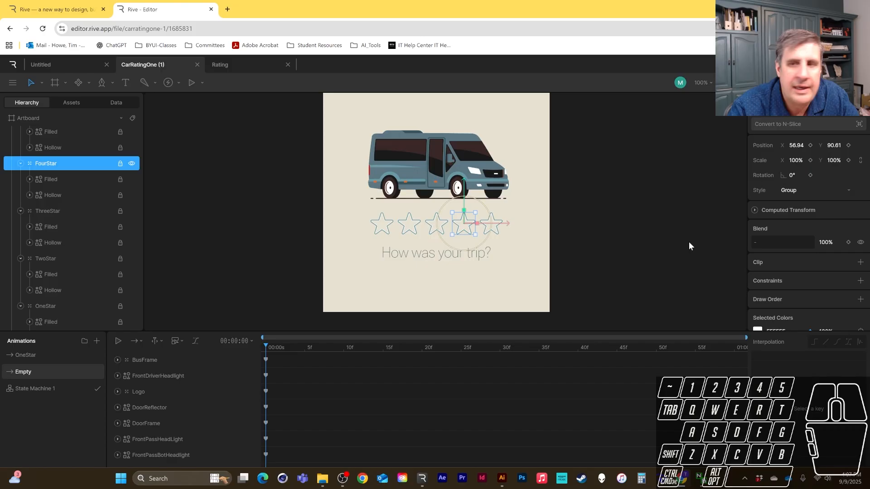
pyautogui.scroll(1, 68, 191)
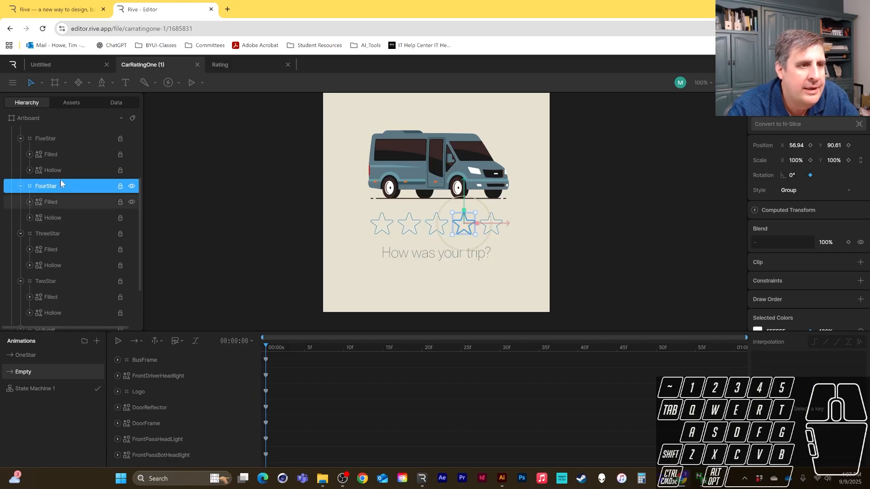
pyautogui.click(54, 140)
pyautogui.click(810, 175)
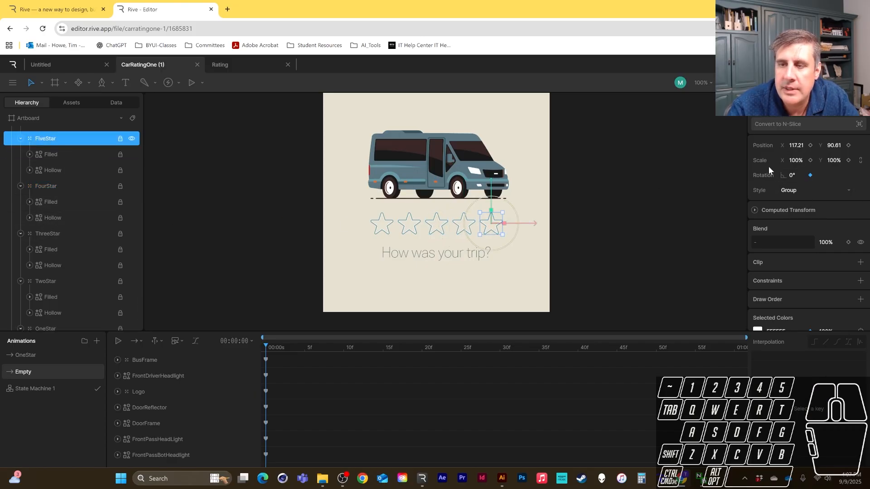
# Key the scale and position of the FiveStar and FourStar groups at frame 0 of the Empty timeline.
pyautogui.click(810, 159)
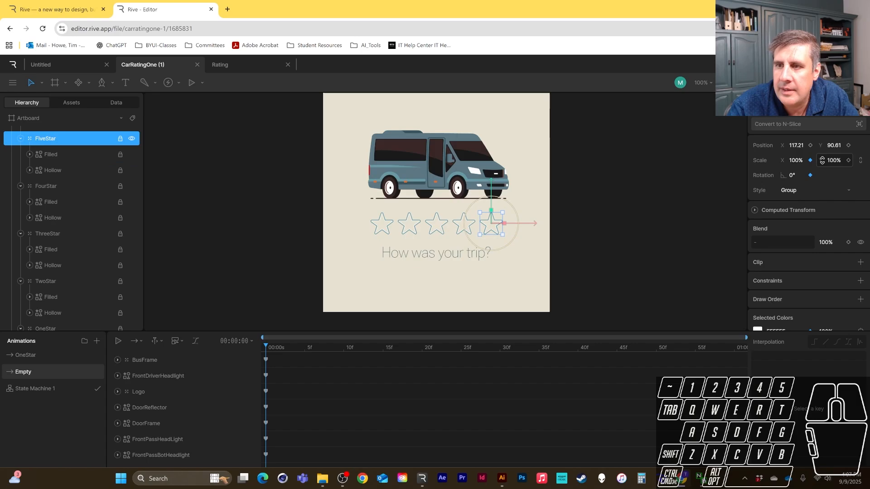
pyautogui.click(848, 160)
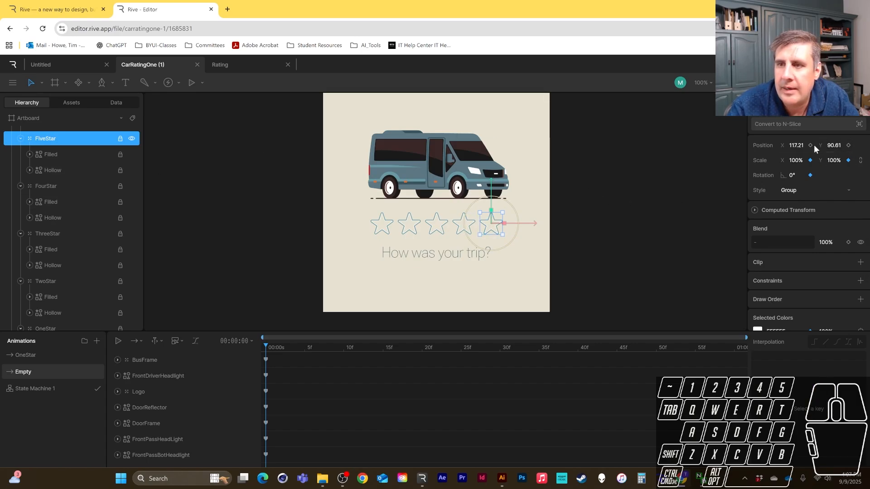
pyautogui.click(51, 185)
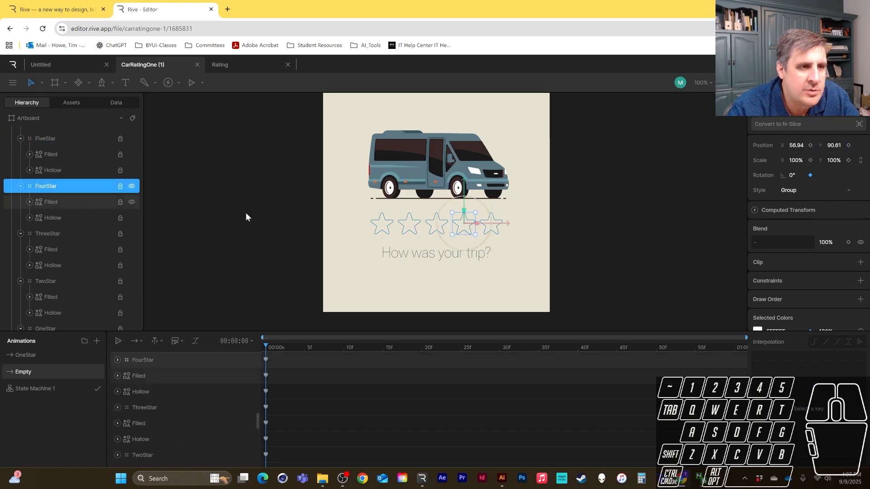
pyautogui.click(809, 145)
pyautogui.click(847, 145)
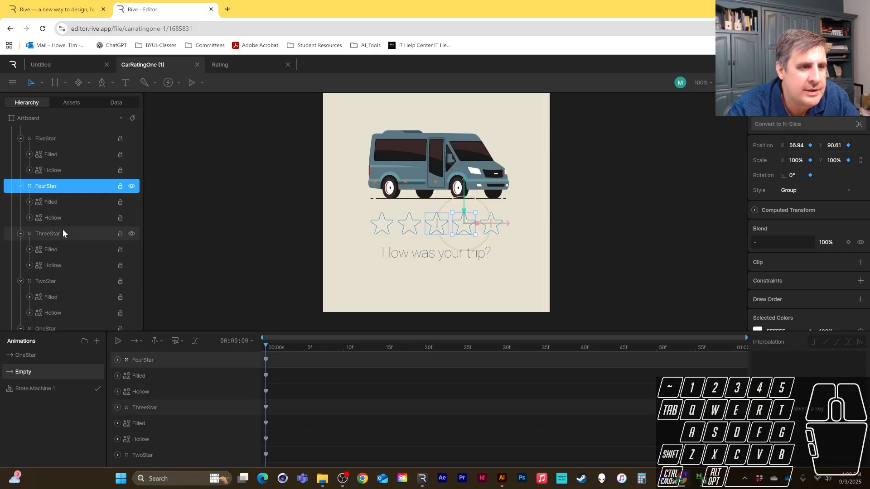
# Key the ThreeStar group's X and Y position and 100% scale at frame 0 of the Empty timeline.
pyautogui.click(63, 233)
pyautogui.click(810, 145)
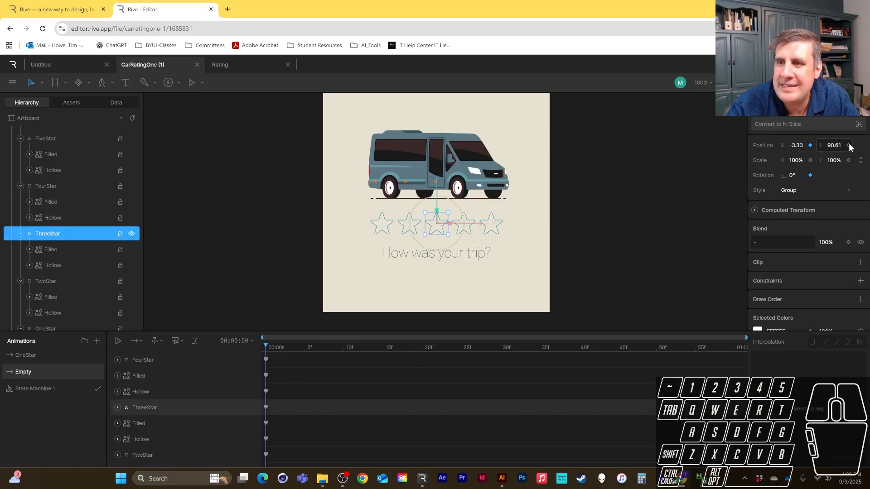
pyautogui.click(848, 144)
pyautogui.click(809, 160)
pyautogui.click(848, 160)
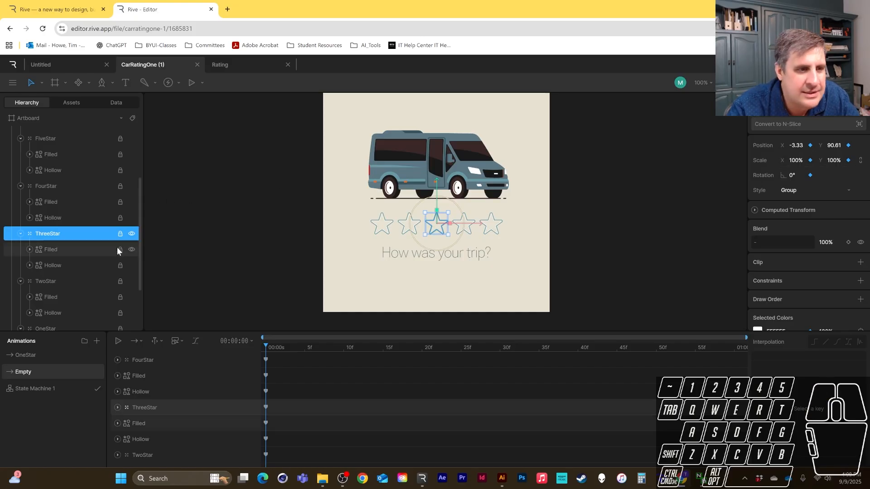
# Key the TwoStar group's X and Y position and 100% scale at frame 0 of the Empty timeline.
pyautogui.click(58, 278)
pyautogui.click(810, 145)
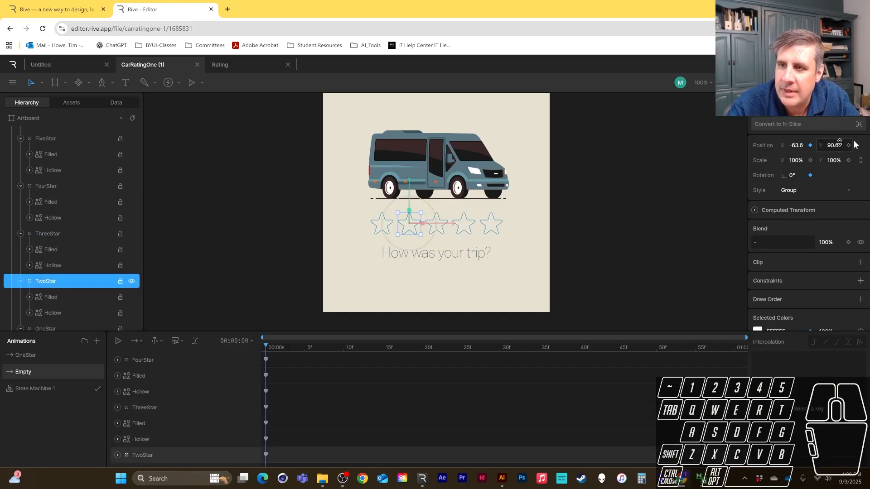
pyautogui.click(848, 145)
pyautogui.click(810, 160)
pyautogui.click(847, 160)
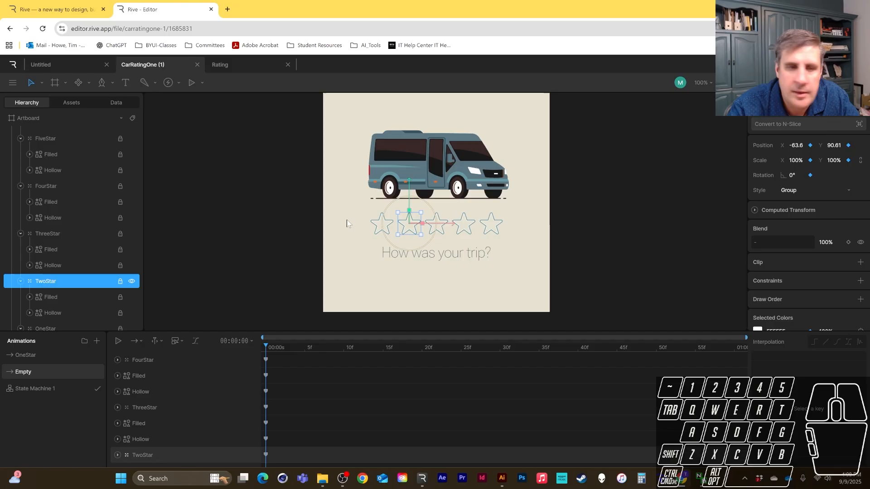
# Key the OneStar group's X and Y position and 100% scale at frame 0 of the Empty timeline.
pyautogui.hscroll(1, 57, 318)
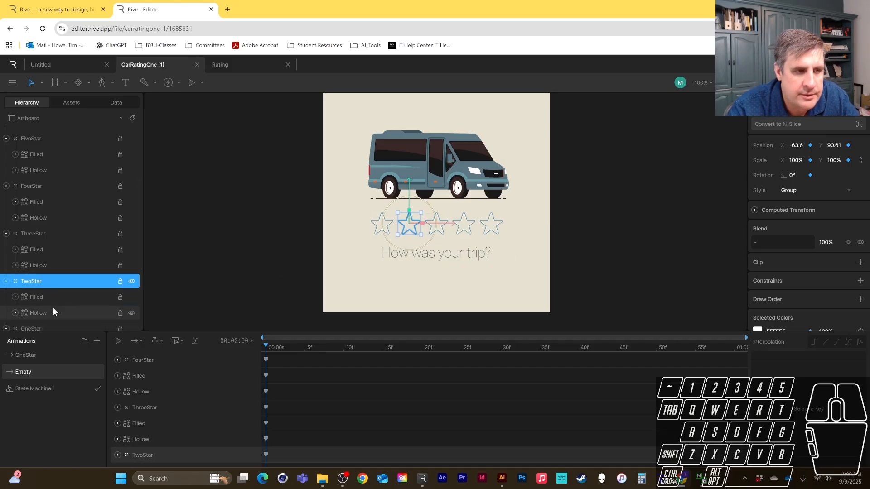
pyautogui.click(29, 326)
pyautogui.scroll(-1, 35, 294)
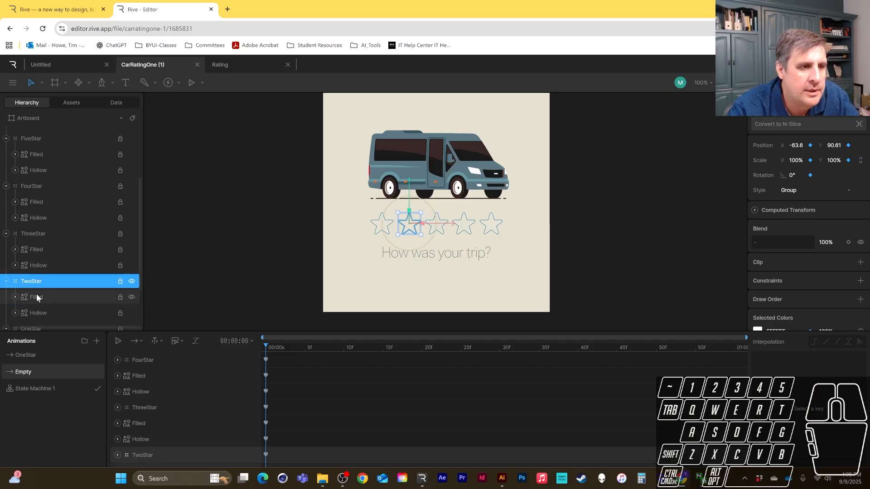
pyautogui.click(810, 144)
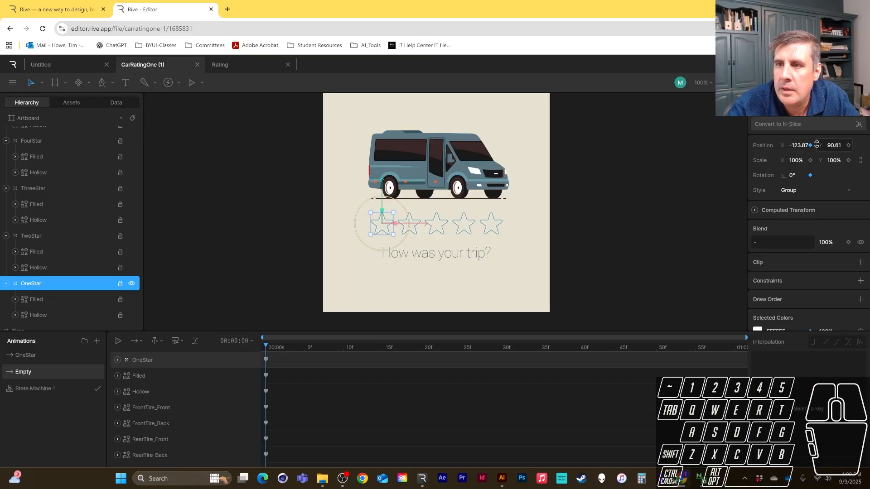
pyautogui.click(848, 145)
pyautogui.click(809, 160)
pyautogui.click(848, 160)
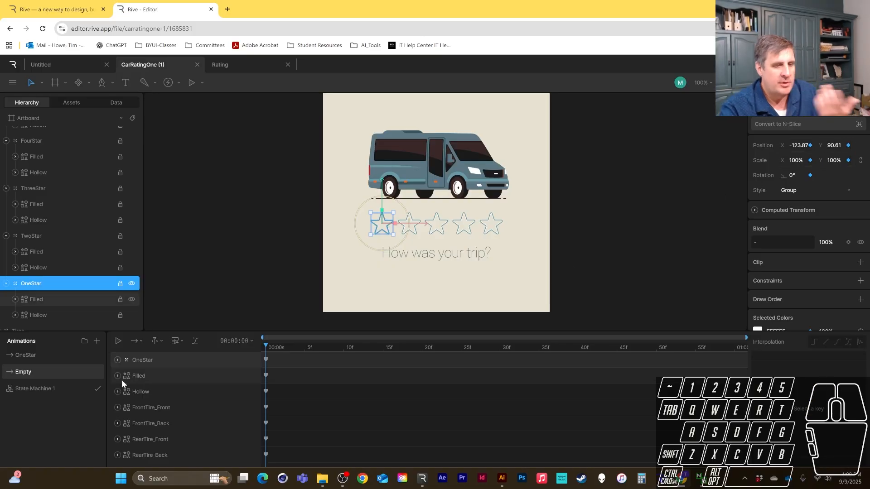
# Rotate the OneStar group slightly counterclockwise at frame 10 of the OneStar timeline.
pyautogui.click(28, 359)
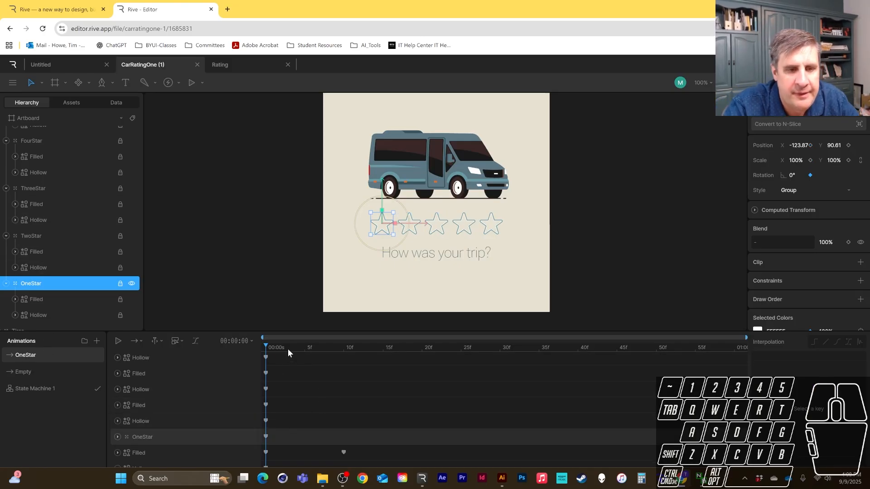
pyautogui.moveTo(335, 347)
pyautogui.mouseDown()
pyautogui.moveTo(355, 346)
pyautogui.moveTo(343, 348)
pyautogui.mouseUp()
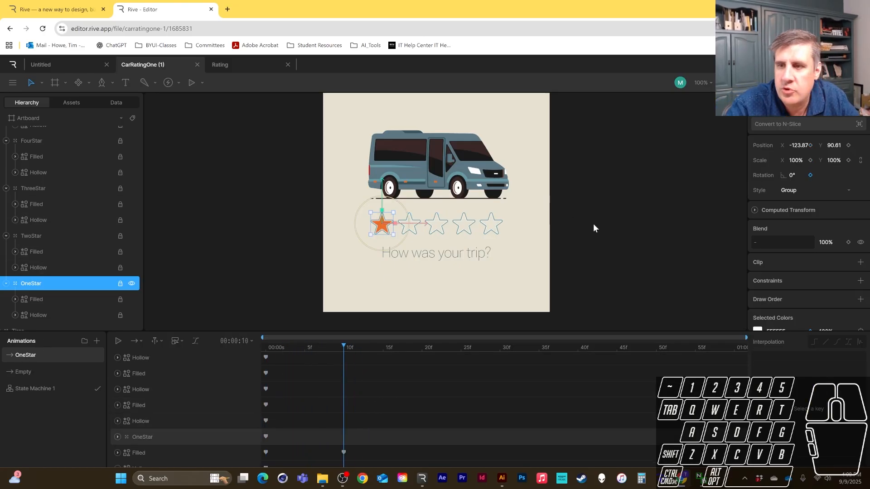
pyautogui.moveTo(788, 175); pyautogui.dragTo(801, 181)
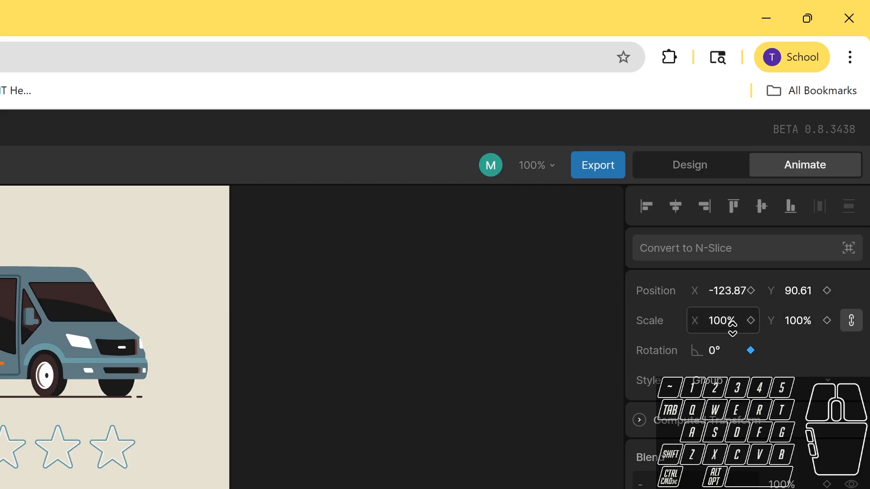
# Key the OneStar group's 100% scale and its X and Y position at frame 0 of the OneStar timeline.
pyautogui.click(751, 321)
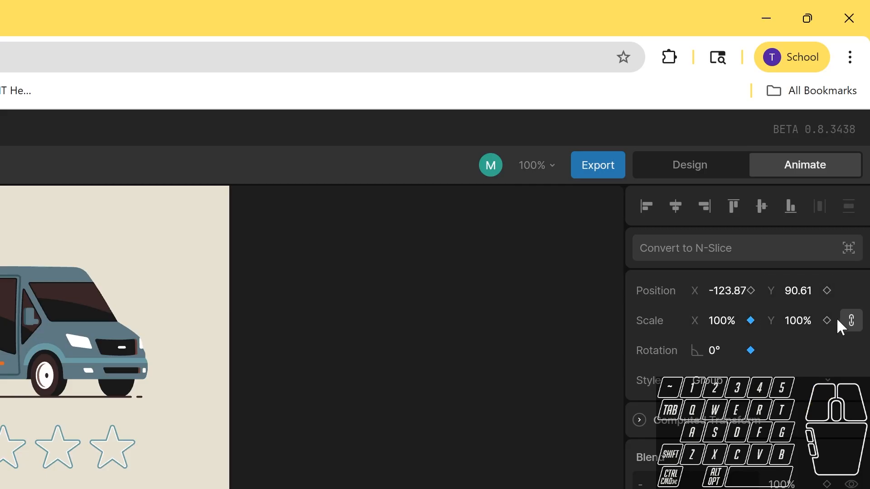
pyautogui.click(750, 290)
pyautogui.click(826, 290)
# Key the TwoStar group's rotation, scale and position at frame 0 of the OneStar timeline.
pyautogui.click(750, 350)
pyautogui.click(750, 320)
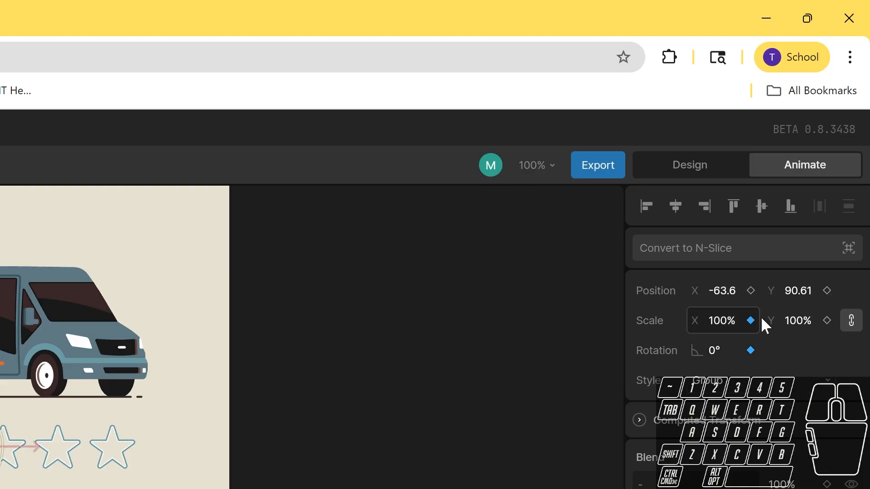
pyautogui.click(826, 320)
pyautogui.click(750, 290)
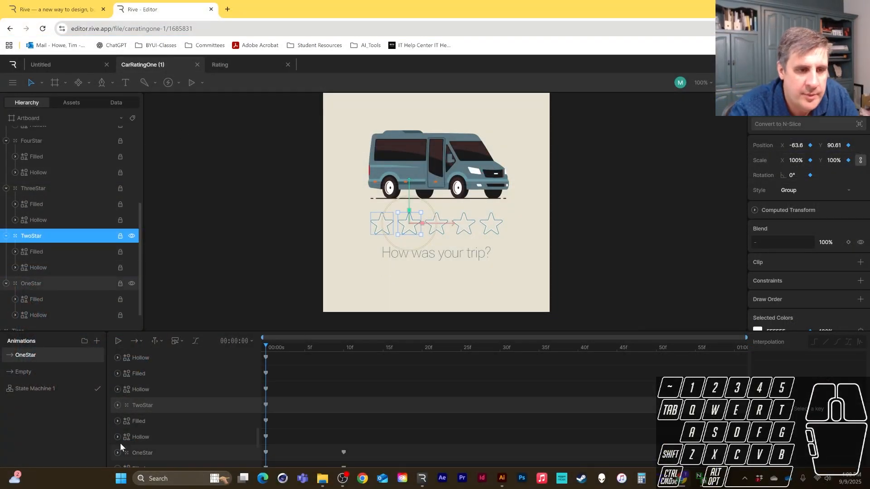
# Key the ThreeStar group's position, scale and rotation at frame 0 of the OneStar timeline.
pyautogui.click(33, 188)
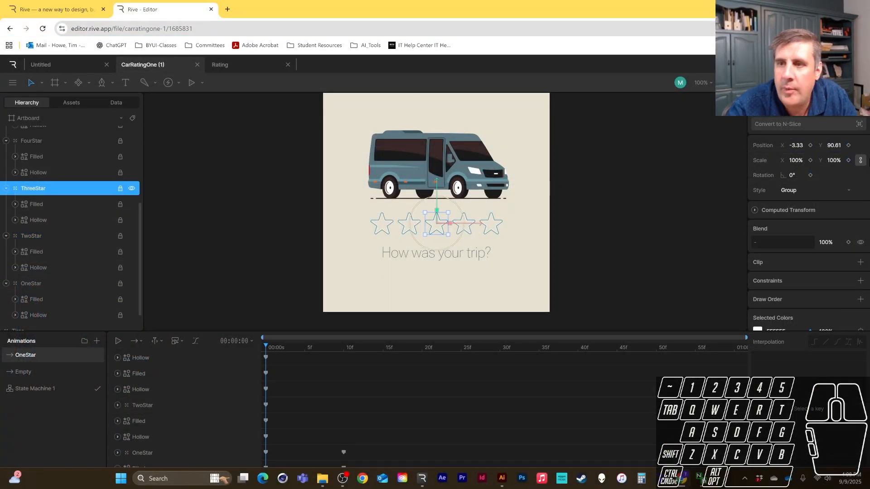
pyautogui.click(810, 146)
pyautogui.click(848, 146)
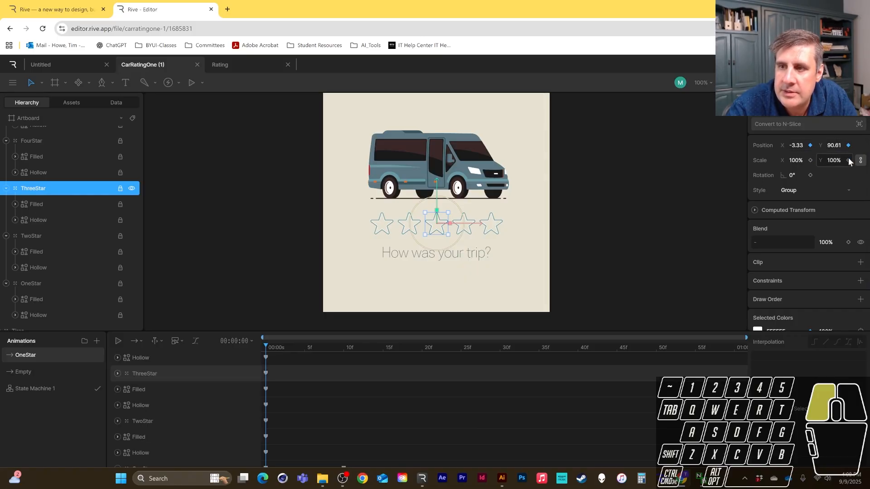
pyautogui.click(848, 161)
pyautogui.click(810, 160)
pyautogui.click(810, 176)
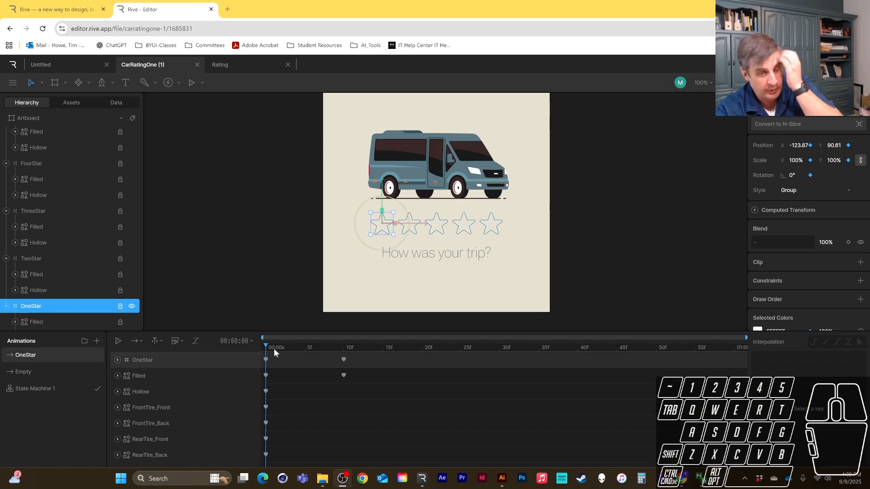
# Scrub the OneStar timeline to frame 5 and try adjusting the OneStar group's X scale there.
pyautogui.moveTo(272, 345); pyautogui.dragTo(298, 382)
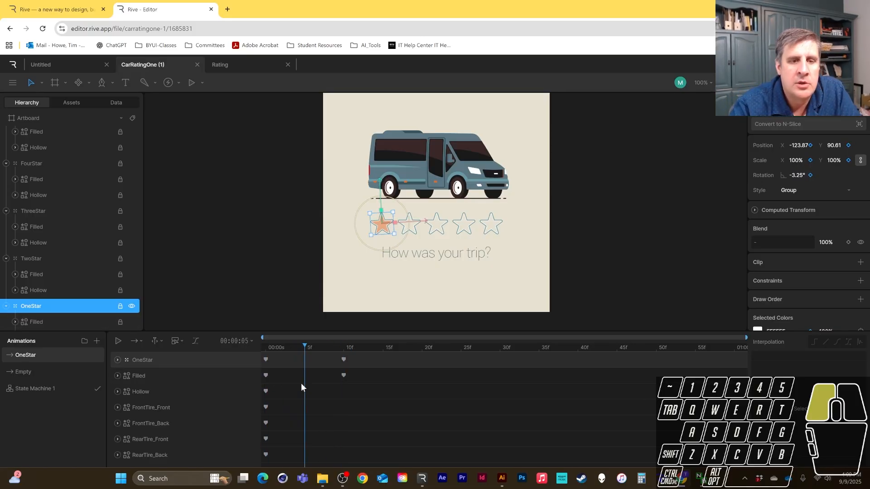
pyautogui.click(794, 160)
pyautogui.moveTo(794, 160); pyautogui.dragTo(795, 159)
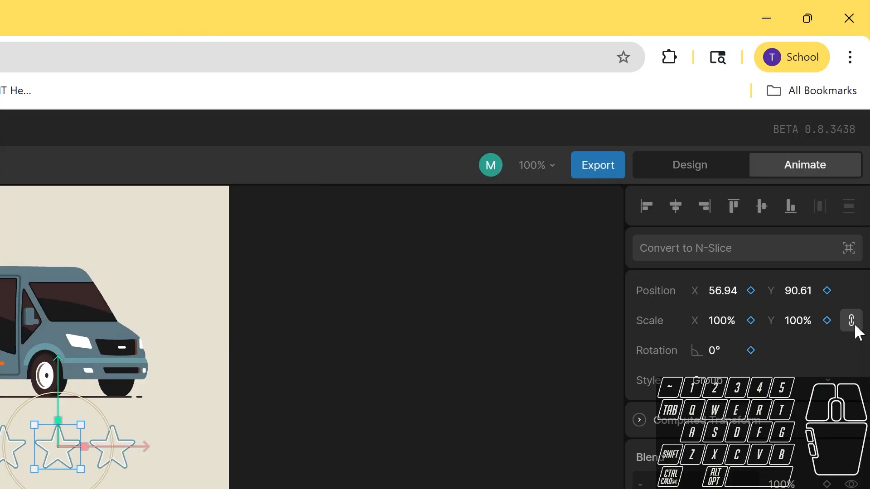
# Try scaling the FourStar group with linked X and Y values at frame 5, and undo the change.
pyautogui.click(848, 322)
pyautogui.click(849, 324)
pyautogui.click(726, 324)
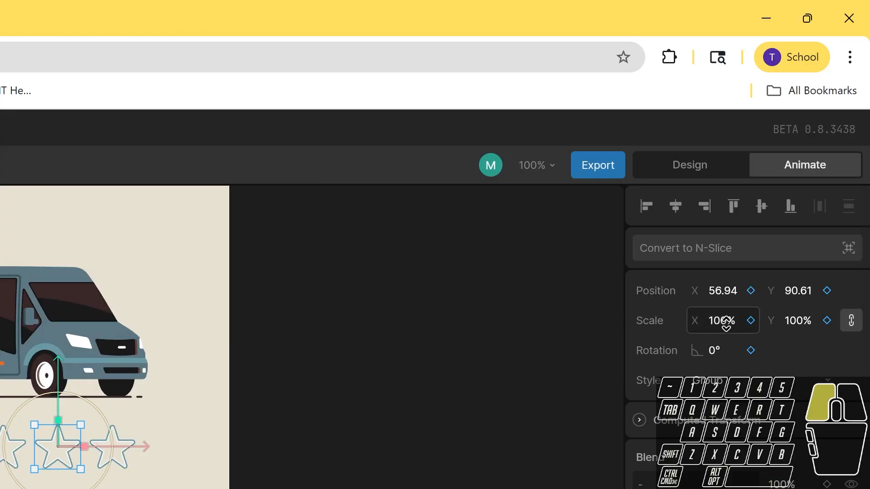
pyautogui.moveTo(726, 322); pyautogui.dragTo(729, 334)
pyautogui.hotkey('ctrl', 'z')
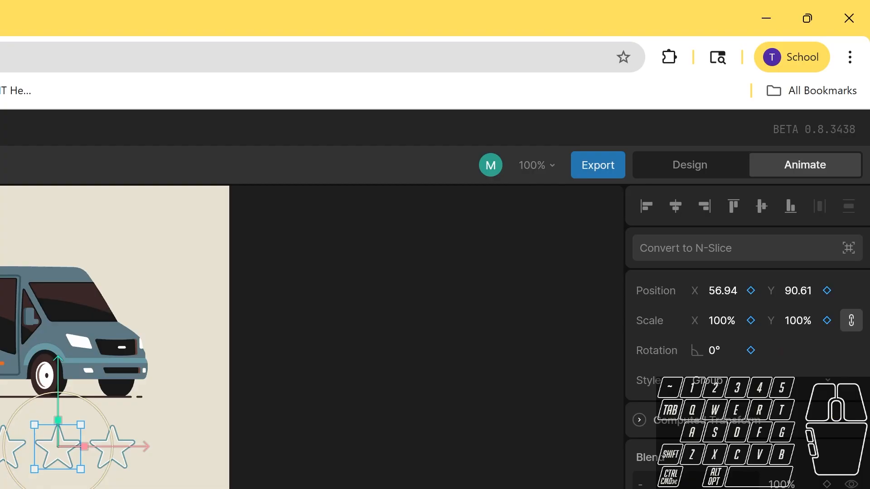
# Set the OneStar group's linked X and Y scale to 90% at frame 5 of the OneStar timeline.
pyautogui.click(721, 314)
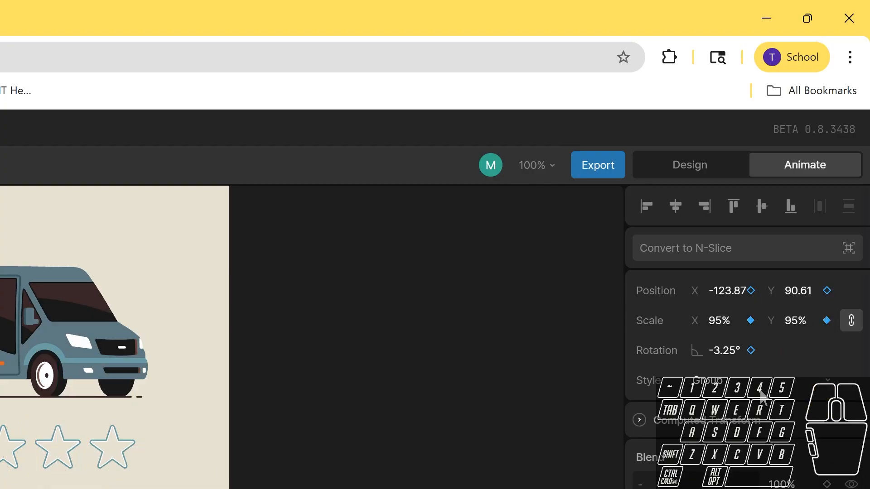
pyautogui.click(722, 319)
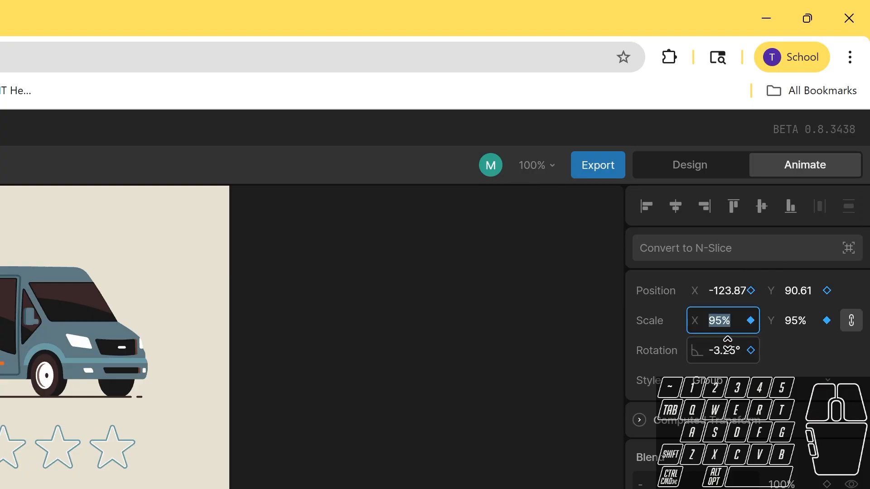
pyautogui.write('90')
pyautogui.press('Return')
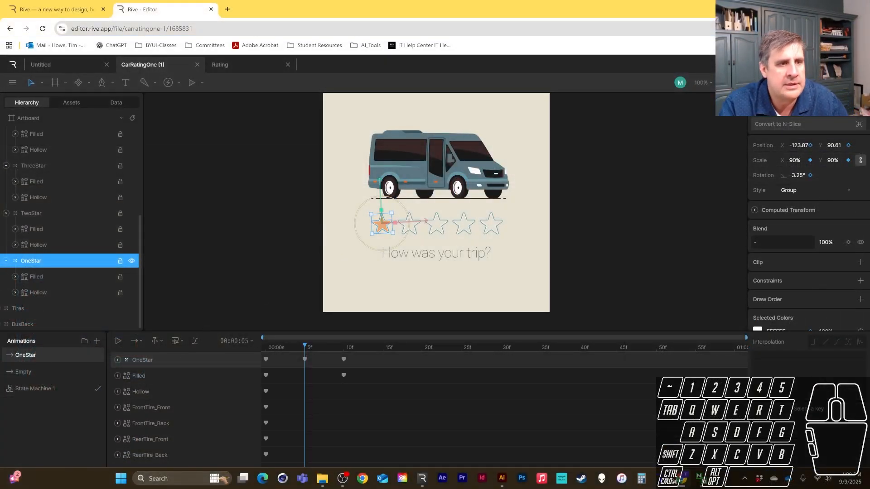
# Select the TwoStar, ThreeStar, FourStar and FiveStar groups together and shift them slightly toward the filled star at frame 5.
pyautogui.click(40, 211)
pyautogui.keyDown('ctrl'); pyautogui.click(31, 166); pyautogui.keyUp('ctrl')
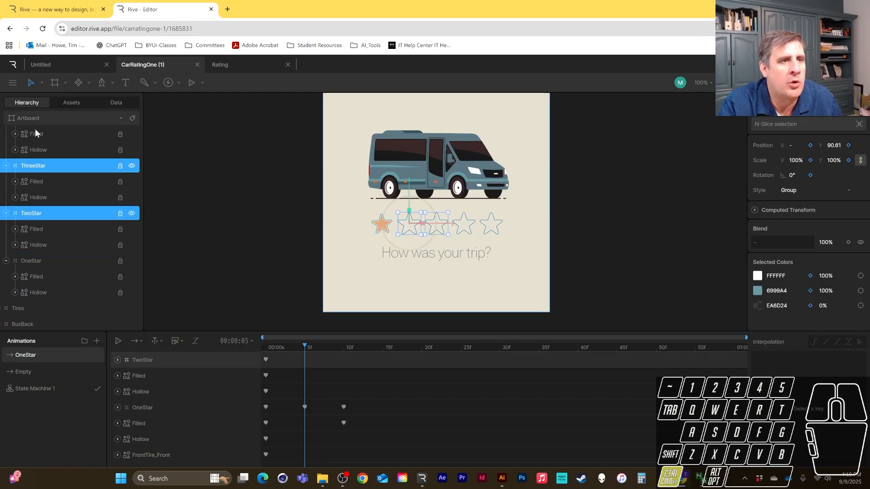
pyautogui.scroll(1, 36, 156)
pyautogui.keyDown('ctrl'); pyautogui.click(37, 163); pyautogui.keyUp('ctrl')
pyautogui.scroll(1, 37, 163)
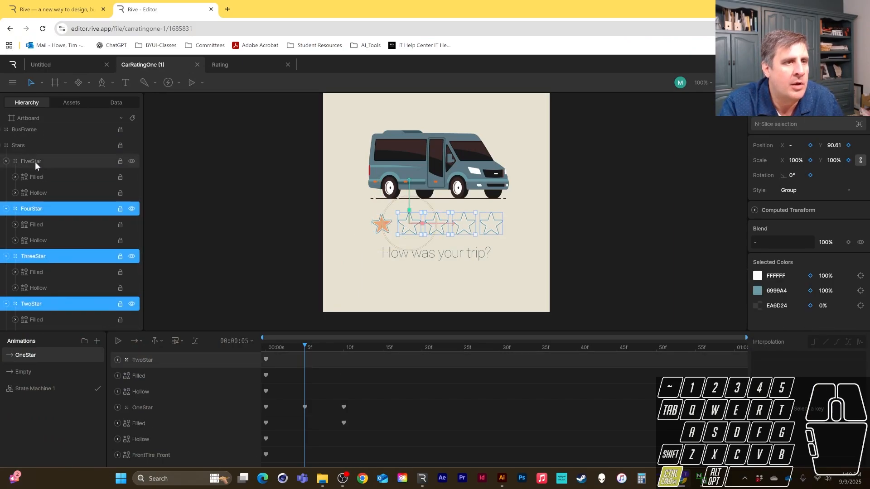
pyautogui.keyDown('ctrl'); pyautogui.click(35, 162); pyautogui.keyUp('ctrl')
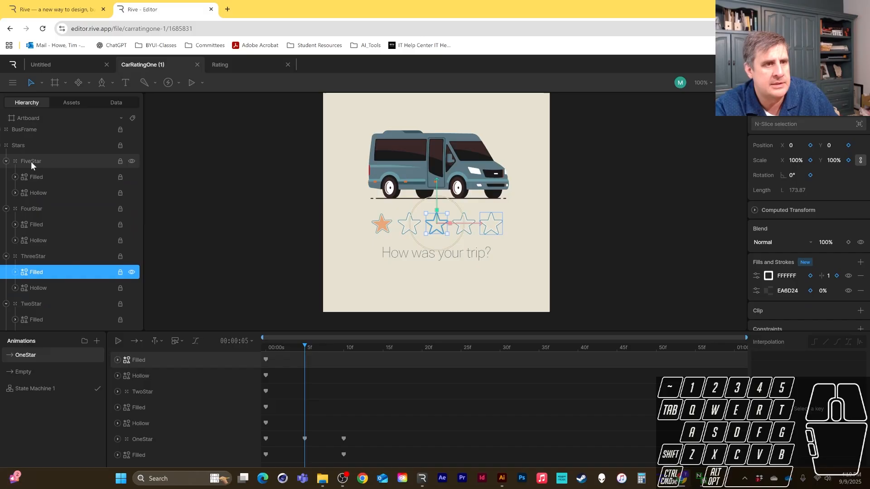
pyautogui.click(31, 161)
pyautogui.keyDown('ctrl'); pyautogui.click(35, 207); pyautogui.keyUp('ctrl')
pyautogui.keyDown('ctrl'); pyautogui.click(40, 255); pyautogui.keyUp('ctrl')
pyautogui.keyDown('ctrl'); pyautogui.click(34, 301); pyautogui.keyUp('ctrl')
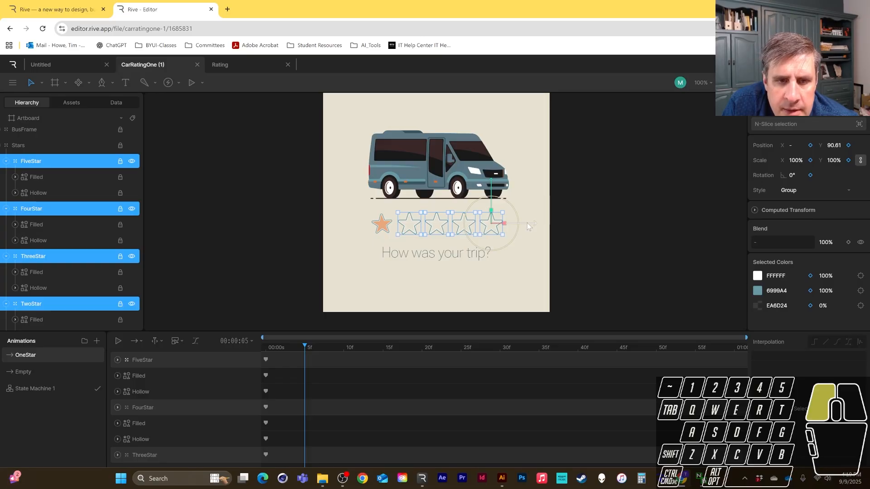
pyautogui.moveTo(526, 224); pyautogui.dragTo(521, 223)
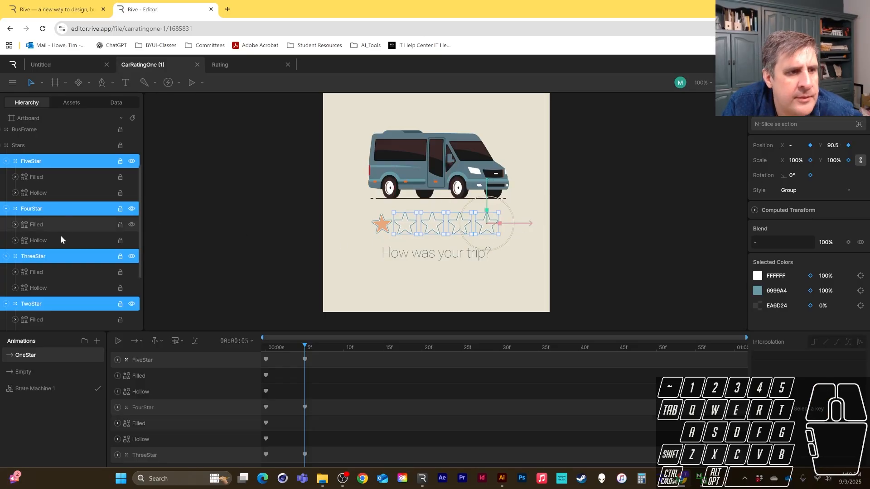
# Tighten the gaps between the hollow stars at frame 5 by moving ThreeStar, FourStar and FiveStar progressively closer, with FiveStar at about X 87.5.
pyautogui.keyDown('ctrl'); pyautogui.click(47, 162); pyautogui.keyUp('ctrl')
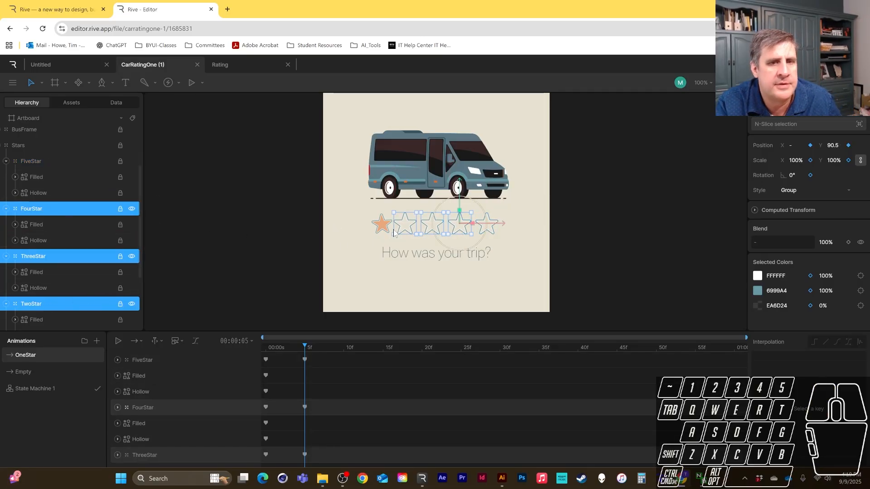
pyautogui.keyDown('ctrl'); pyautogui.click(31, 162); pyautogui.keyUp('ctrl')
pyautogui.keyDown('ctrl'); pyautogui.click(31, 303); pyautogui.keyUp('ctrl')
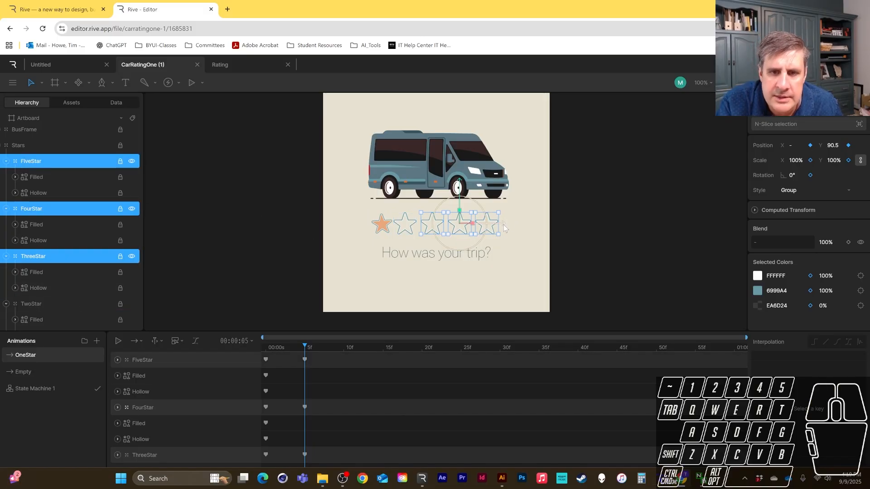
pyautogui.moveTo(503, 225)
pyautogui.mouseDown()
pyautogui.moveTo(496, 223)
pyautogui.moveTo(512, 227)
pyautogui.mouseUp()
pyautogui.keyDown('ctrl'); pyautogui.click(28, 256); pyautogui.keyUp('ctrl')
pyautogui.keyDown('ctrl'); pyautogui.click(45, 210); pyautogui.keyUp('ctrl')
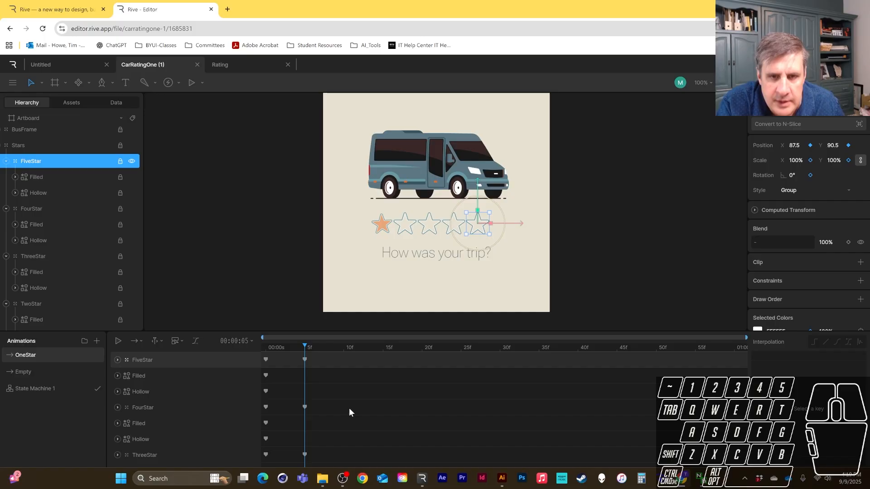
# Copy the FiveStar group's frame 0 keyframe to frame 10 of the OneStar timeline.
pyautogui.moveTo(301, 346); pyautogui.dragTo(343, 358)
pyautogui.press('space')
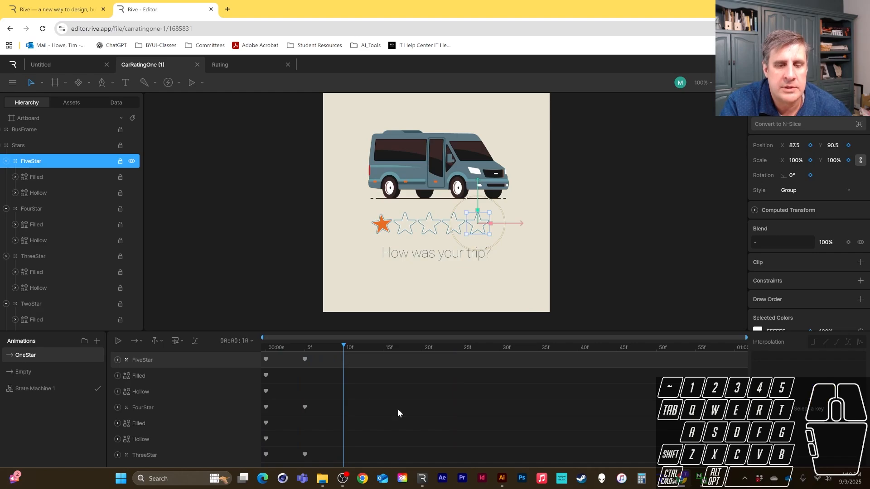
pyautogui.click(266, 359)
pyautogui.hotkey('ctrl', 'c')
pyautogui.hotkey('ctrl', 'v')
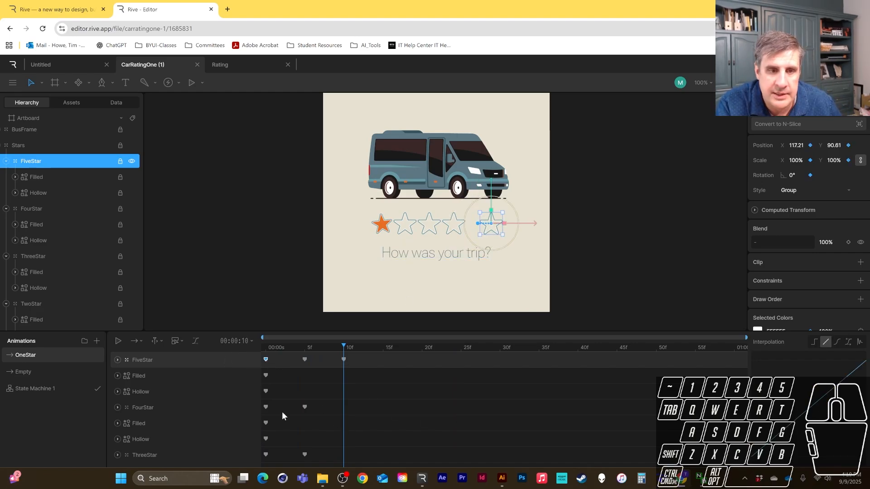
# Copy the FourStar group's frame 0 keyframe to frame 10 of the OneStar timeline.
pyautogui.click(266, 406)
pyautogui.hotkey('ctrl', 'c')
pyautogui.hotkey('ctrl', 'v')
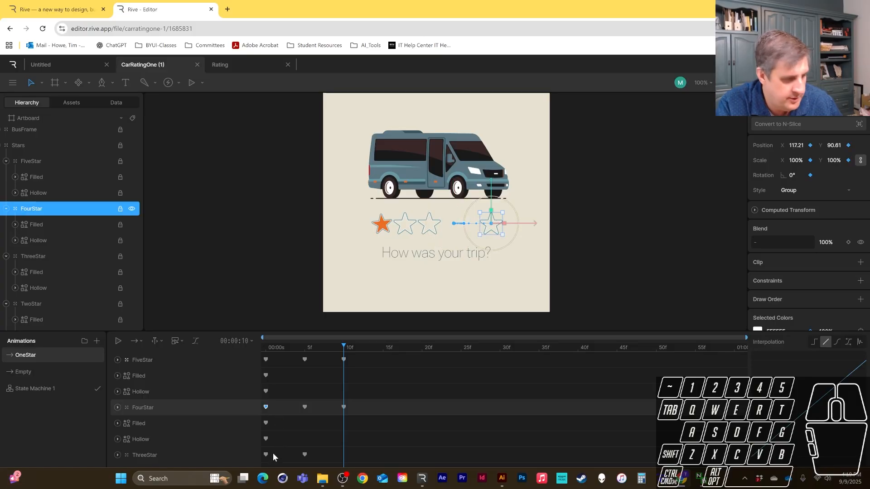
pyautogui.hotkey('ctrl', 'v')
pyautogui.hotkey('ctrl', 'v')
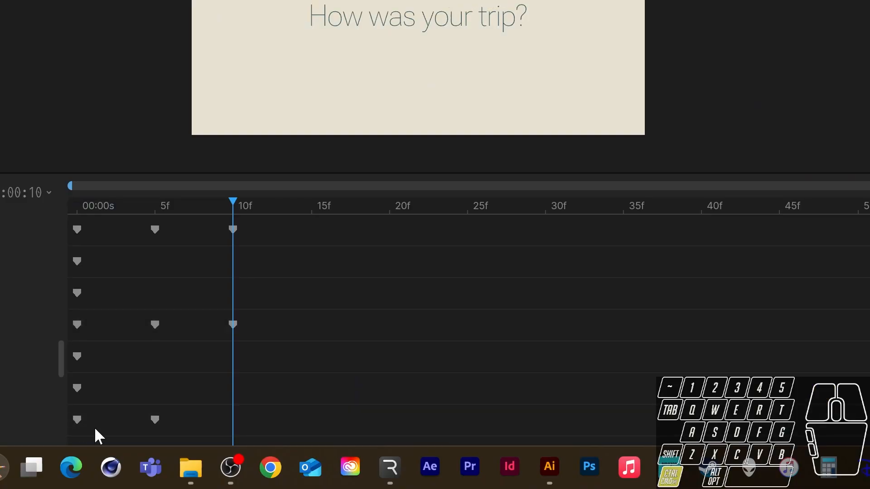
# Copy the ThreeStar group's frame 0 keyframe to frame 10 of the OneStar timeline.
pyautogui.moveTo(100, 411); pyautogui.dragTo(74, 422)
pyautogui.hotkey('ctrl', 'c')
pyautogui.hotkey('ctrl', 'v')
pyautogui.scroll(-5, 127, 374)
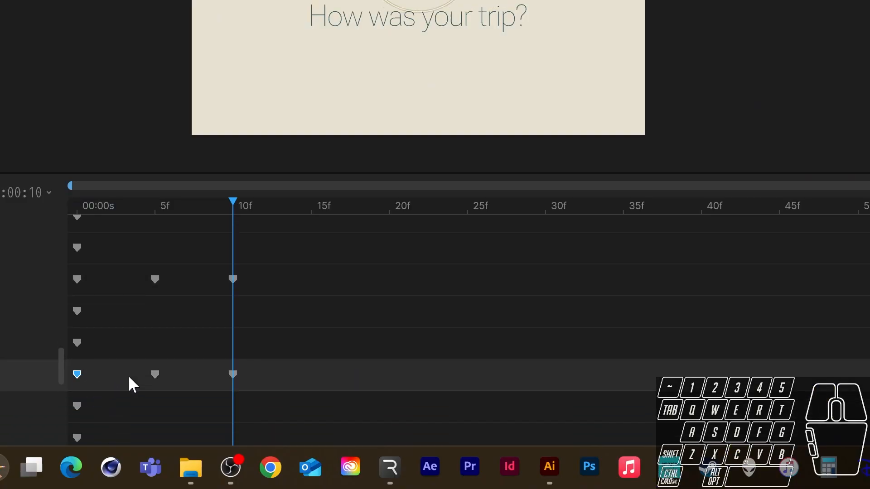
# Copy the TwoStar group's frame 0 keyframe to frame 10 of the OneStar timeline.
pyautogui.moveTo(99, 400); pyautogui.dragTo(63, 416)
pyautogui.hotkey('ctrl', 'c')
pyautogui.hotkey('ctrl', 'v')
pyautogui.scroll(-2, 112, 408)
pyautogui.scroll(-6, 114, 394)
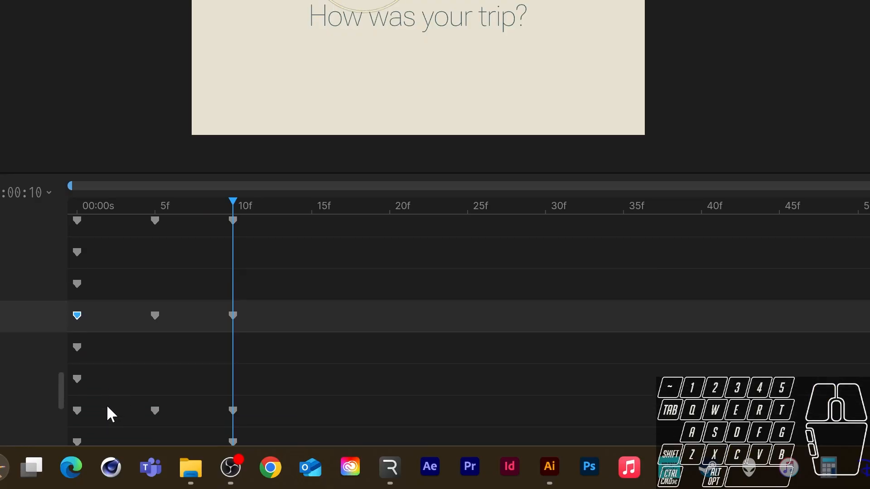
# Check the OneStar group's keyframes at frame 5, and copy its frame 0 keyframe to frame 10.
pyautogui.moveTo(228, 190); pyautogui.dragTo(157, 212)
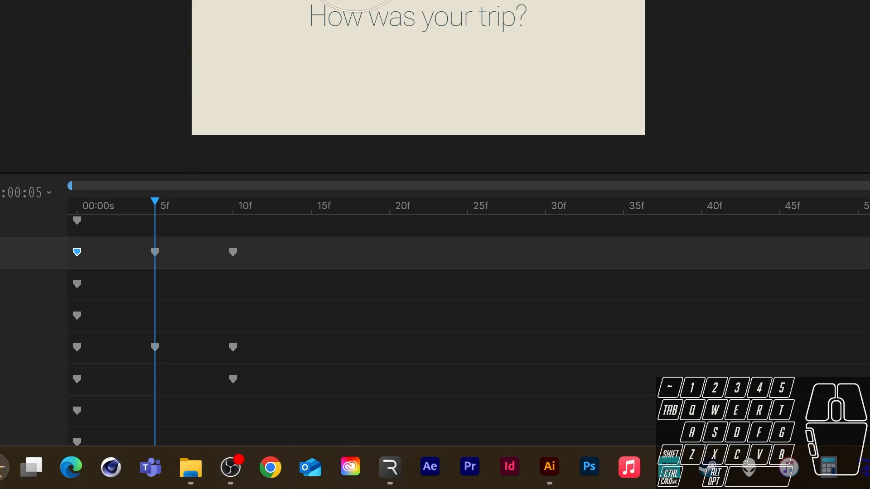
pyautogui.scroll(-2, 171, 303)
pyautogui.scroll(1, 171, 304)
pyautogui.click(5, 329)
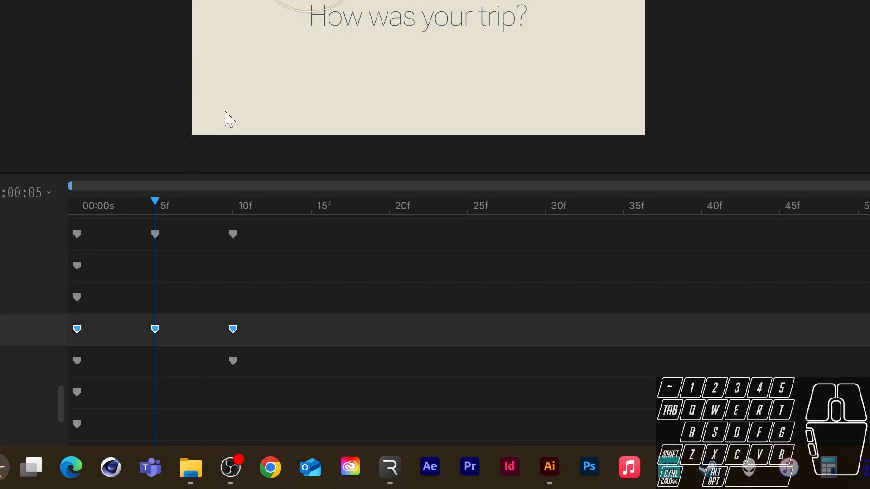
pyautogui.click(180, 365)
pyautogui.moveTo(157, 186); pyautogui.dragTo(233, 221)
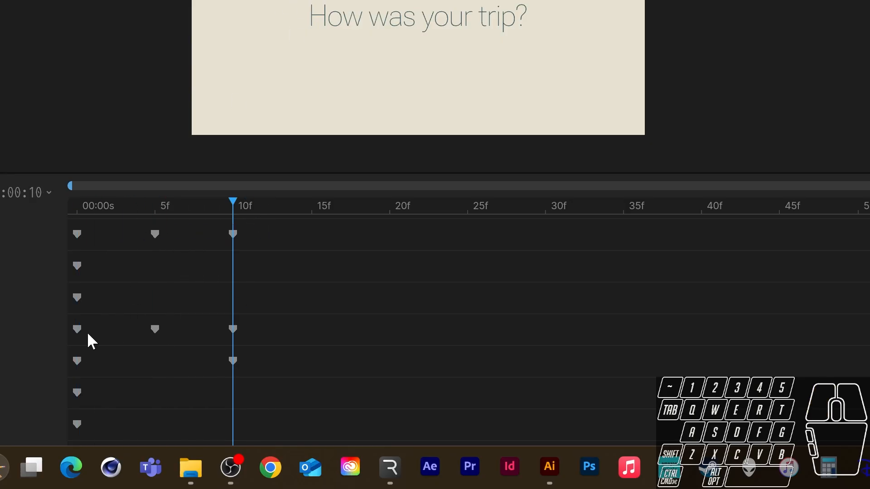
pyautogui.click(60, 333)
pyautogui.hotkey('ctrl', 'v')
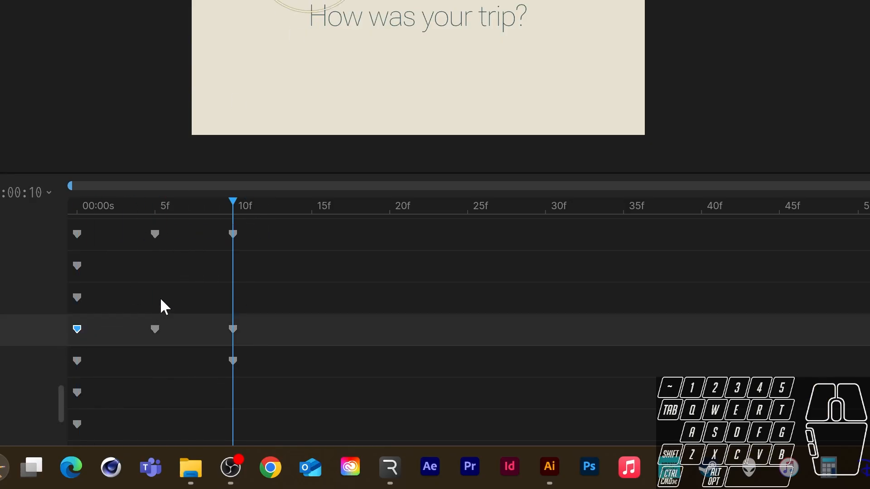
# Play the OneStar timeline repeatedly from the start to check how the stars squeeze together and spring back.
pyautogui.moveTo(155, 206); pyautogui.dragTo(77, 222)
pyautogui.press('space')
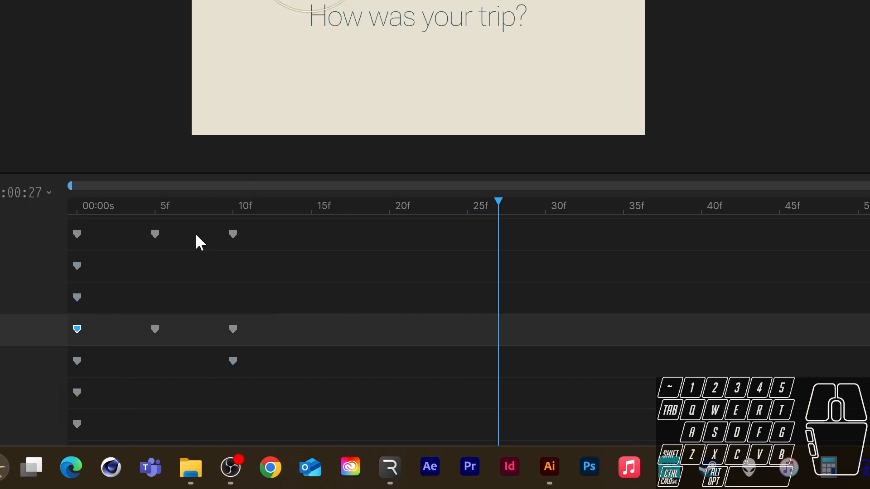
pyautogui.moveTo(140, 204); pyautogui.dragTo(124, 202)
pyautogui.press('space')
pyautogui.moveTo(403, 9); pyautogui.dragTo(378, 158)
pyautogui.moveTo(170, 202); pyautogui.dragTo(77, 206)
pyautogui.press('space')
pyautogui.press('space')
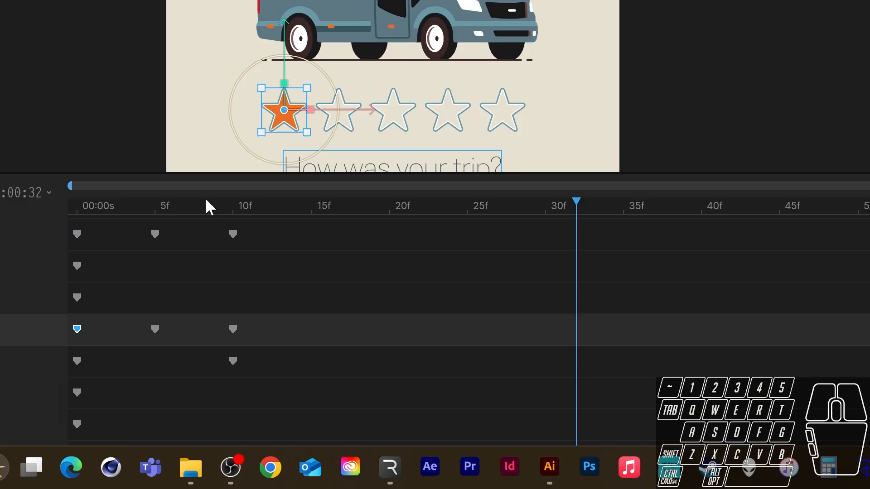
pyautogui.moveTo(206, 201); pyautogui.dragTo(77, 206)
pyautogui.press('space')
pyautogui.press('space')
pyautogui.moveTo(170, 202); pyautogui.dragTo(77, 209)
pyautogui.press('space')
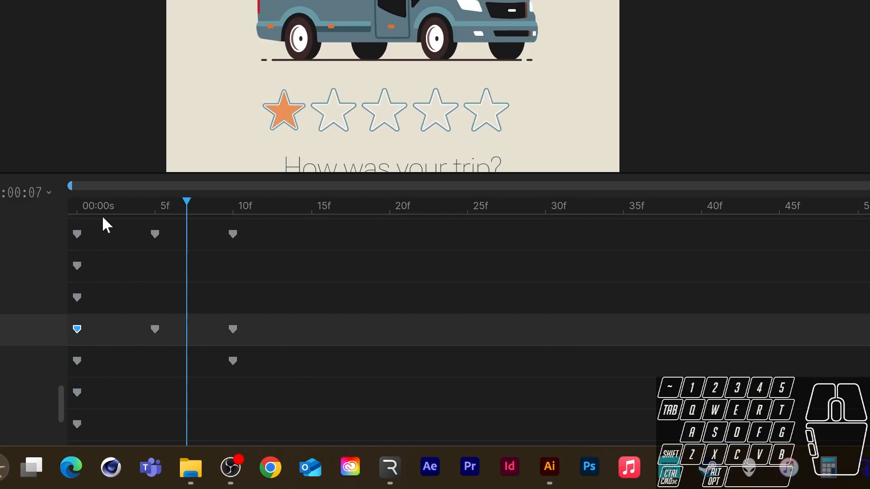
pyautogui.press('space')
pyautogui.moveTo(194, 208); pyautogui.dragTo(77, 208)
pyautogui.press('space')
pyautogui.press('space')
pyautogui.moveTo(222, 209); pyautogui.dragTo(59, 220)
pyautogui.press('space')
pyautogui.press('space')
pyautogui.moveTo(162, 210); pyautogui.dragTo(6, 229)
pyautogui.press('space')
pyautogui.press('space')
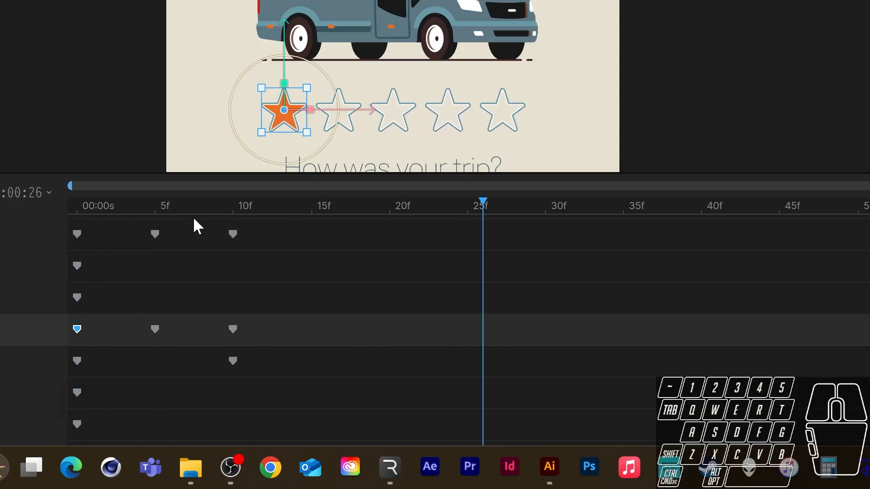
# Set the OneStar group's rotation to -10° at frame 5 of the OneStar timeline.
pyautogui.moveTo(194, 219); pyautogui.dragTo(156, 238)
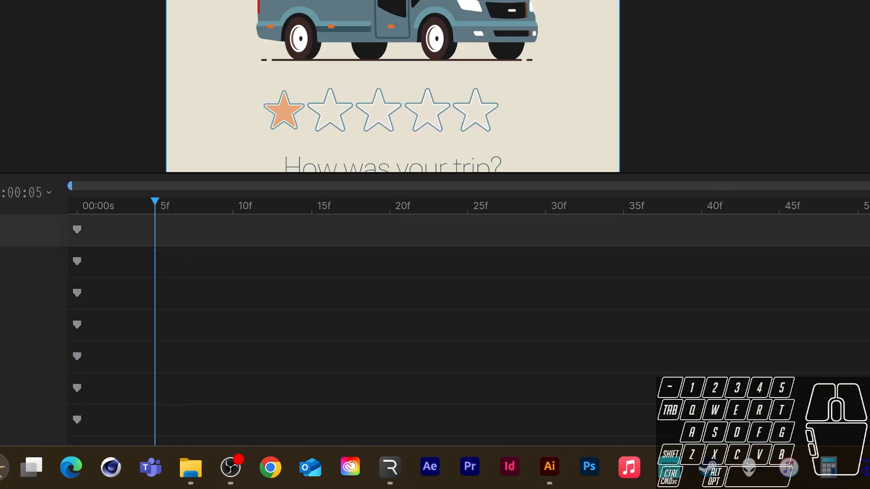
pyautogui.scroll(-6, 33, 357)
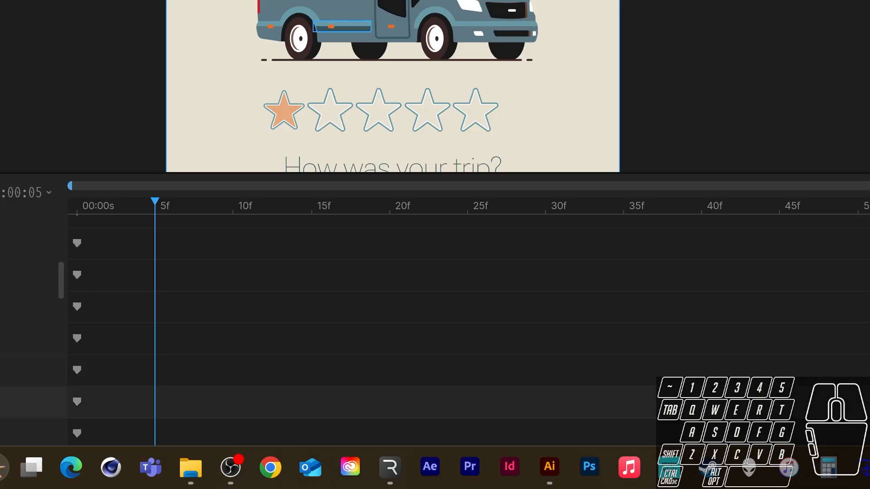
pyautogui.scroll(-6, 33, 394)
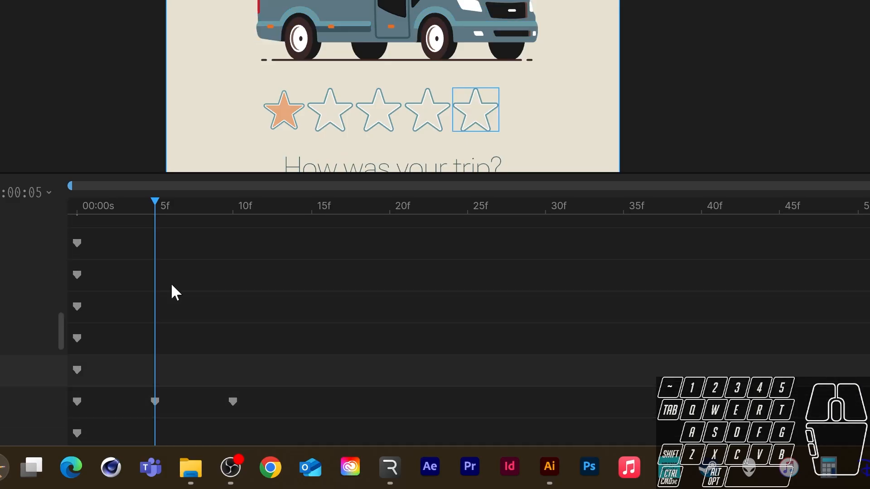
pyautogui.click(293, 118)
pyautogui.scroll(-3, 362, 317)
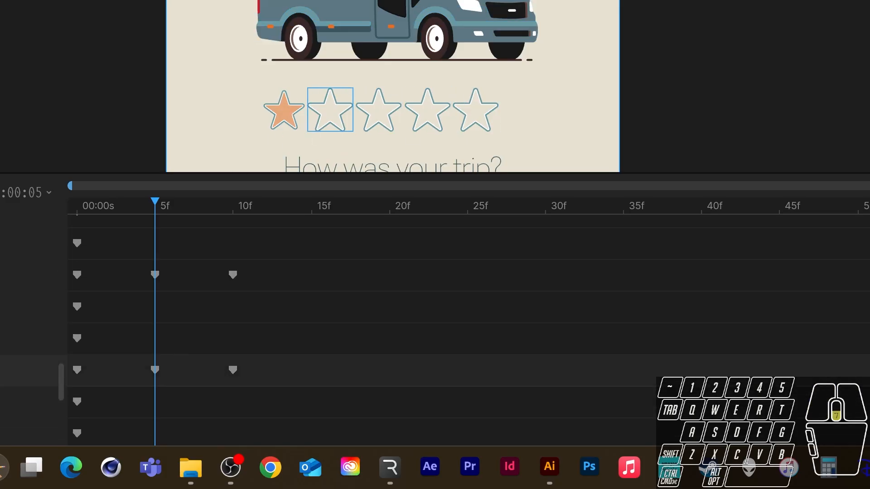
pyautogui.click(34, 329)
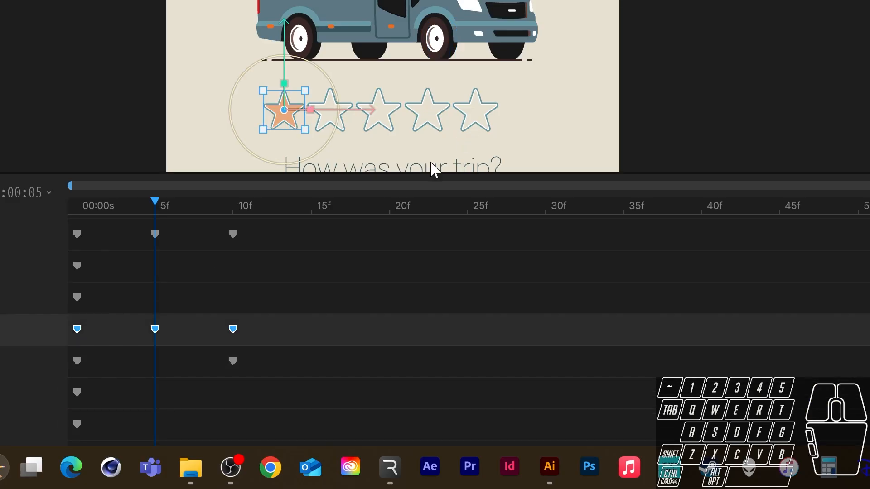
pyautogui.moveTo(323, 72); pyautogui.dragTo(318, 67)
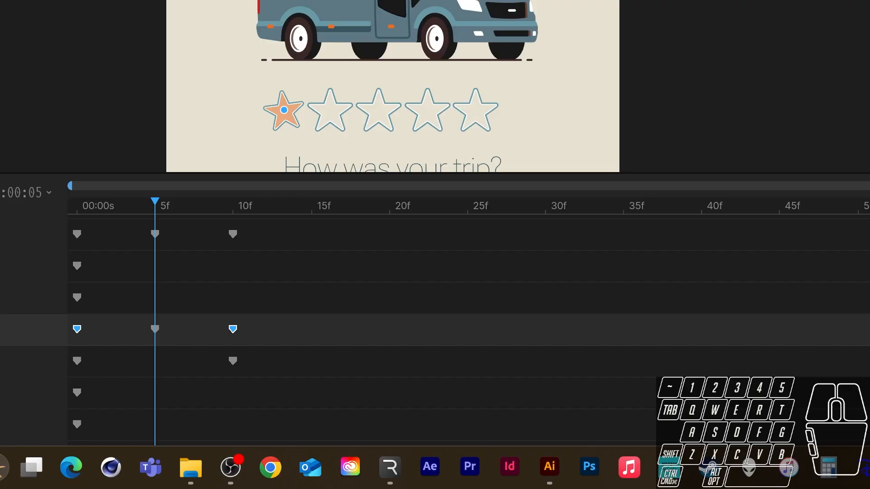
pyautogui.press('Return')
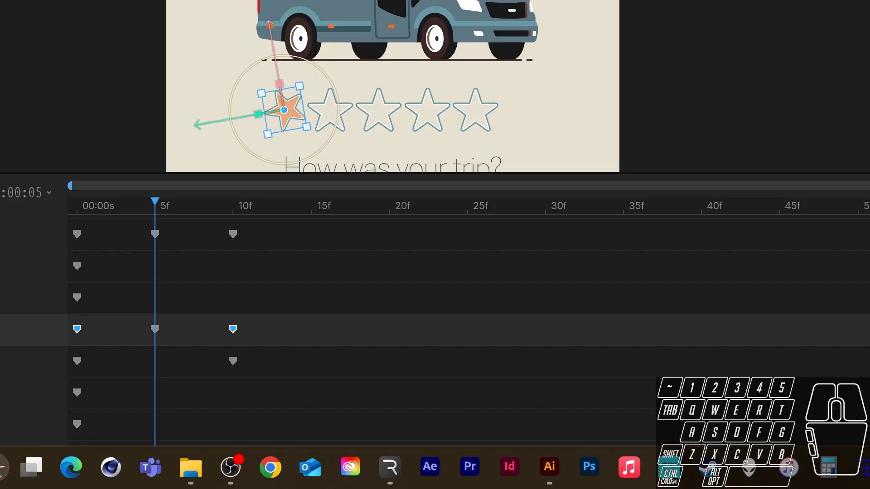
pyautogui.press('Return')
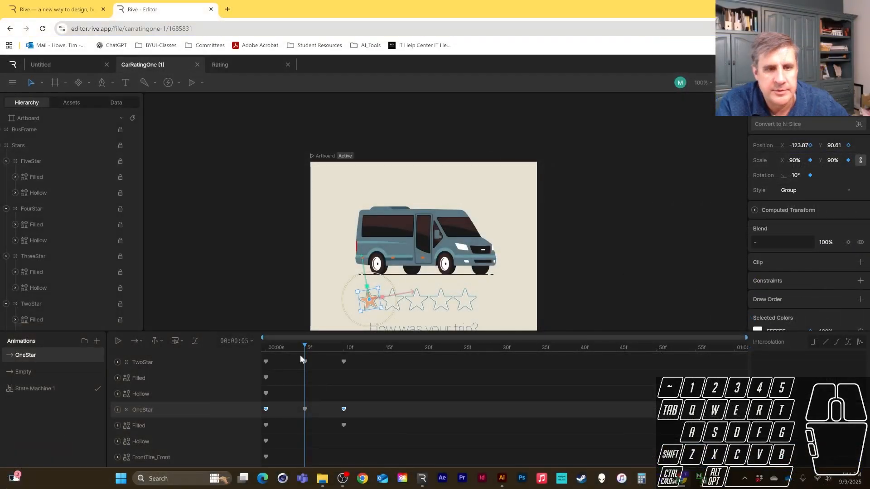
# Replay the OneStar timeline from frame 0 several times to check the first star's rotation.
pyautogui.moveTo(301, 349); pyautogui.dragTo(265, 353)
pyautogui.press('space')
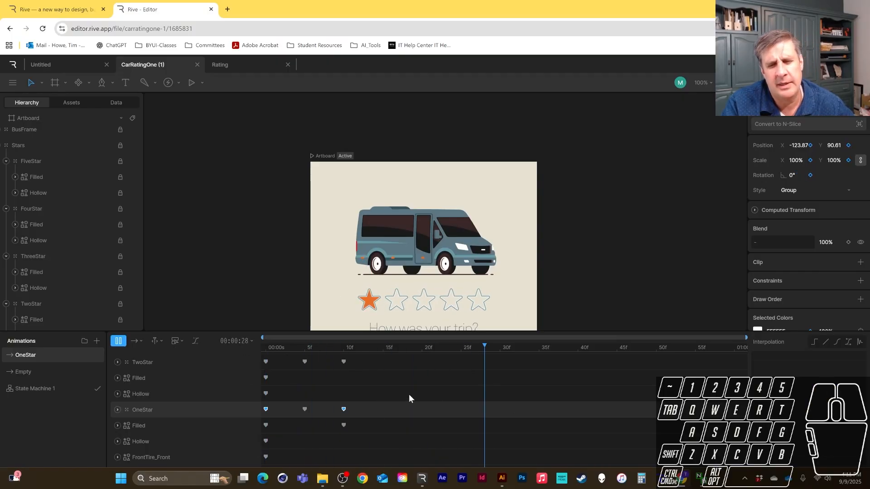
pyautogui.press('space')
pyautogui.moveTo(368, 347); pyautogui.dragTo(266, 348)
pyautogui.press('space')
pyautogui.press('space')
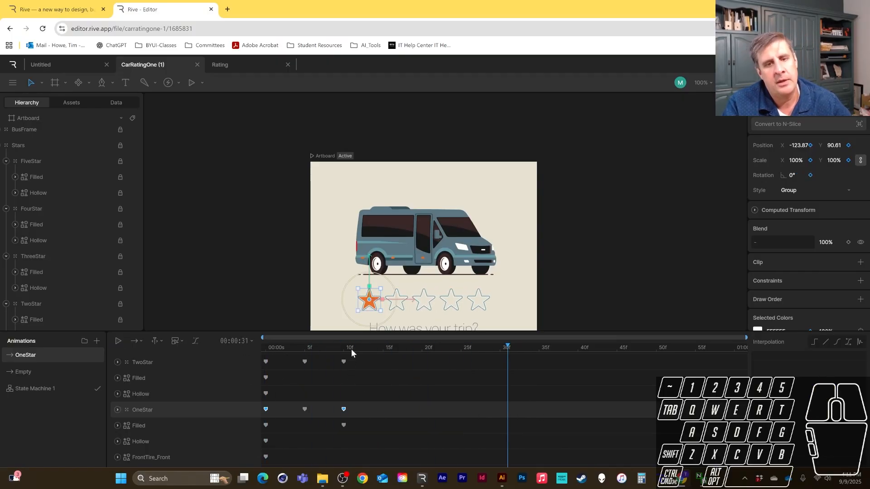
pyautogui.moveTo(352, 349); pyautogui.dragTo(243, 345)
pyautogui.press('space')
pyautogui.moveTo(339, 350); pyautogui.dragTo(186, 351)
pyautogui.press('space')
pyautogui.press('space')
pyautogui.press('space')
# Scrub the OneStar timeline between frames 9 and 0, and compare it with the Empty timeline.
pyautogui.moveTo(306, 348); pyautogui.dragTo(336, 349)
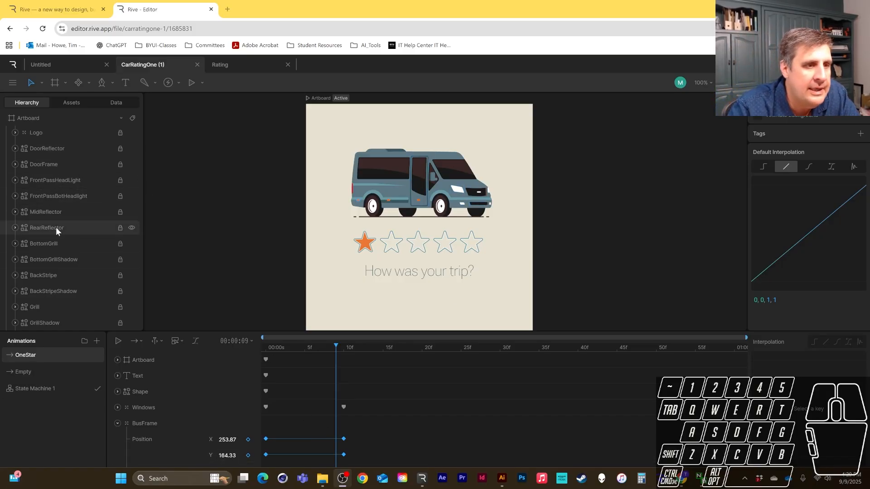
pyautogui.moveTo(342, 345); pyautogui.dragTo(244, 376)
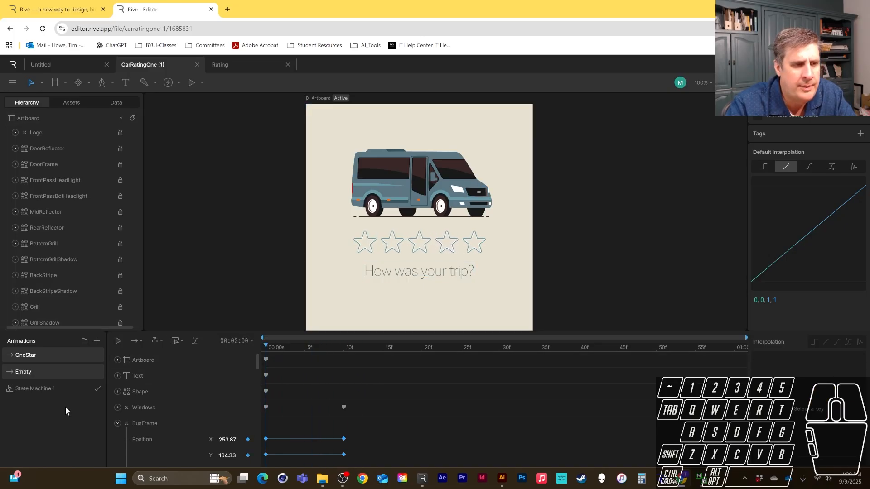
pyautogui.click(37, 369)
pyautogui.click(30, 354)
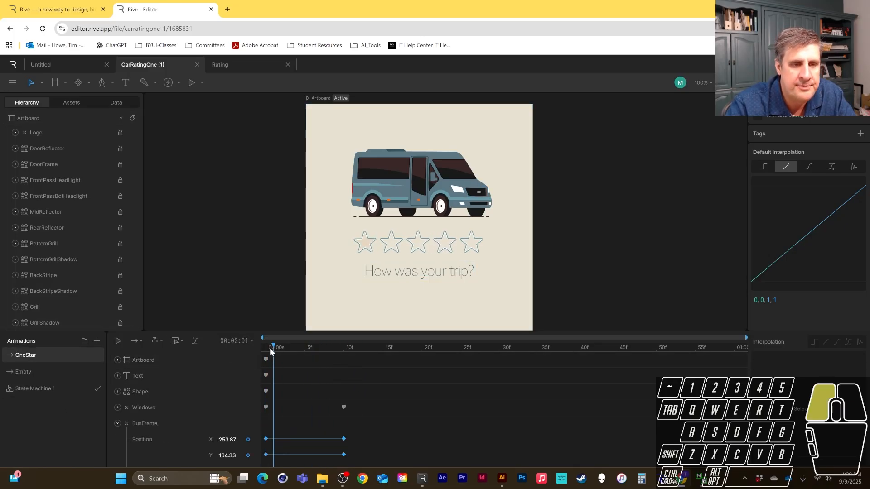
# Collapse the BusFrame and Stars groups in the hierarchy with the OneStar timeline at frame 10.
pyautogui.click(343, 348)
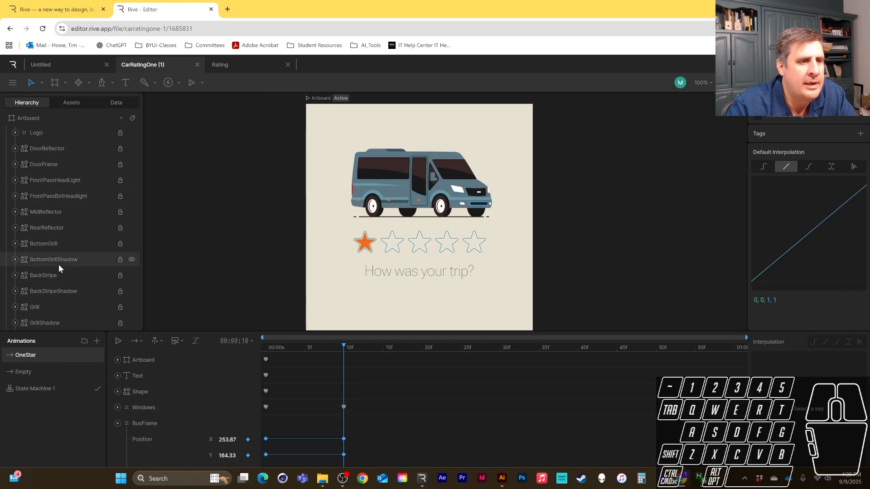
pyautogui.scroll(-3, 58, 296)
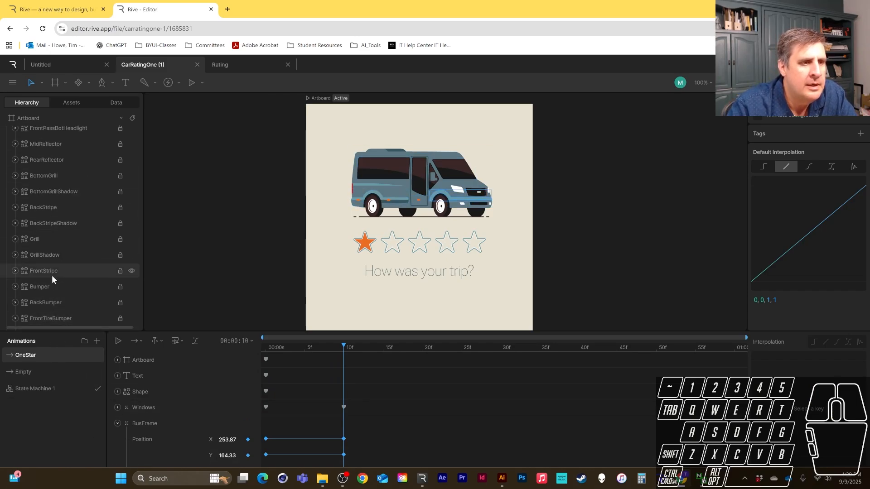
pyautogui.scroll(8, 53, 281)
pyautogui.click(7, 213)
pyautogui.click(31, 214)
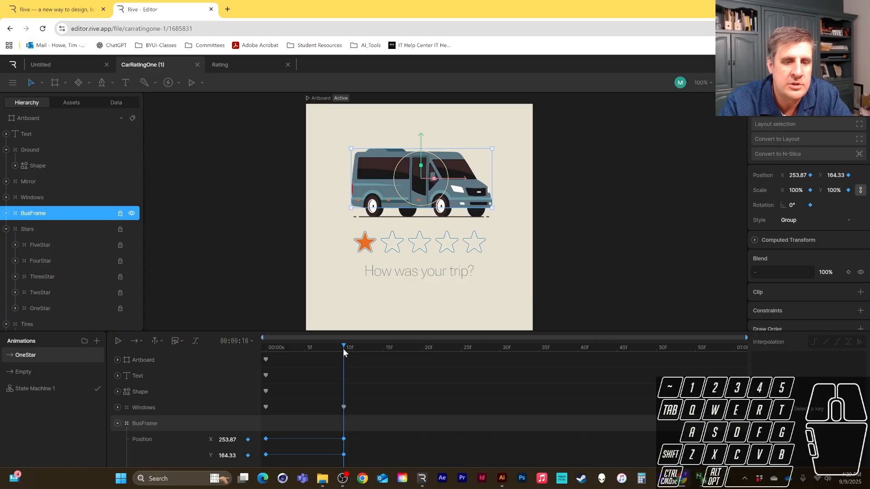
pyautogui.moveTo(344, 346); pyautogui.dragTo(461, 351)
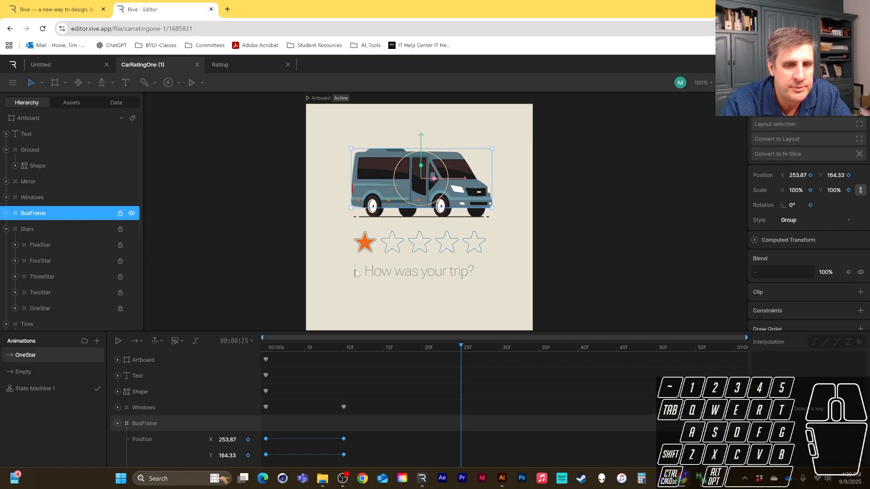
pyautogui.moveTo(403, 349); pyautogui.dragTo(340, 353)
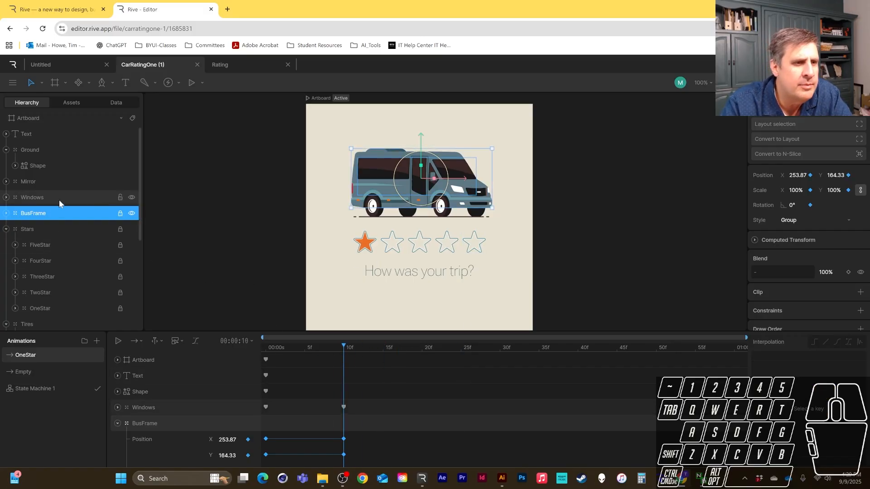
pyautogui.click(40, 195)
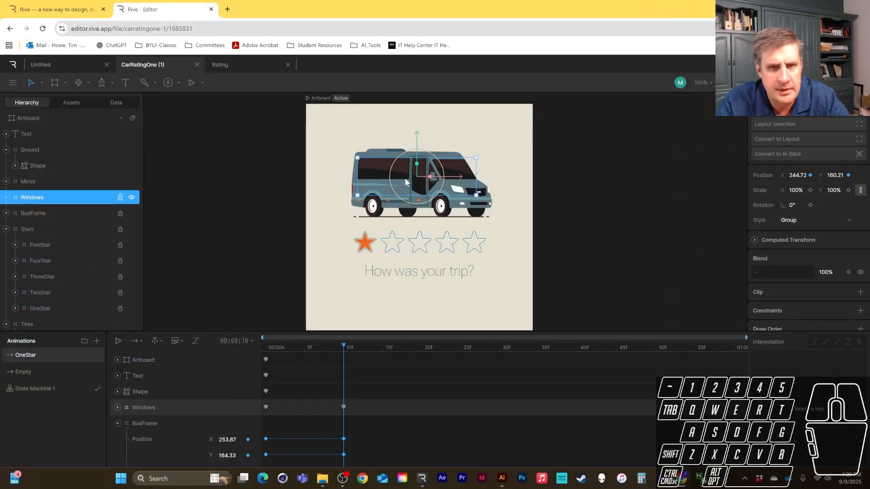
pyautogui.click(6, 229)
pyautogui.click(27, 229)
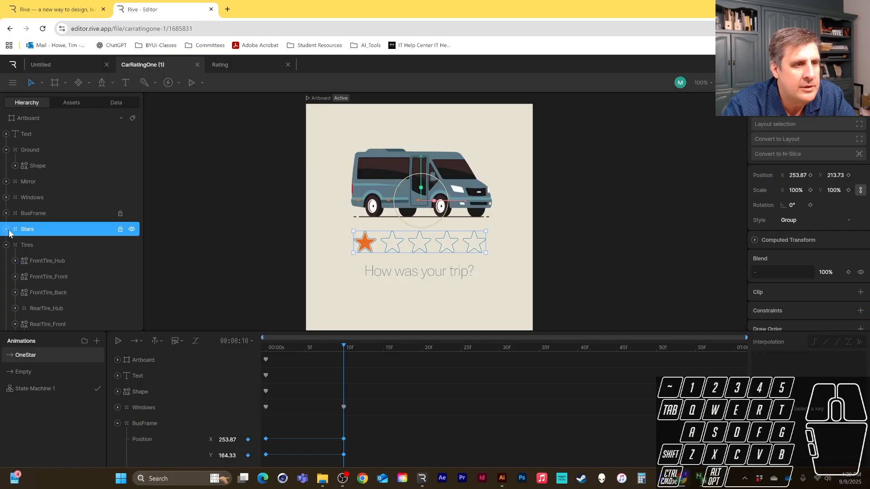
# Move the Windows and BusFrame groups down together at frame 25 of the OneStar timeline, bringing BusFrame to Y 175.
pyautogui.click(42, 199)
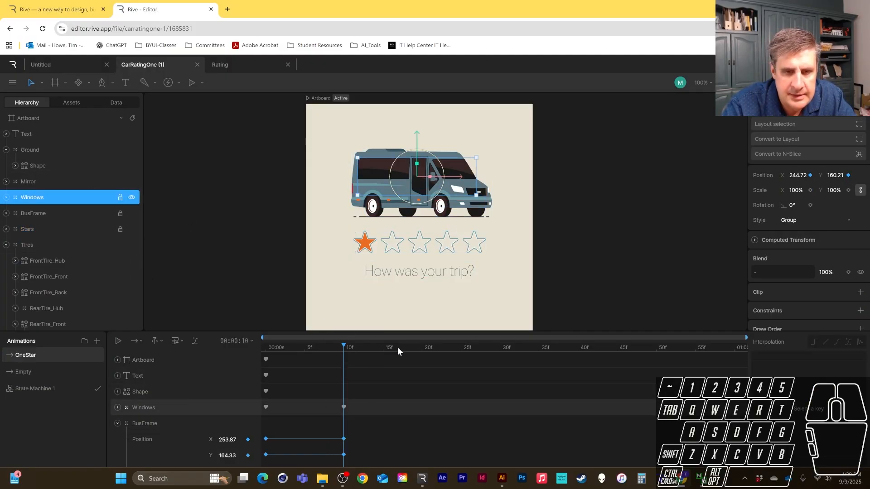
pyautogui.moveTo(398, 347); pyautogui.dragTo(461, 347)
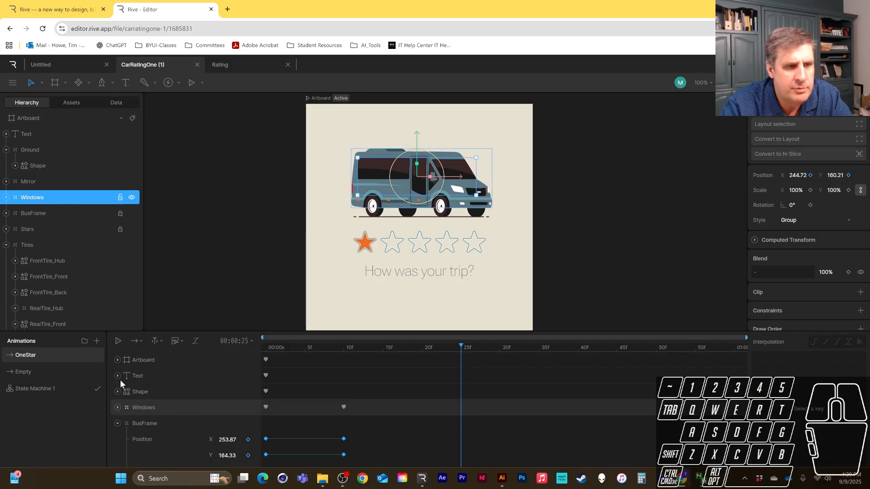
pyautogui.keyDown('ctrl'); pyautogui.click(31, 212); pyautogui.keyUp('ctrl')
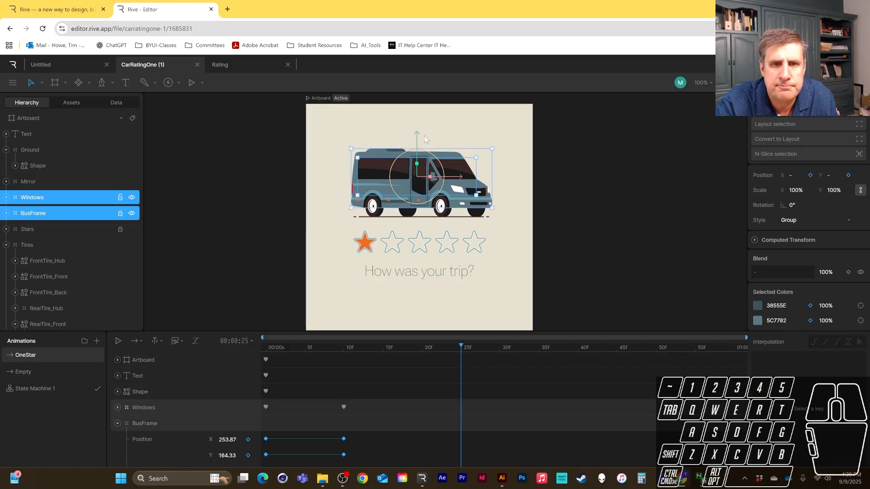
pyautogui.moveTo(418, 138); pyautogui.dragTo(418, 145)
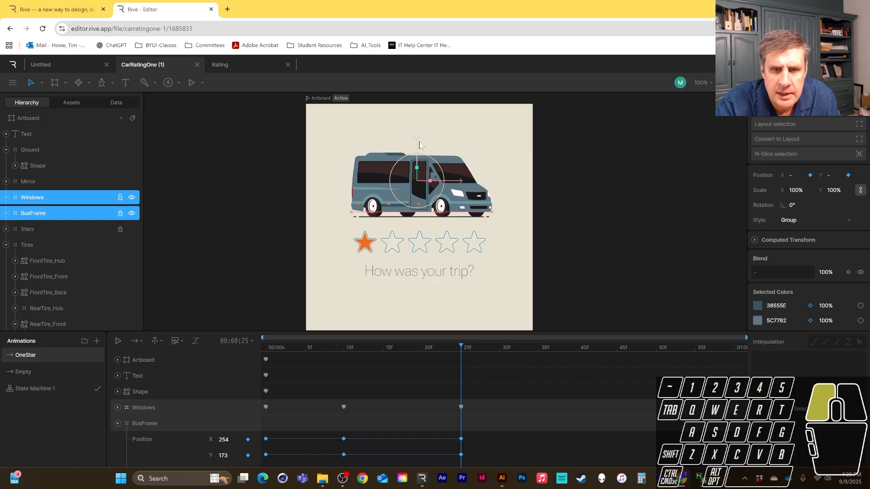
pyautogui.moveTo(420, 145); pyautogui.dragTo(420, 144)
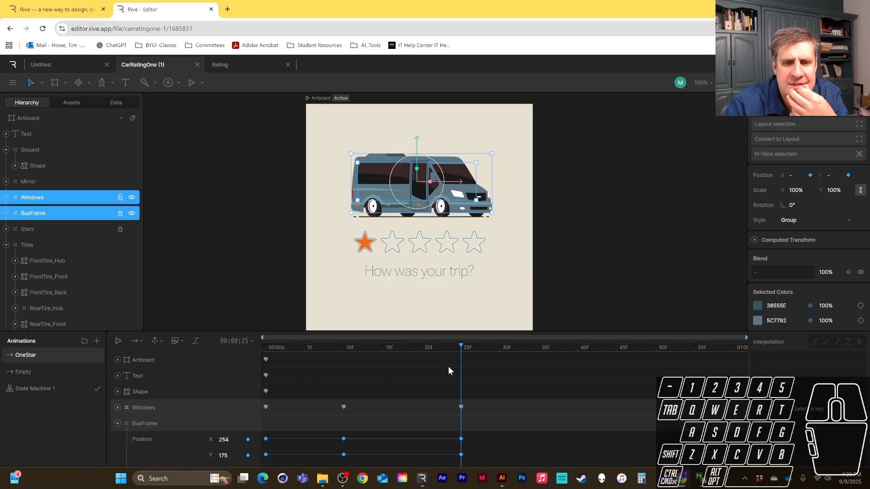
# Collapse the Tires group and key BusFrame's selected colors 38555E, 5C7782 and 6999A4 at frame 10 of the OneStar timeline.
pyautogui.moveTo(451, 343); pyautogui.dragTo(347, 356)
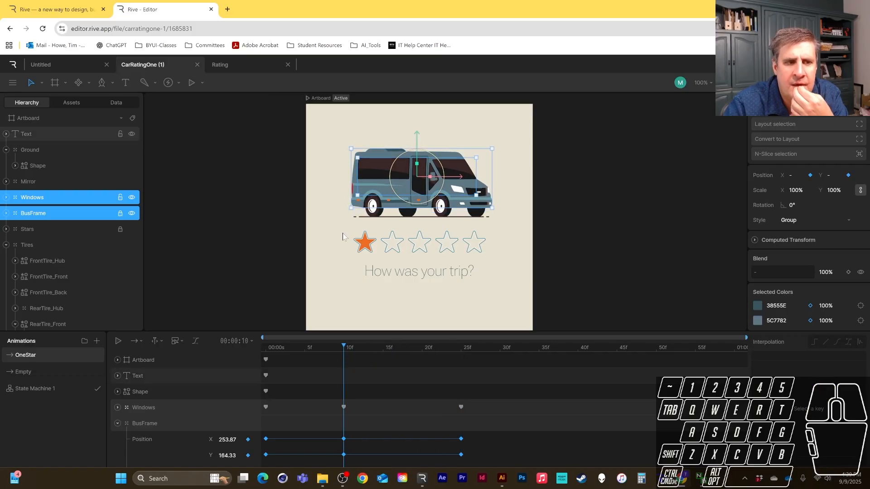
pyautogui.click(6, 245)
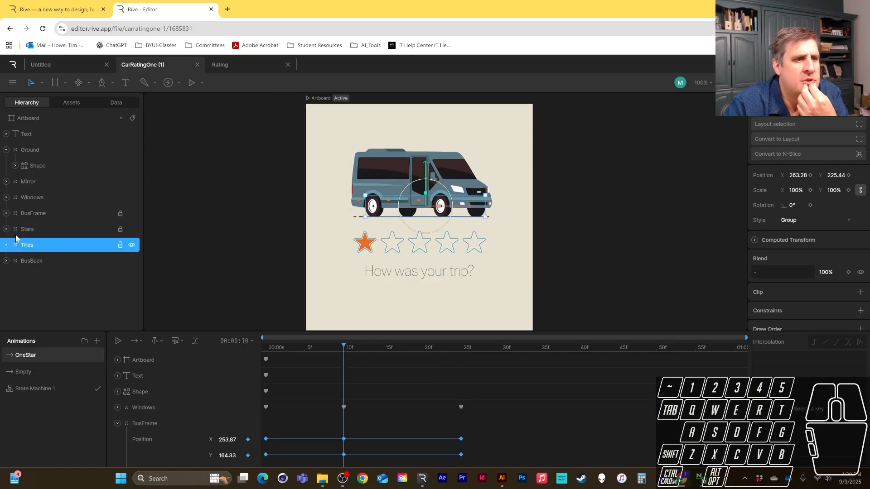
pyautogui.click(35, 213)
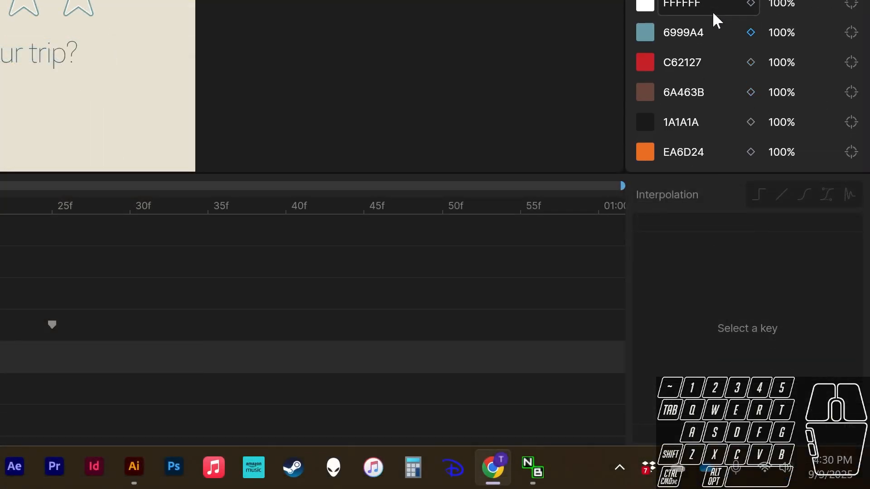
pyautogui.scroll(-1, 712, 11)
pyautogui.scroll(2, 706, 22)
pyautogui.scroll(-2, 705, 37)
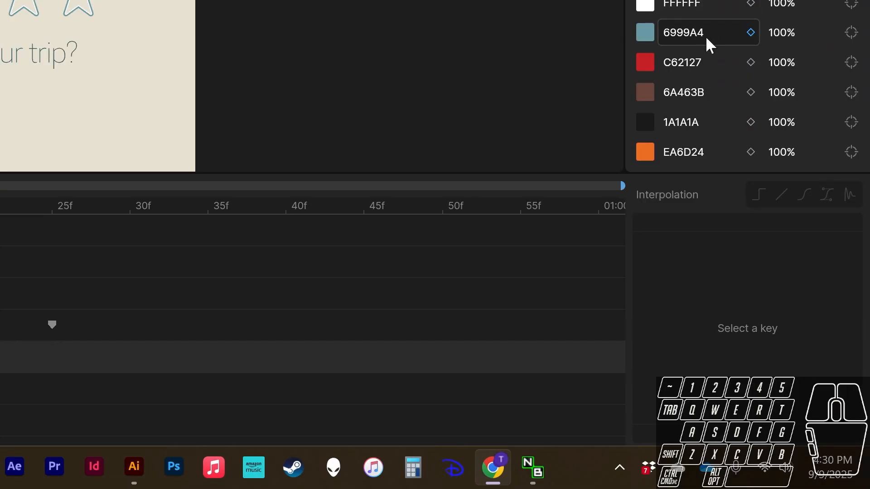
pyautogui.scroll(2, 747, 81)
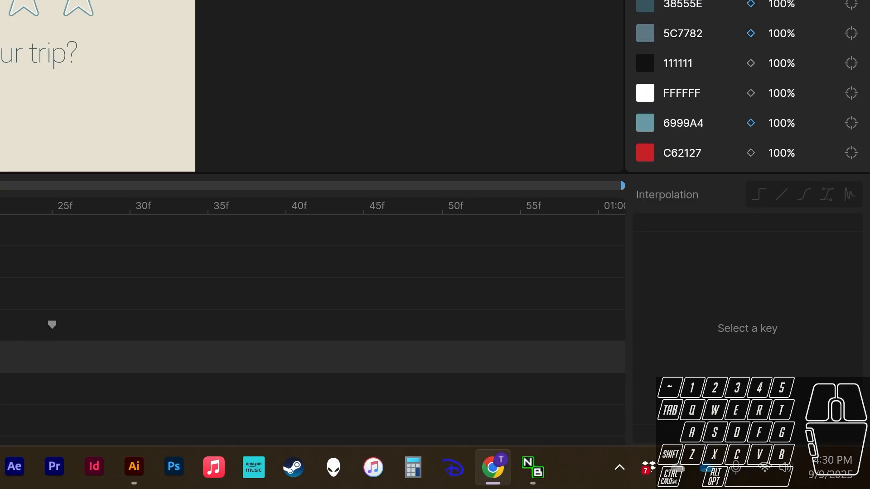
pyautogui.scroll(-2, 753, 216)
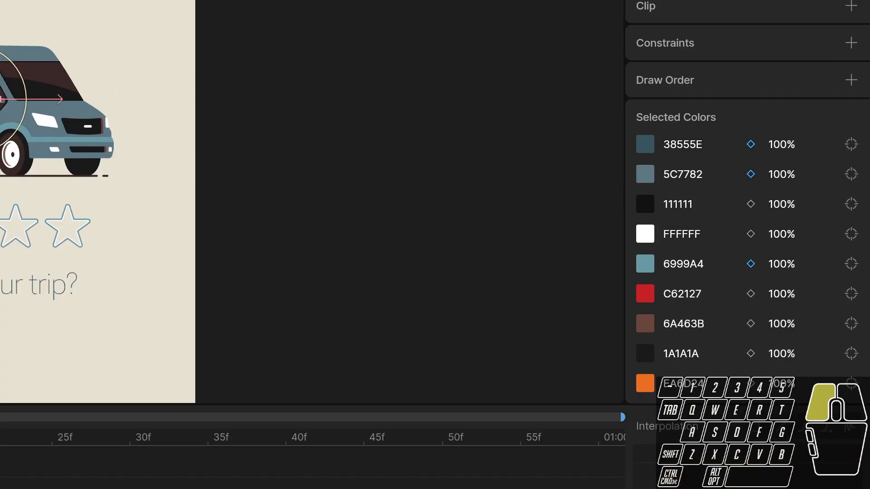
pyautogui.moveTo(1, 310); pyautogui.dragTo(175, 307)
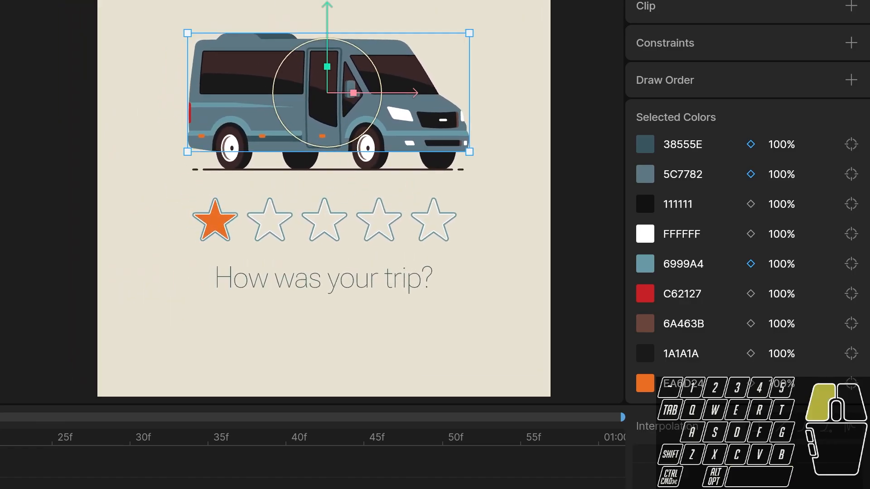
pyautogui.click(751, 144)
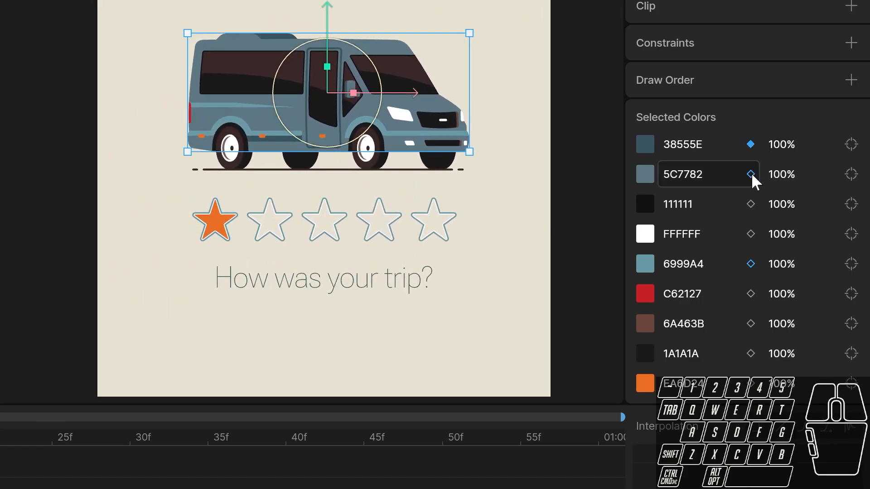
pyautogui.click(750, 174)
pyautogui.click(751, 264)
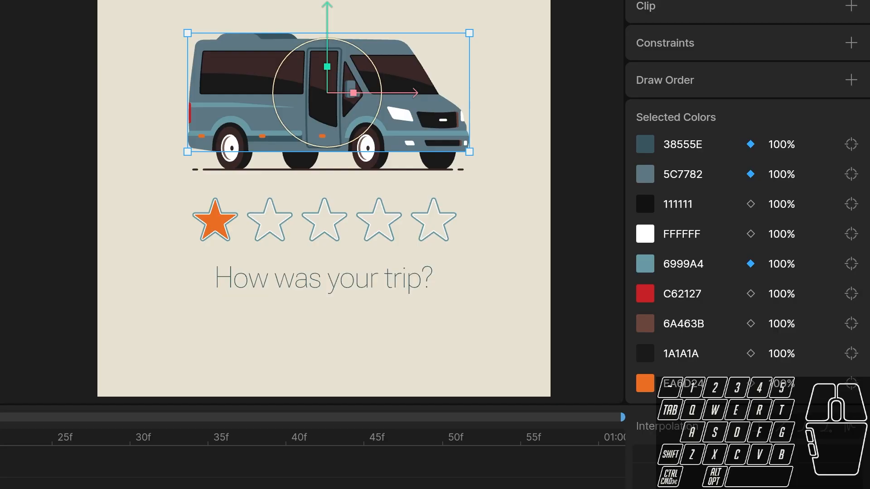
# Open BusFrame's 38555E color for editing at frame 25 of the OneStar timeline.
pyautogui.moveTo(20, 438); pyautogui.dragTo(54, 444)
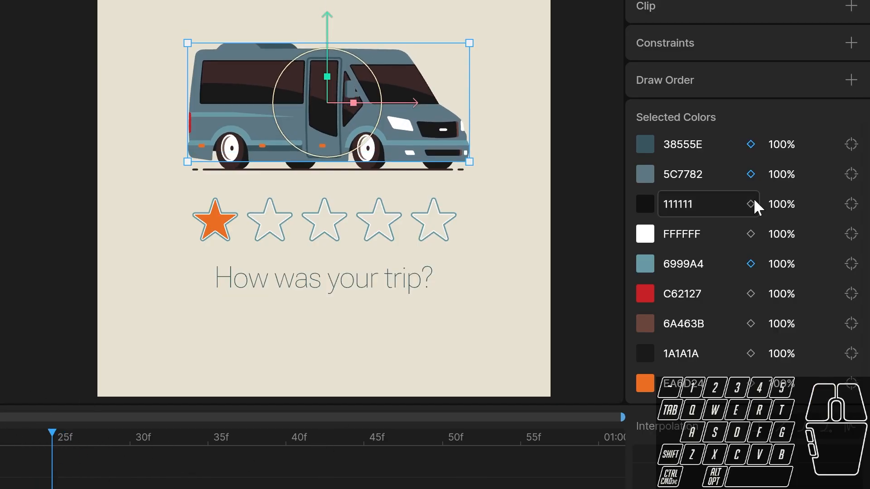
pyautogui.click(652, 147)
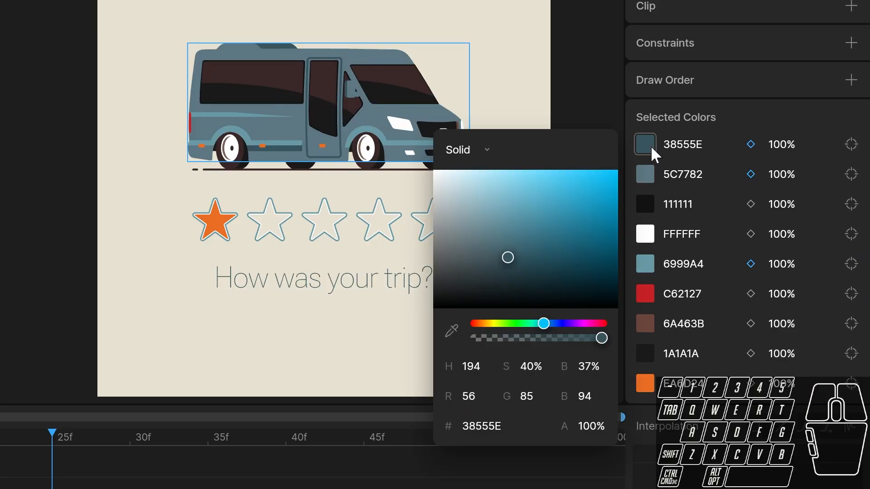
# Change the van's dark teal trim colour to grey-green 4B5F58 at frame 25.
pyautogui.click(652, 147)
pyautogui.click(648, 147)
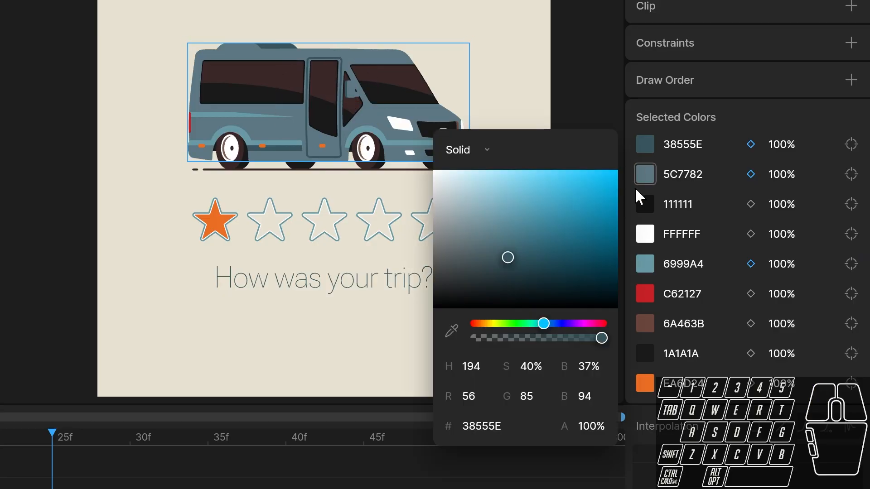
pyautogui.click(472, 258)
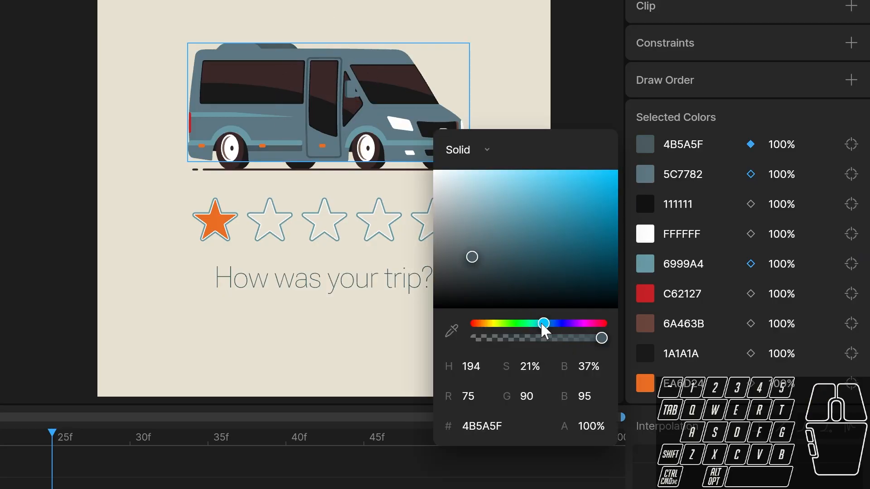
pyautogui.moveTo(543, 323); pyautogui.dragTo(530, 324)
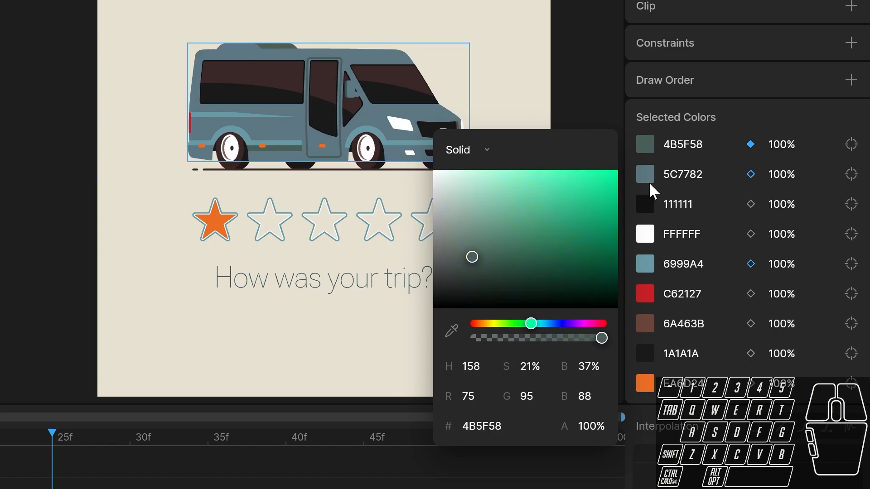
# Change the van's main body colour to grey-green 758780 at frame 25.
pyautogui.click(647, 174)
pyautogui.moveTo(548, 357); pyautogui.dragTo(529, 354)
pyautogui.click(458, 265)
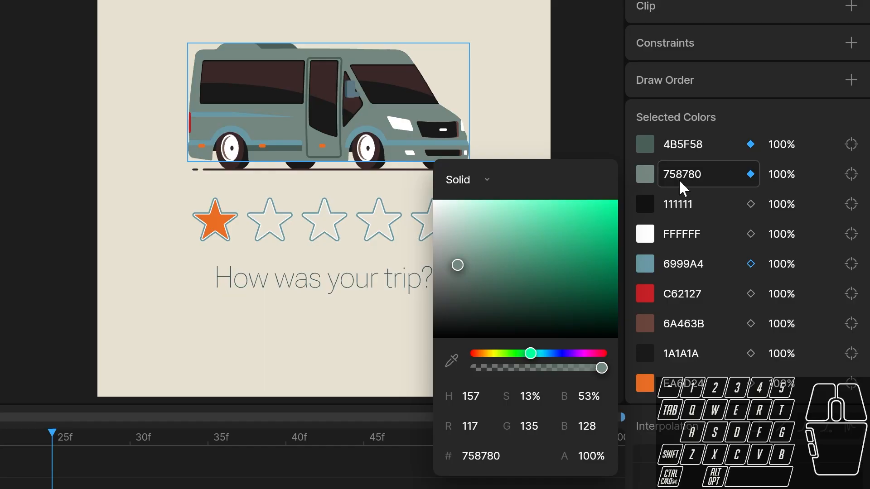
# Change the van's light teal stripe colour to muted green 7C9583 at frame 25 and deselect the van frame.
pyautogui.click(645, 266)
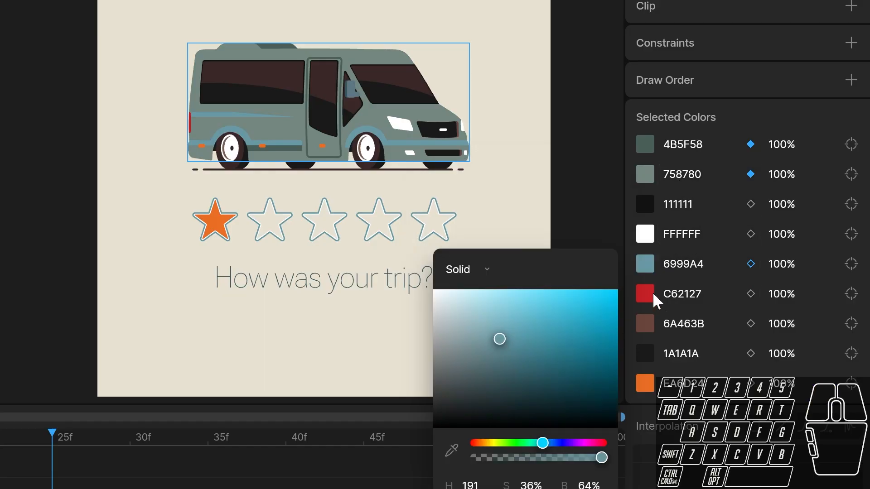
pyautogui.moveTo(540, 444); pyautogui.dragTo(522, 445)
pyautogui.click(474, 336)
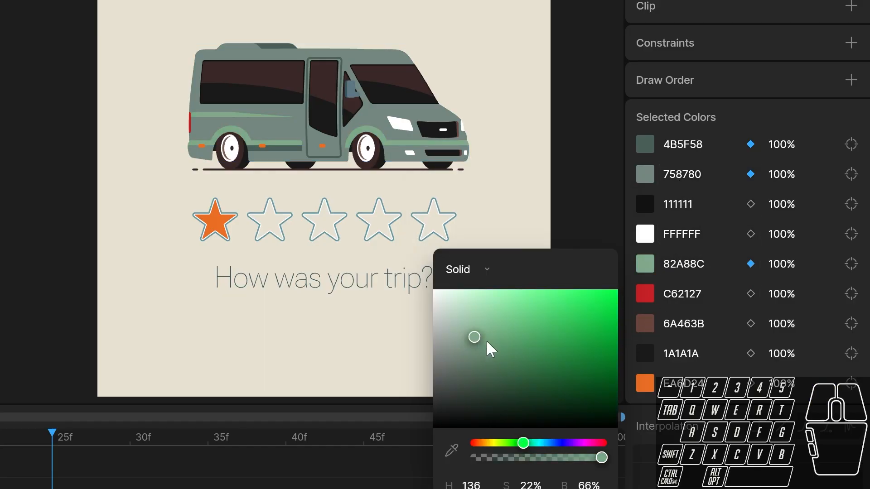
pyautogui.click(457, 195)
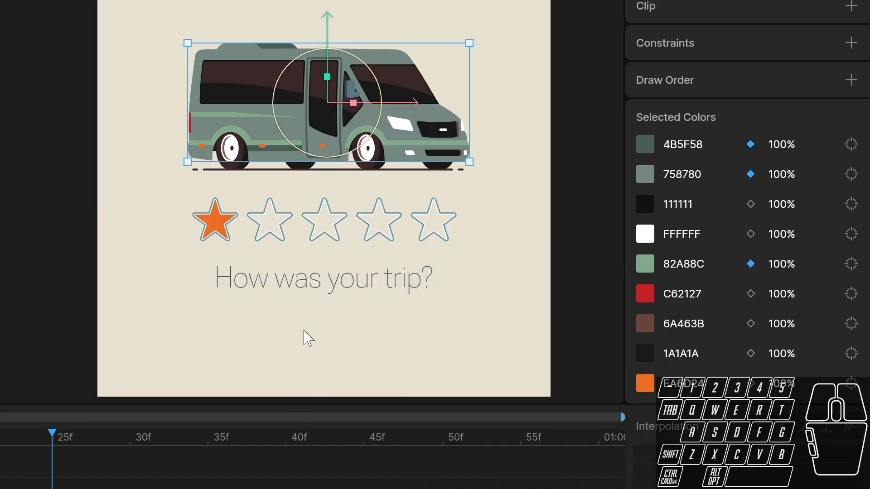
pyautogui.click(649, 263)
pyautogui.moveTo(474, 338)
pyautogui.mouseDown()
pyautogui.moveTo(483, 333)
pyautogui.moveTo(474, 353)
pyautogui.moveTo(467, 358)
pyautogui.moveTo(464, 348)
pyautogui.mouseUp()
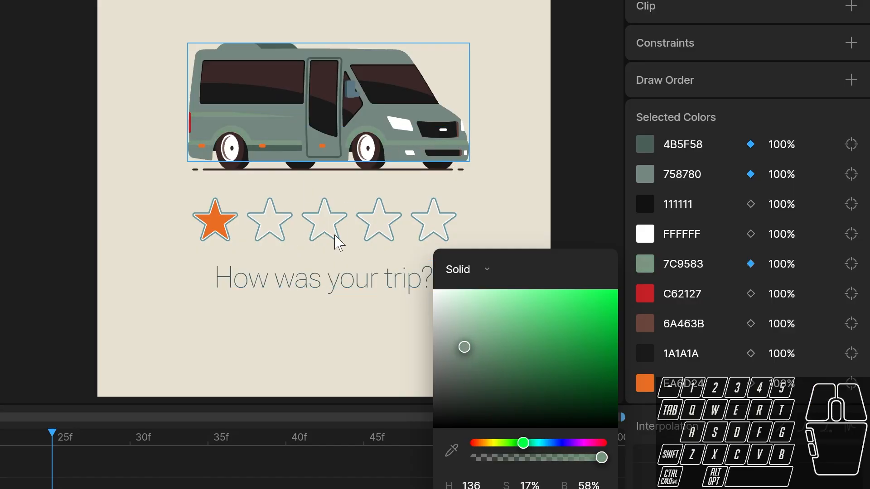
pyautogui.click(565, 120)
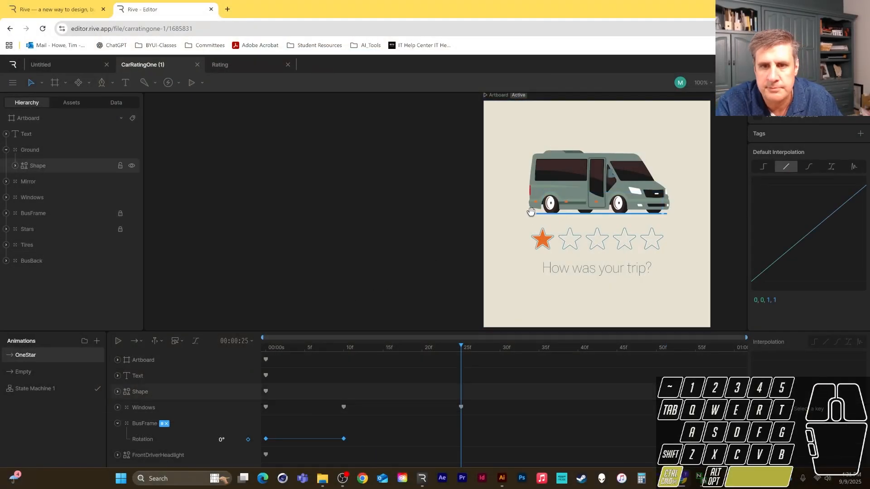
# Keyframe the X and Y position of the Tires group at frame 0 of the OneStar animation.
pyautogui.hotkey('ctrl', '=')
pyautogui.hotkey('ctrl', '=')
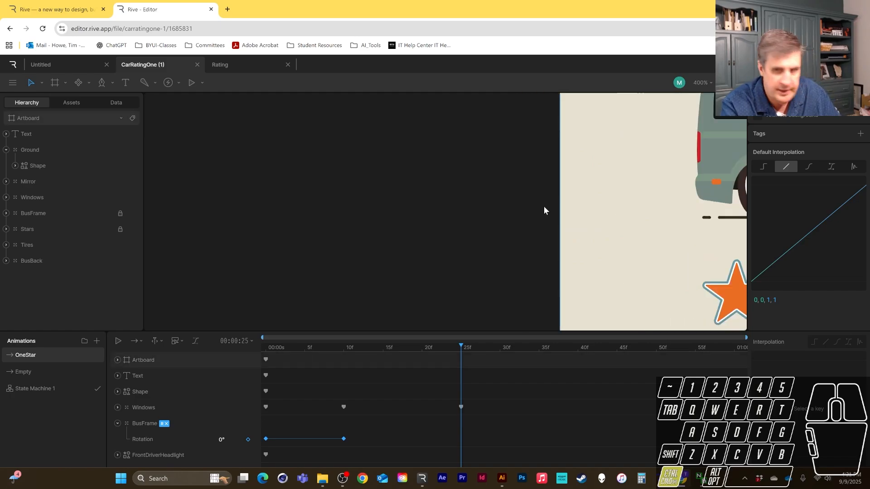
pyautogui.moveTo(544, 207); pyautogui.dragTo(135, 245)
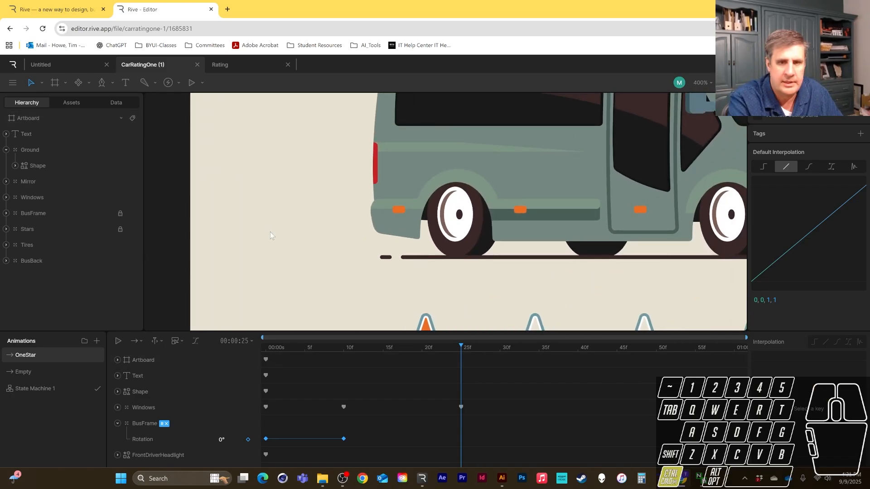
pyautogui.hotkey('ctrl', '=')
pyautogui.hotkey('ctrl', '-')
pyautogui.moveTo(269, 232); pyautogui.dragTo(349, 192)
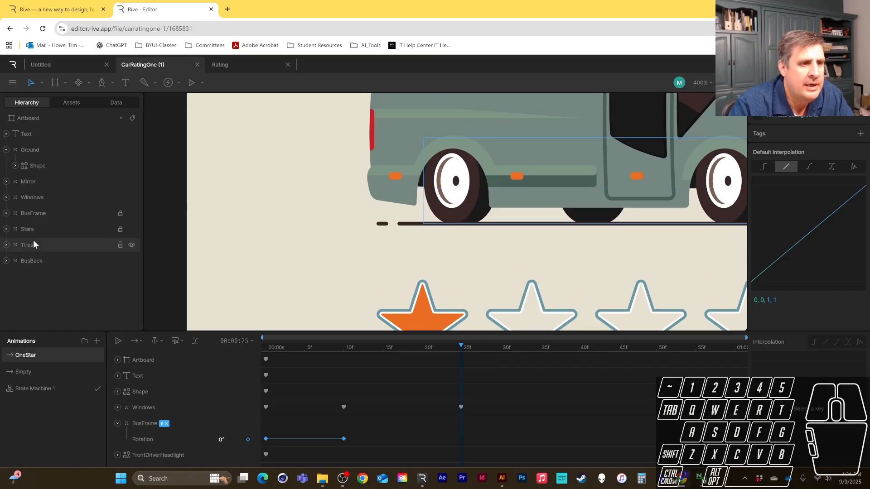
pyautogui.click(64, 243)
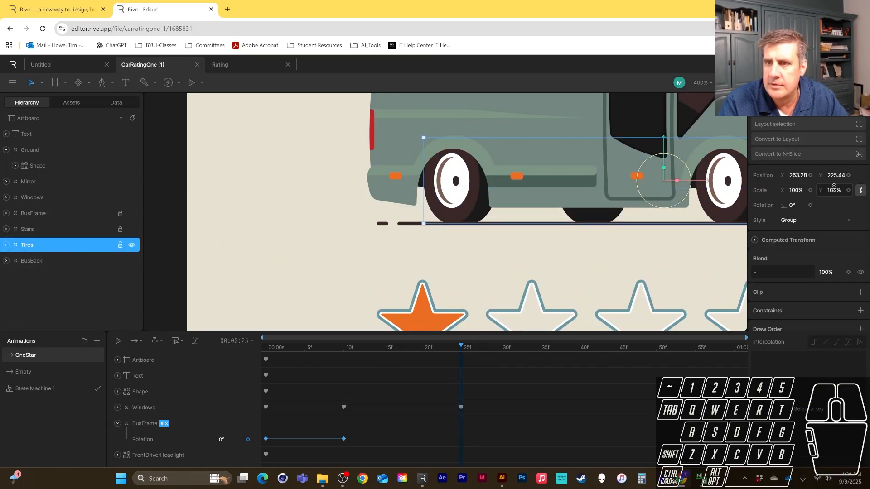
pyautogui.click(6, 245)
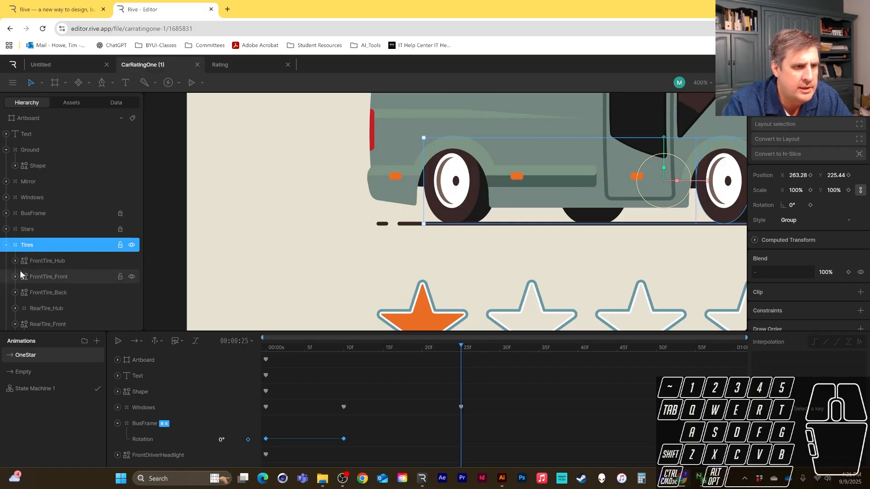
pyautogui.click(43, 260)
pyautogui.click(56, 292)
pyautogui.click(35, 249)
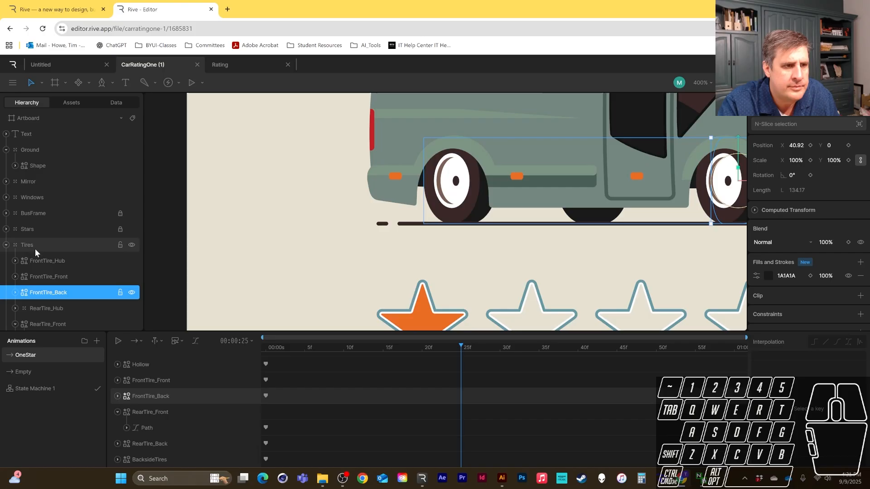
pyautogui.moveTo(376, 347); pyautogui.dragTo(220, 362)
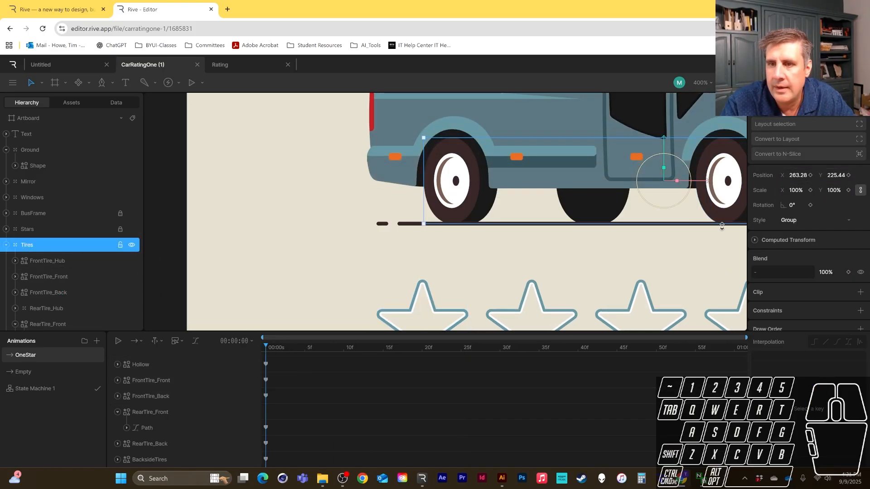
pyautogui.click(848, 175)
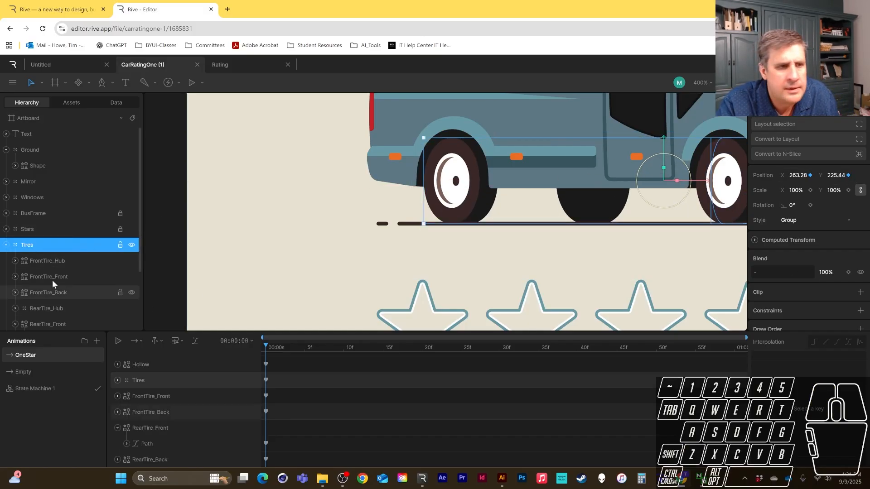
# Keyframe the X and Y position of the Tires group at frame 0 of the Empty animation.
pyautogui.scroll(-3, 48, 278)
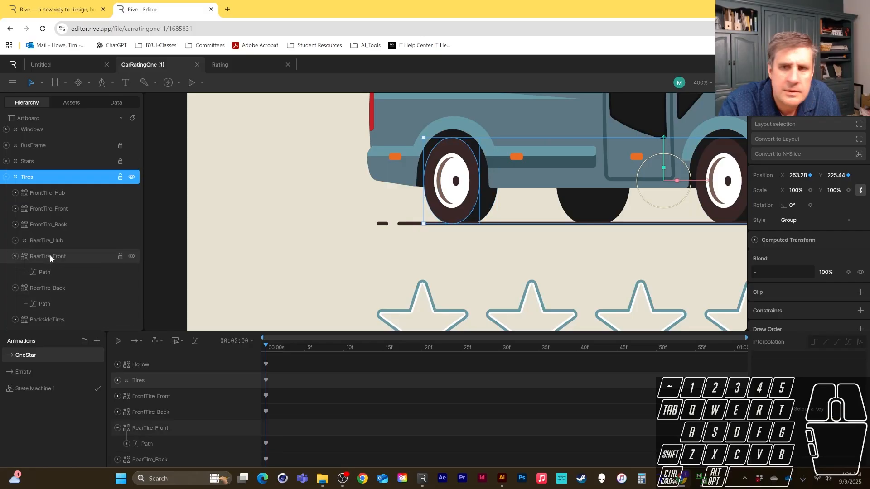
pyautogui.click(50, 256)
pyautogui.click(42, 177)
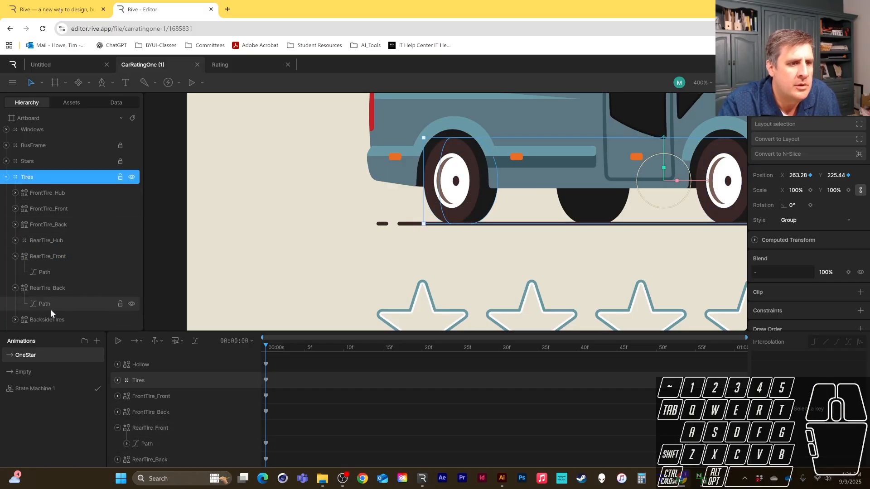
pyautogui.click(33, 368)
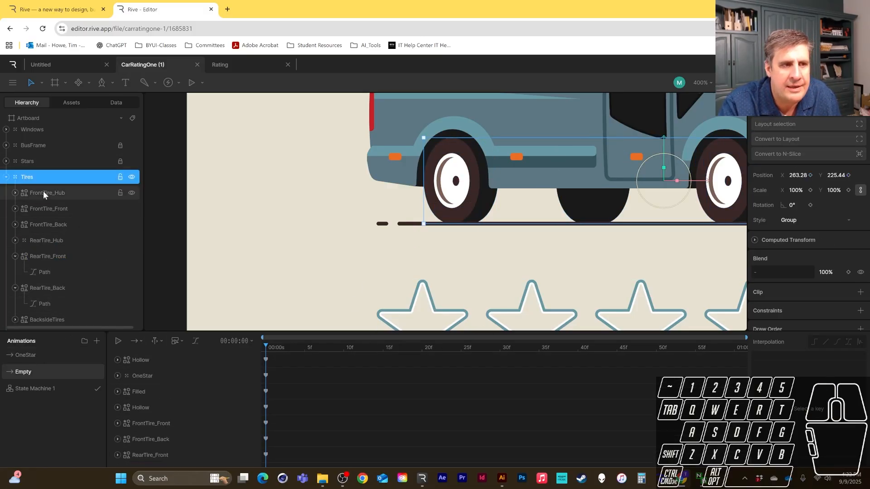
pyautogui.click(810, 175)
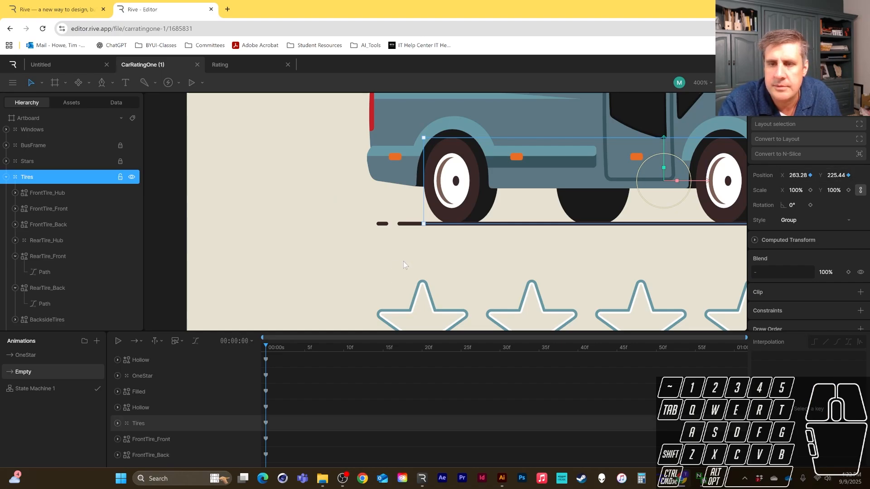
# Return to the OneStar animation and keyframe the Tires group's position at frame 10.
pyautogui.click(27, 355)
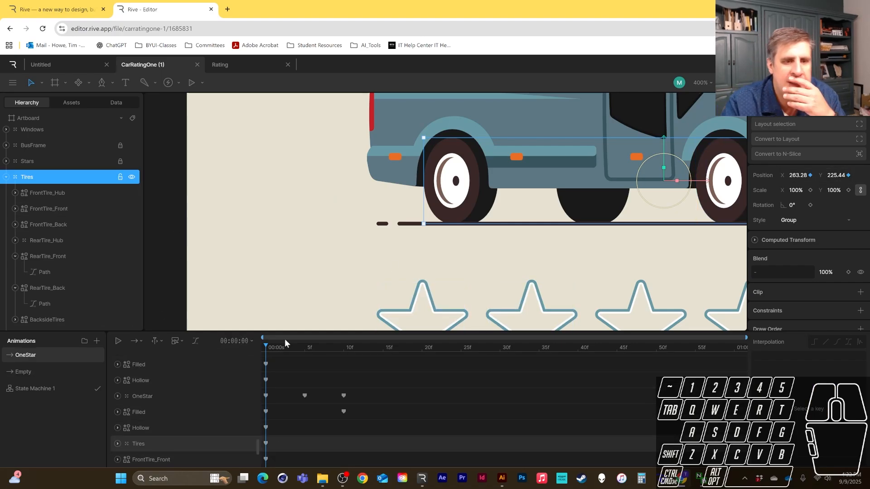
pyautogui.click(292, 346)
pyautogui.moveTo(292, 347); pyautogui.dragTo(346, 388)
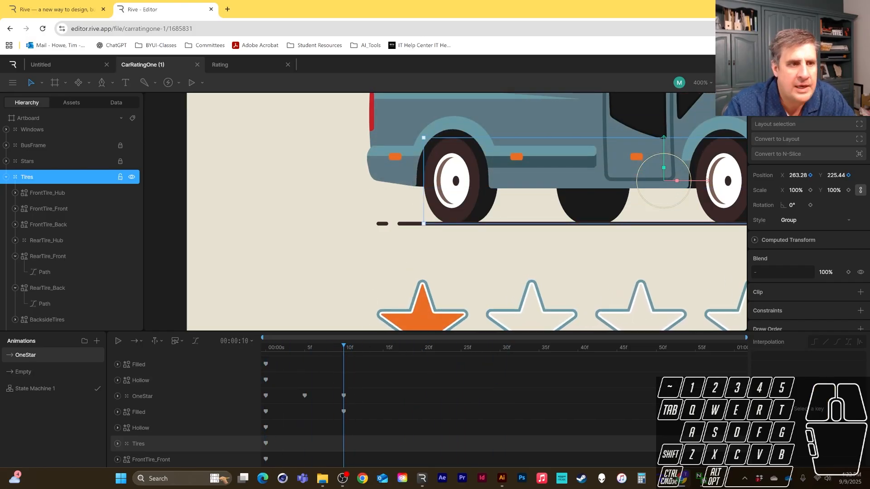
pyautogui.click(810, 175)
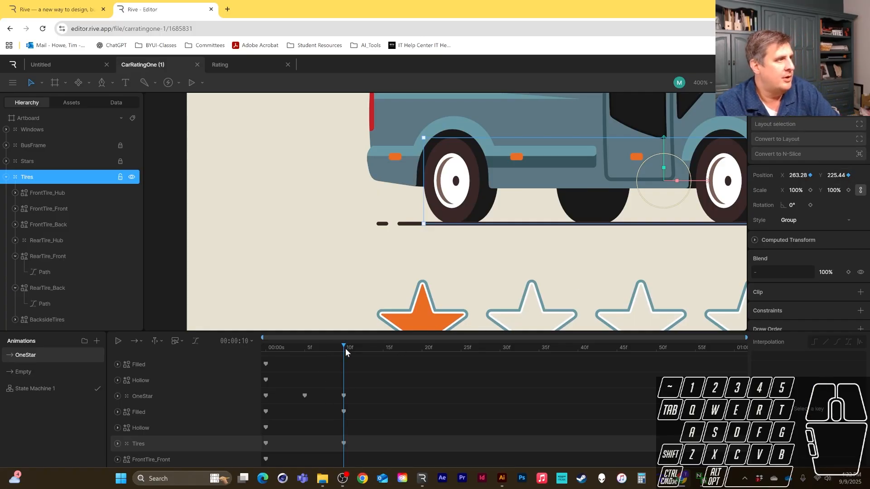
# At frame 30 of OneStar, lower the Tires group slightly to position X 263.5, Y 230.5.
pyautogui.moveTo(375, 352); pyautogui.dragTo(500, 357)
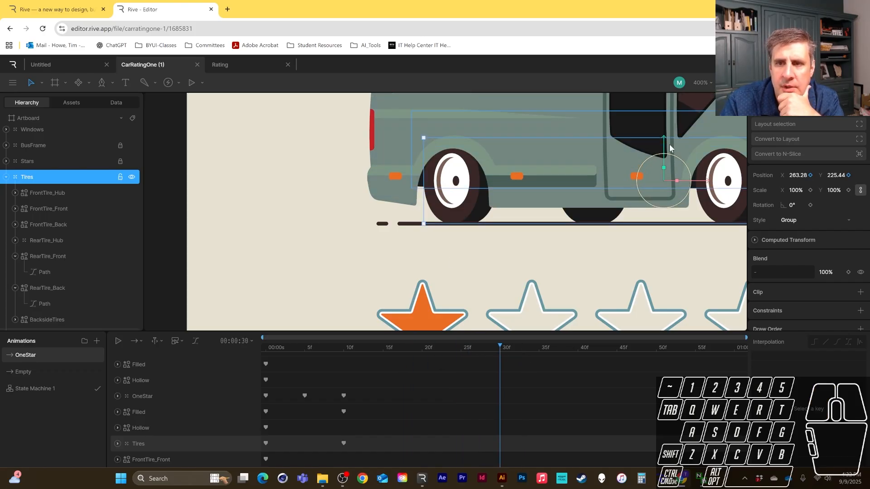
pyautogui.moveTo(668, 146)
pyautogui.mouseDown()
pyautogui.moveTo(662, 167)
pyautogui.moveTo(658, 158)
pyautogui.mouseUp()
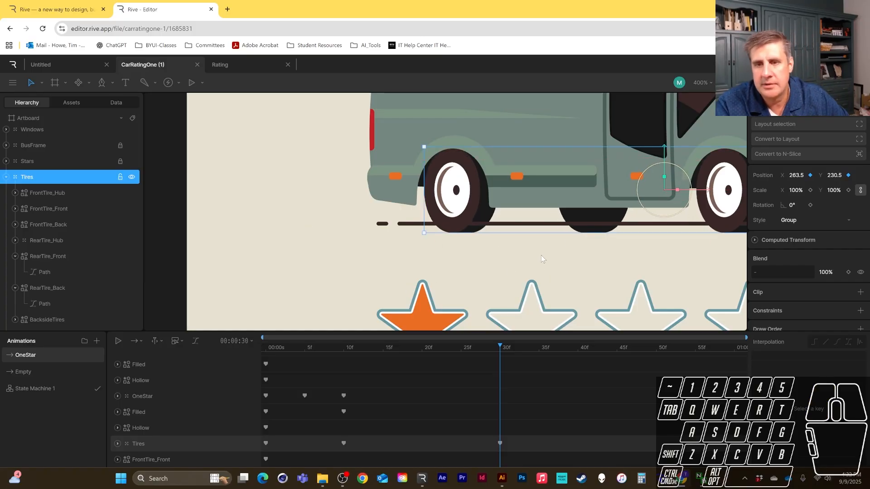
# Locate the rear tire shapes inside the Tires group and select the path of RearTire_Front.
pyautogui.moveTo(542, 259); pyautogui.dragTo(436, 276)
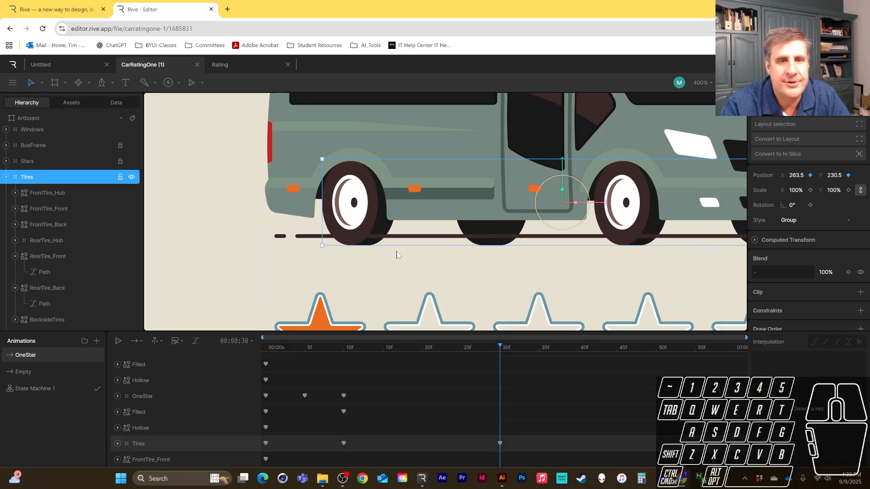
pyautogui.click(8, 178)
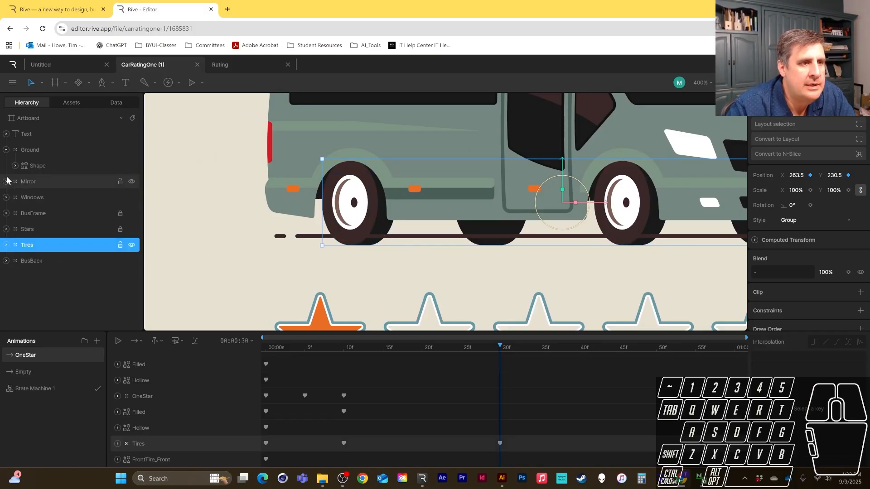
pyautogui.click(6, 245)
pyautogui.scroll(-2, 53, 292)
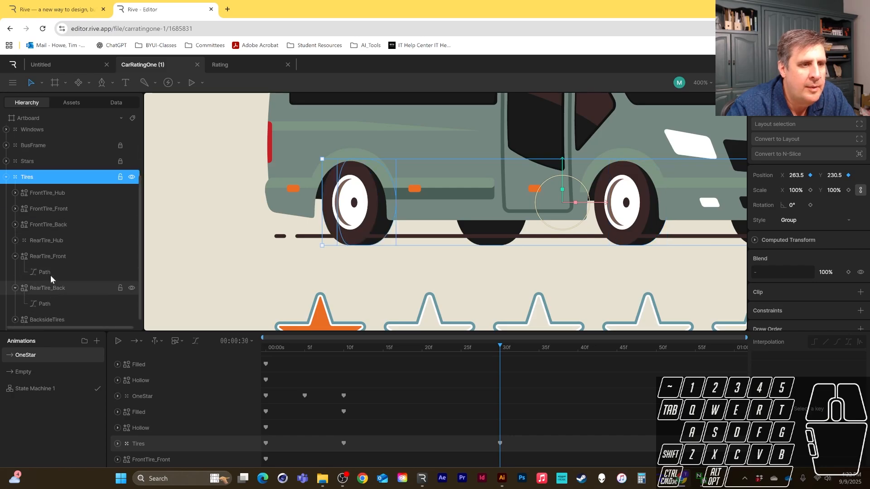
pyautogui.click(50, 269)
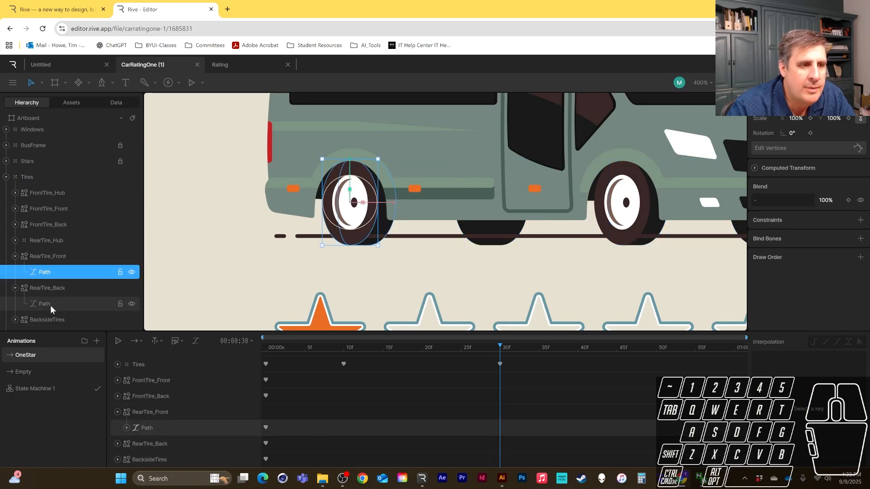
pyautogui.click(50, 305)
pyautogui.click(58, 270)
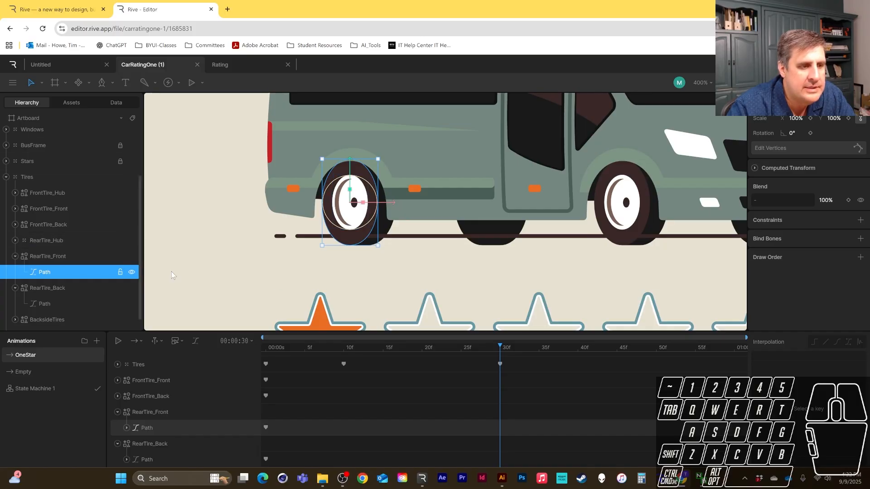
# In the Empty animation, open the path of RearTire_Front for vertex editing.
pyautogui.click(27, 371)
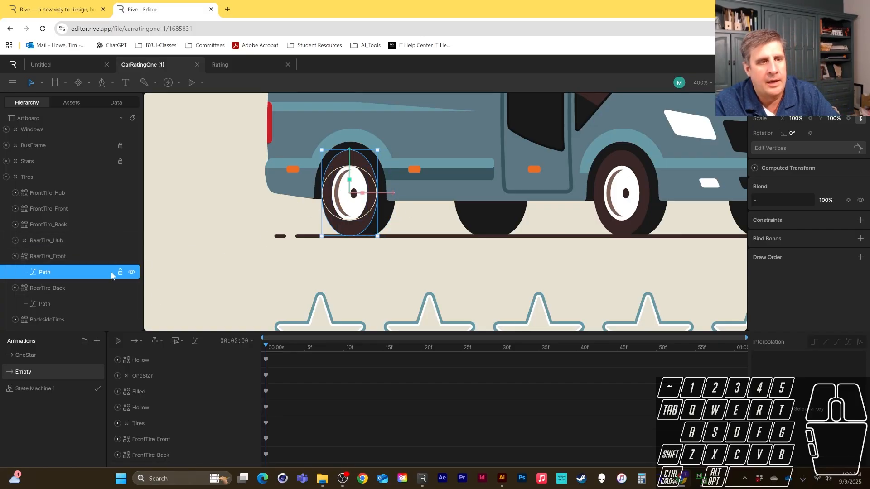
pyautogui.click(56, 256)
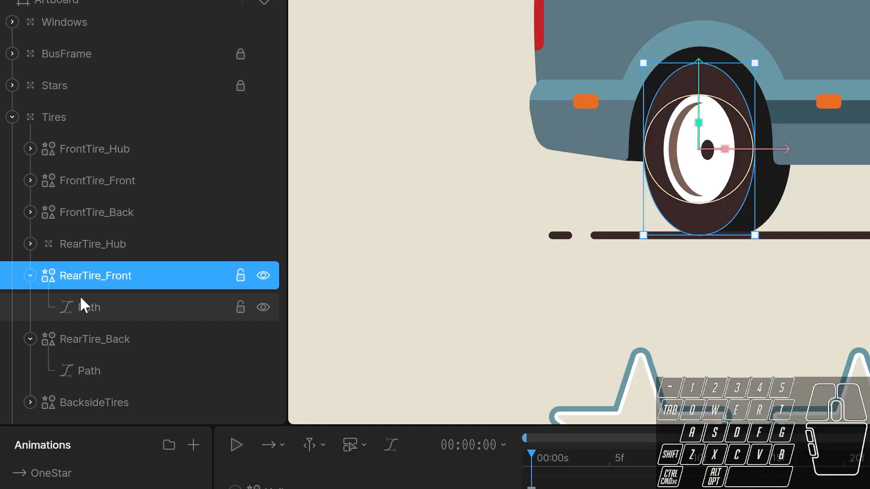
pyautogui.click(31, 276)
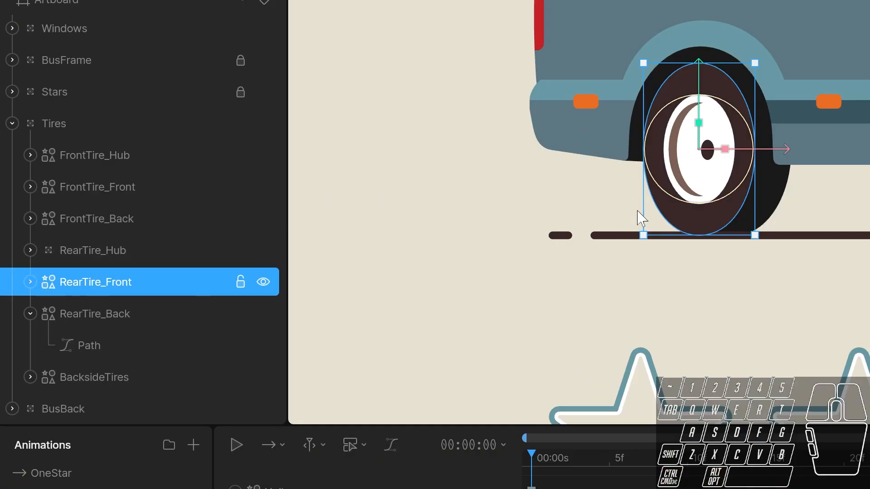
pyautogui.click(31, 282)
pyautogui.click(102, 320)
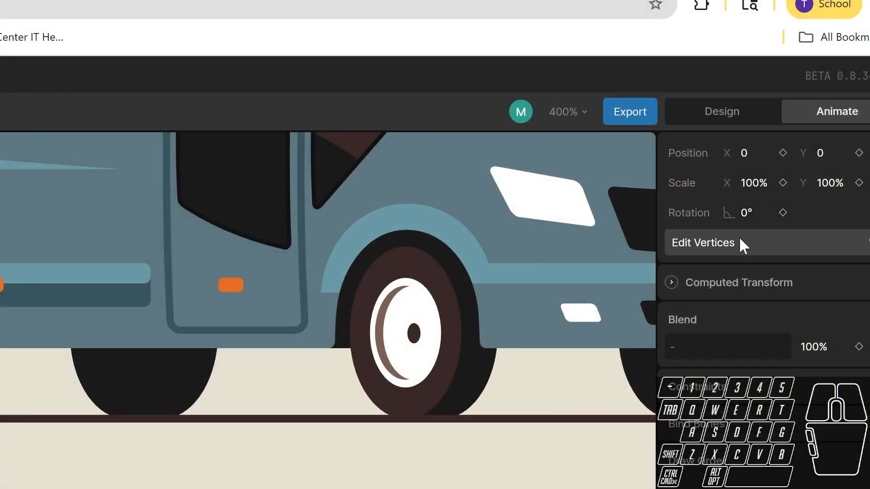
pyautogui.click(747, 248)
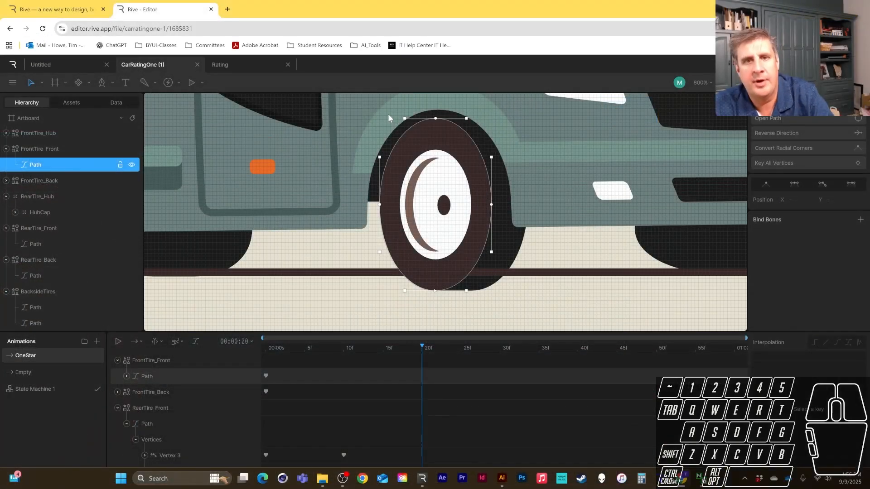
# Keyframe all vertices of the FrontTire_Front path at frame 0 of the Empty animation.
pyautogui.moveTo(370, 107); pyautogui.dragTo(538, 304)
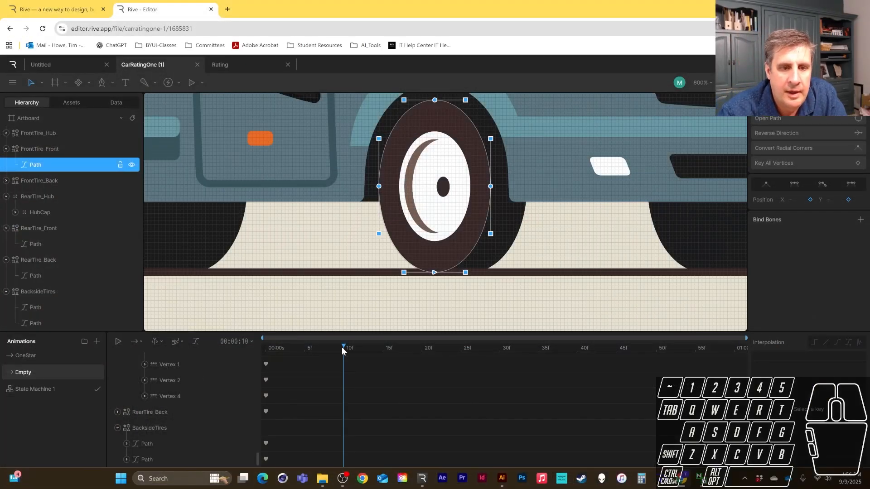
pyautogui.moveTo(343, 347); pyautogui.dragTo(222, 352)
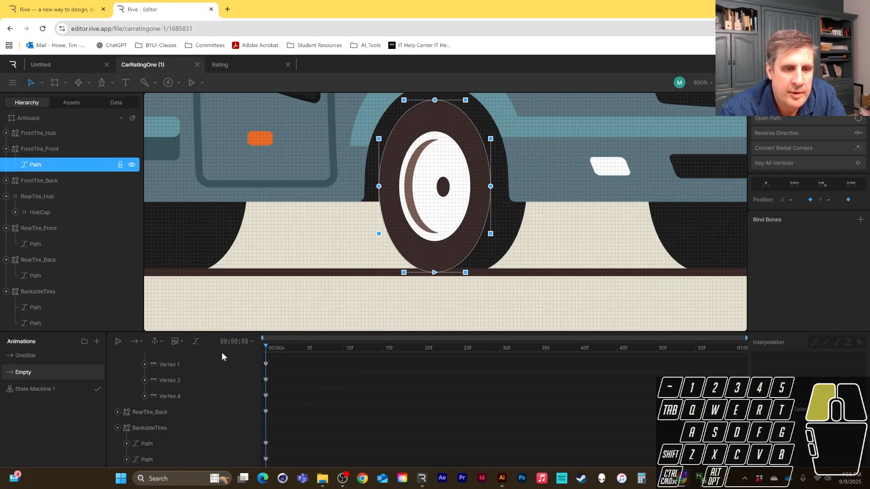
pyautogui.press('Escape')
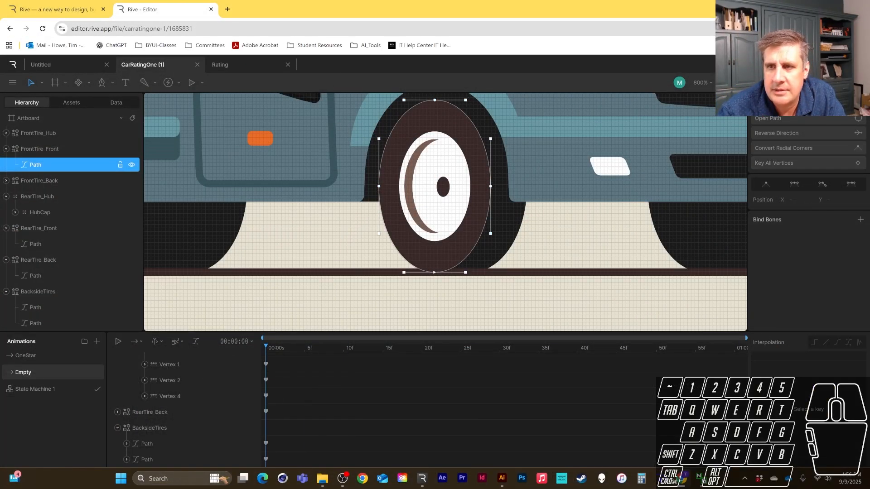
pyautogui.press('Escape')
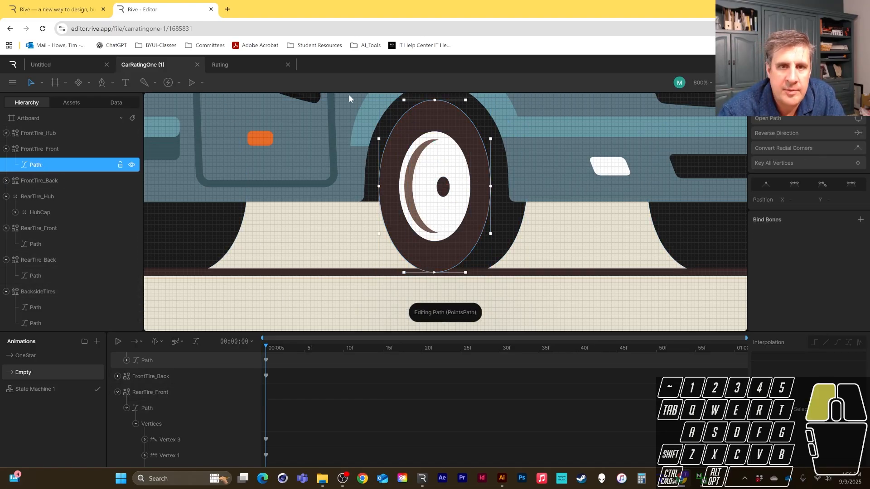
pyautogui.moveTo(349, 94); pyautogui.dragTo(570, 320)
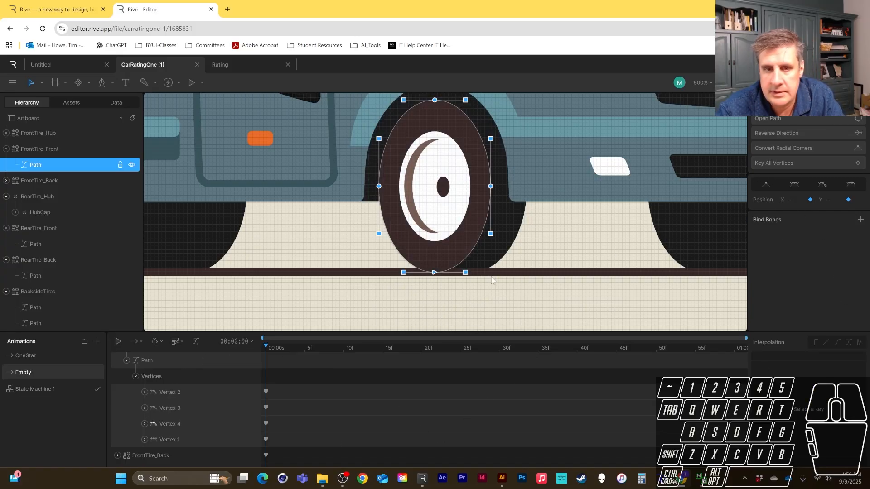
# In the OneStar animation, reopen the FrontTire_Front path for vertex editing and keyframe all its vertices at frame 10.
pyautogui.click(29, 357)
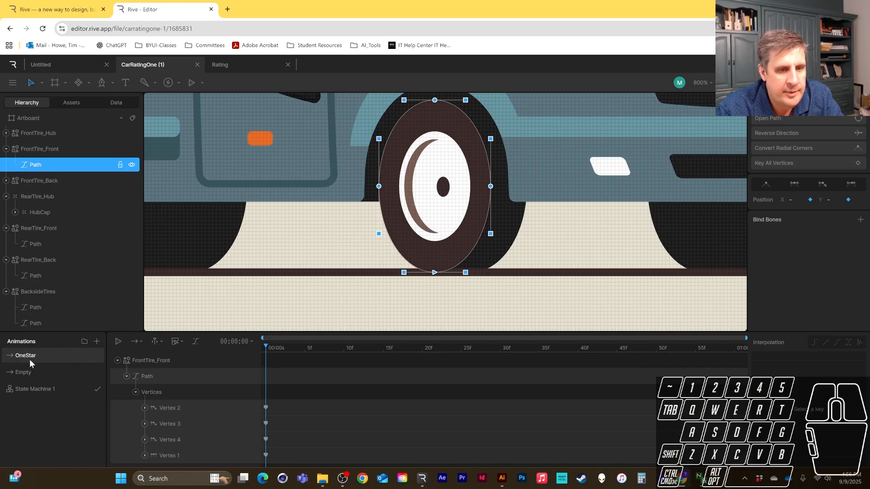
pyautogui.press('Escape')
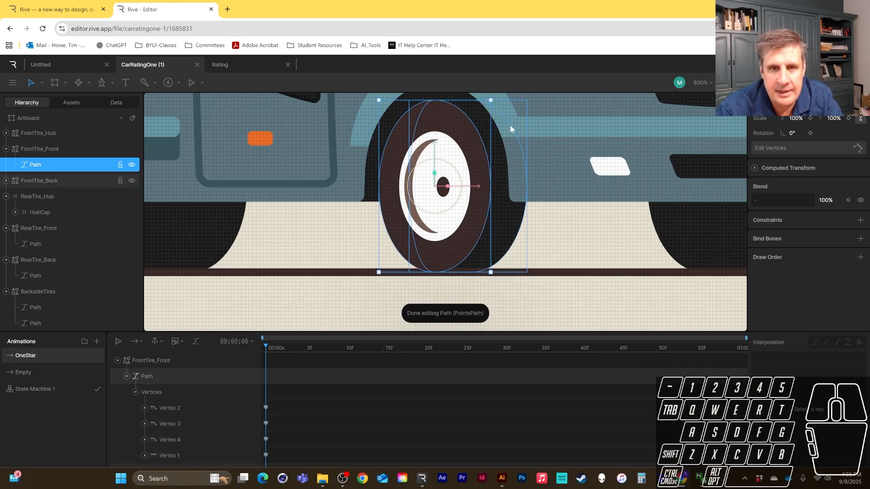
pyautogui.click(774, 148)
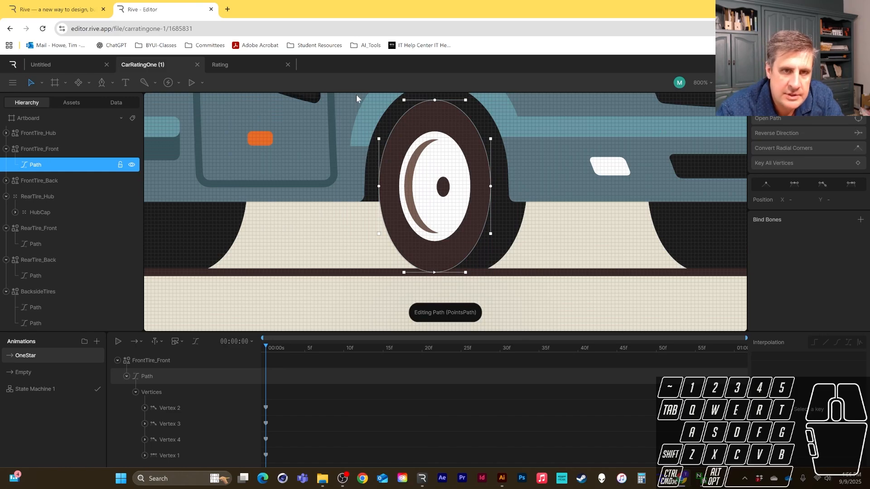
pyautogui.moveTo(352, 98); pyautogui.dragTo(575, 309)
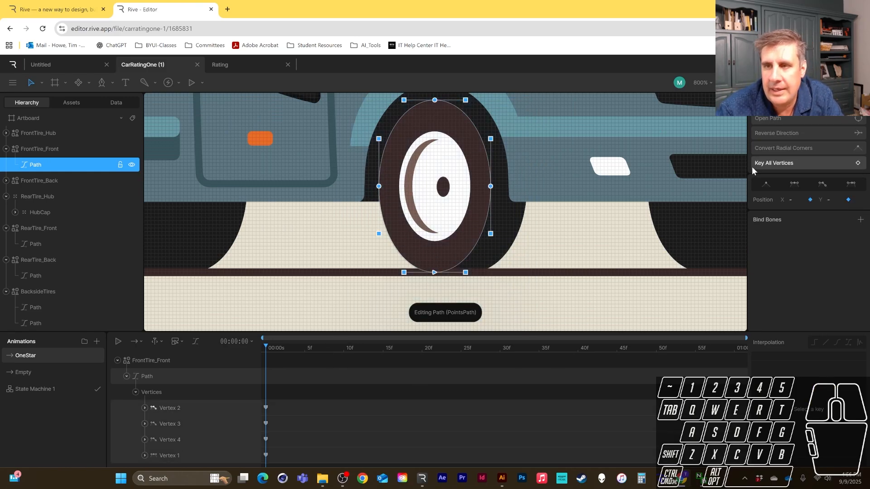
pyautogui.click(344, 348)
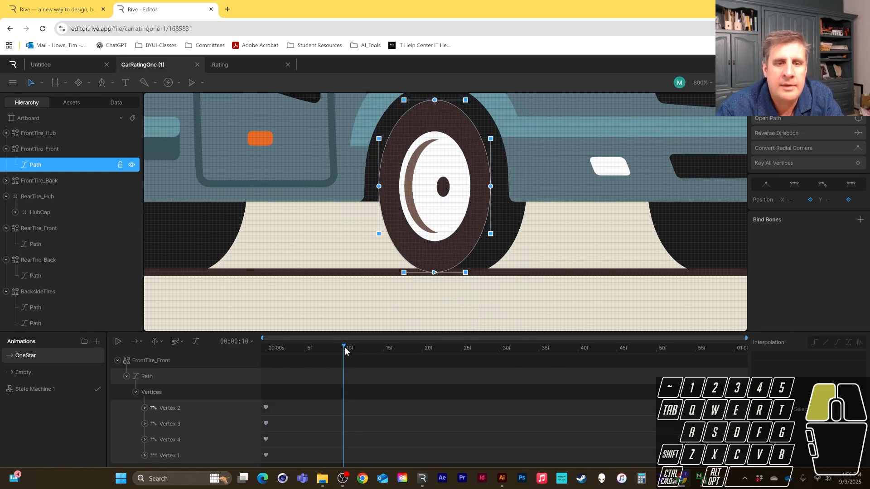
pyautogui.click(782, 162)
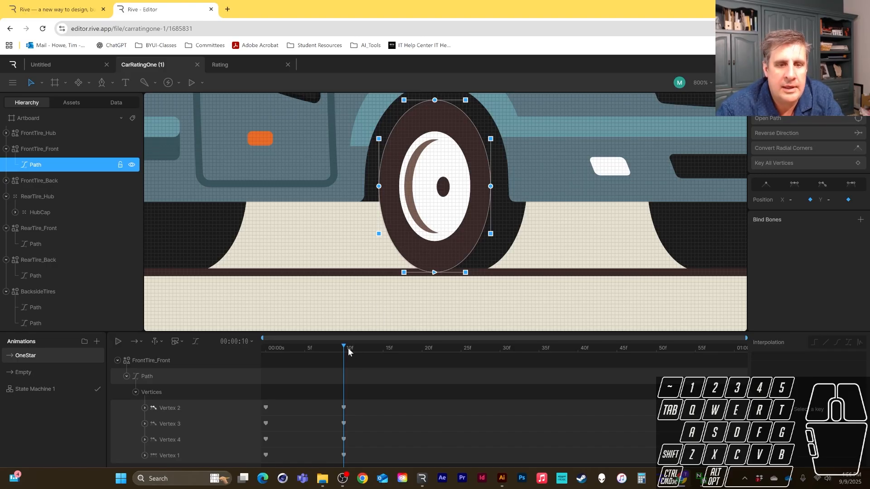
# At frame 20 of OneStar, raise the front tire path's bottom vertex to ground level at Y 18.73.
pyautogui.moveTo(349, 352); pyautogui.dragTo(411, 360)
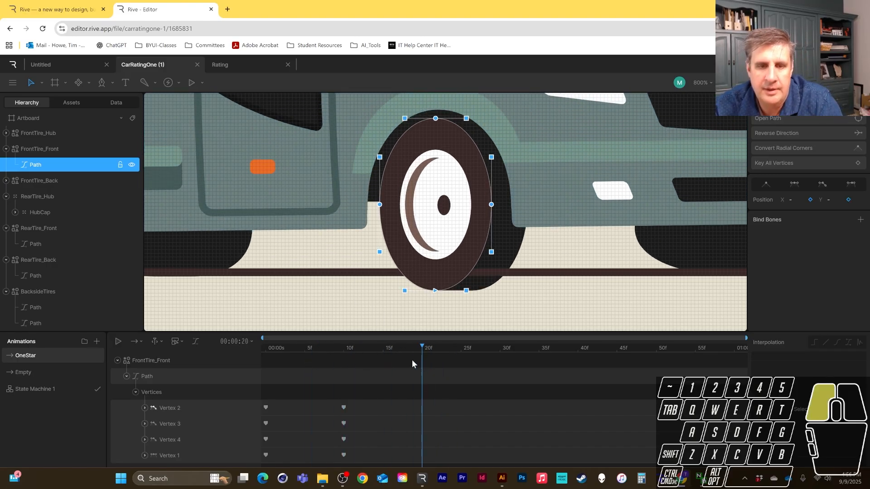
pyautogui.click(434, 294)
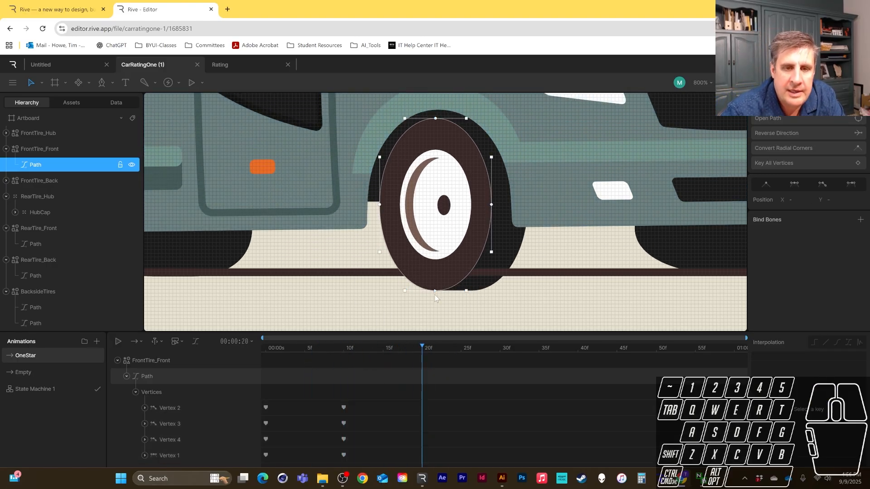
pyautogui.moveTo(434, 291); pyautogui.dragTo(435, 272)
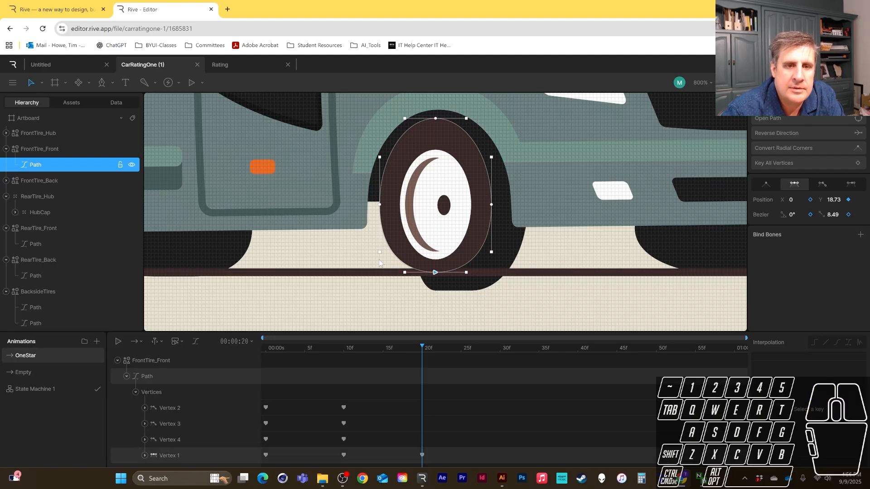
# Bulge the tire's sides with mirrored vertices: left at X -17.43, Y -0.68, right at X 17.23 with its lower handle angled outward.
pyautogui.moveTo(380, 204); pyautogui.dragTo(371, 206)
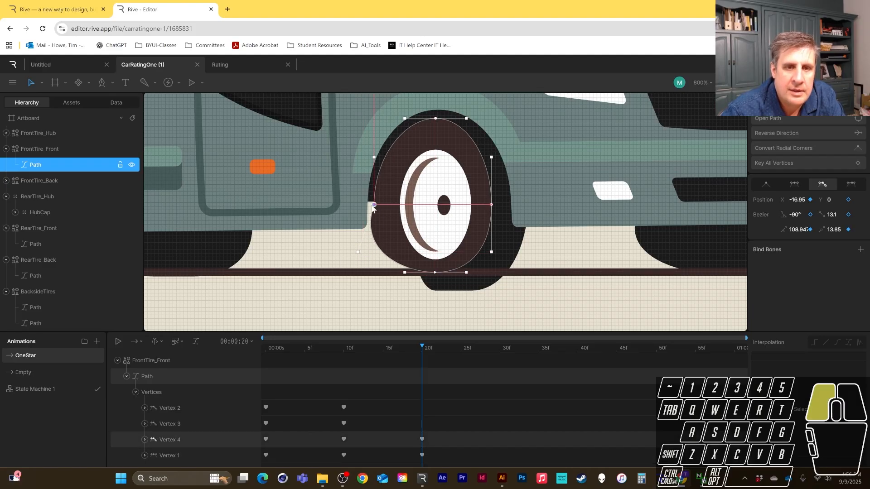
pyautogui.click(794, 184)
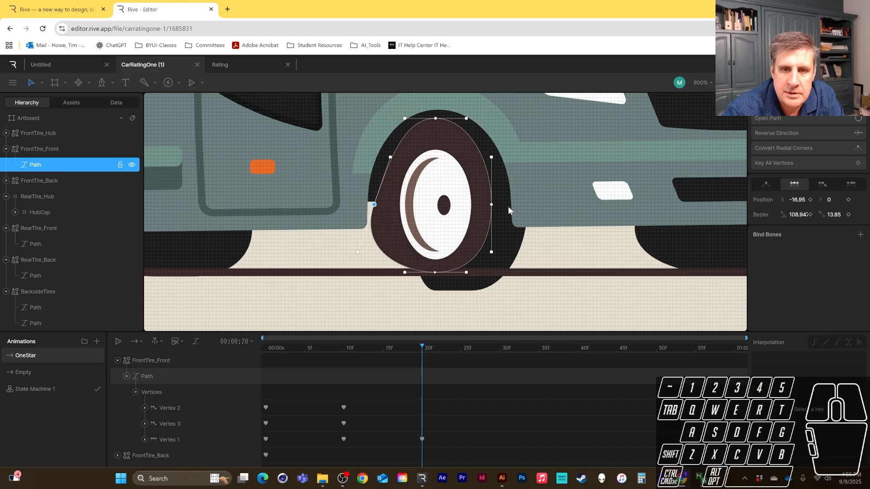
pyautogui.moveTo(492, 204); pyautogui.dragTo(498, 204)
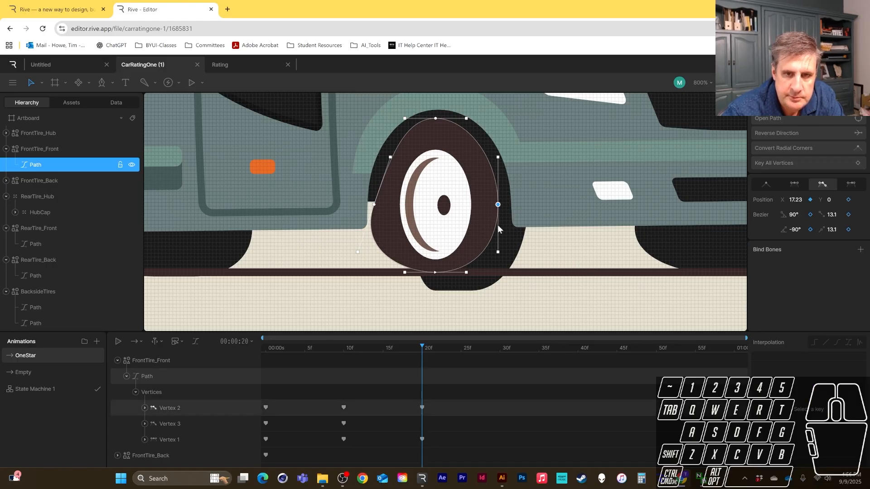
pyautogui.click(792, 184)
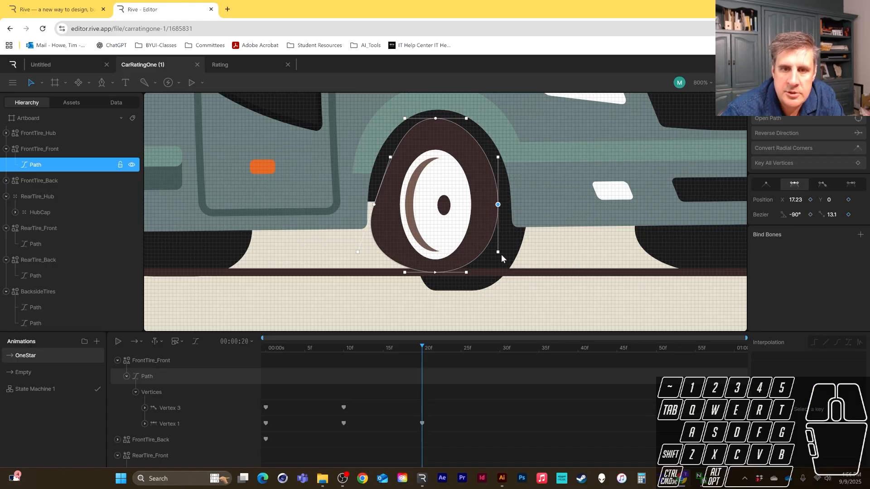
pyautogui.moveTo(498, 252); pyautogui.dragTo(508, 251)
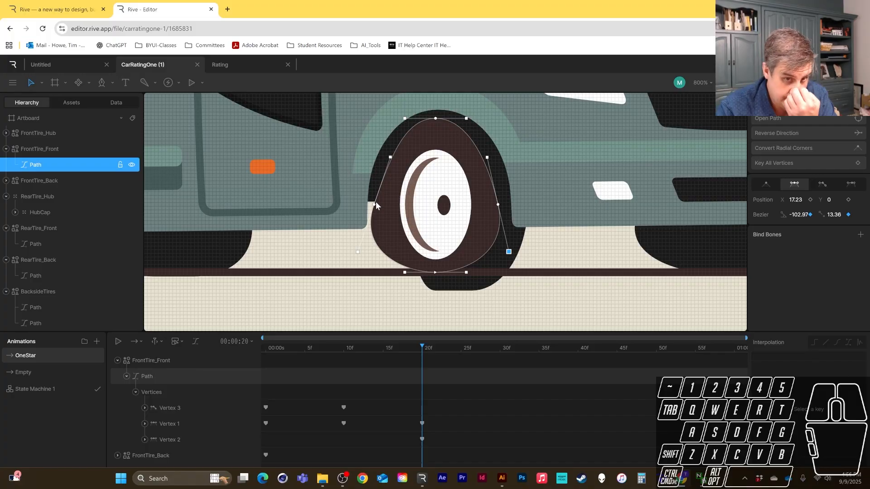
pyautogui.moveTo(374, 203); pyautogui.dragTo(372, 202)
# Flatten the tire's base by lengthening the bottom vertex's bezier handles to 17.43, and check the shape against the whole van.
pyautogui.scroll(-2, 434, 243)
pyautogui.scroll(1, 434, 242)
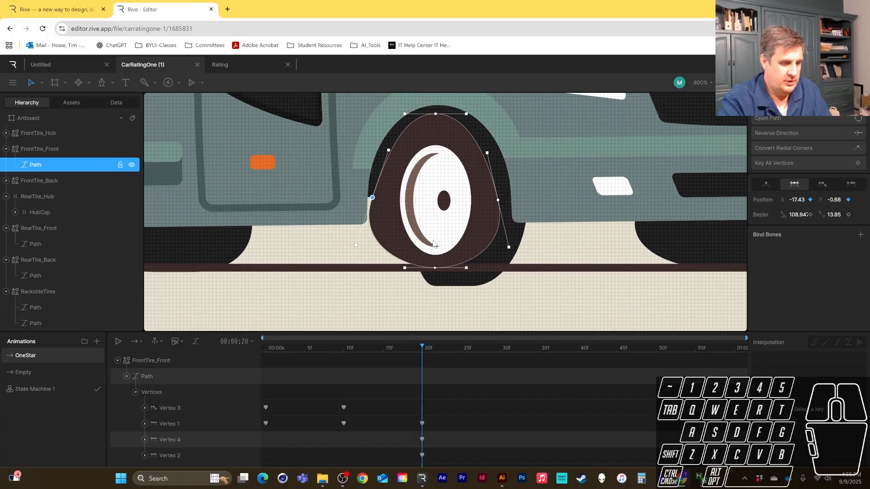
pyautogui.scroll(-2, 453, 229)
pyautogui.moveTo(405, 261); pyautogui.dragTo(368, 258)
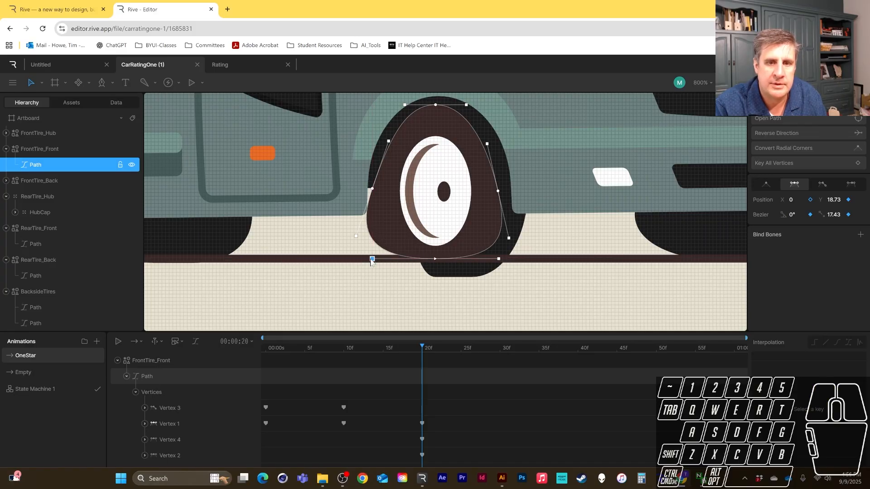
pyautogui.keyDown('ctrl'); pyautogui.scroll(-5, 446, 212); pyautogui.keyUp('ctrl')
pyautogui.keyDown('ctrl'); pyautogui.scroll(-4, 449, 224); pyautogui.keyUp('ctrl')
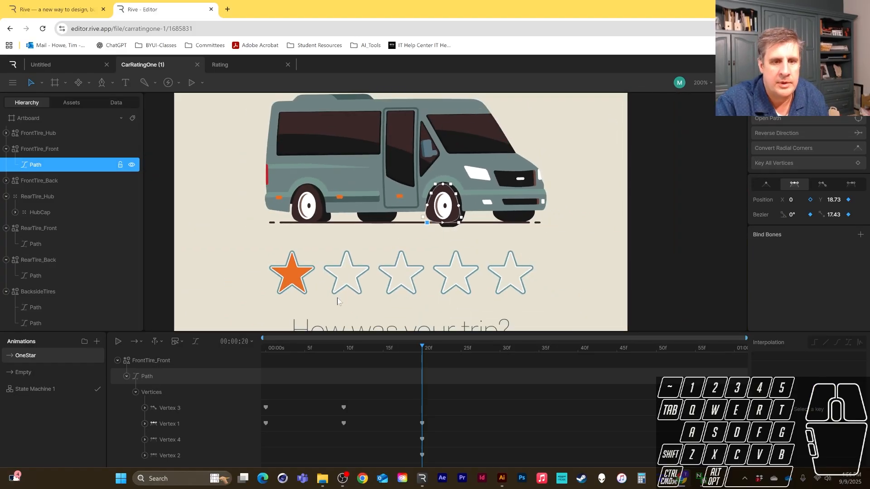
pyautogui.moveTo(417, 349)
pyautogui.mouseDown()
pyautogui.moveTo(335, 343)
pyautogui.moveTo(430, 349)
pyautogui.moveTo(420, 346)
pyautogui.mouseUp()
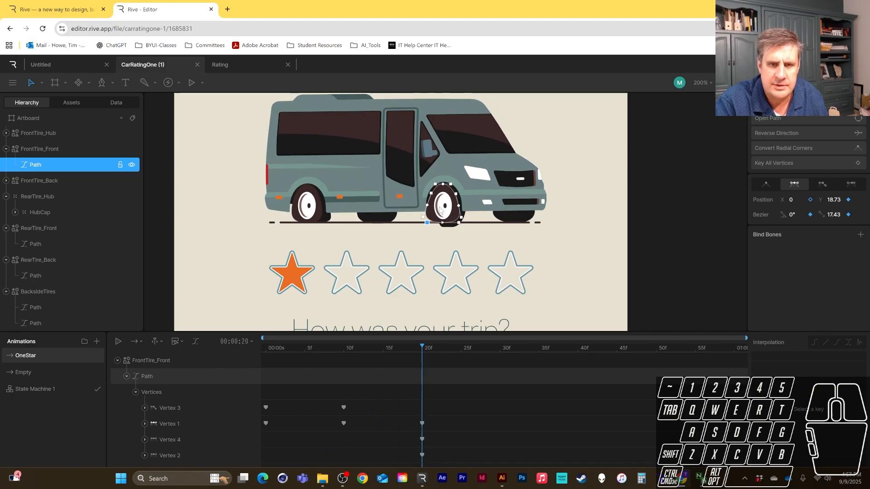
pyautogui.keyDown('ctrl'); pyautogui.scroll(4, 438, 212); pyautogui.keyUp('ctrl')
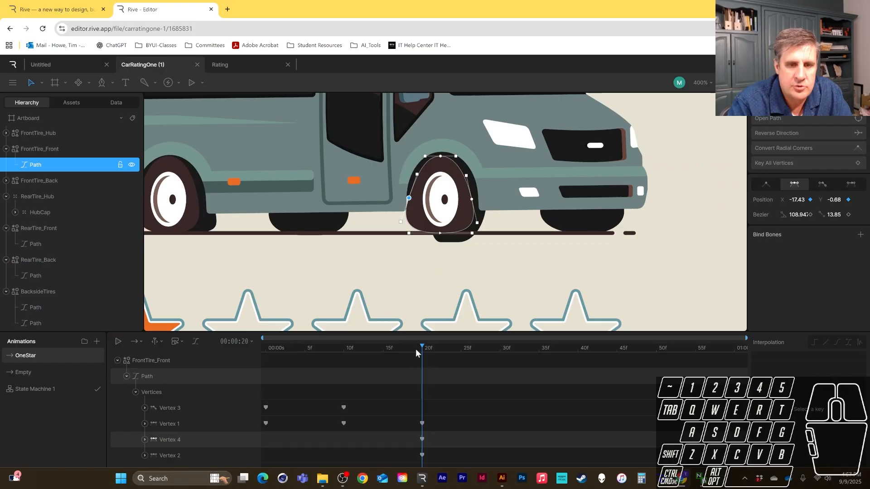
# At frame 0 of OneStar, straighten the front tire's left vertex handles to 90° with length 14.48.
pyautogui.moveTo(416, 349); pyautogui.dragTo(246, 336)
pyautogui.scroll(-3, 356, 405)
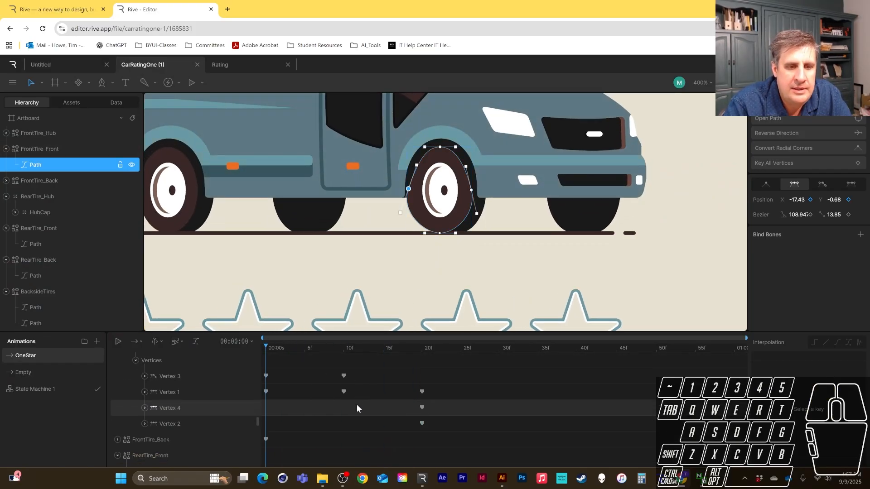
pyautogui.scroll(3, 355, 403)
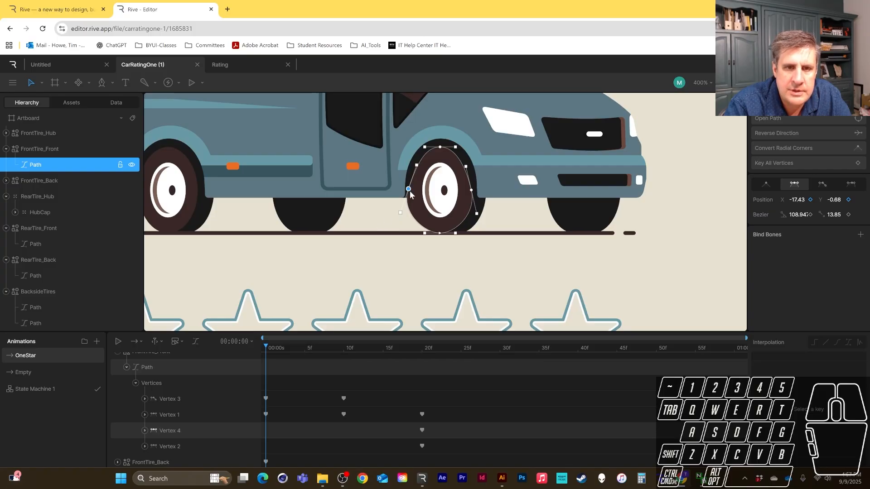
pyautogui.press('Escape')
pyautogui.press('Escape')
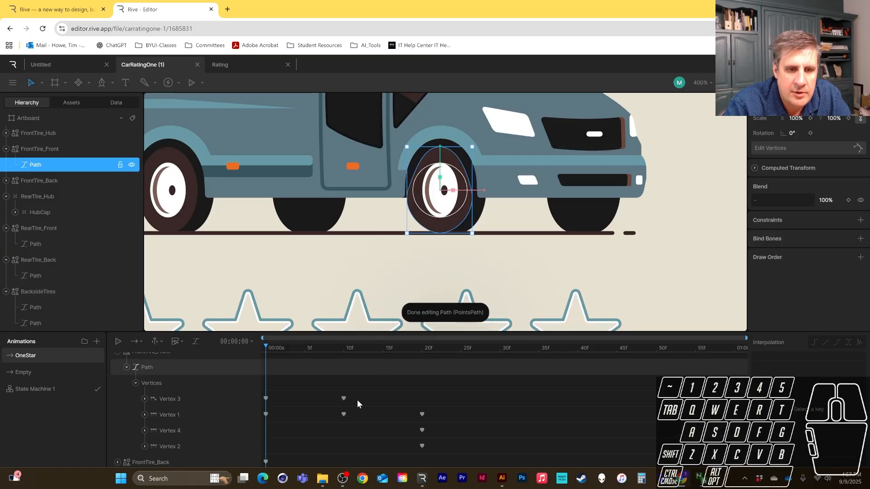
pyautogui.click(770, 149)
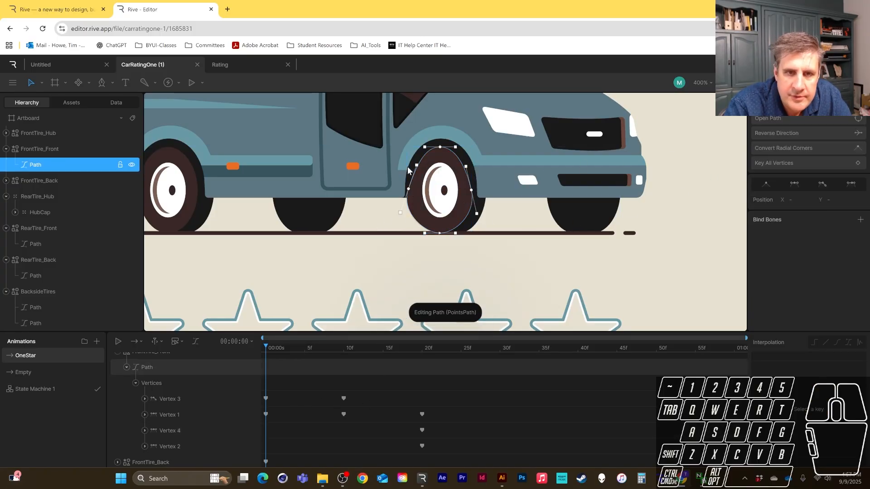
pyautogui.moveTo(418, 169); pyautogui.dragTo(408, 163)
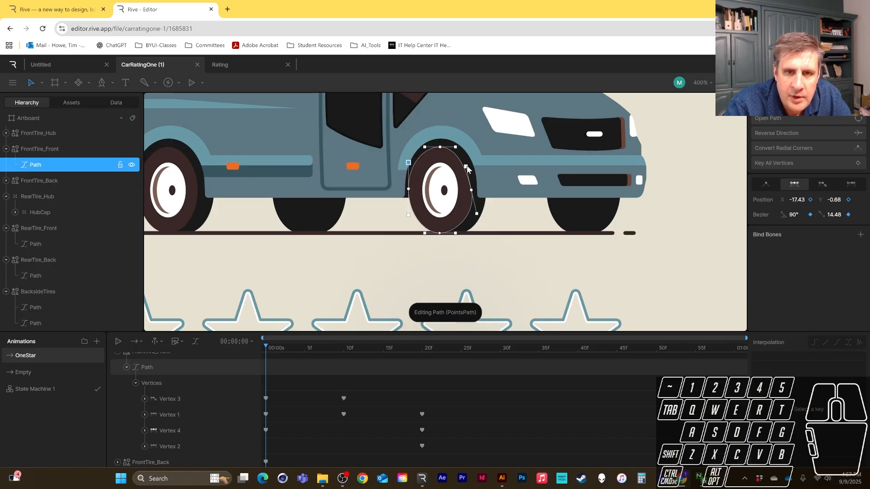
# Round the tire at frame 0 by making the right vertex's handles vertical, widening the bottom handles and setting the top-left handle to 8.77.
pyautogui.moveTo(466, 166); pyautogui.dragTo(472, 165)
pyautogui.moveTo(456, 234); pyautogui.dragTo(464, 234)
pyautogui.moveTo(424, 148); pyautogui.dragTo(424, 148)
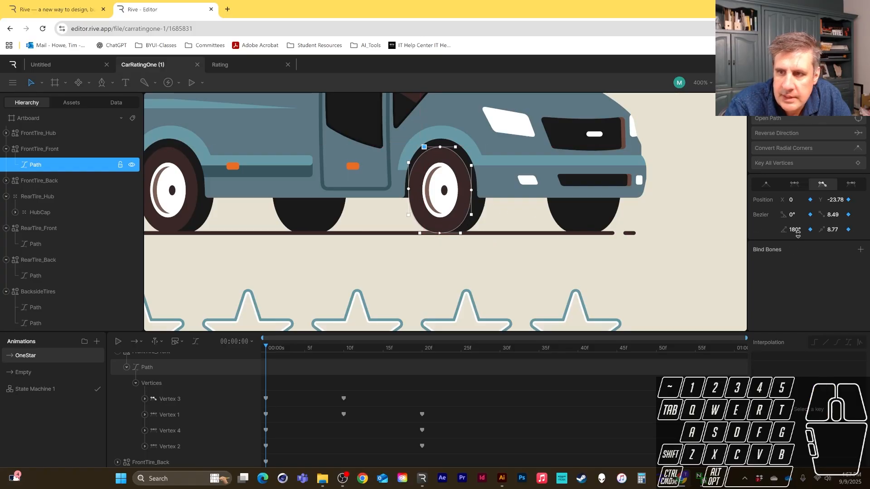
# Change the front tire's top vertex at frame 0 to the mirrored type and deselect it.
pyautogui.click(794, 185)
pyautogui.click(485, 224)
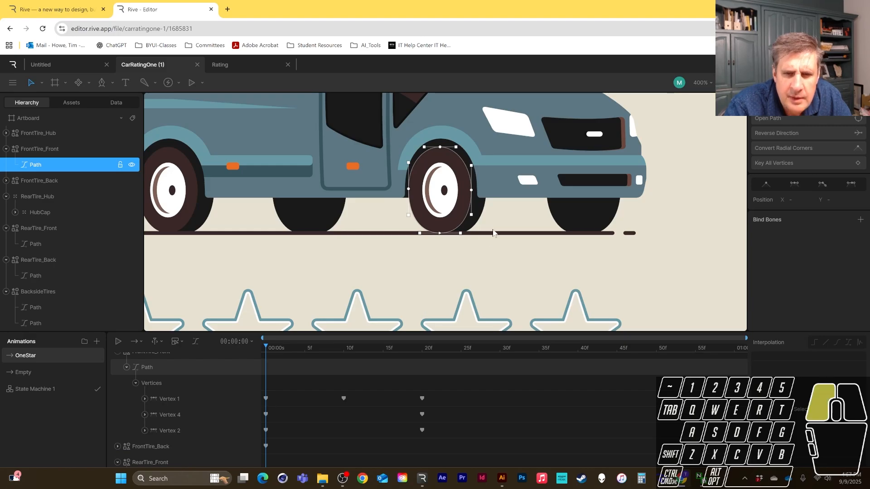
pyautogui.scroll(-1, 287, 421)
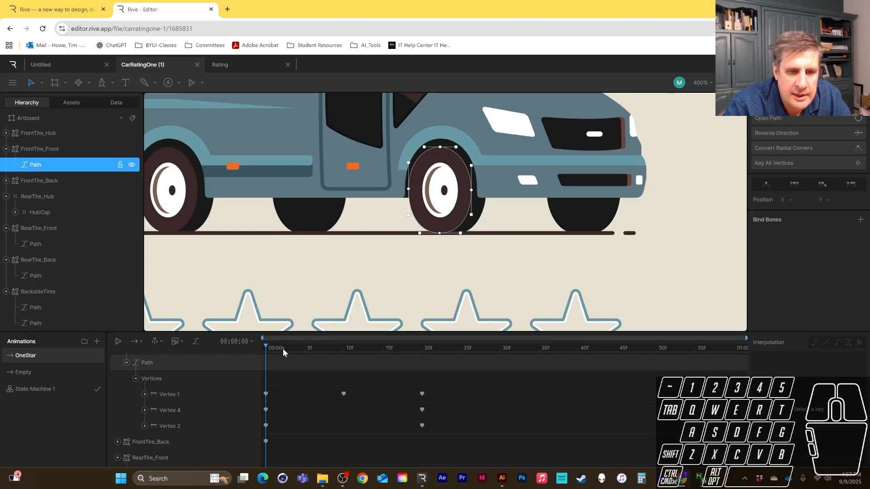
# Copy the frame 0 keyframes of the front tire's Vertex 1, Vertex 4 and Vertex 2 to frame 10, and scrub to check.
pyautogui.click(349, 349)
pyautogui.moveTo(295, 384); pyautogui.dragTo(254, 426)
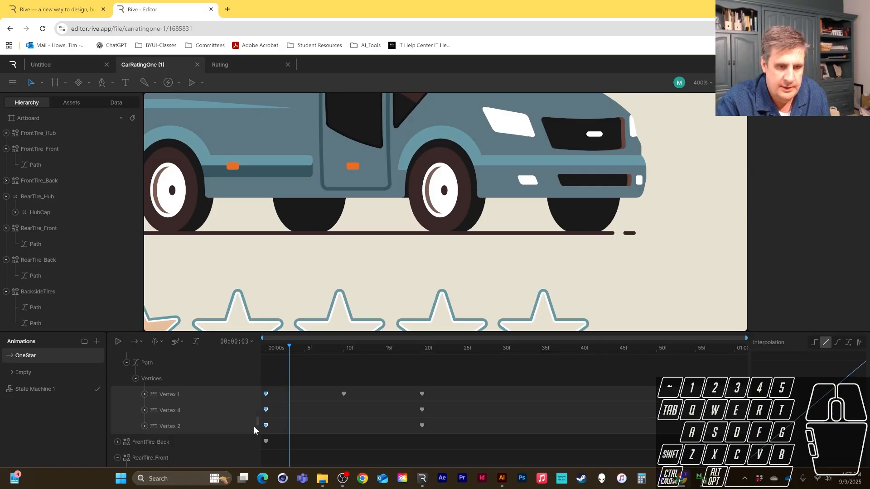
pyautogui.click(343, 349)
pyautogui.hotkey('ctrl', 'v')
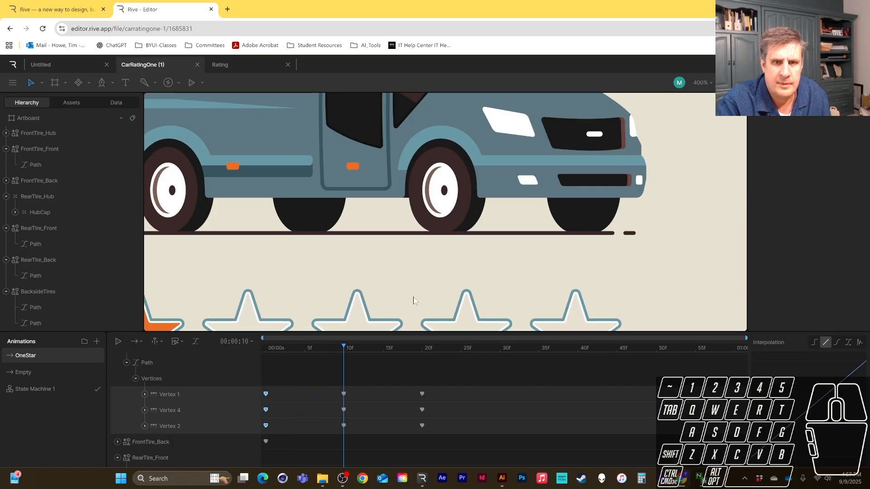
pyautogui.moveTo(345, 347); pyautogui.dragTo(413, 353)
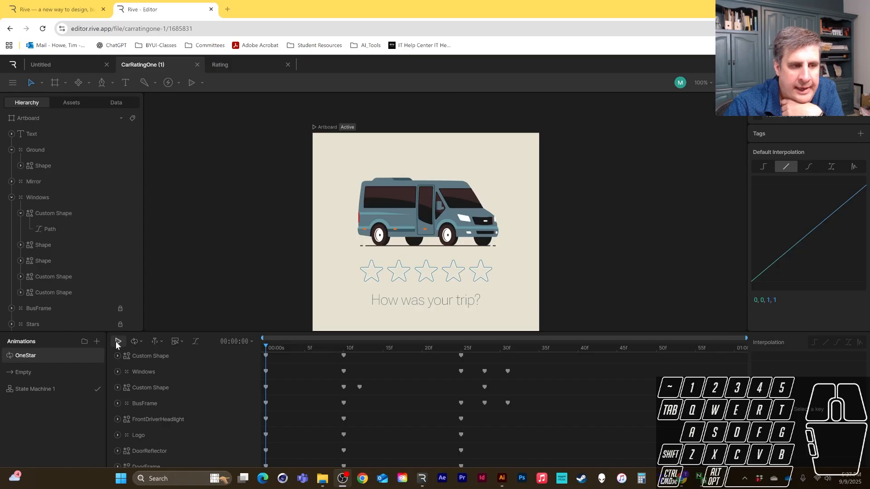
# Play the OneStar animation from its start to review the van's sagging motion.
pyautogui.click(118, 342)
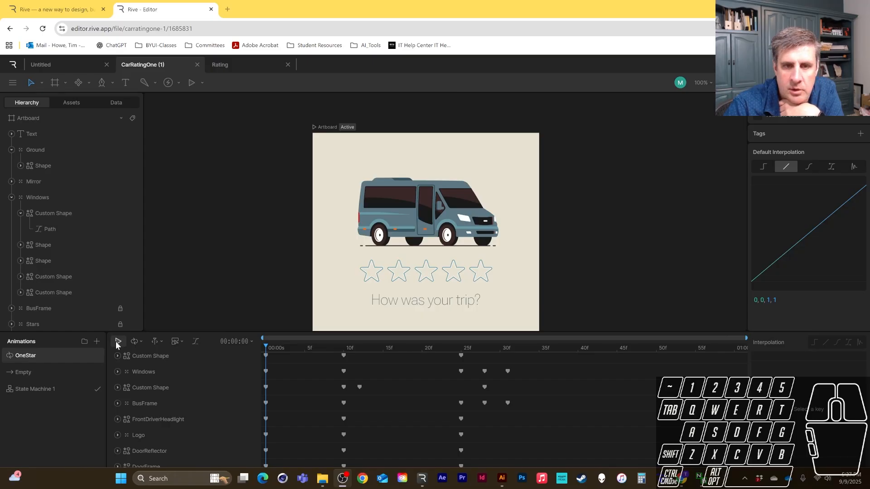
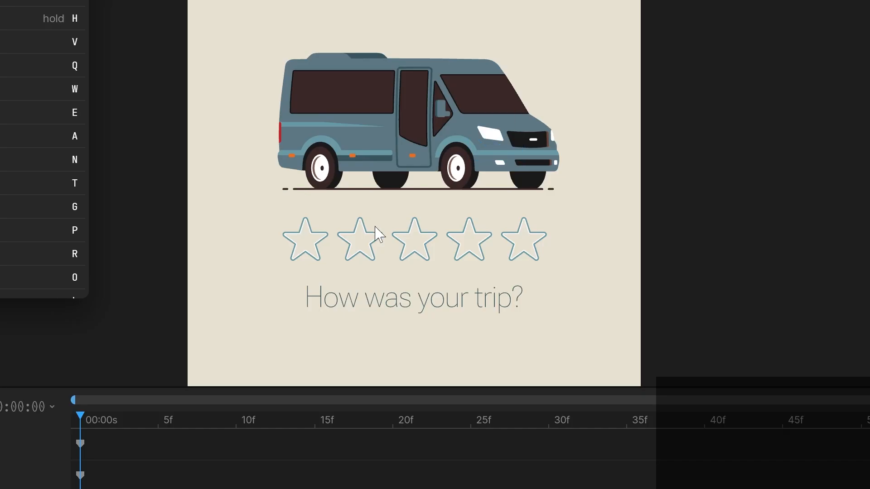
pyautogui.press('space')
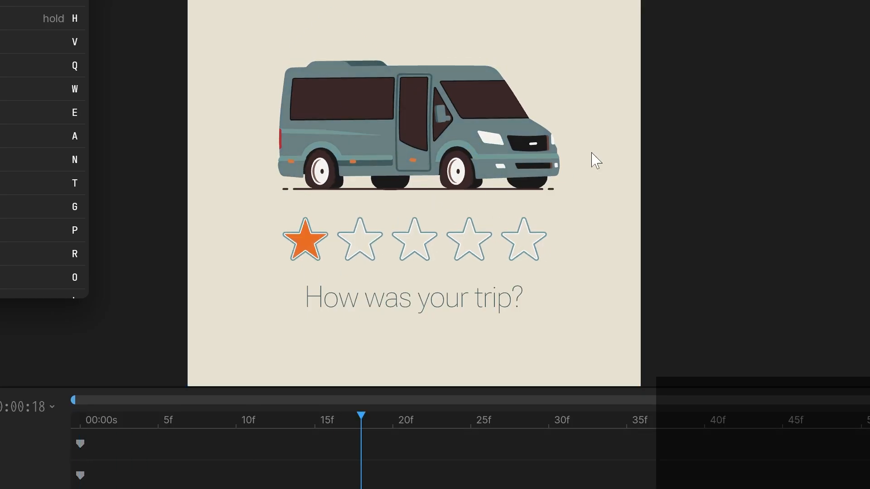
pyautogui.click(327, 165)
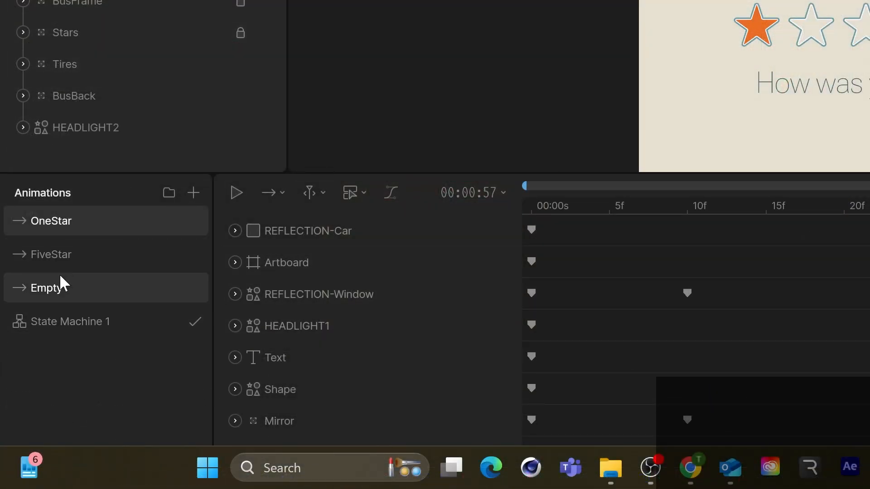
# Show the FiveStar and Empty animations to compare them with OneStar, changing nothing.
pyautogui.rightClick(66, 227)
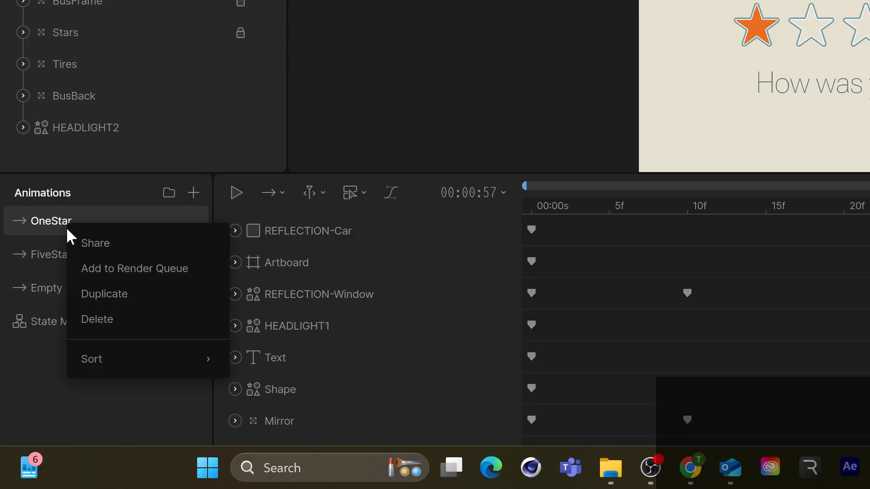
pyautogui.click(44, 257)
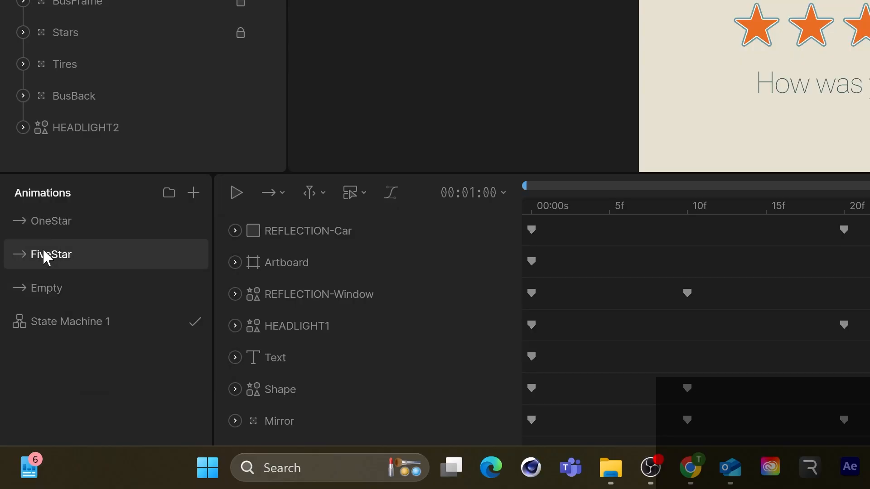
pyautogui.click(46, 290)
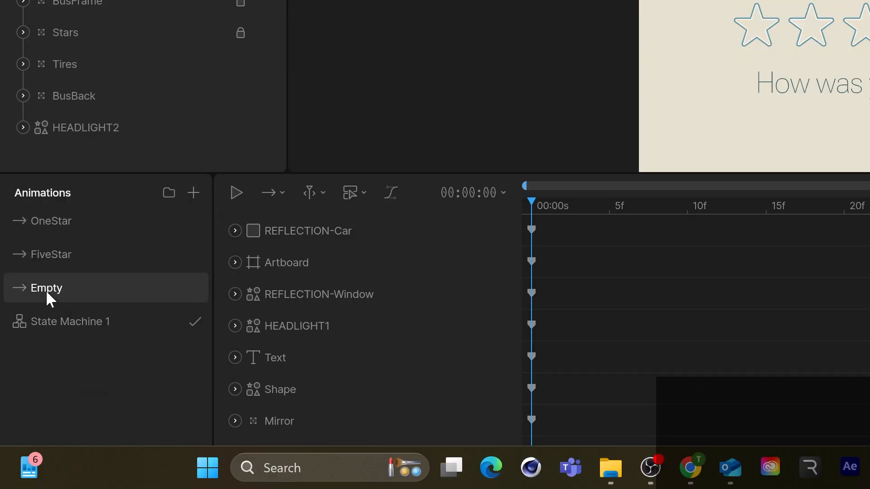
pyautogui.rightClick(46, 290)
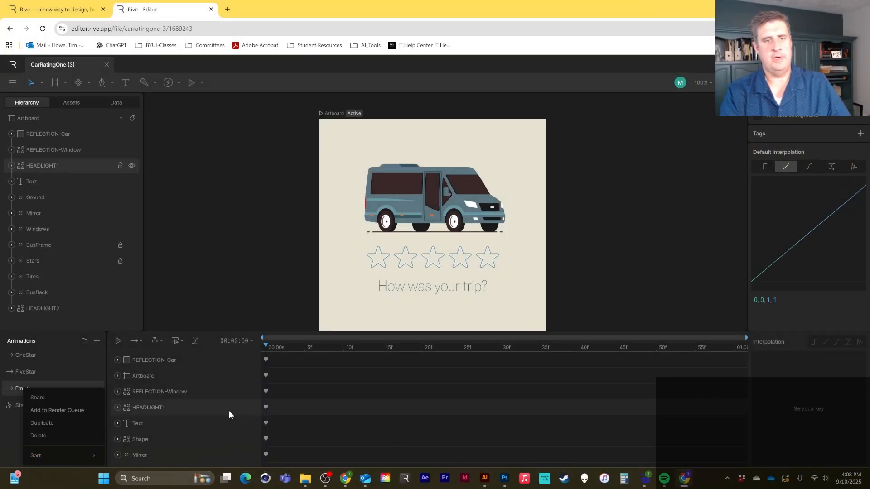
pyautogui.click(386, 384)
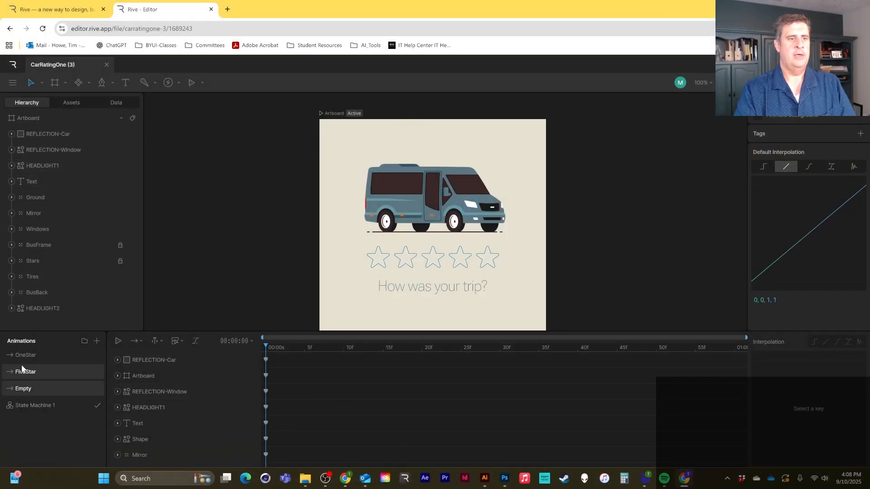
# Scrub the start of FiveStar, and play the OneStar and FiveStar animations once each.
pyautogui.click(32, 372)
pyautogui.click(279, 343)
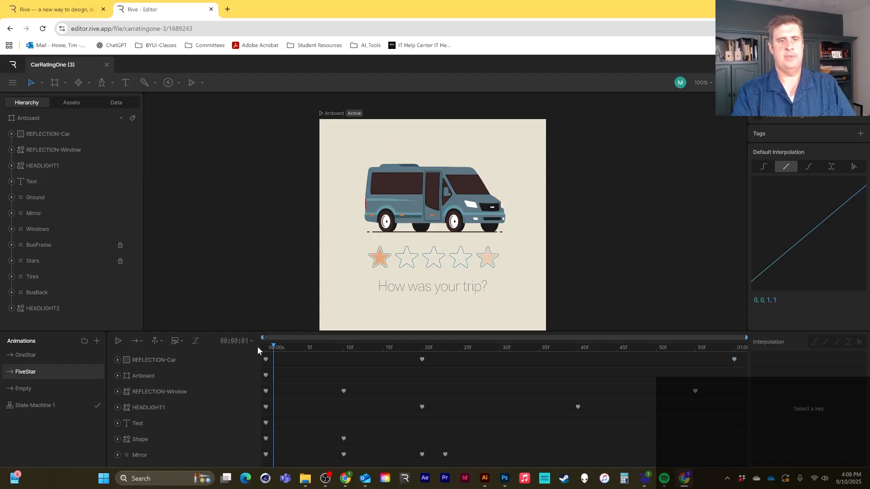
pyautogui.click(30, 356)
pyautogui.click(118, 341)
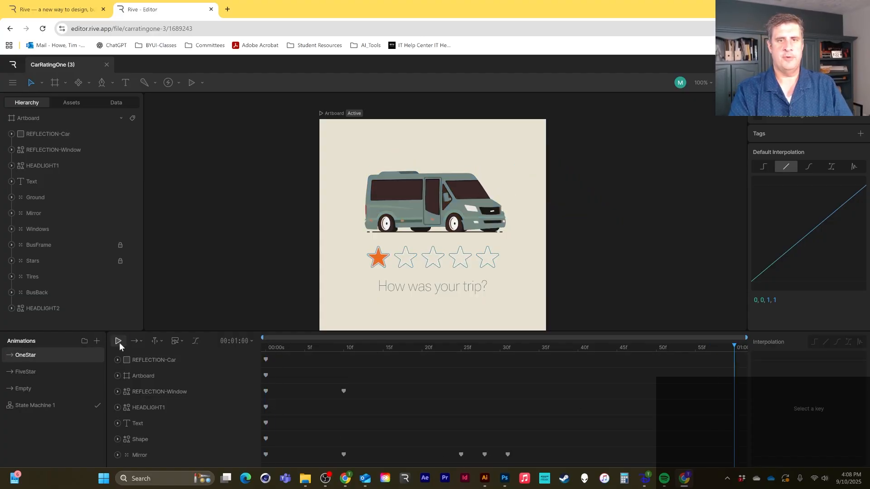
pyautogui.click(40, 372)
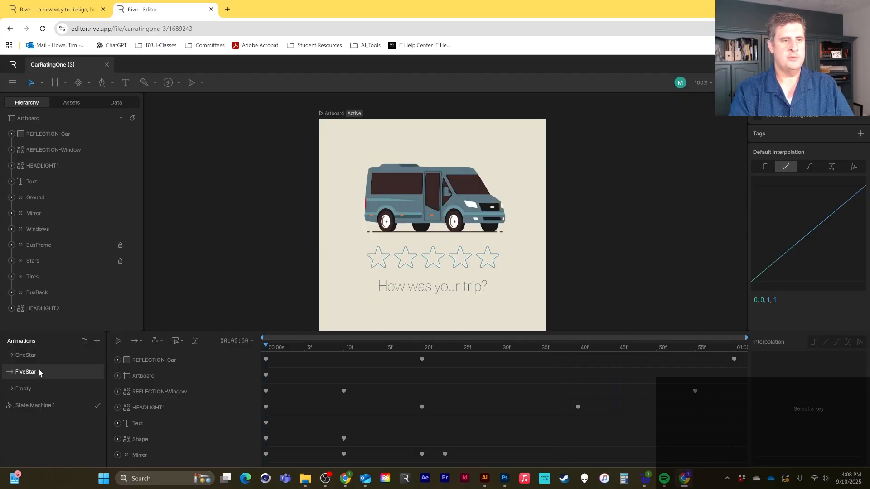
pyautogui.click(120, 341)
# Set the FiveStar animation to Loop, play it, and return the playhead to frame 0.
pyautogui.click(136, 340)
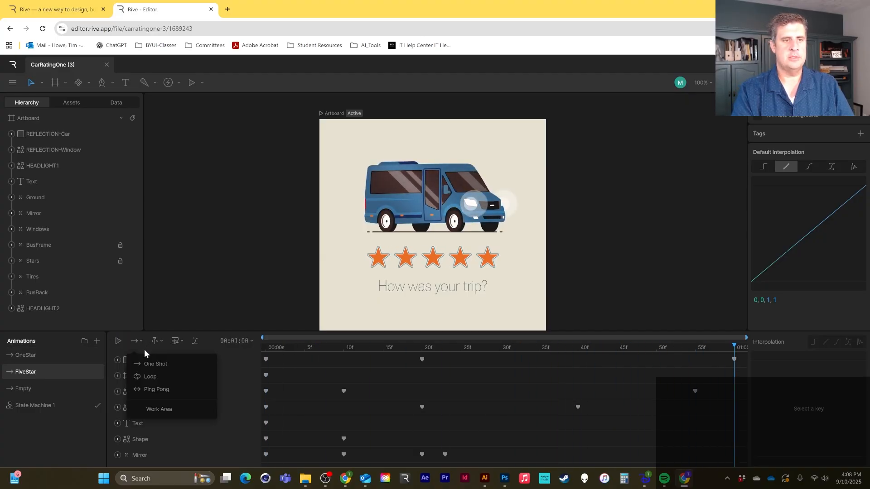
pyautogui.click(149, 377)
pyautogui.click(118, 341)
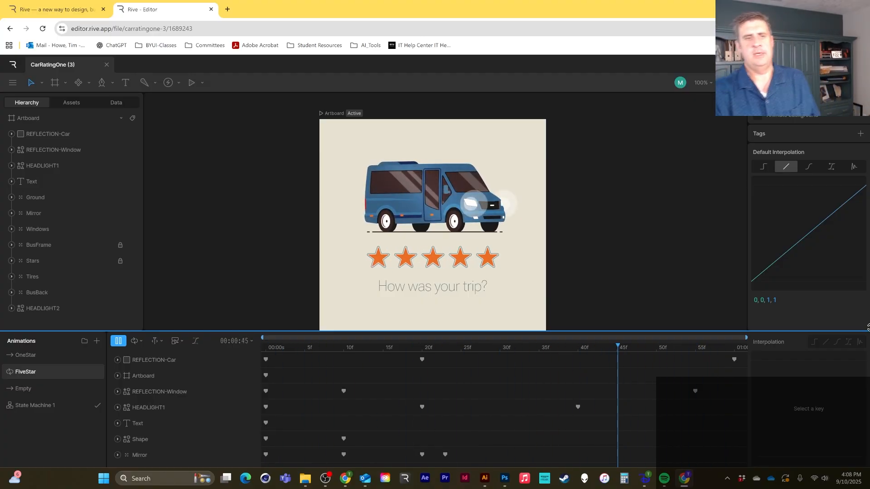
pyautogui.press('space')
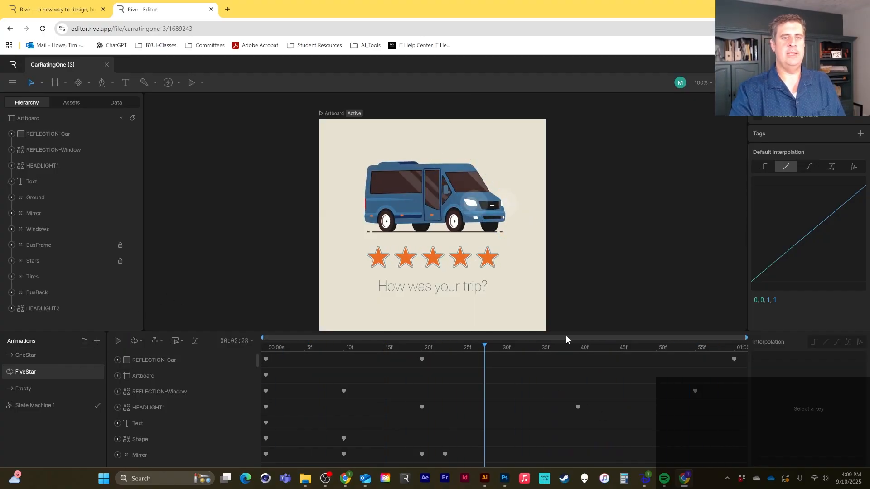
pyautogui.moveTo(474, 346); pyautogui.dragTo(266, 326)
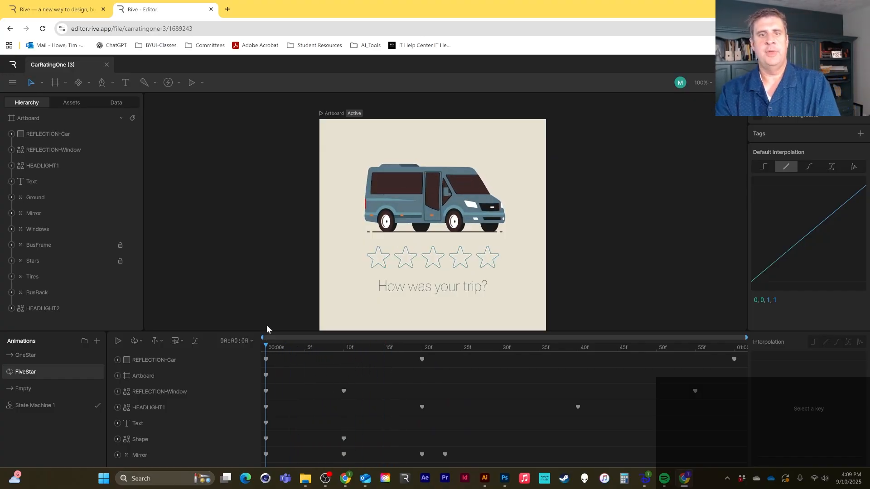
pyautogui.click(556, 195)
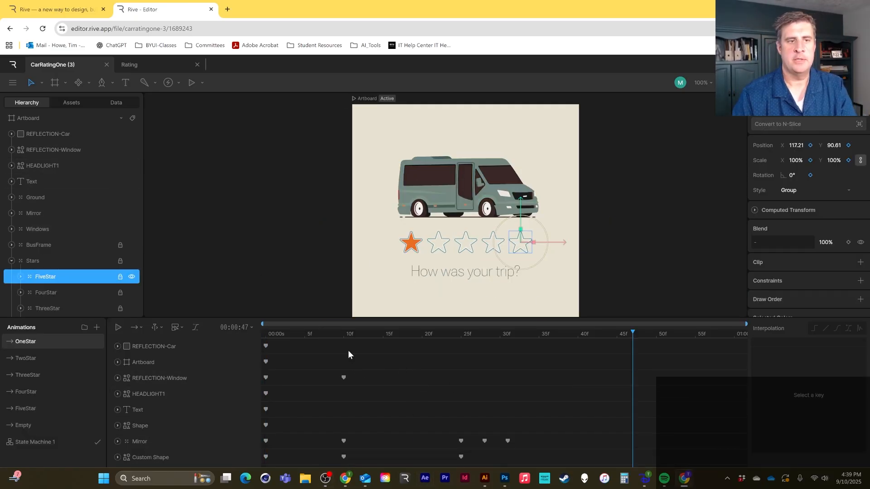
# Play the OneStar and FiveStar animations to compare the lowest and highest ratings.
pyautogui.click(69, 410)
pyautogui.click(45, 343)
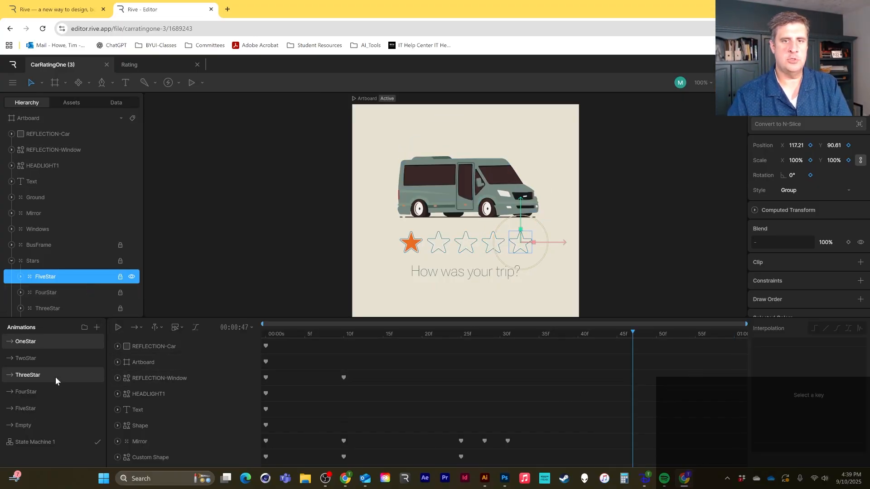
pyautogui.moveTo(311, 331); pyautogui.dragTo(252, 331)
pyautogui.press('space')
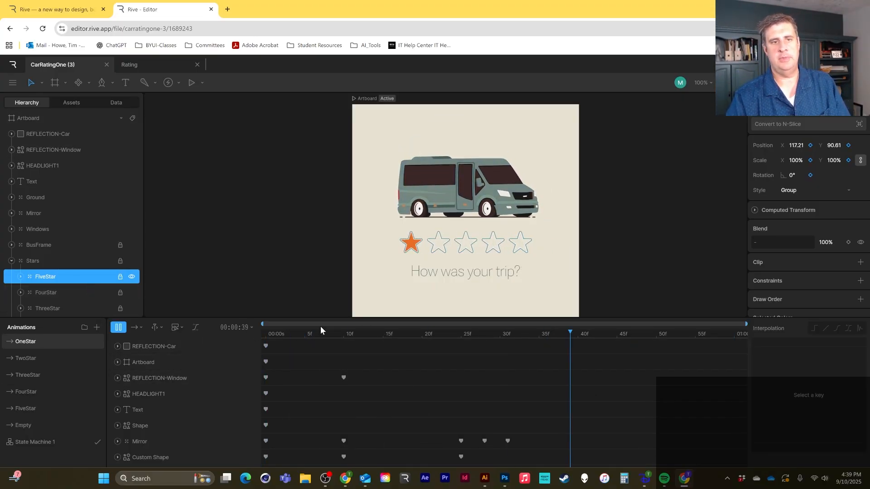
pyautogui.click(59, 409)
pyautogui.press('space')
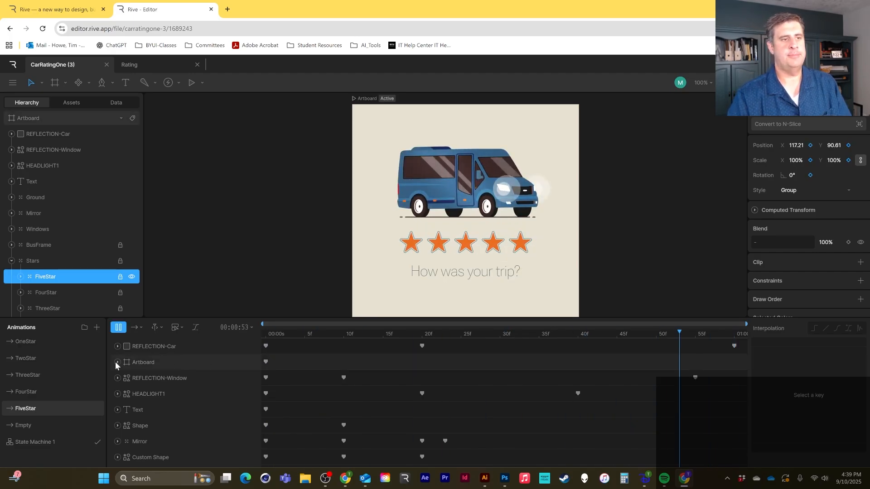
# Check TwoStar at frame 0 and play the Empty animation to review the unrated state.
pyautogui.click(37, 359)
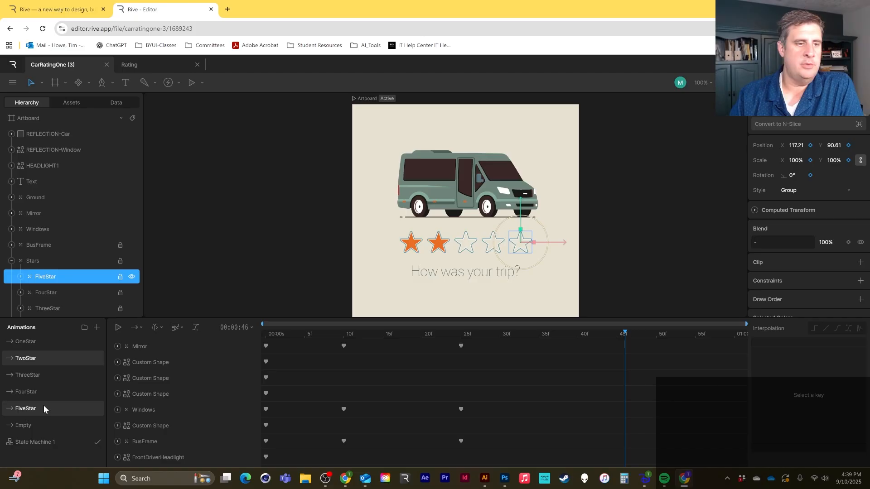
pyautogui.moveTo(295, 332); pyautogui.dragTo(264, 335)
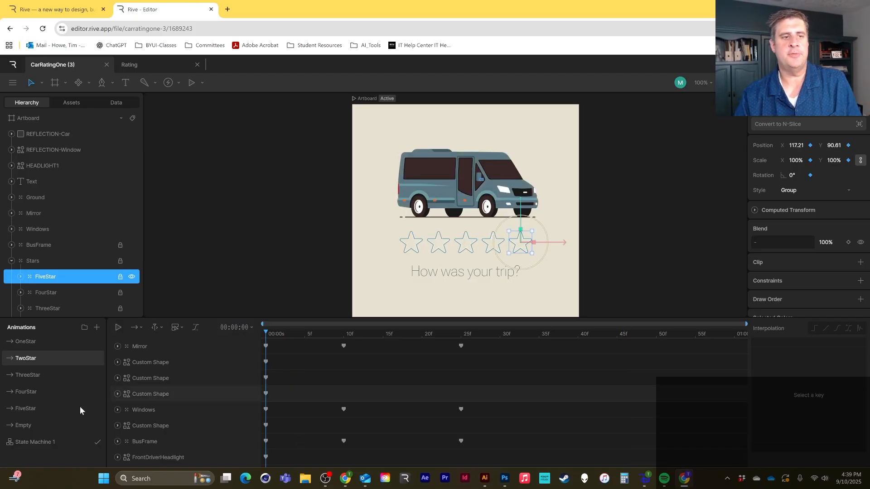
pyautogui.rightClick(37, 425)
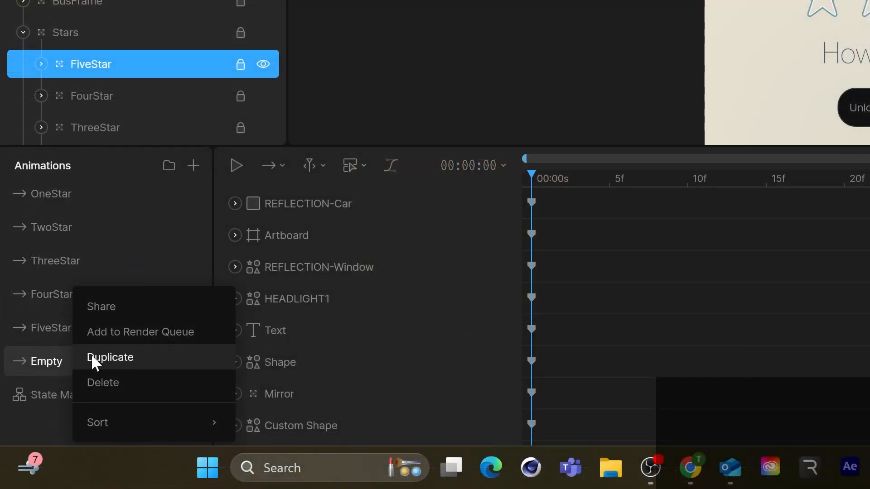
pyautogui.click(298, 387)
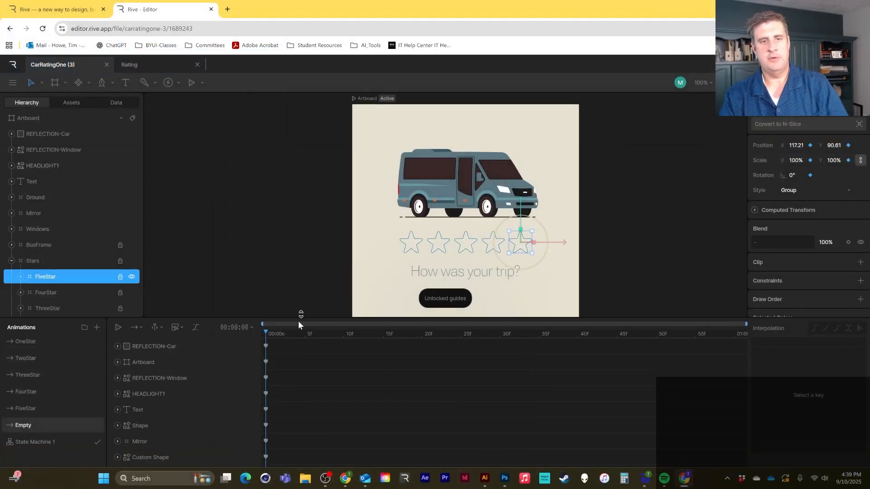
pyautogui.press('space')
pyautogui.press('space')
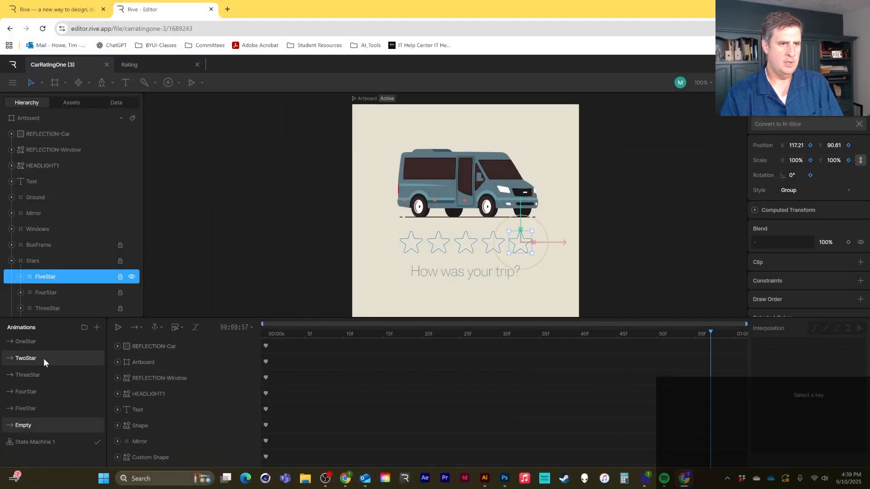
# Preview the TwoStar, ThreeStar, FourStar and FiveStar animations in order, scrubbing FiveStar to its end.
pyautogui.click(32, 360)
pyautogui.press('space')
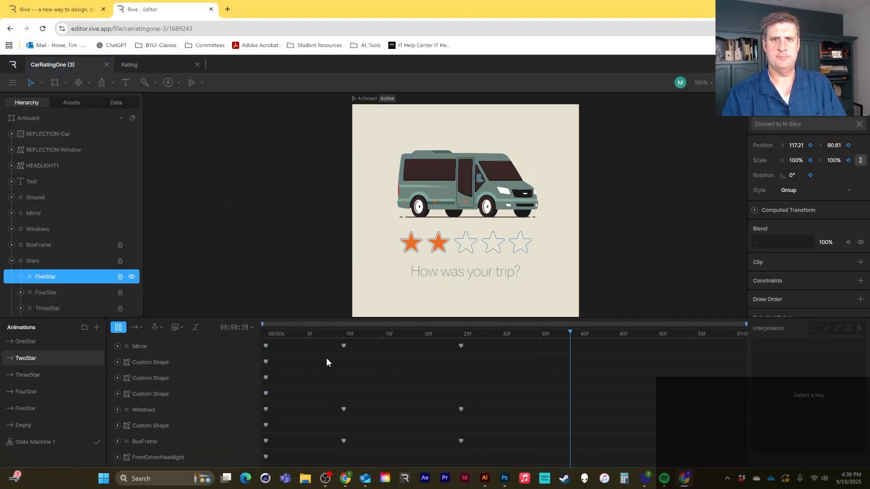
pyautogui.click(40, 379)
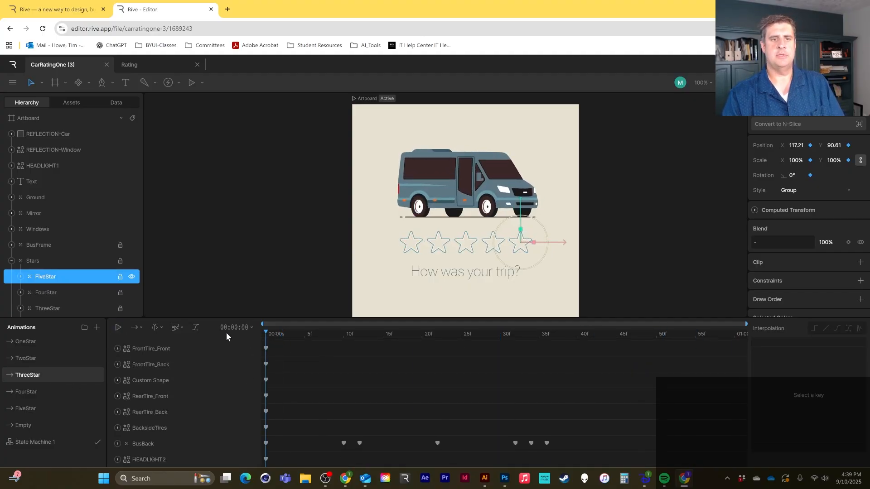
pyautogui.click(27, 391)
pyautogui.click(268, 334)
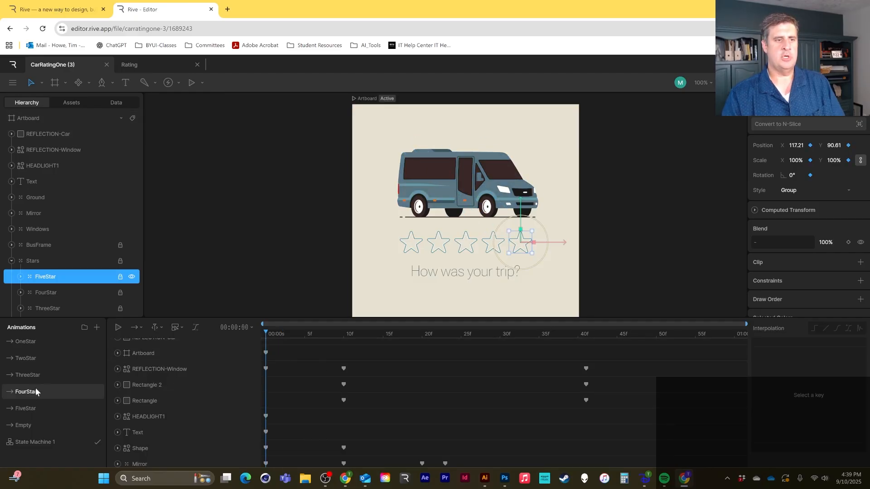
pyautogui.rightClick(24, 412)
pyautogui.click(383, 395)
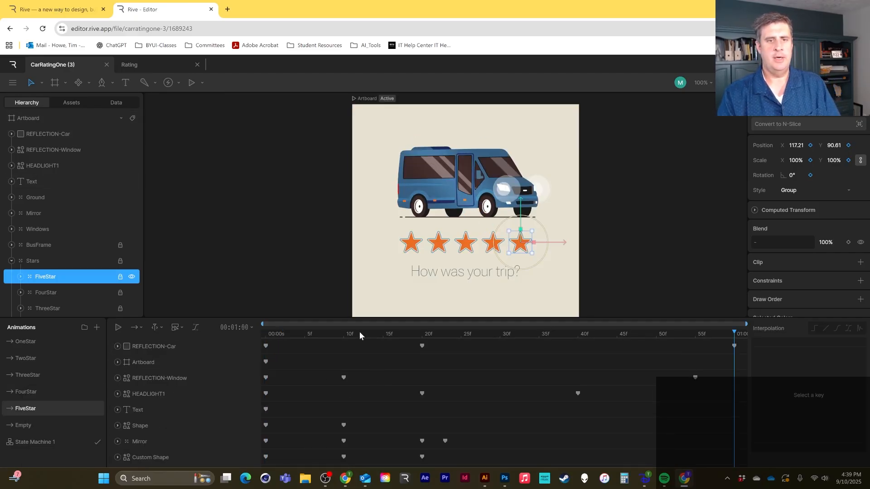
pyautogui.moveTo(355, 333); pyautogui.dragTo(834, 312)
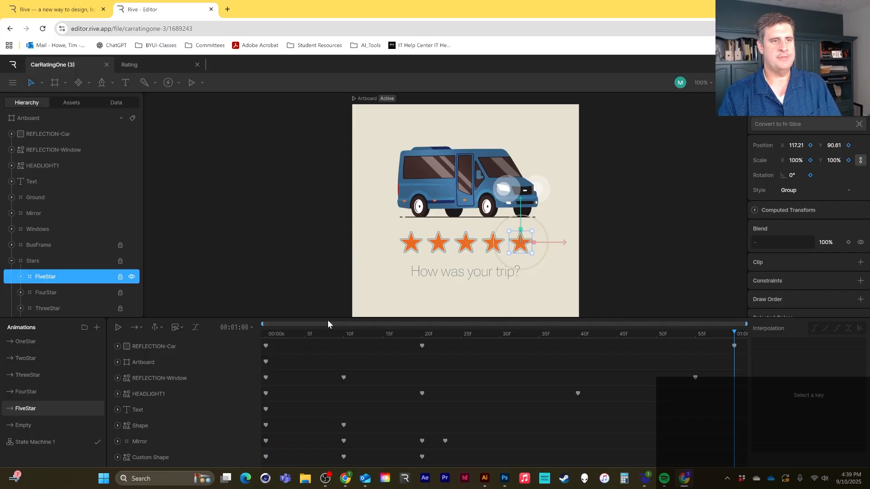
# Preview the FourStar animation against FiveStar, scrubbing and playing FourStar to check its motion.
pyautogui.click(48, 388)
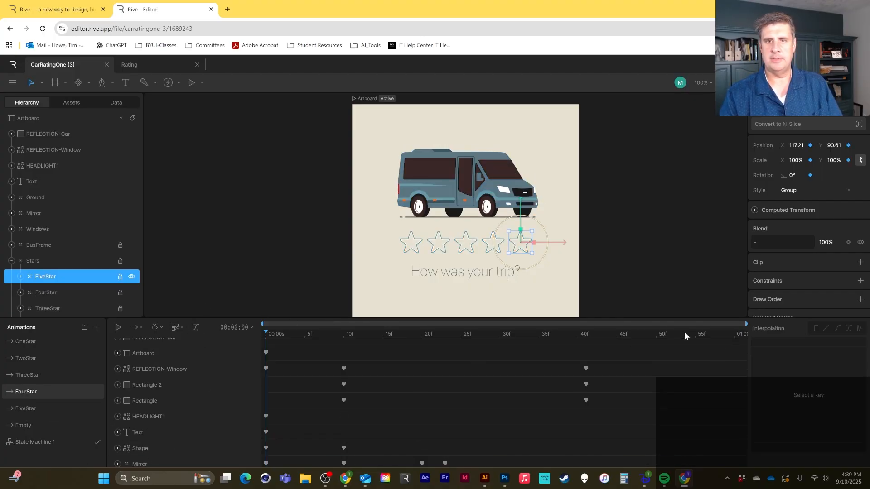
pyautogui.moveTo(684, 331); pyautogui.dragTo(748, 332)
pyautogui.click(47, 408)
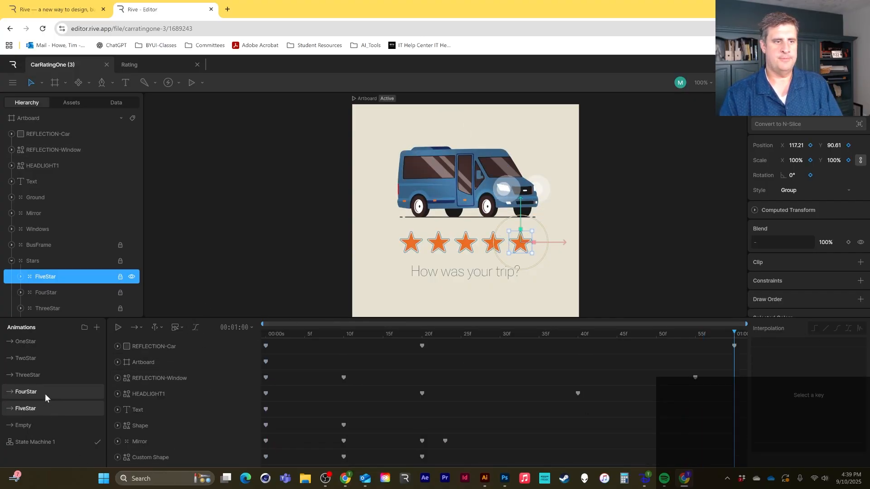
pyautogui.click(45, 393)
pyautogui.press('space')
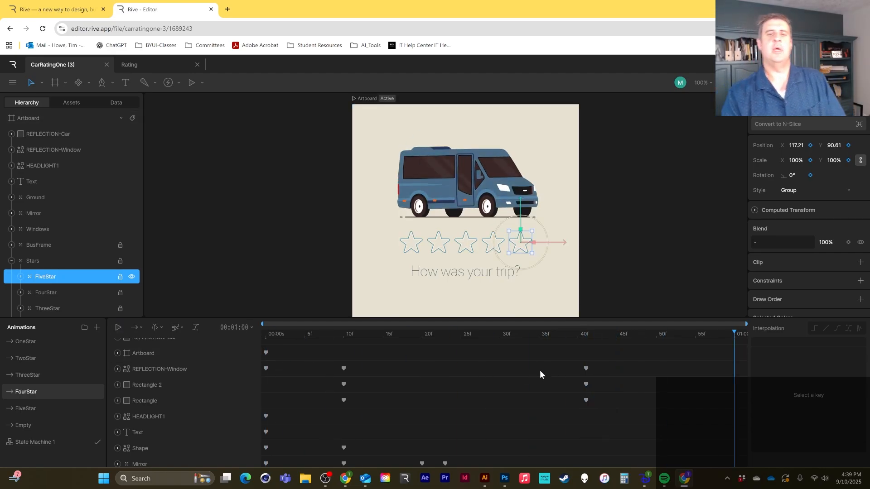
pyautogui.press('space')
pyautogui.press('space')
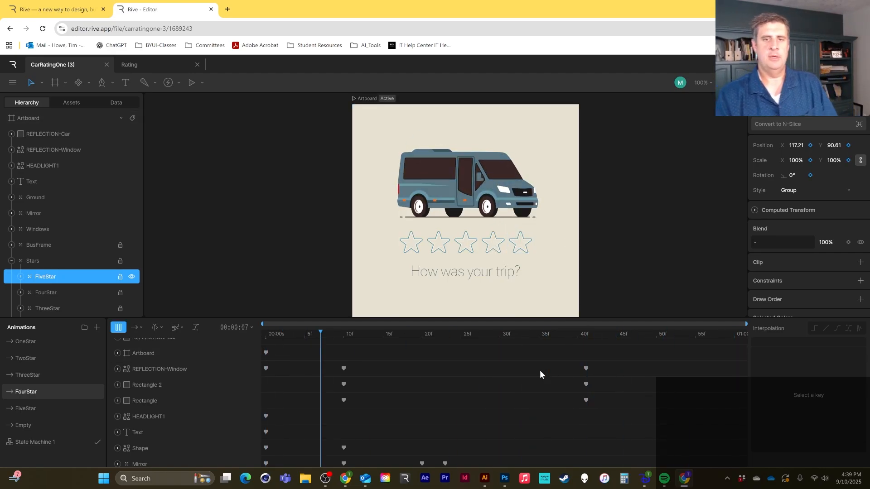
pyautogui.press('space')
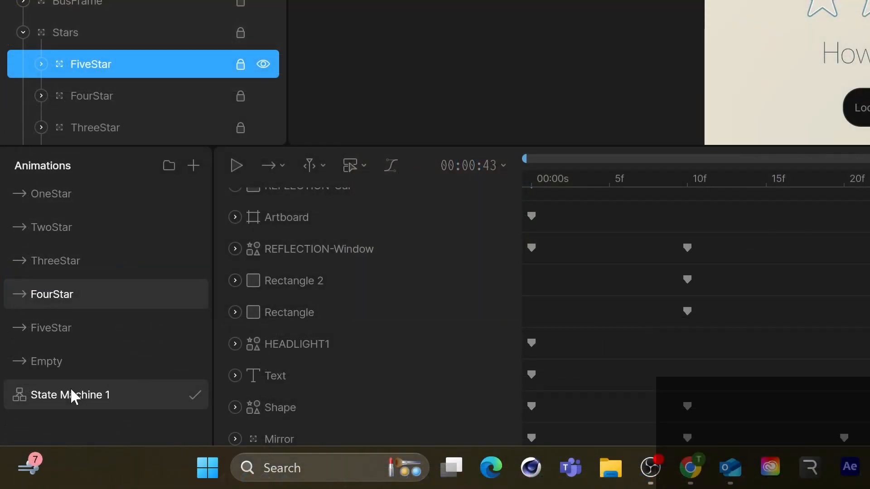
# Open State Machine 1 and add a Number input named Rating.
pyautogui.click(35, 440)
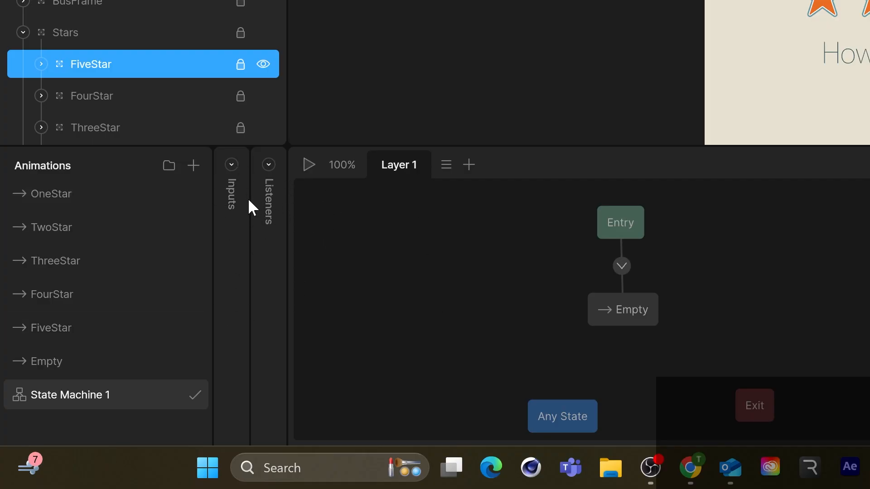
pyautogui.click(232, 164)
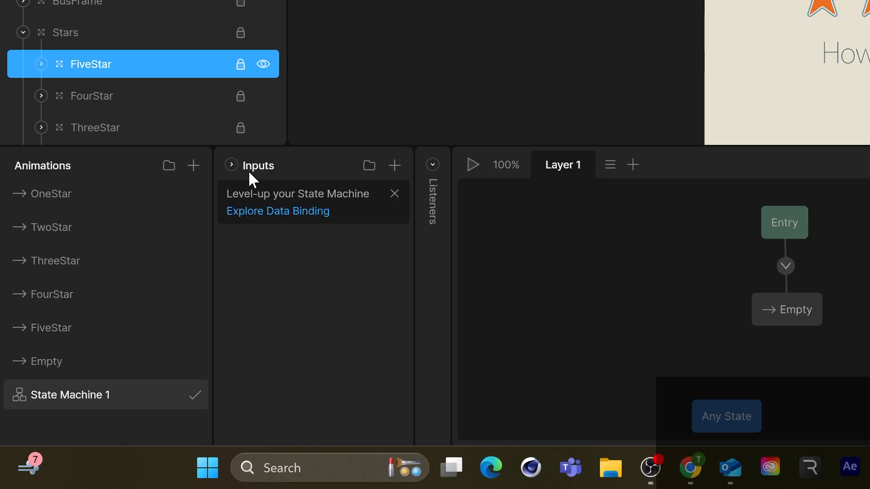
pyautogui.click(231, 166)
pyautogui.click(230, 165)
pyautogui.click(394, 166)
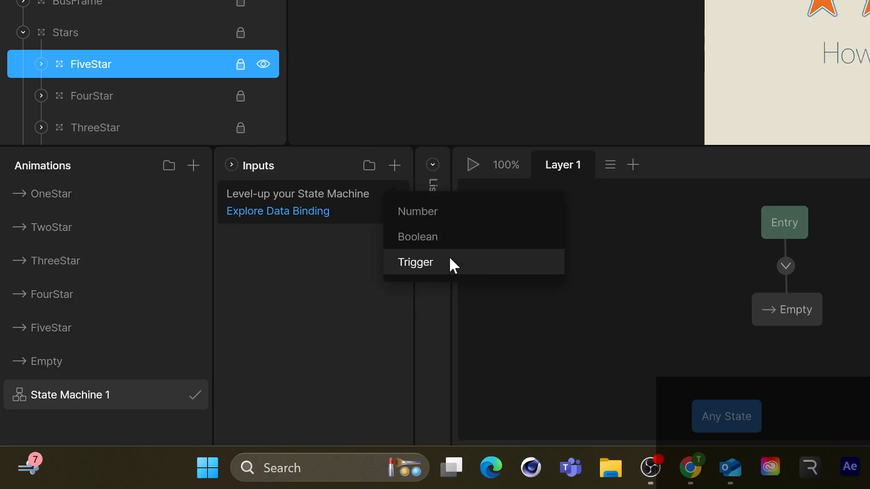
pyautogui.click(439, 211)
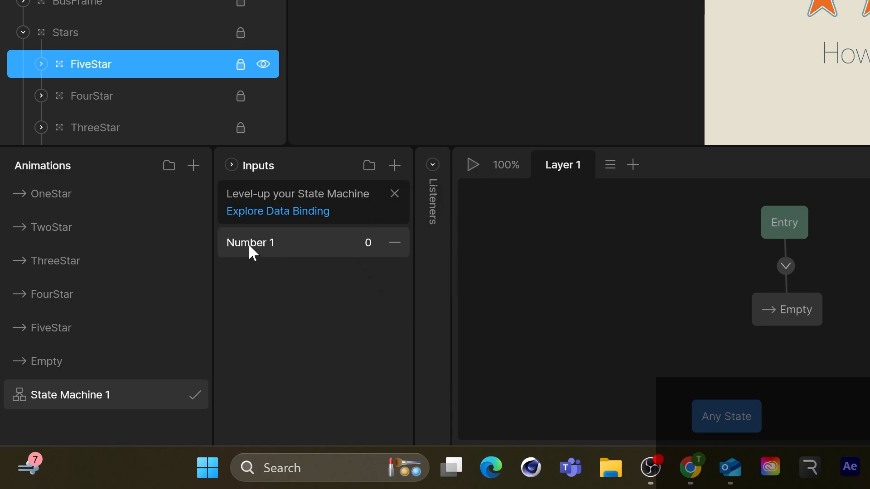
pyautogui.write('Rating')
# Show the state machine's listeners and add one targeting the OneStar group.
pyautogui.click(433, 165)
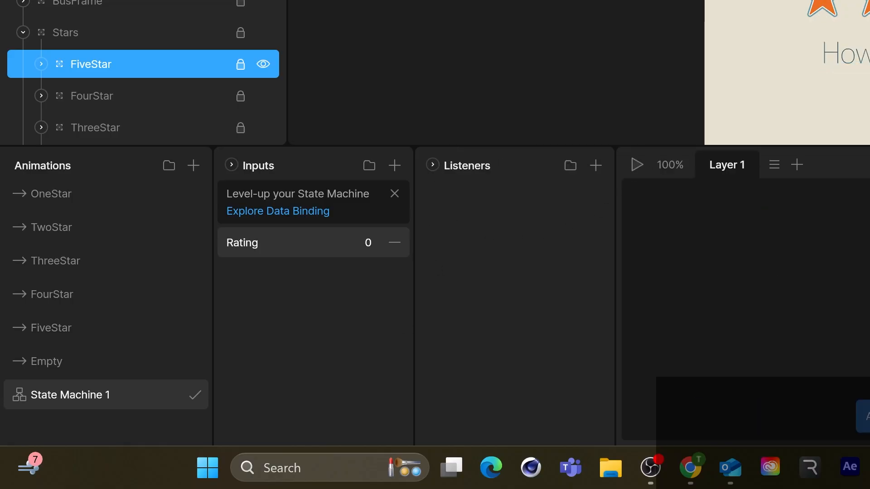
pyautogui.moveTo(869, 64); pyautogui.dragTo(830, 161)
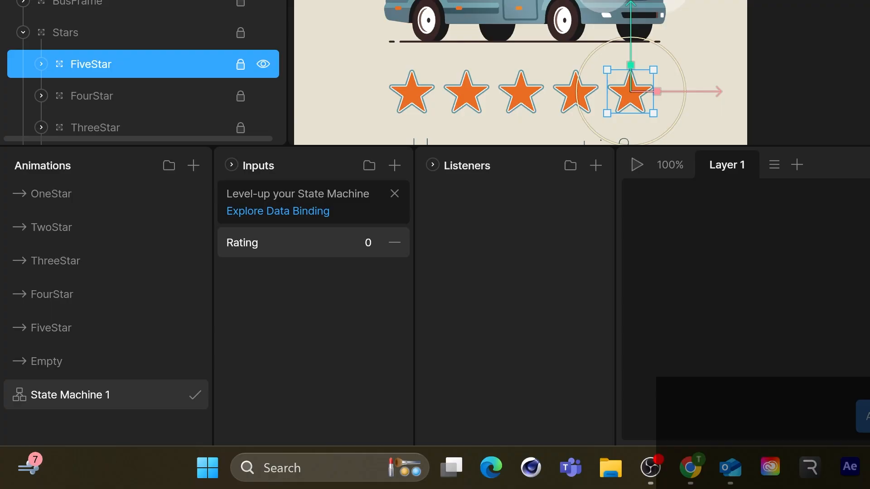
pyautogui.click(23, 33)
pyautogui.click(23, 33)
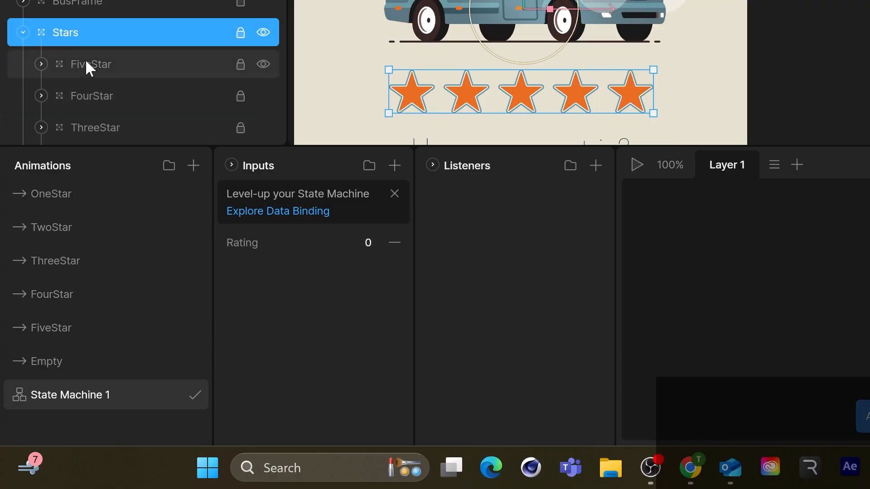
pyautogui.scroll(-3, 85, 68)
pyautogui.click(86, 57)
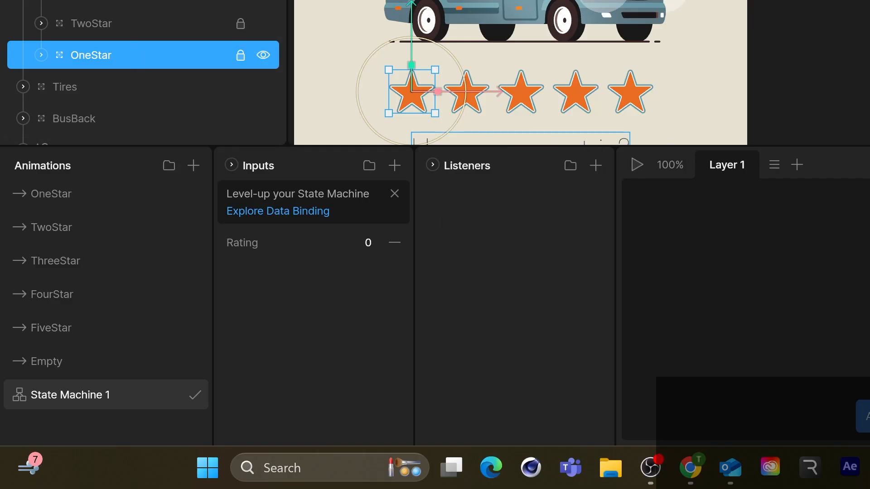
pyautogui.click(111, 30)
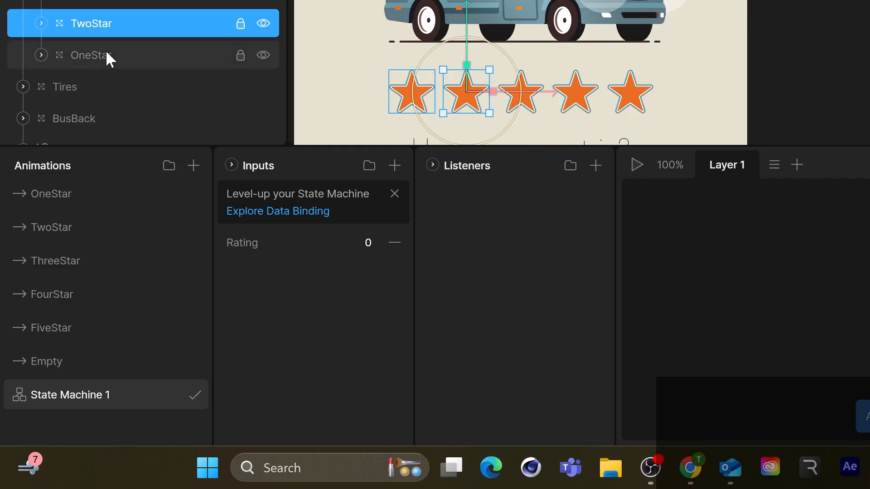
pyautogui.click(106, 55)
pyautogui.click(595, 165)
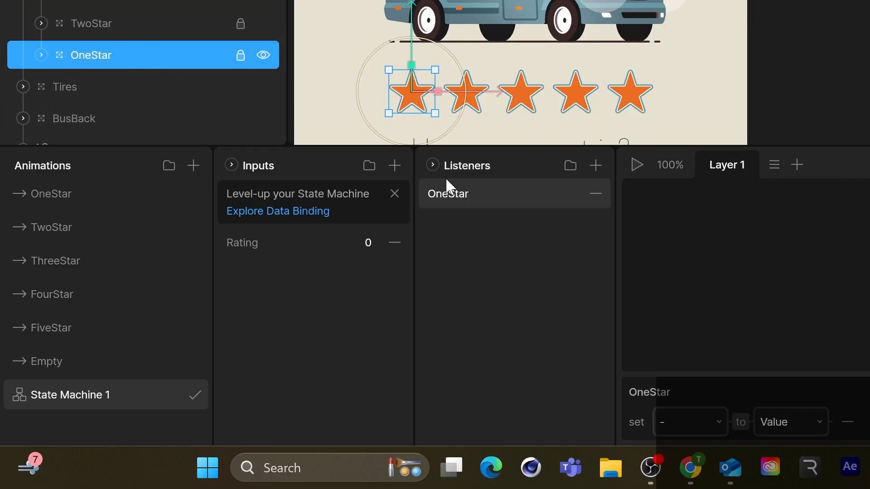
# Add a separate listener for each of the TwoStar, ThreeStar, FourStar and FiveStar groups.
pyautogui.click(140, 20)
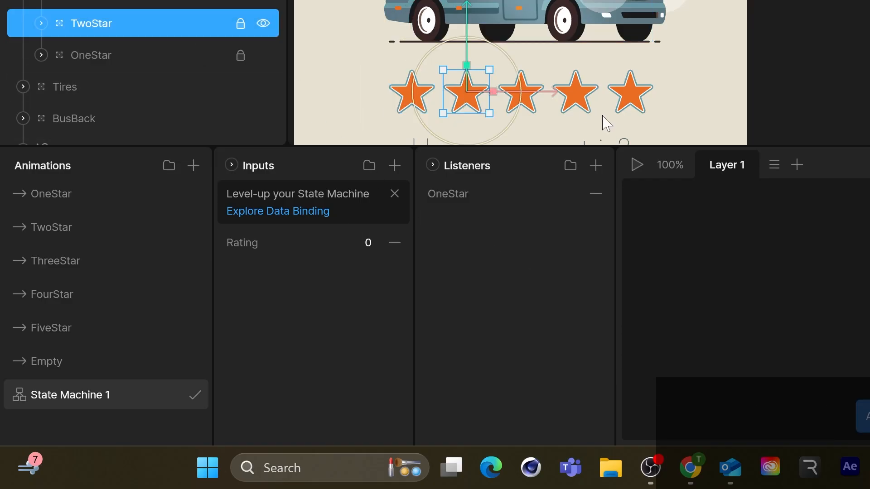
pyautogui.click(596, 165)
pyautogui.click(108, 4)
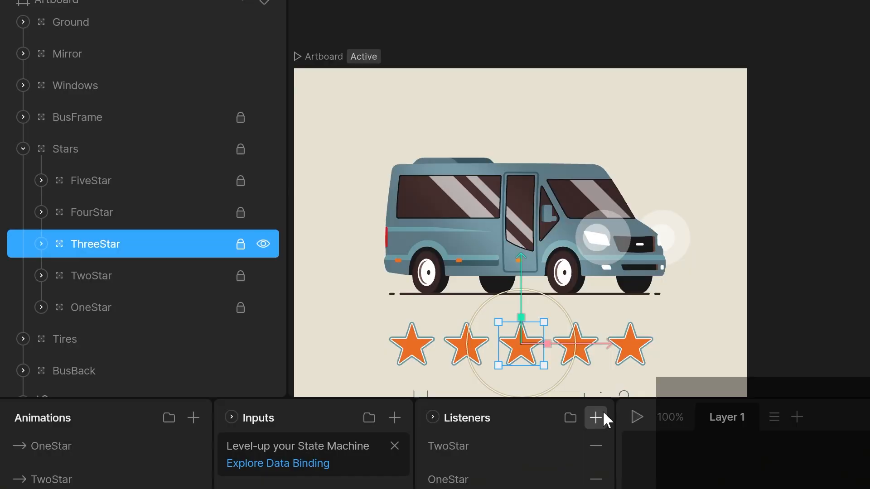
pyautogui.click(595, 165)
pyautogui.click(68, 212)
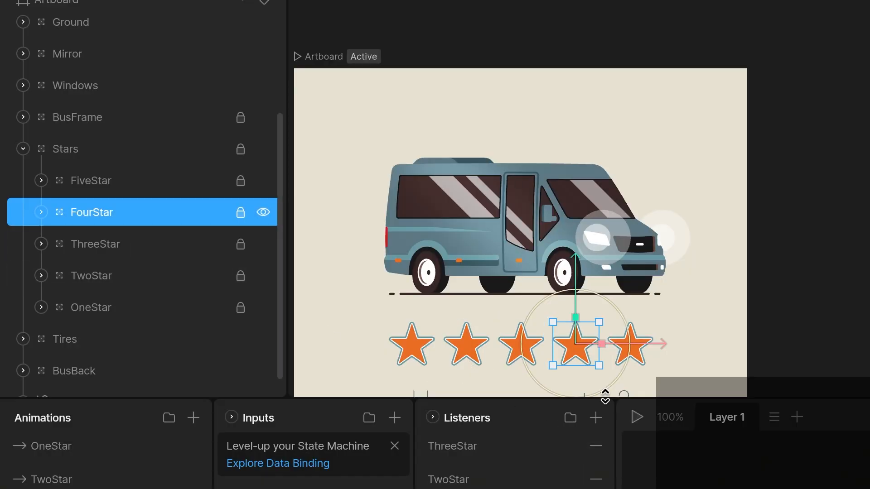
pyautogui.click(595, 418)
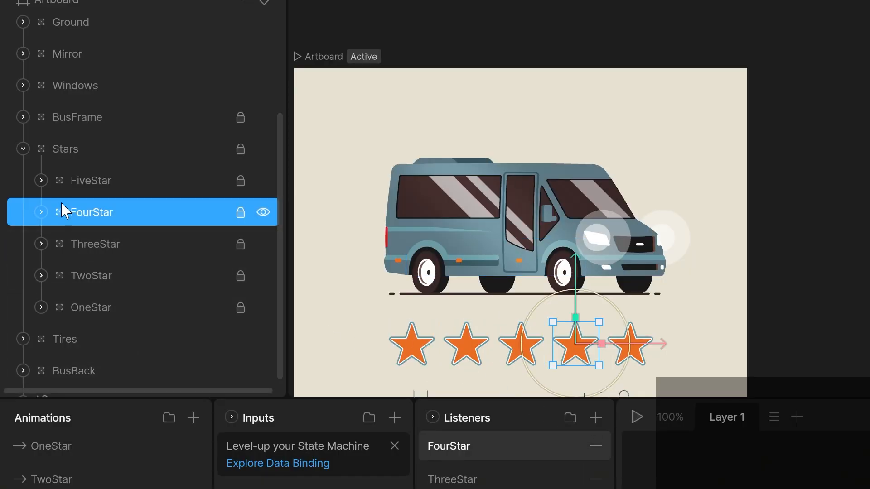
pyautogui.click(68, 181)
pyautogui.click(595, 417)
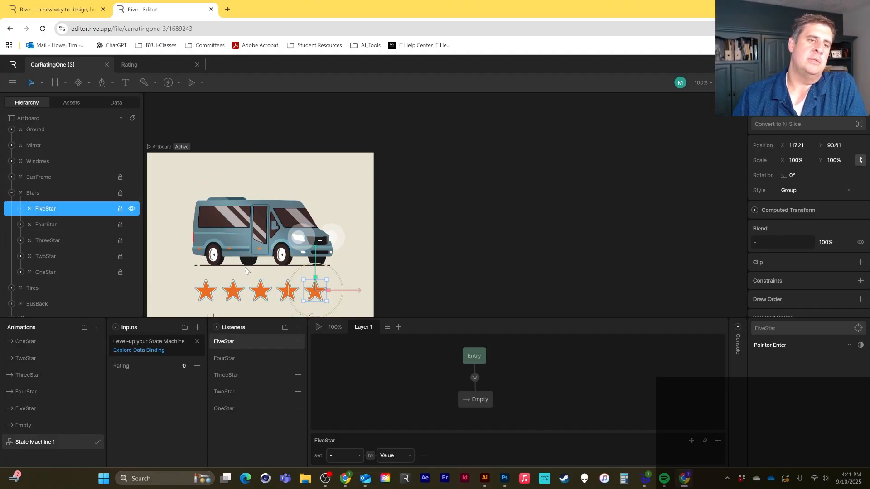
# Set the OneStar listener to respond to Pointer Down.
pyautogui.scroll(-3, 396, 253)
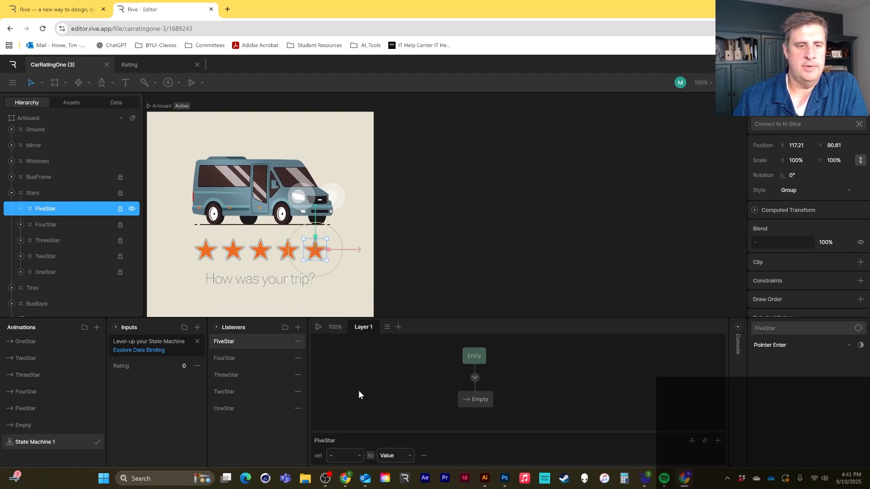
pyautogui.click(211, 412)
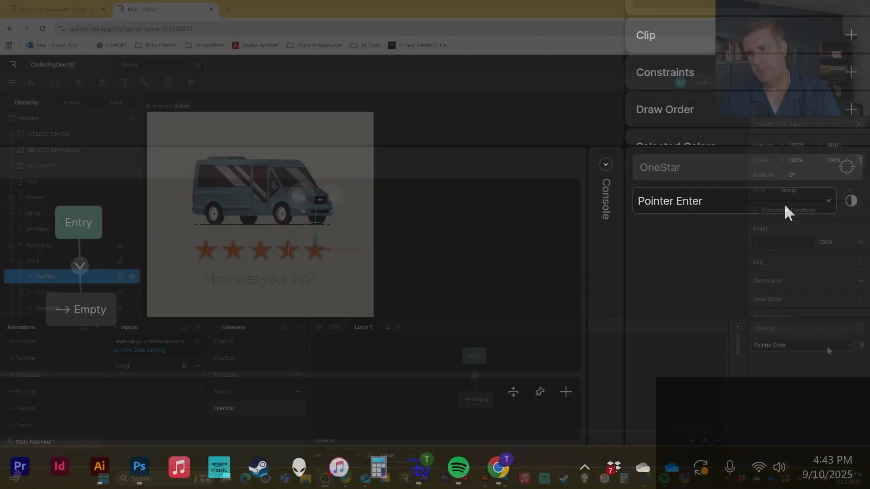
pyautogui.click(827, 346)
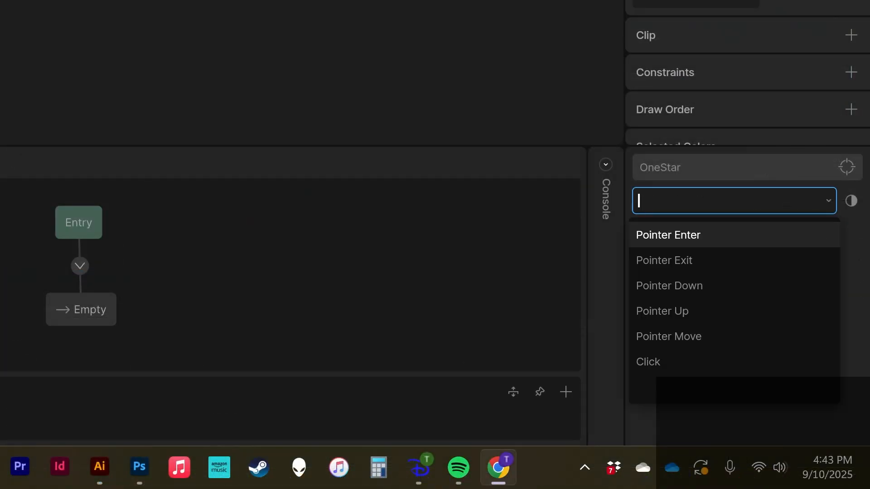
pyautogui.click(720, 292)
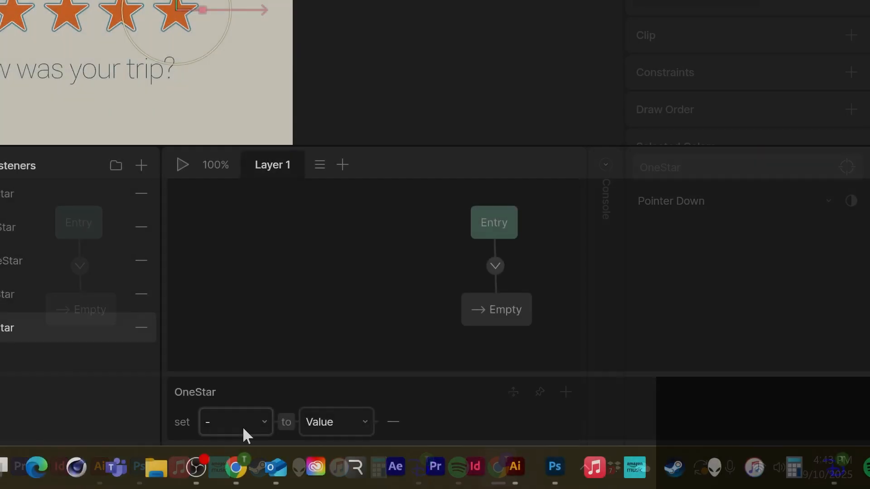
# Add an Input Change action to the OneStar listener and target it at the Rating input.
pyautogui.click(267, 420)
pyautogui.click(264, 426)
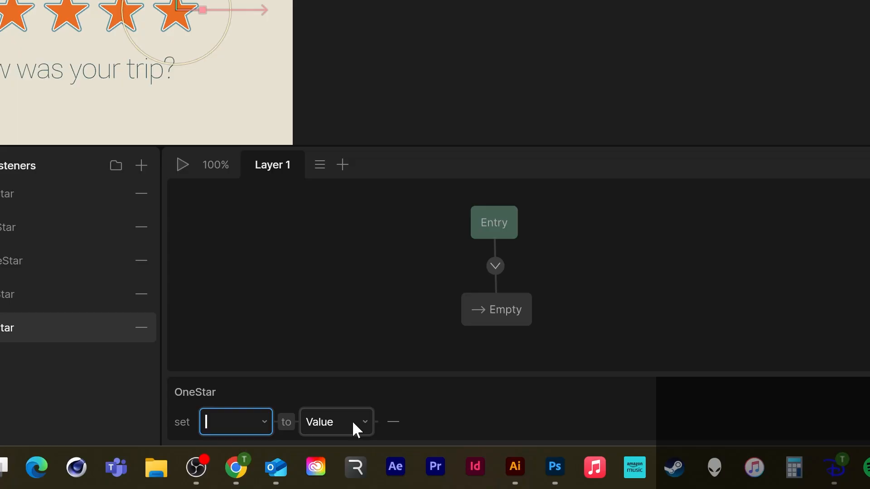
pyautogui.click(863, 392)
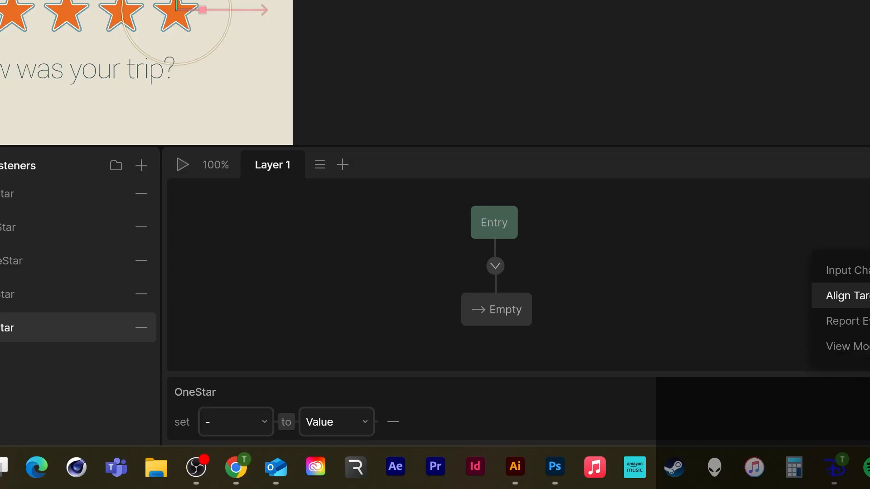
pyautogui.click(846, 270)
pyautogui.click(325, 422)
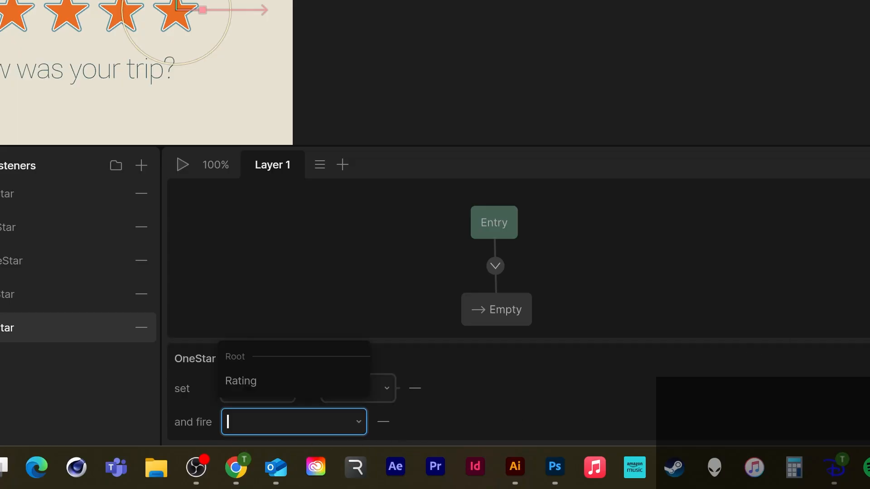
pyautogui.click(324, 382)
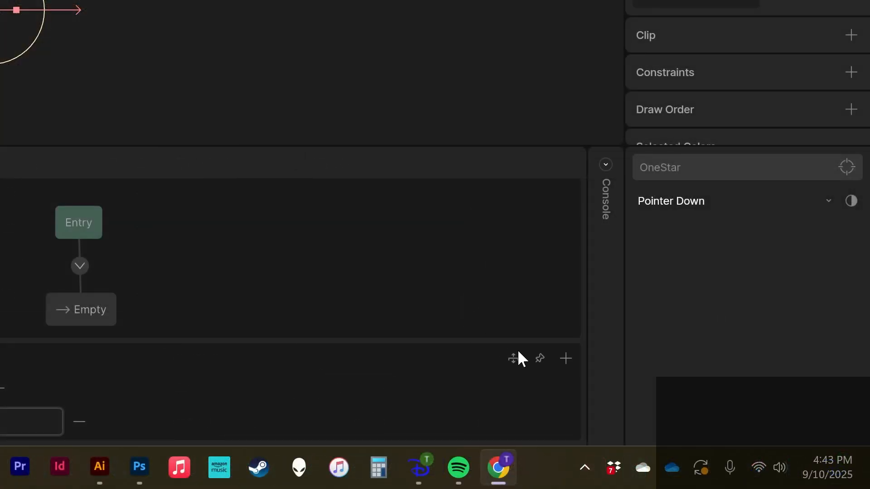
# Remove the unassigned default action from the OneStar listener, keeping only the Rating action.
pyautogui.click(565, 356)
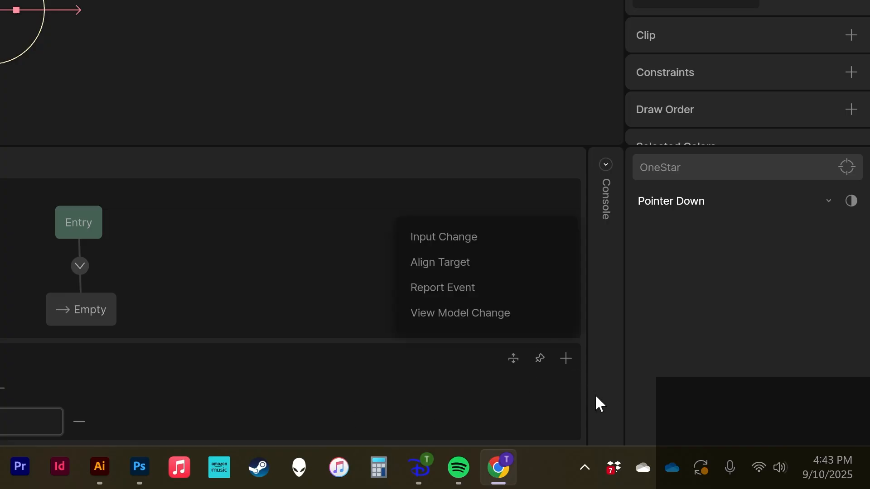
pyautogui.click(439, 376)
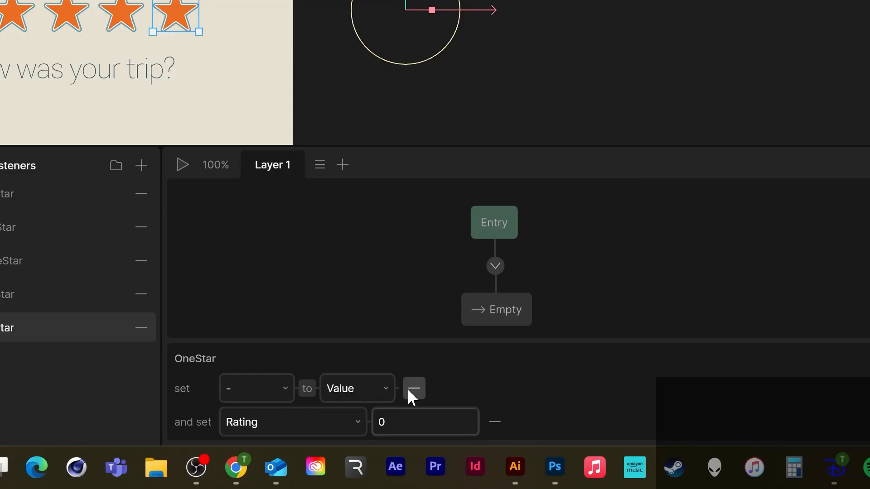
pyautogui.click(413, 389)
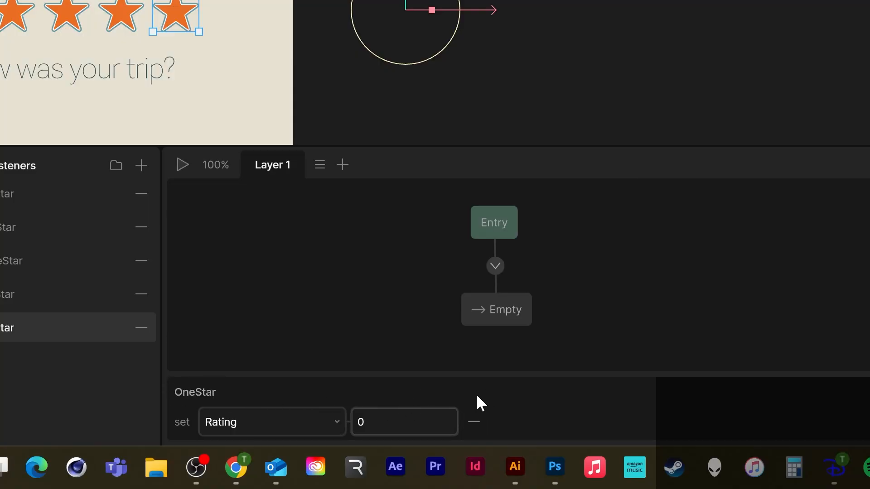
# Set the OneStar listener's Rating value to 1.
pyautogui.click(335, 420)
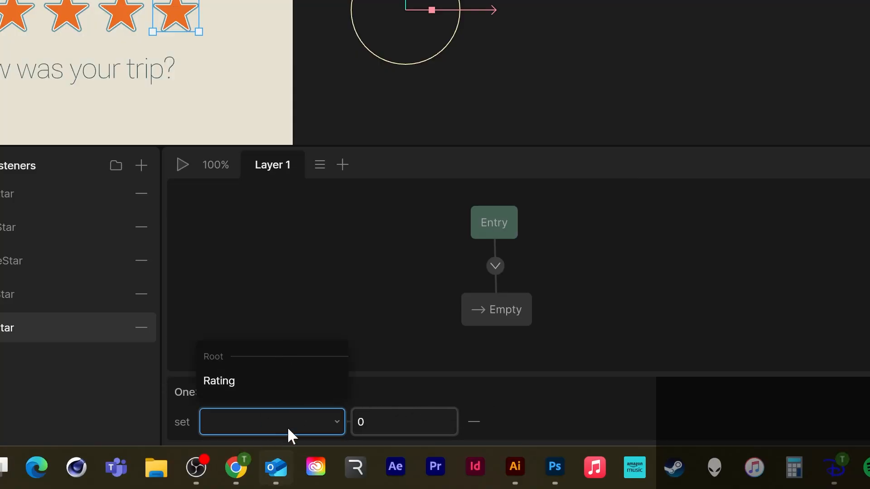
pyautogui.click(218, 383)
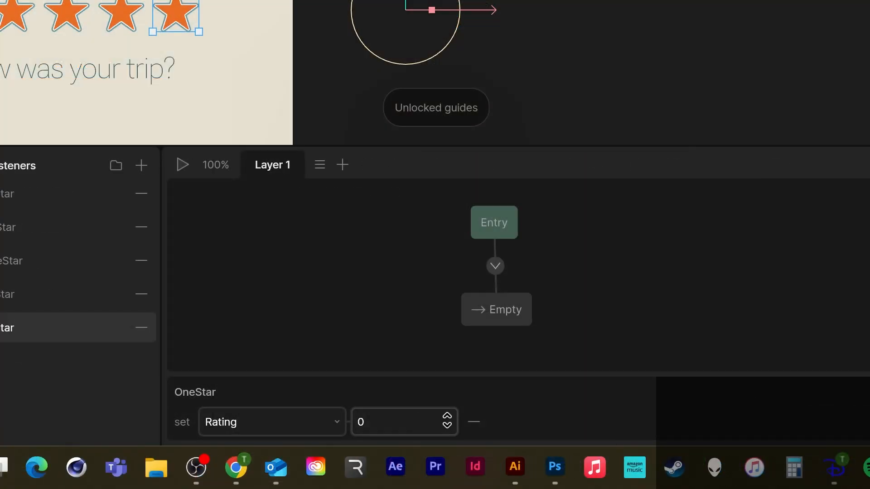
pyautogui.click(446, 418)
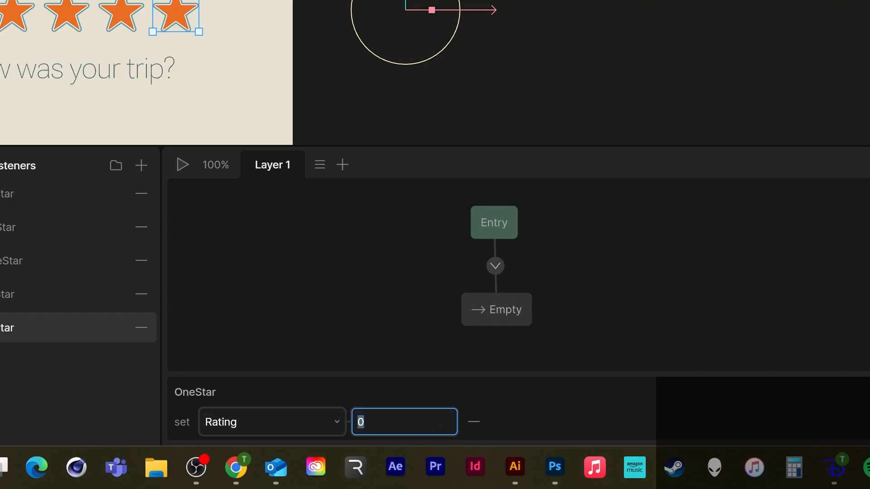
pyautogui.write('1')
pyautogui.press('Return')
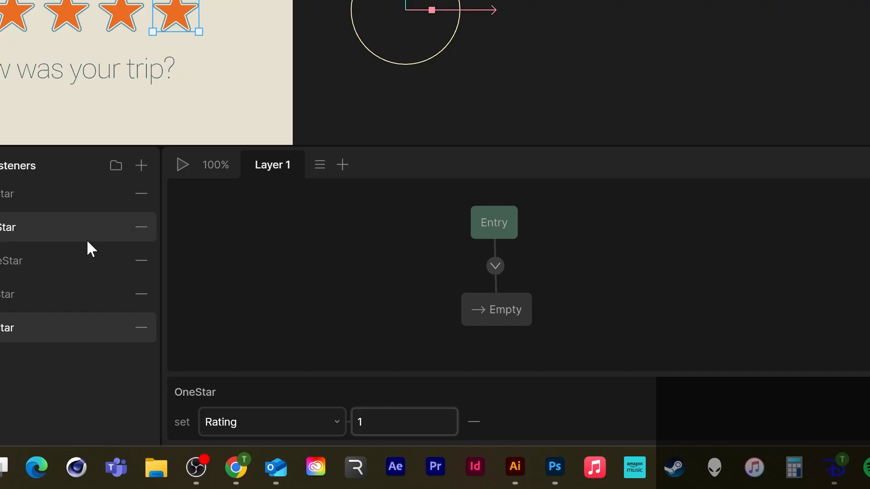
# Set the TwoStar listener to respond to Pointer Down.
pyautogui.click(71, 299)
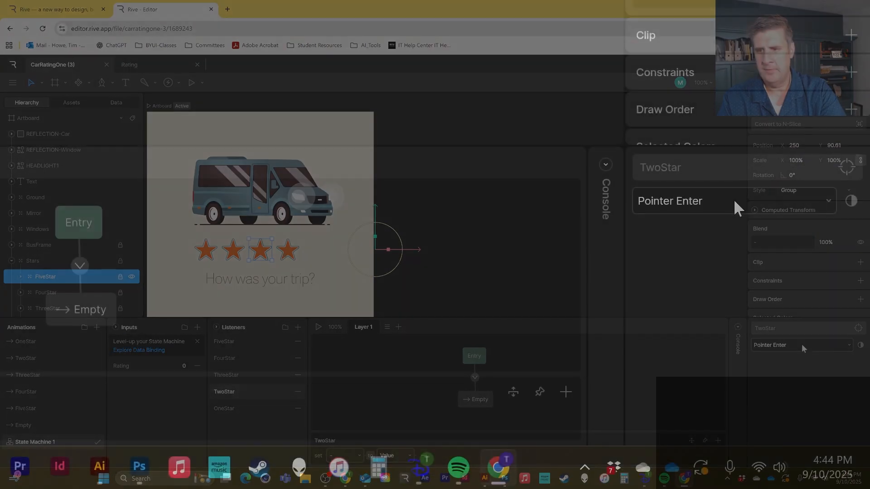
pyautogui.click(803, 347)
pyautogui.click(790, 387)
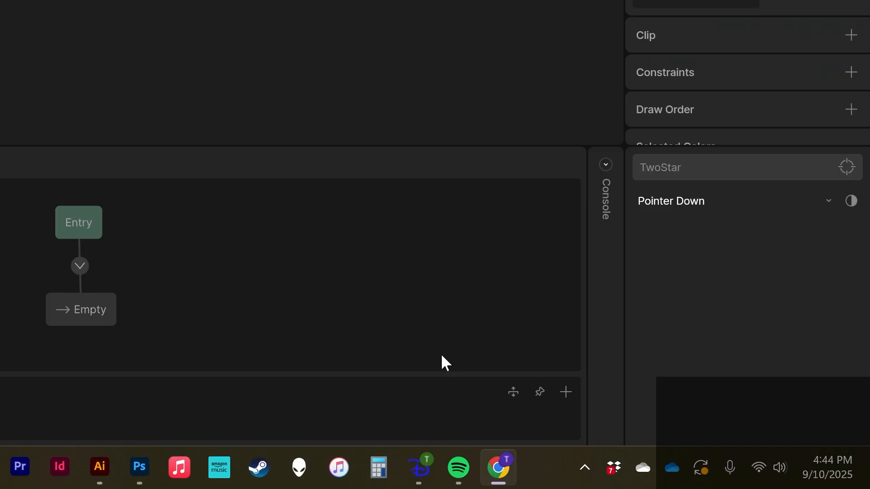
# Add an Input Change action to the TwoStar listener that sets the Rating input to 2.
pyautogui.click(389, 420)
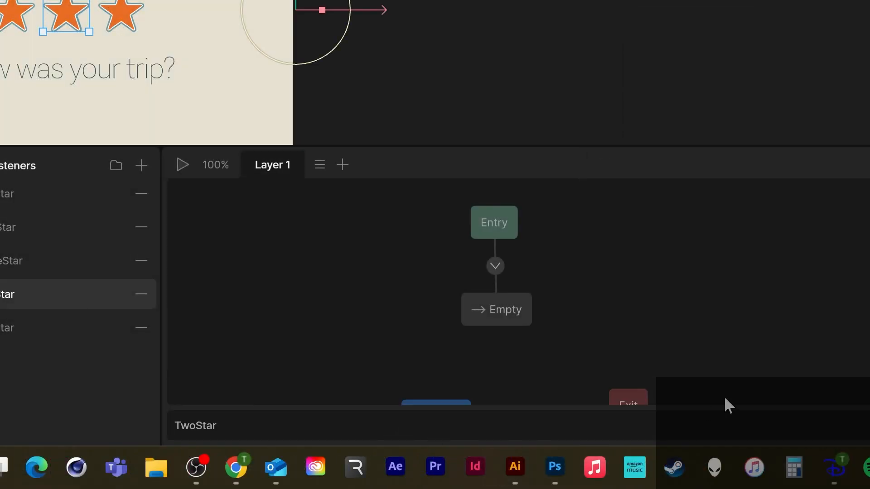
pyautogui.click(564, 423)
pyautogui.click(478, 307)
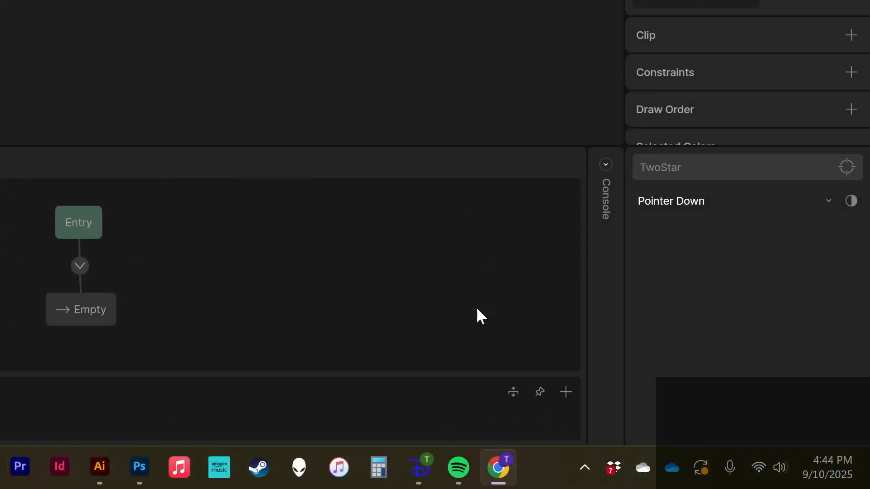
pyautogui.click(206, 419)
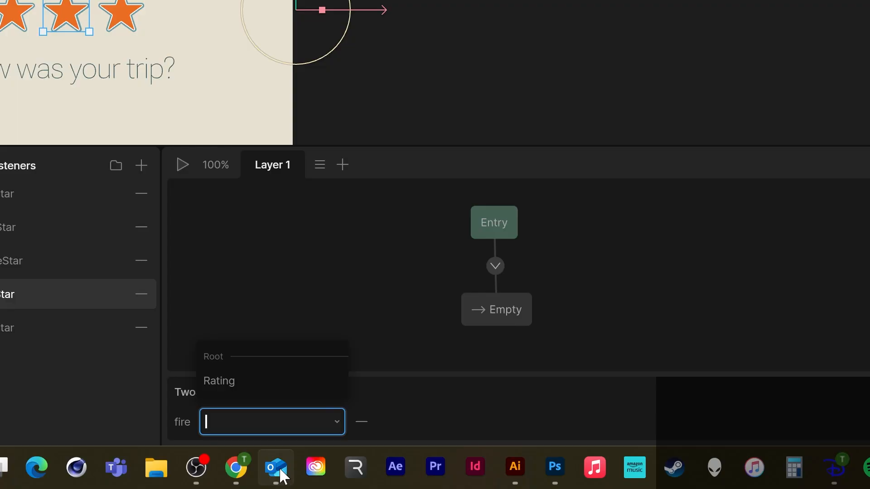
pyautogui.click(261, 383)
pyautogui.click(421, 423)
pyautogui.write('2')
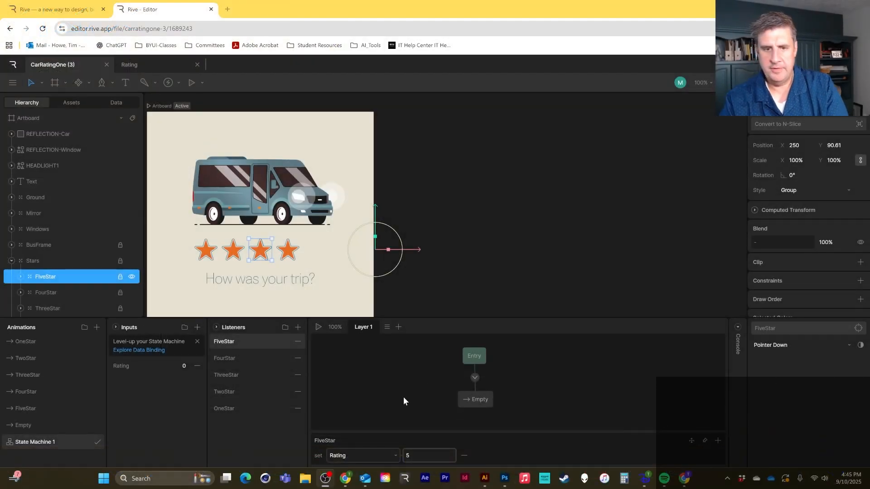
# Review the Rating value set by each listener from OneStar through FiveStar.
pyautogui.click(245, 409)
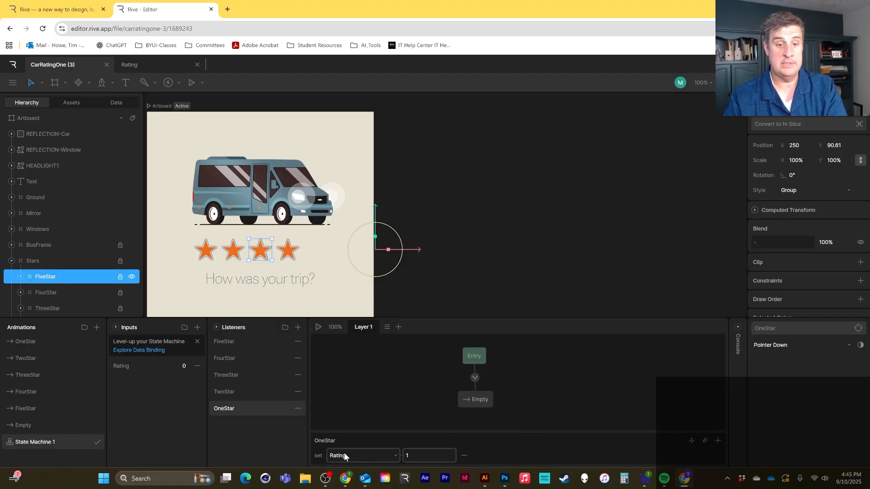
pyautogui.click(270, 394)
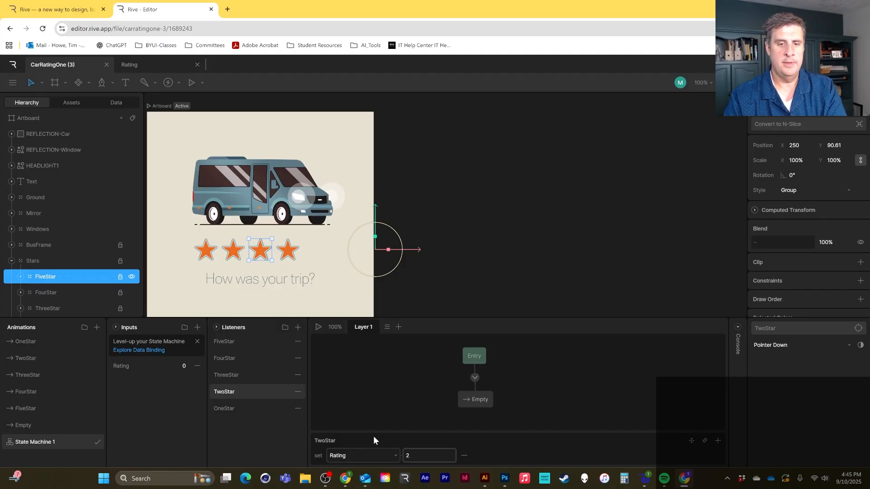
pyautogui.click(252, 375)
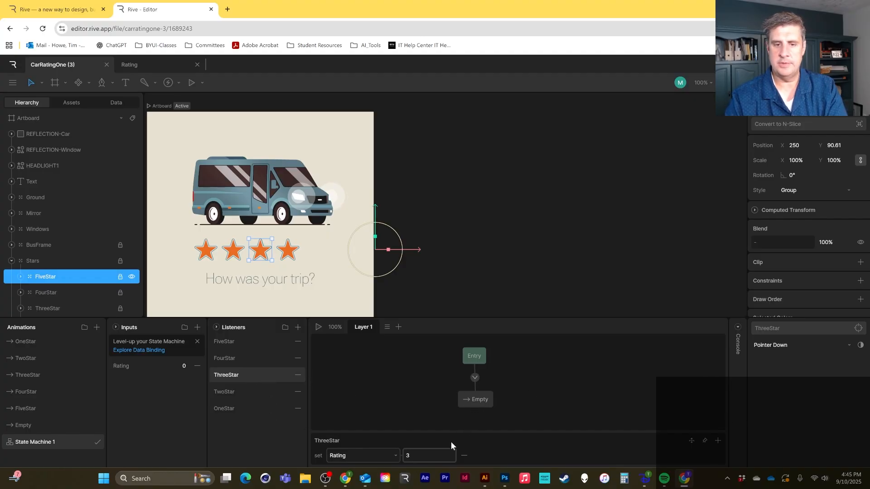
pyautogui.click(249, 358)
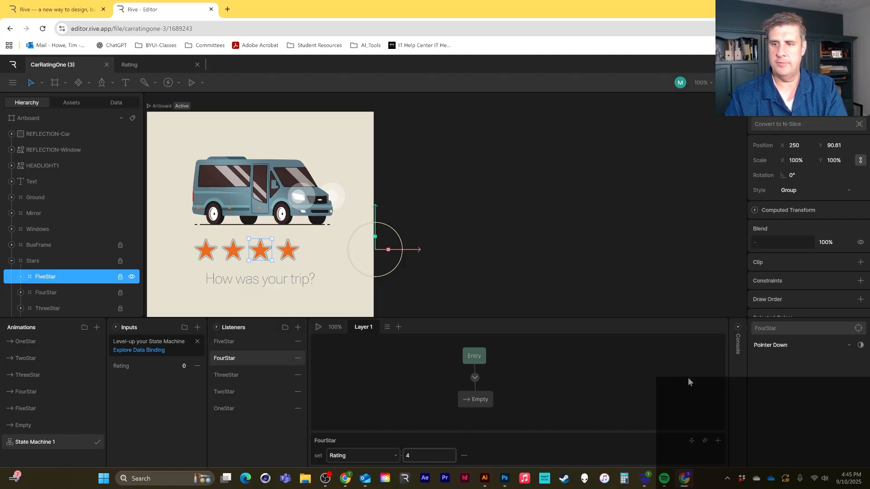
pyautogui.click(224, 346)
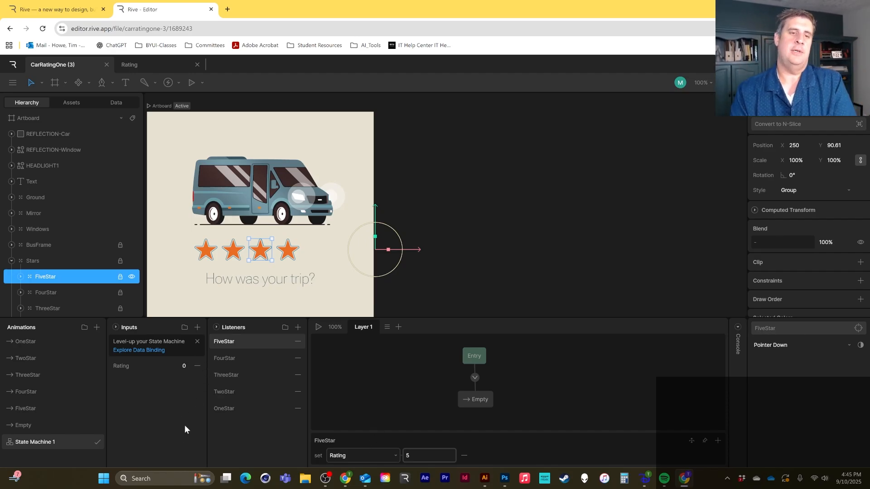
pyautogui.click(395, 380)
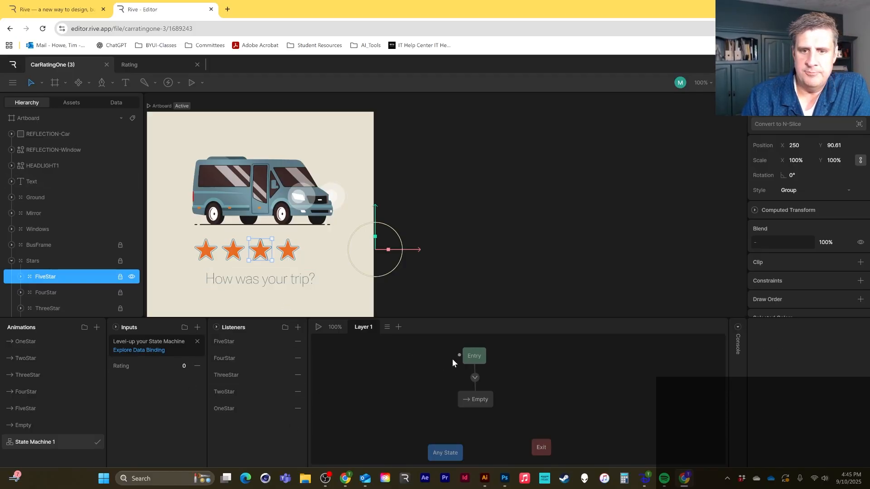
# Delete the Empty state that is connected to Entry in the Layer 1 graph.
pyautogui.click(465, 398)
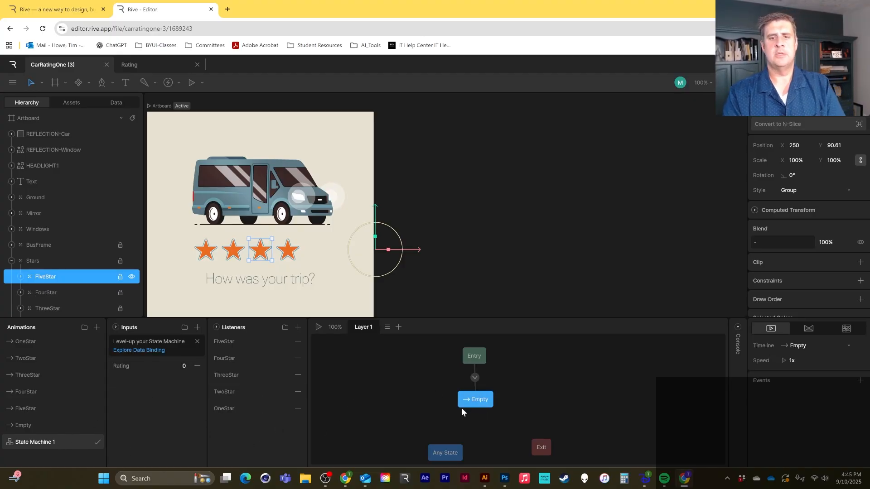
pyautogui.moveTo(475, 402); pyautogui.dragTo(446, 395)
pyautogui.click(460, 373)
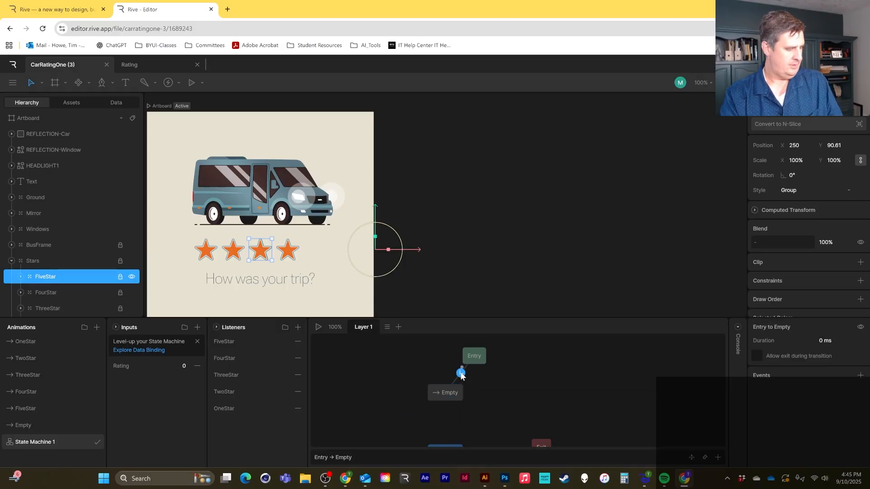
pyautogui.moveTo(460, 373); pyautogui.dragTo(428, 381)
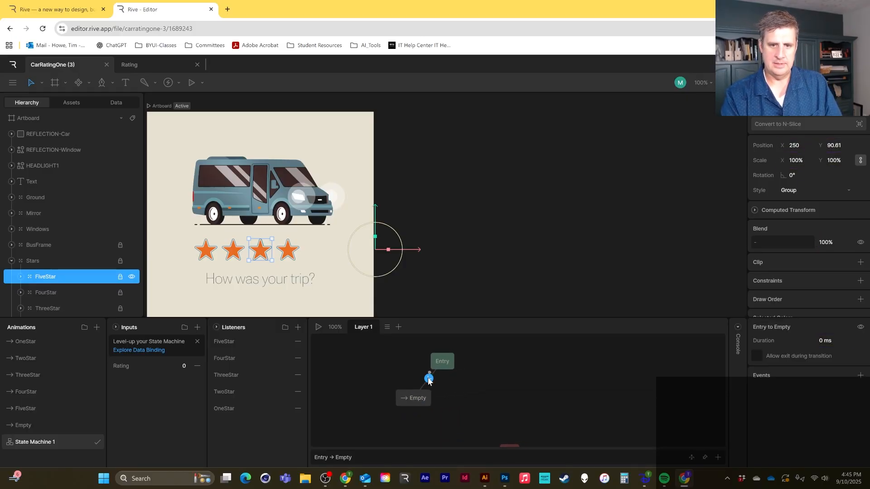
pyautogui.rightClick(429, 379)
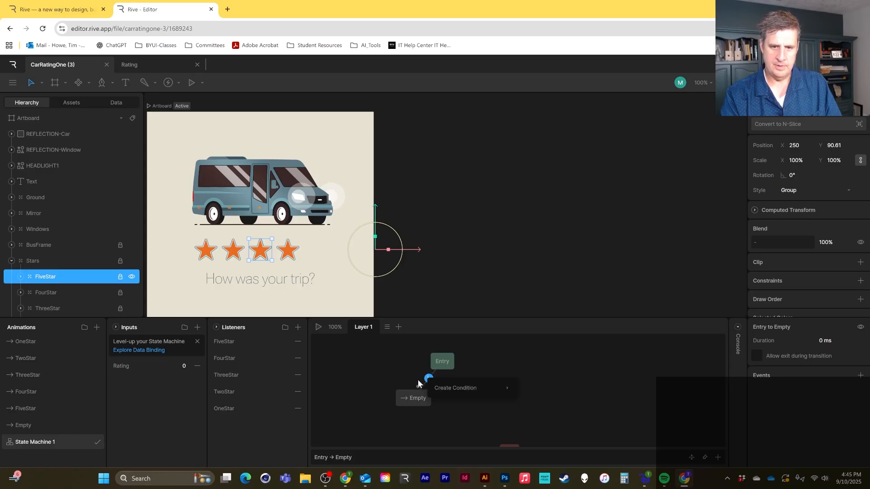
pyautogui.click(413, 398)
pyautogui.press('Delete')
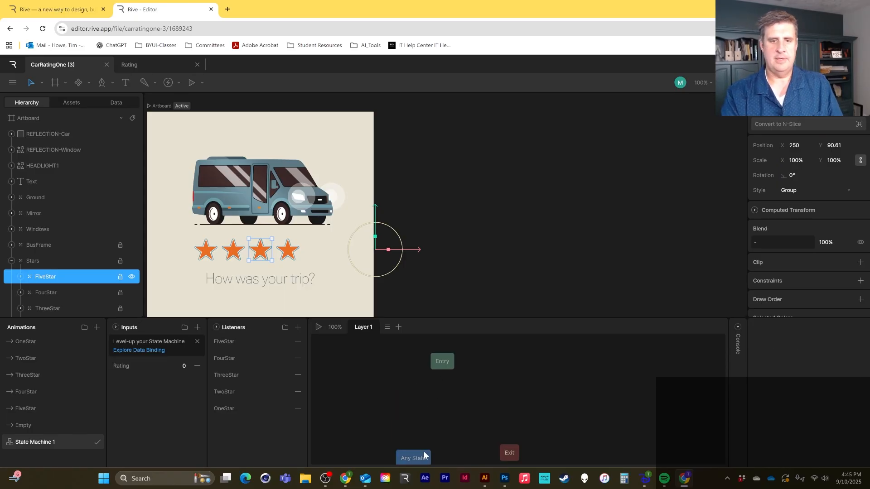
# Rearrange the graph with Any State above Entry, and connect Any State to a new Empty state placed below it.
pyautogui.moveTo(424, 454); pyautogui.dragTo(447, 458)
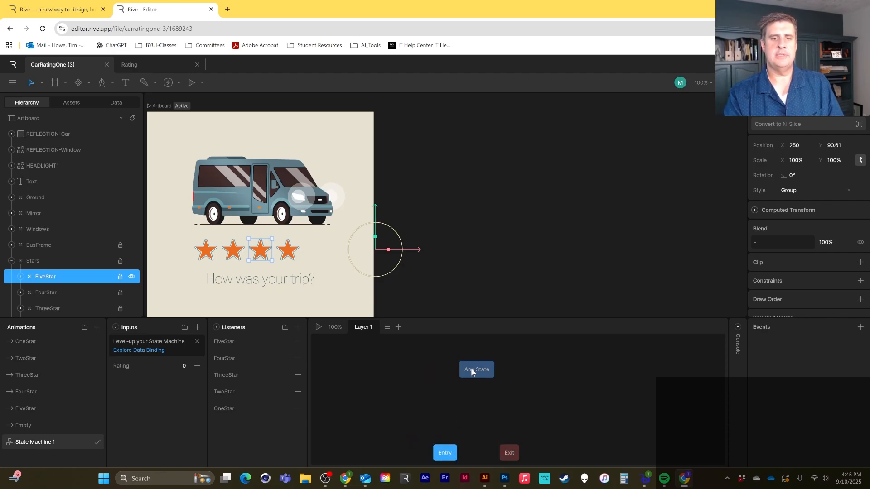
pyautogui.moveTo(474, 370)
pyautogui.mouseDown()
pyautogui.moveTo(438, 366)
pyautogui.moveTo(468, 367)
pyautogui.mouseUp()
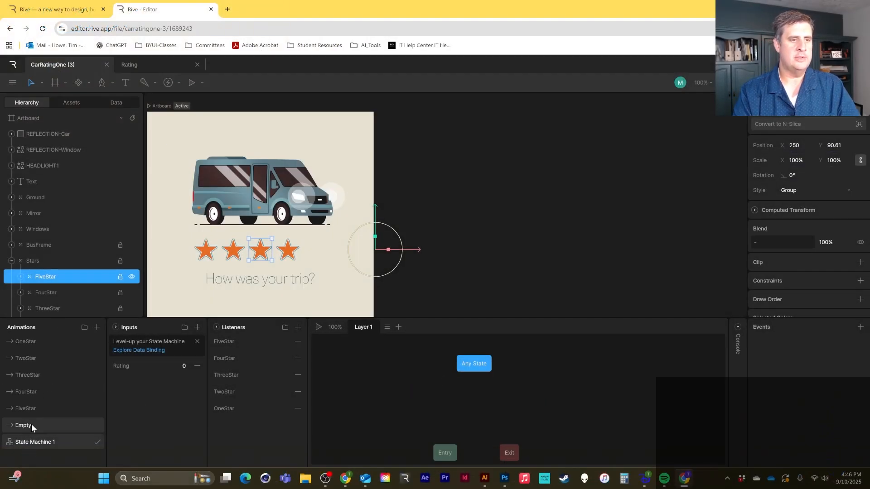
pyautogui.moveTo(32, 425); pyautogui.dragTo(391, 403)
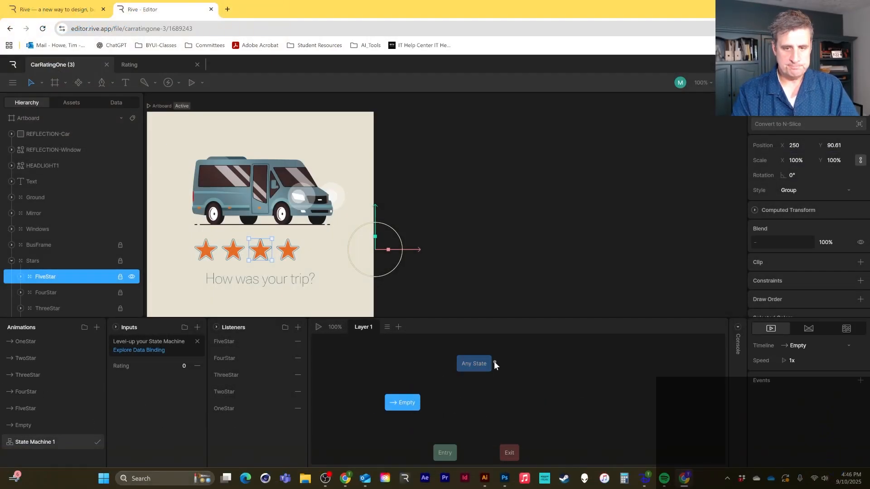
pyautogui.moveTo(463, 373); pyautogui.dragTo(407, 400)
# Add a single condition to the Any State to Empty transition requiring Rating to equal 0.
pyautogui.click(439, 383)
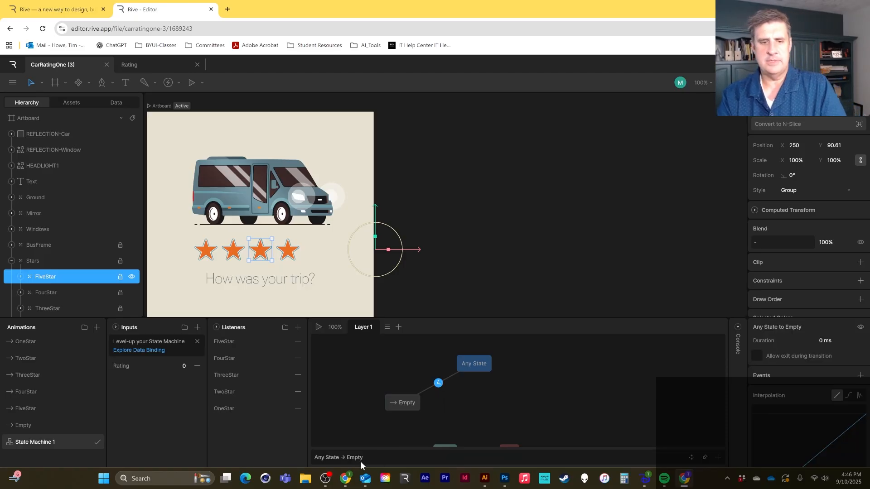
pyautogui.click(718, 458)
pyautogui.click(714, 442)
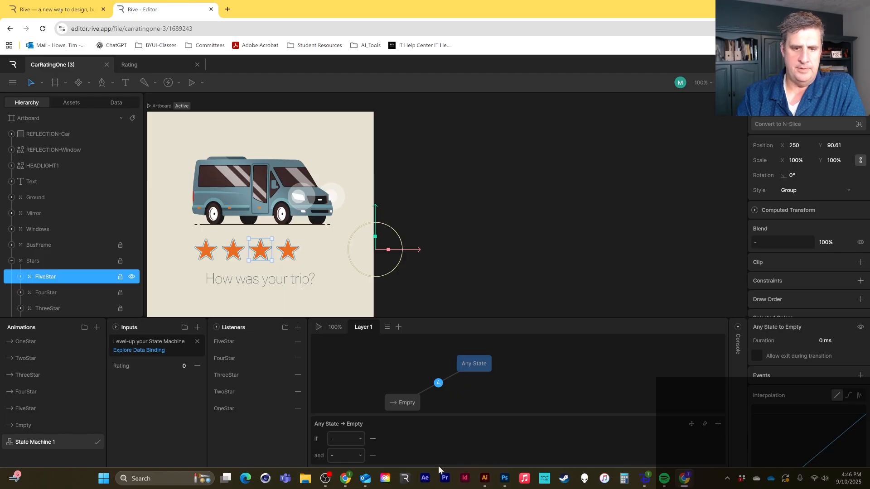
pyautogui.click(371, 456)
pyautogui.click(358, 452)
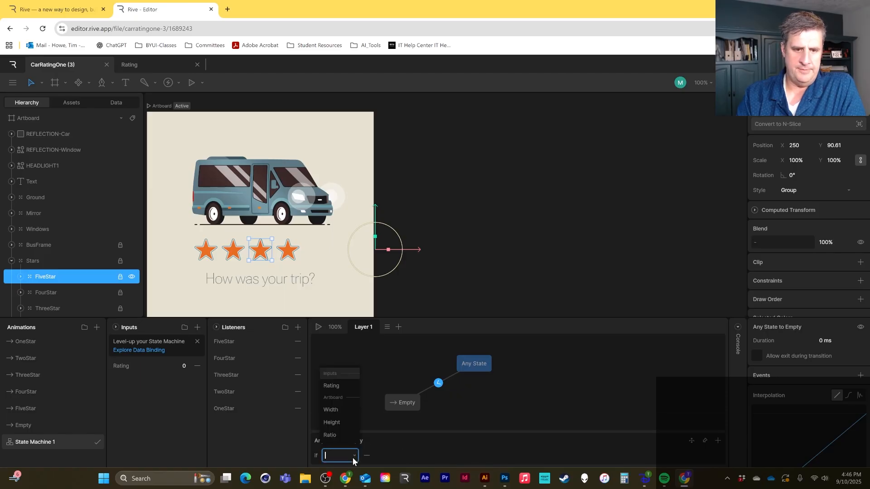
pyautogui.click(334, 387)
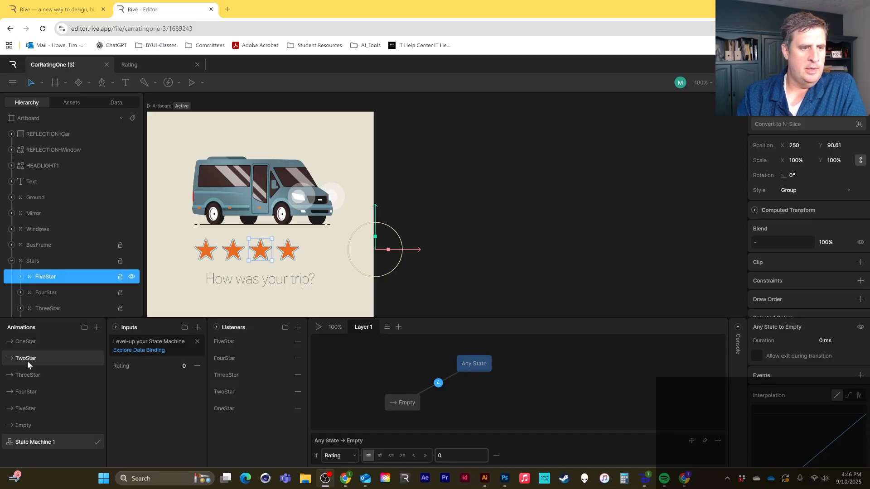
# Connect Any State to a new OneStar state beside Empty and add a Rating condition to that transition.
pyautogui.moveTo(34, 345); pyautogui.dragTo(466, 393)
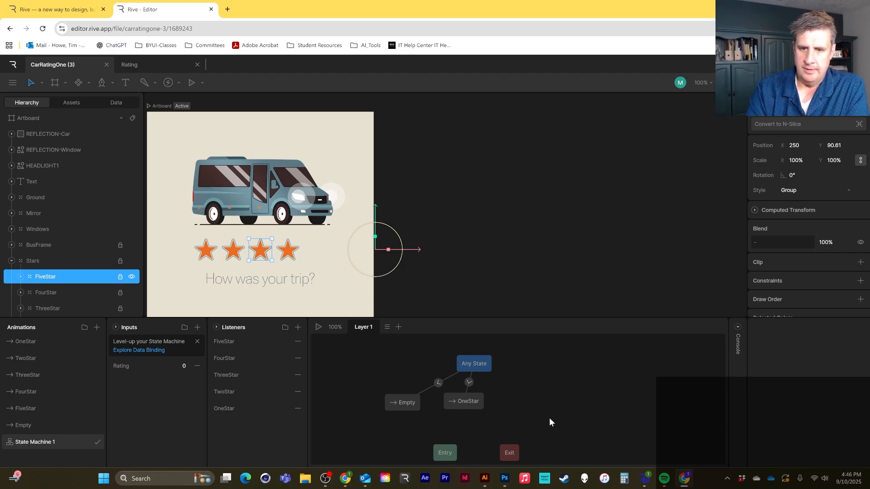
pyautogui.click(469, 373)
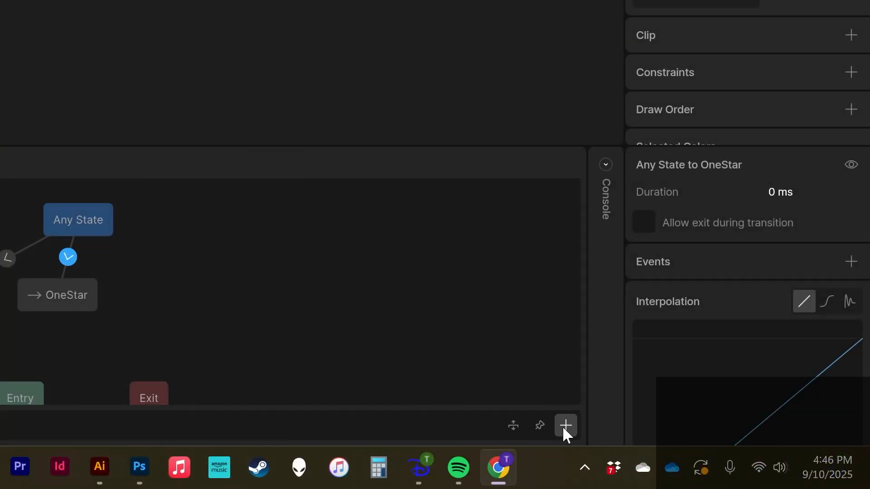
pyautogui.click(565, 425)
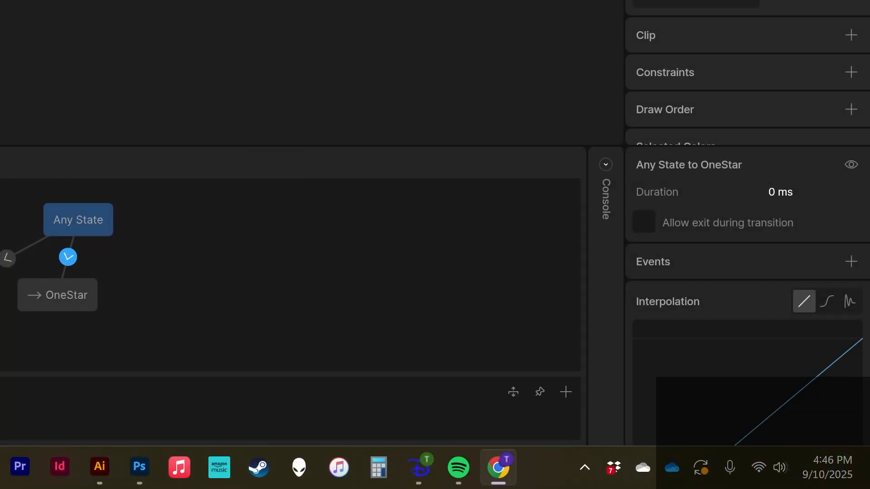
pyautogui.click(249, 421)
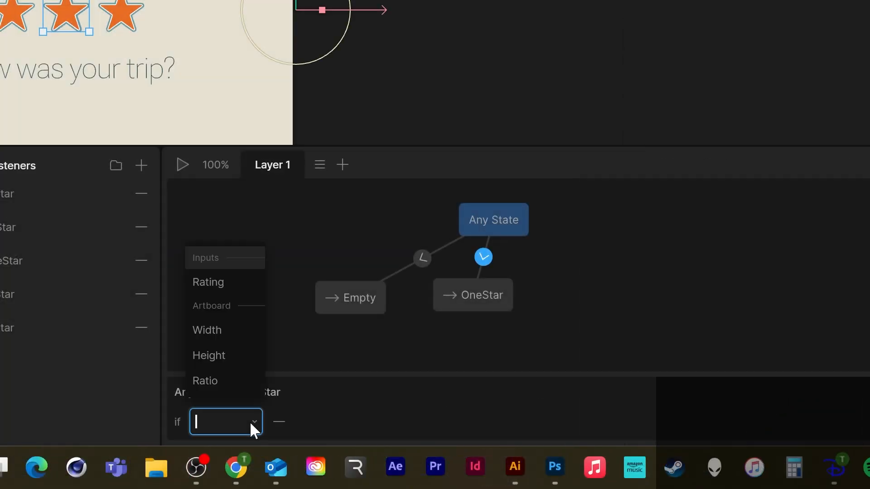
pyautogui.click(237, 286)
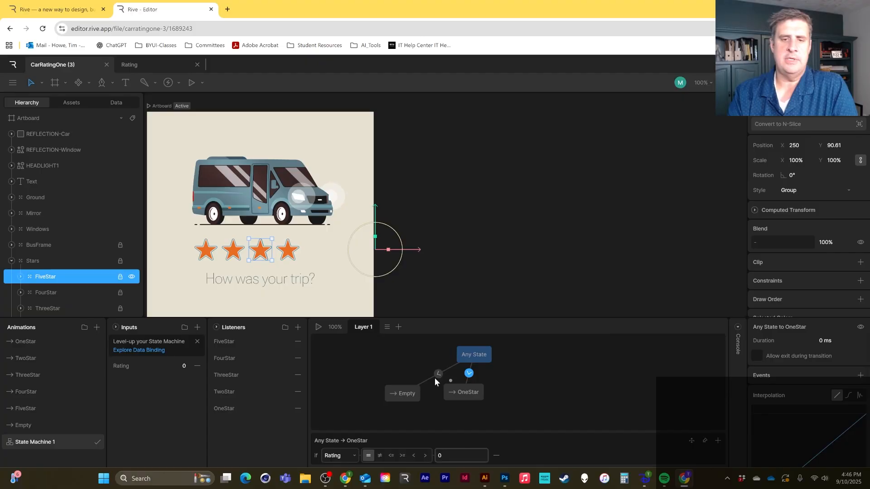
# Set the Rating comparison value in the Any State to OneStar transition's condition.
pyautogui.click(471, 392)
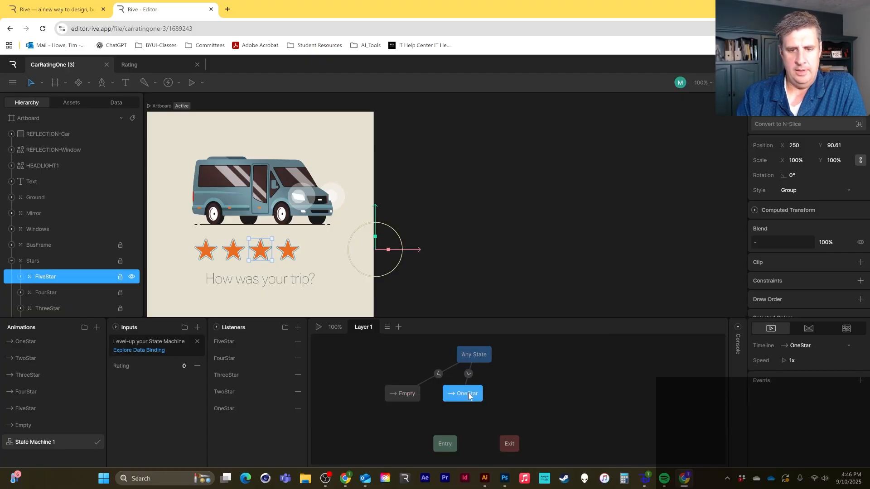
pyautogui.click(469, 375)
pyautogui.click(440, 460)
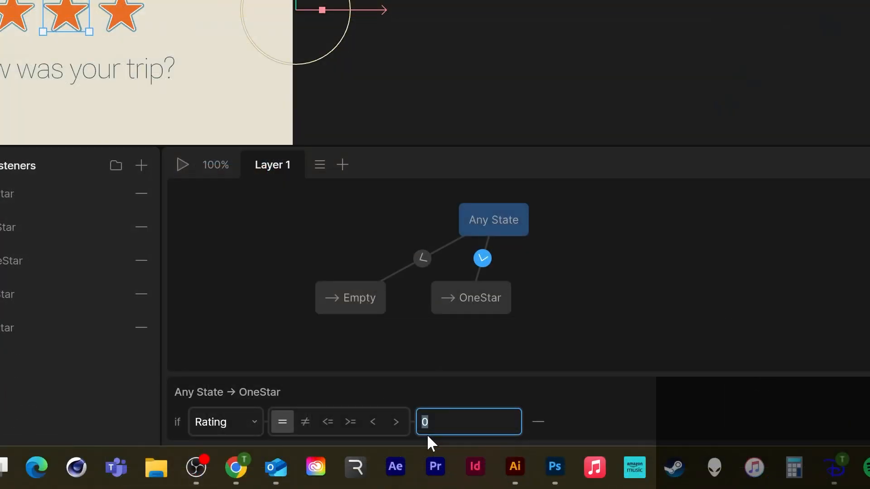
pyautogui.click(474, 414)
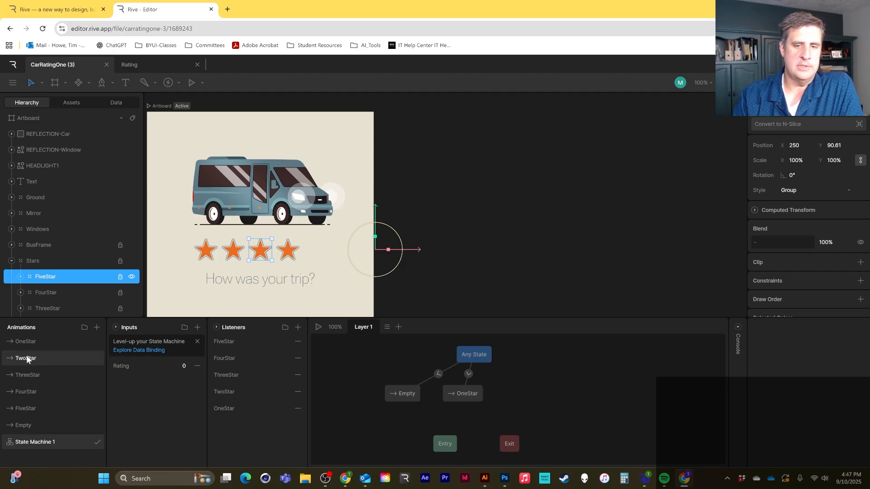
# Add TwoStar, ThreeStar, FourStar and FiveStar states in a row beside OneStar, with a transition from Any State to each.
pyautogui.moveTo(27, 359); pyautogui.dragTo(526, 397)
pyautogui.moveTo(27, 375); pyautogui.dragTo(565, 393)
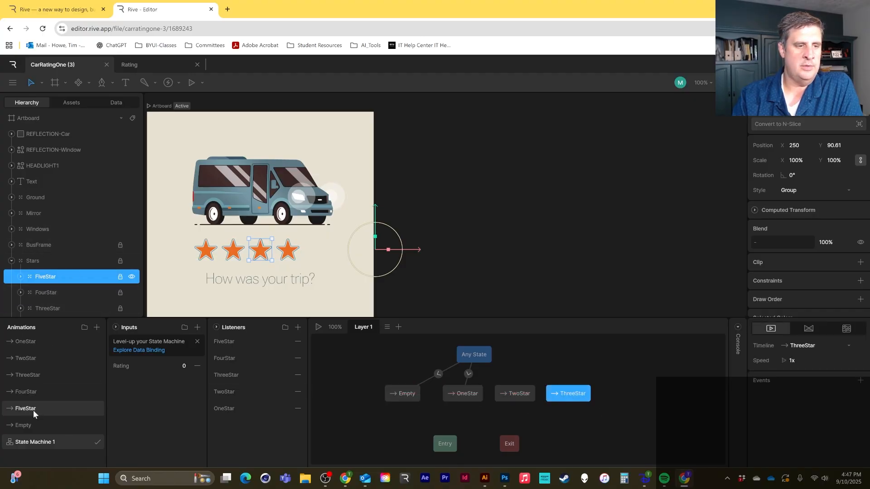
pyautogui.moveTo(34, 414); pyautogui.dragTo(608, 395)
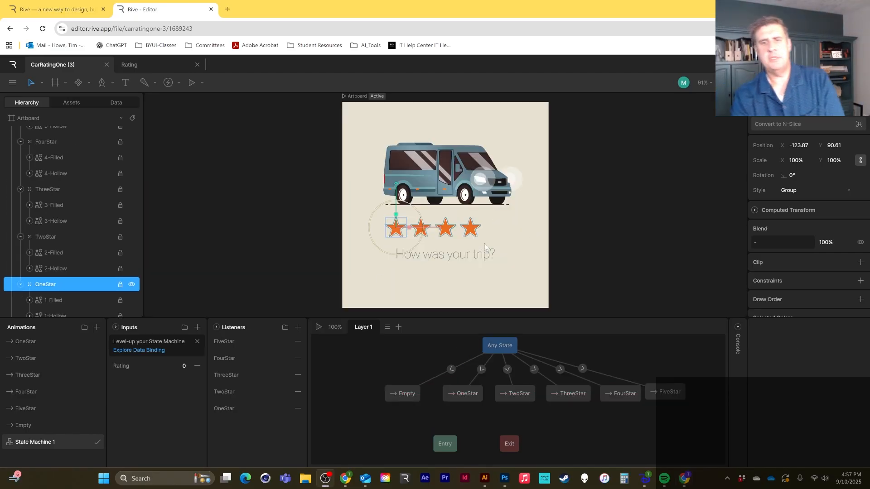
# Check the Rating conditions on the transitions from Any State to Empty, OneStar, TwoStar, ThreeStar and FourStar.
pyautogui.click(451, 369)
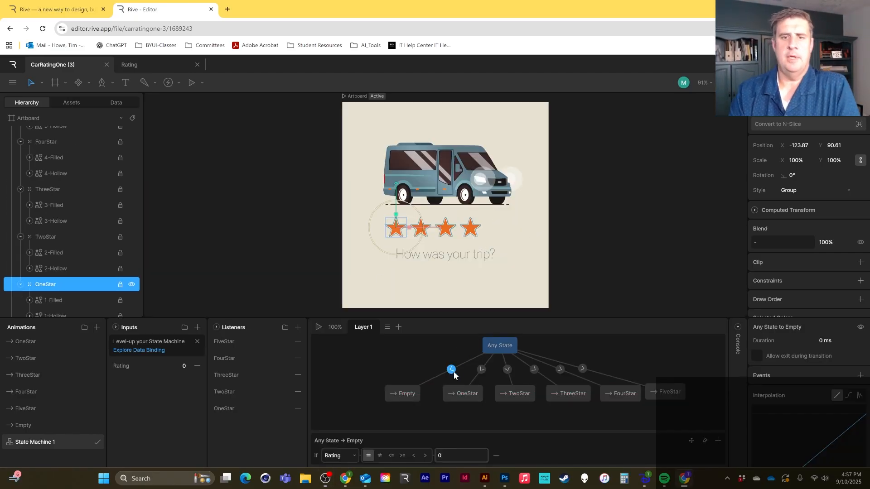
pyautogui.click(482, 369)
pyautogui.click(507, 369)
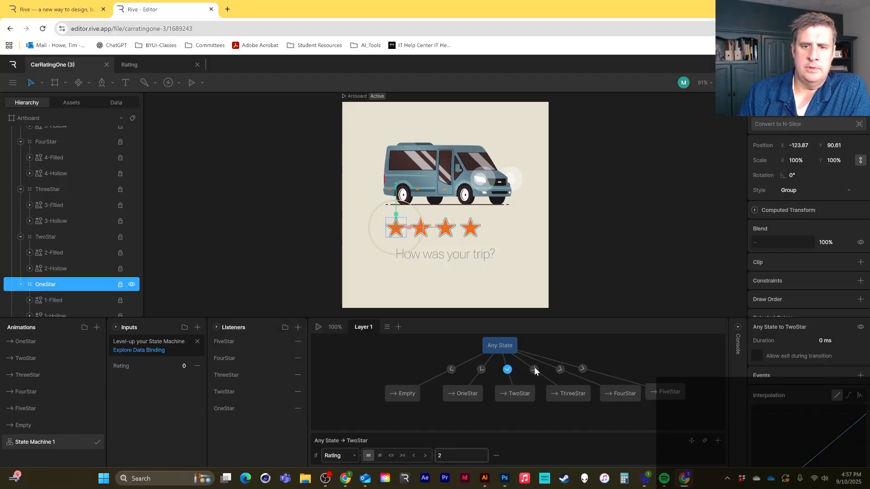
pyautogui.click(534, 369)
pyautogui.click(559, 369)
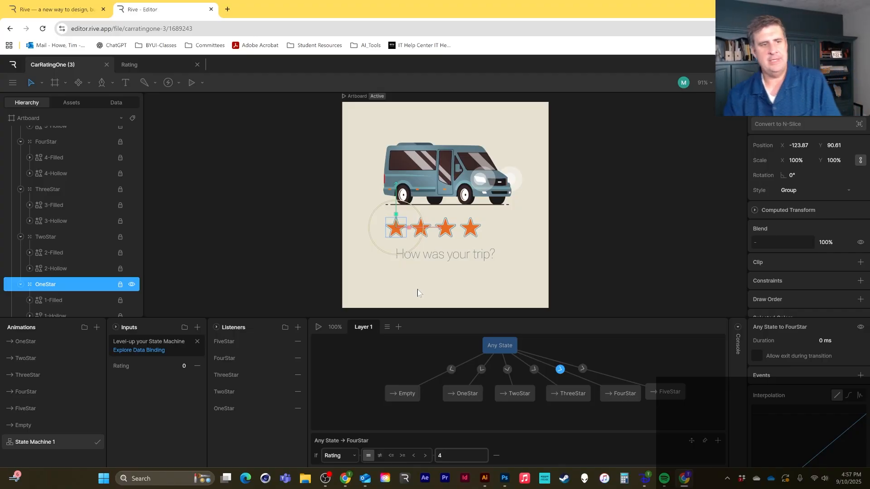
# In the OneStar animation, set the 5-Hollow star's X position to 0 at frame 0.
pyautogui.click(72, 342)
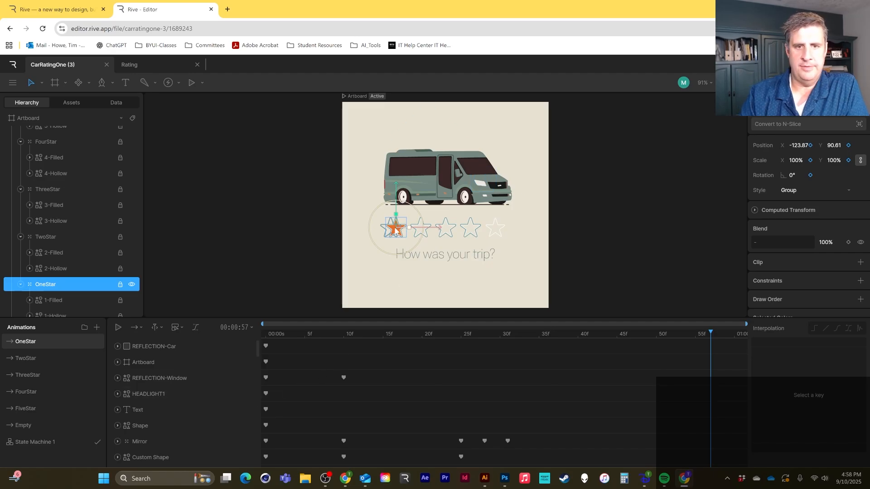
pyautogui.scroll(-1, 159, 372)
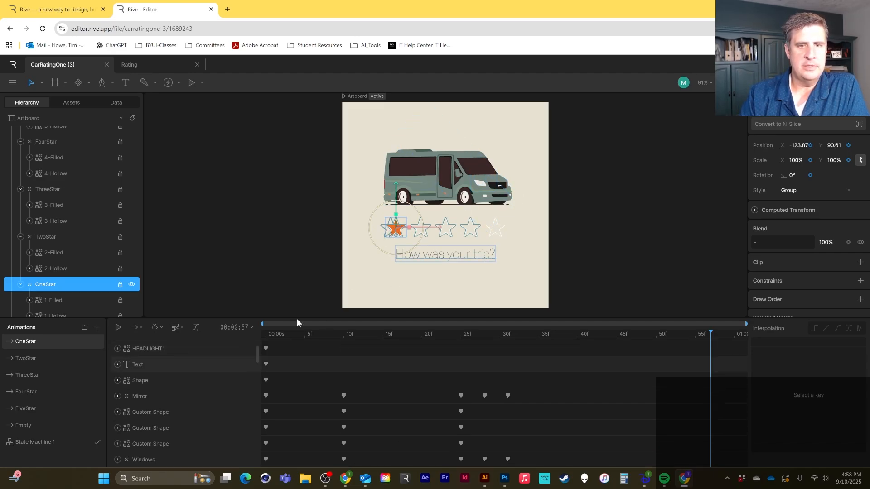
pyautogui.scroll(-1, 387, 239)
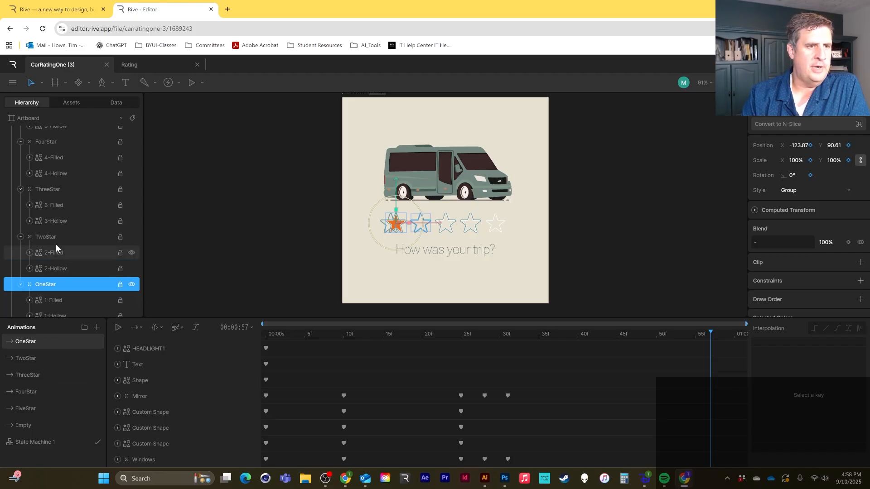
pyautogui.scroll(5, 48, 230)
pyautogui.click(68, 226)
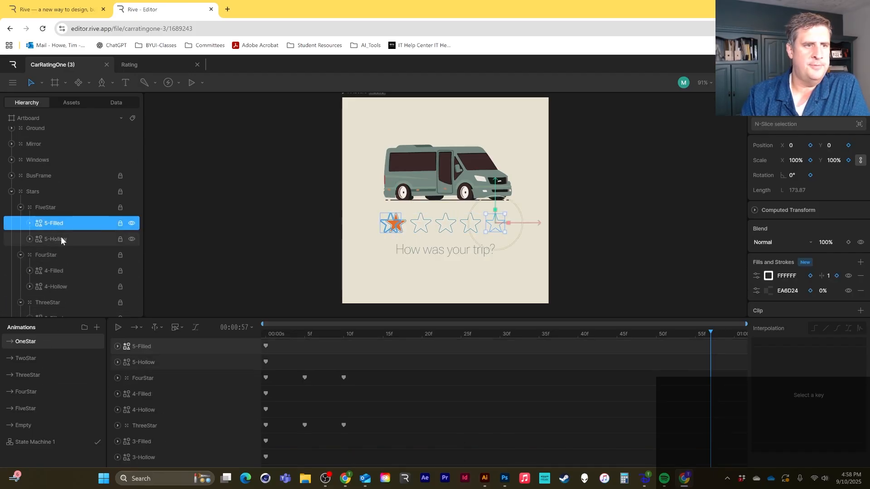
pyautogui.click(61, 239)
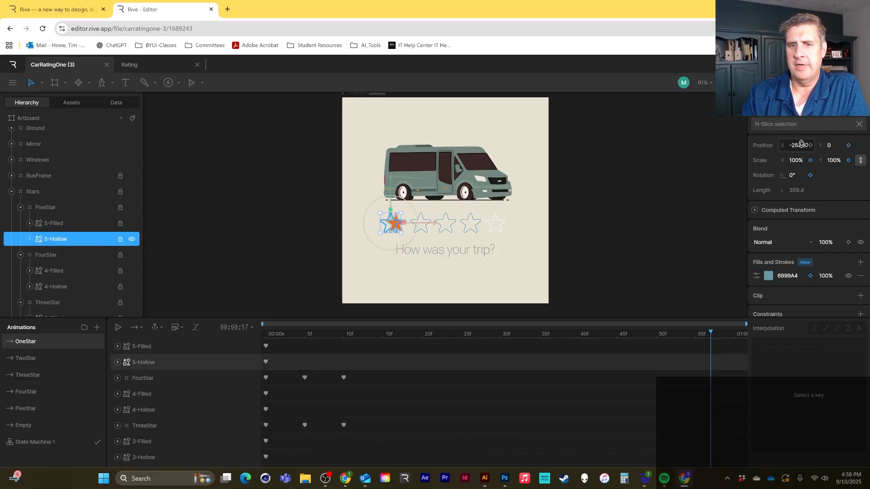
pyautogui.moveTo(385, 334); pyautogui.dragTo(242, 328)
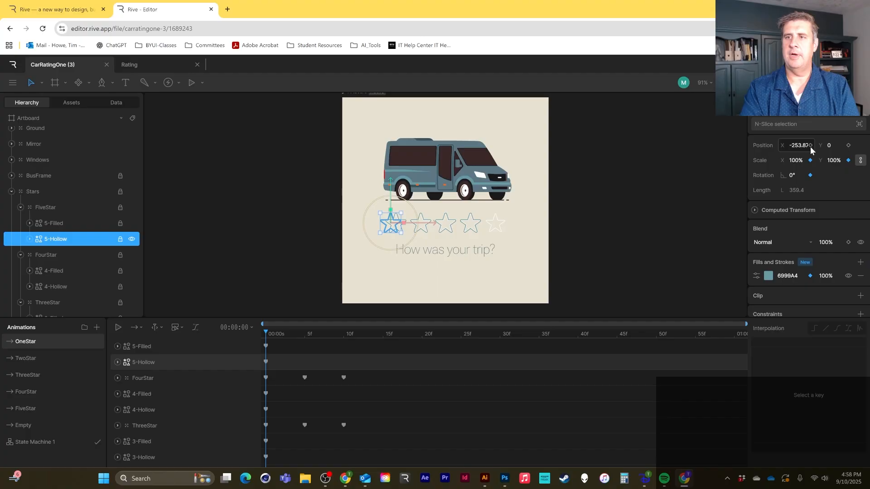
pyautogui.write('0')
pyautogui.press('Return')
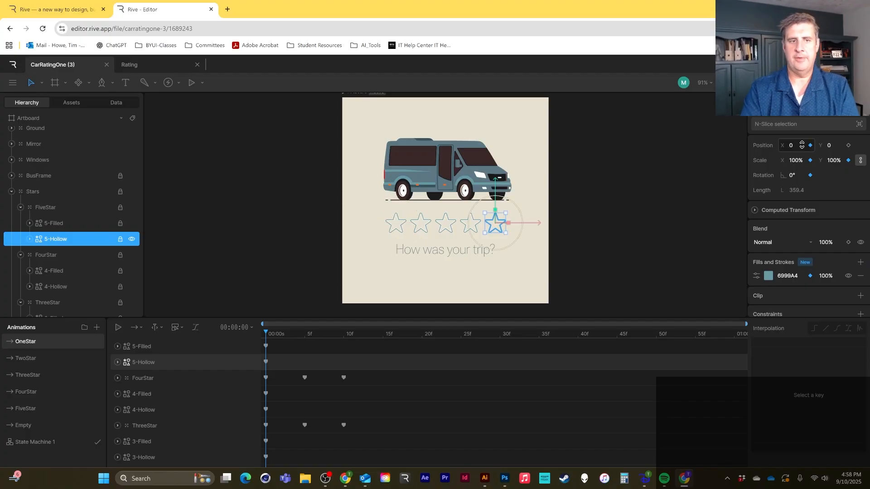
# Check the star layout in the TwoStar, ThreeStar, FourStar, FiveStar and Empty animations, and play the Empty animation.
pyautogui.click(31, 358)
pyautogui.click(31, 376)
pyautogui.click(33, 391)
pyautogui.click(41, 409)
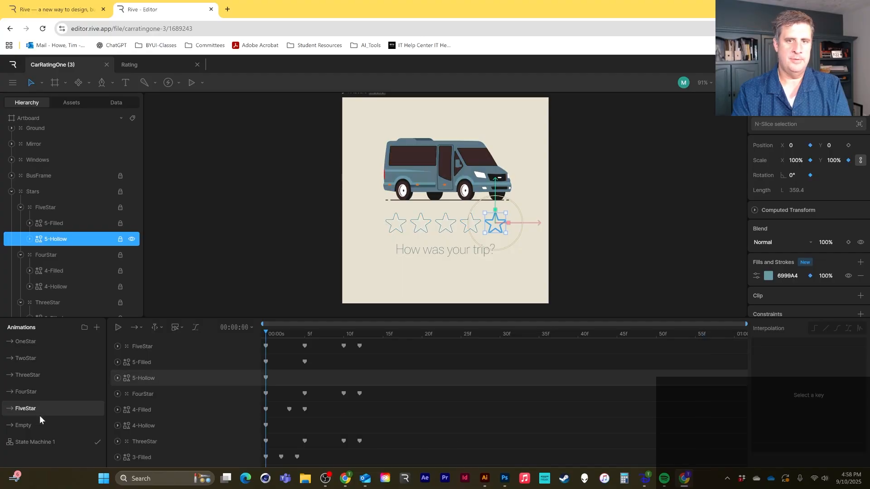
pyautogui.click(39, 420)
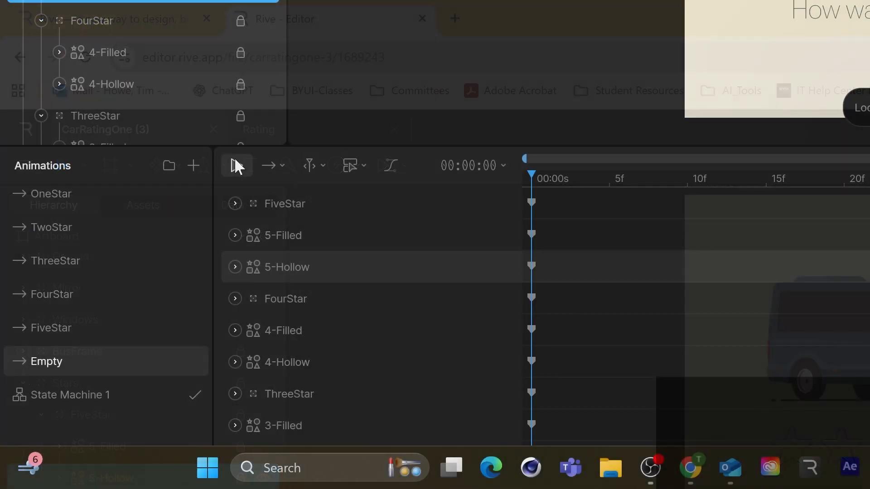
pyautogui.click(234, 158)
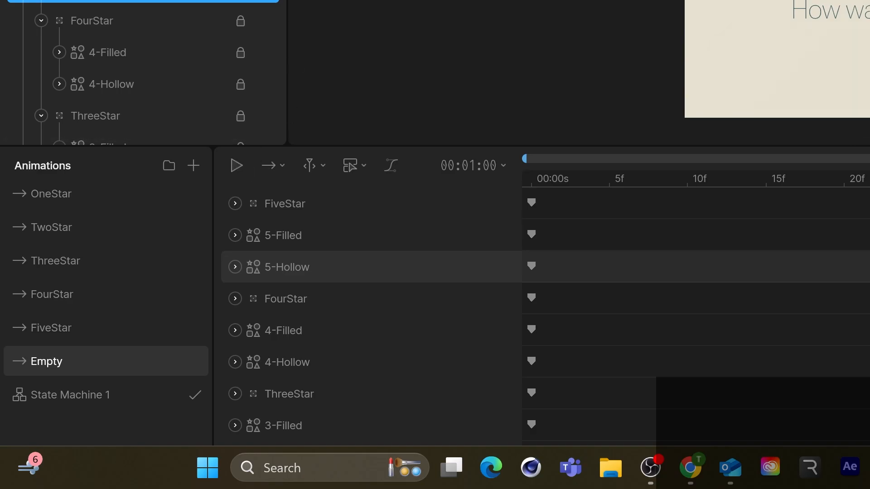
# Play State Machine 1 and test the one- to five-star ratings repeatedly on the artboard.
pyautogui.click(387, 167)
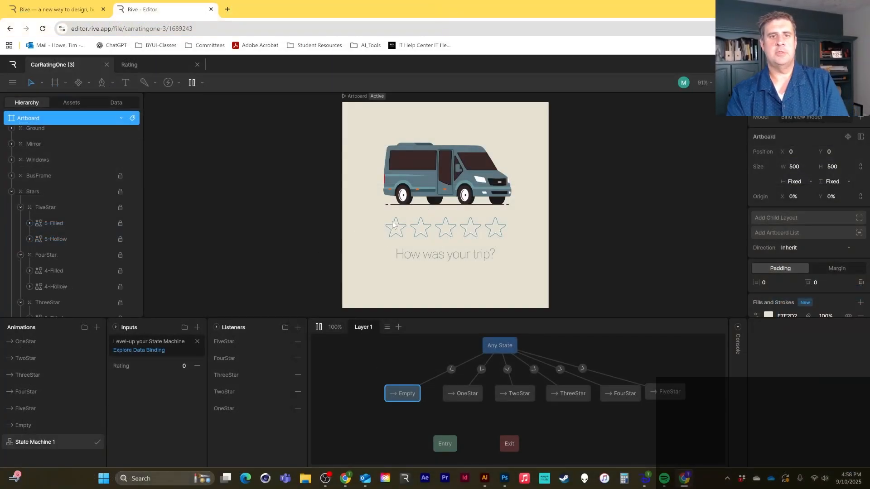
pyautogui.click(394, 224)
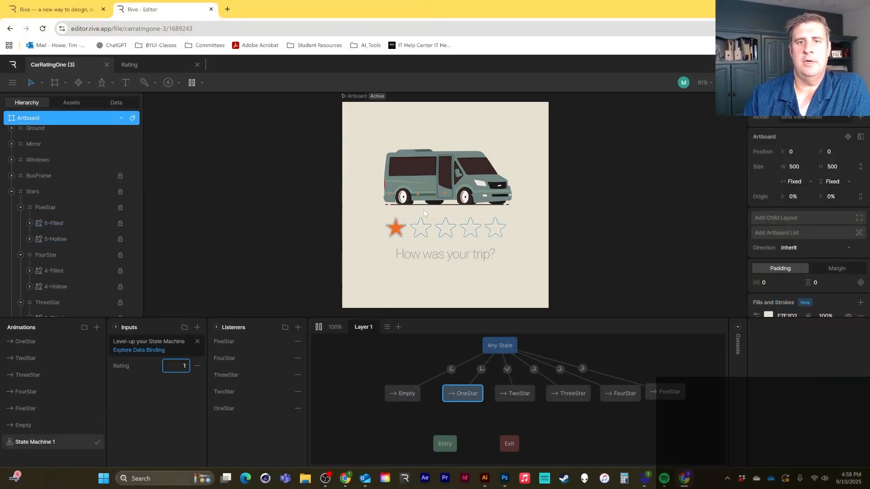
pyautogui.click(428, 235)
pyautogui.click(447, 240)
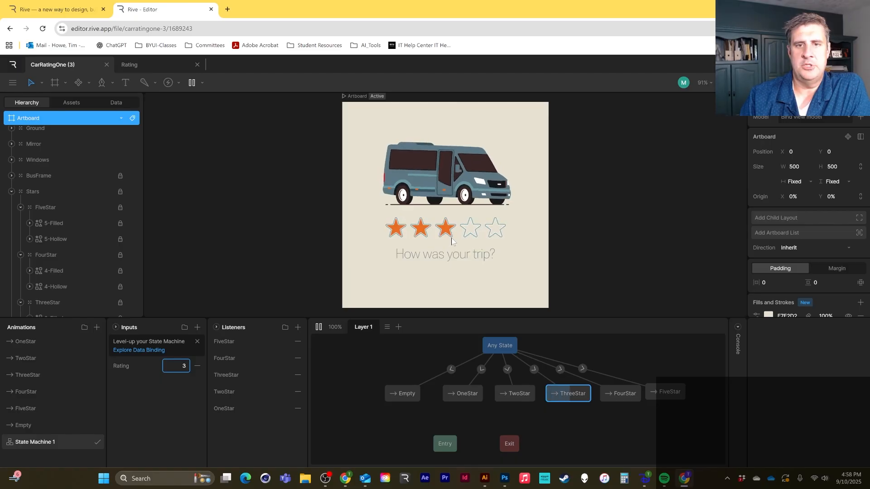
pyautogui.click(470, 229)
pyautogui.click(498, 228)
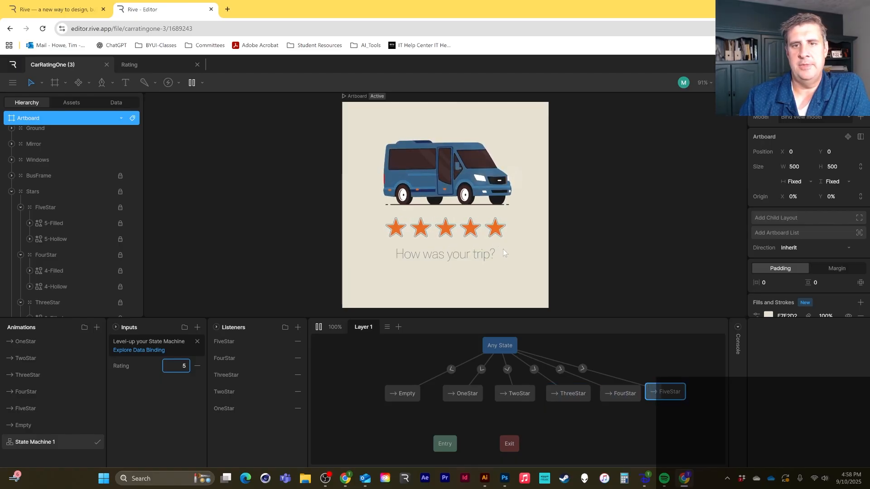
pyautogui.click(400, 228)
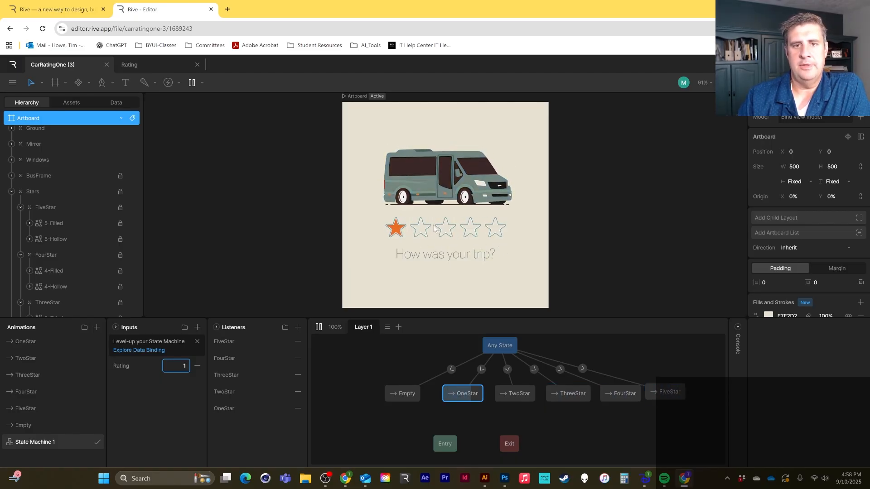
pyautogui.click(421, 229)
pyautogui.click(446, 228)
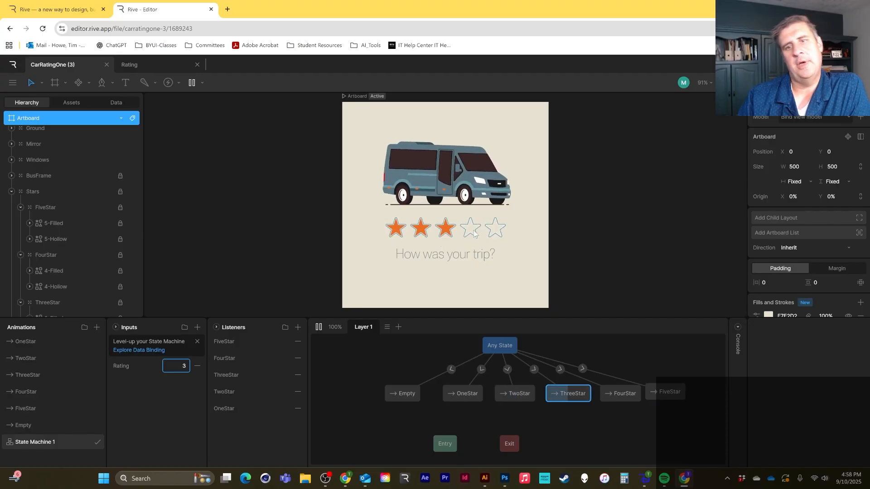
pyautogui.click(470, 230)
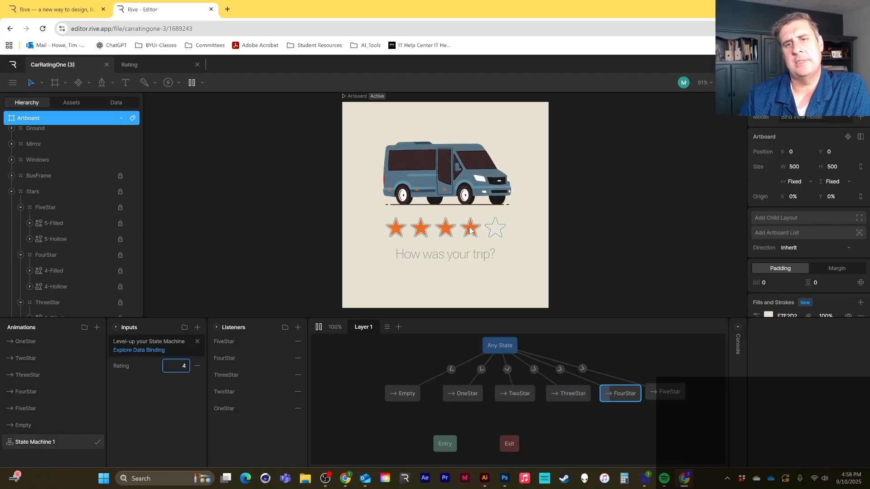
pyautogui.click(496, 230)
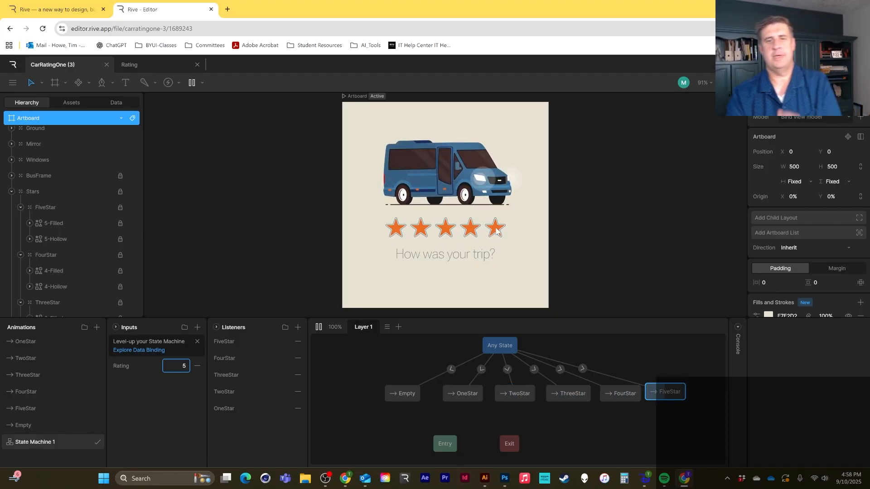
pyautogui.click(398, 229)
pyautogui.click(421, 230)
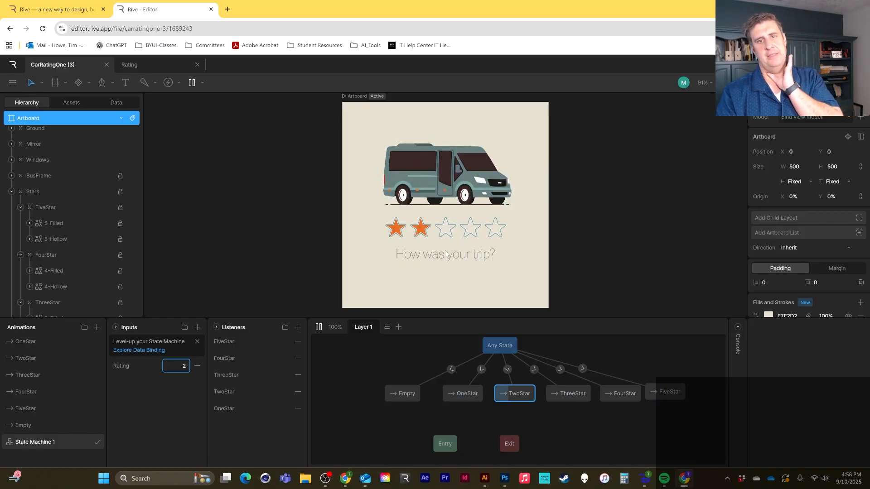
pyautogui.click(446, 230)
pyautogui.click(471, 230)
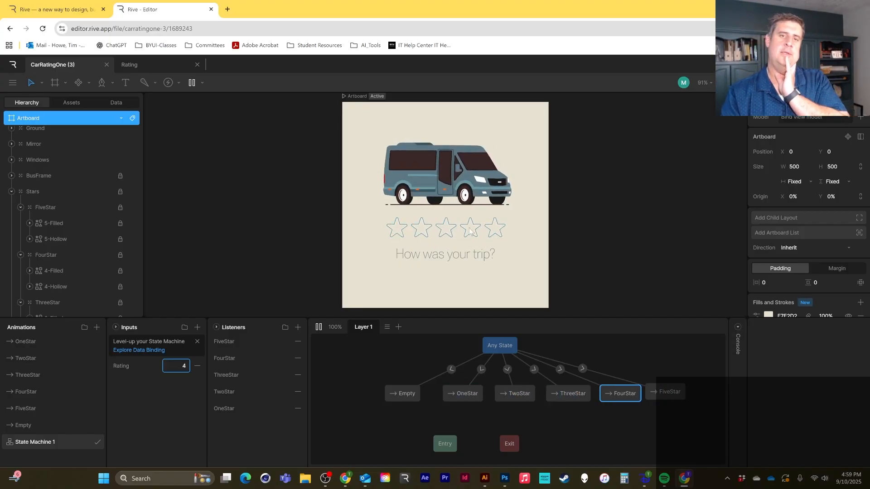
pyautogui.click(495, 229)
pyautogui.click(393, 231)
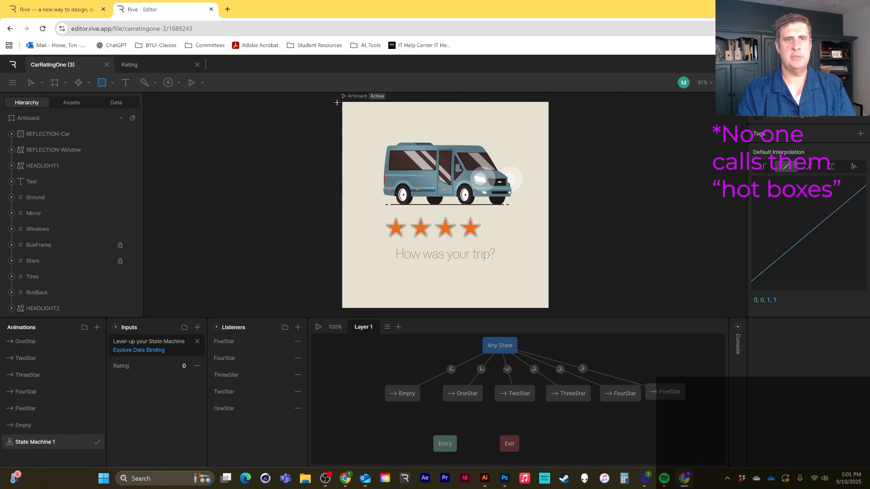
# Draw a rectangle about 507 by 278 over the van area above the stars and fit it to the artboard's edges.
pyautogui.moveTo(337, 103); pyautogui.dragTo(546, 217)
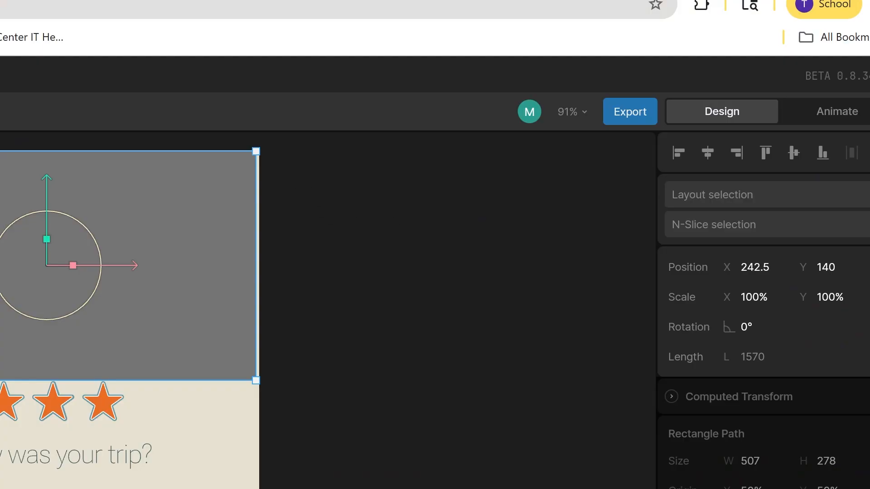
pyautogui.moveTo(407, 172); pyautogui.dragTo(413, 190)
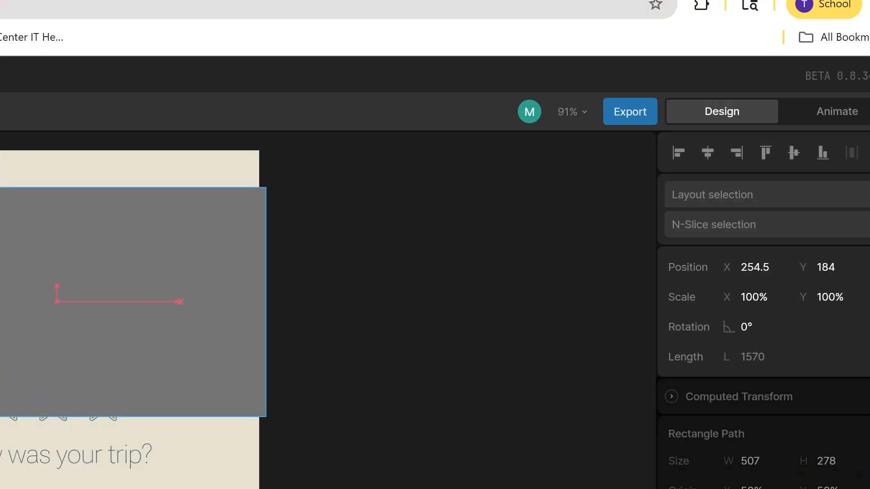
pyautogui.moveTo(57, 302); pyautogui.dragTo(57, 264)
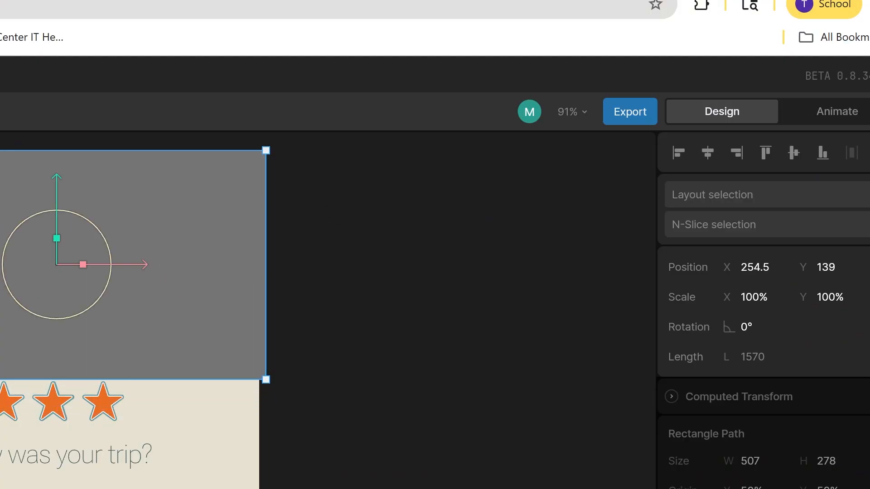
pyautogui.moveTo(262, 284); pyautogui.dragTo(255, 283)
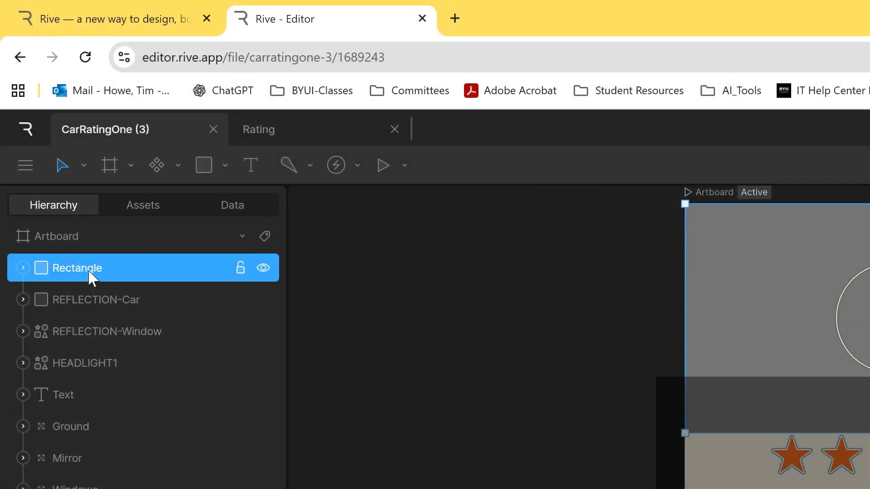
# Copy and paste the rectangle, placing the copy below the row of stars.
pyautogui.rightClick(89, 278)
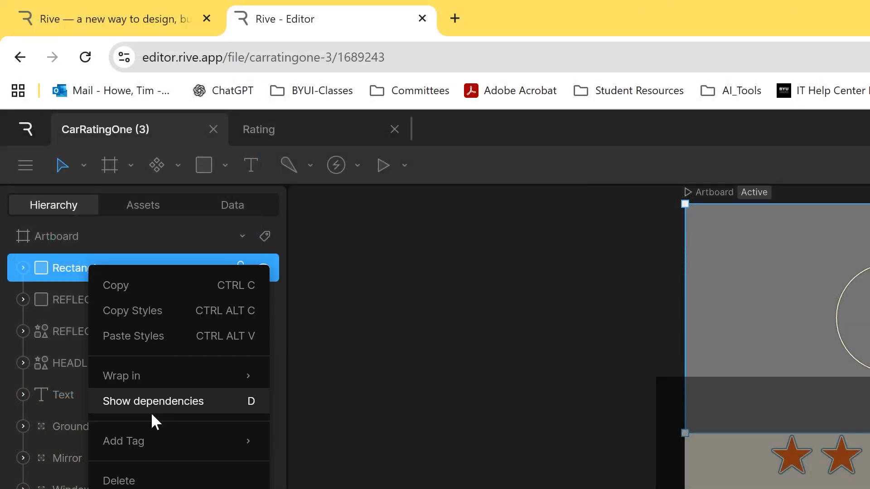
pyautogui.click(109, 285)
pyautogui.hotkey('ctrl', 'v')
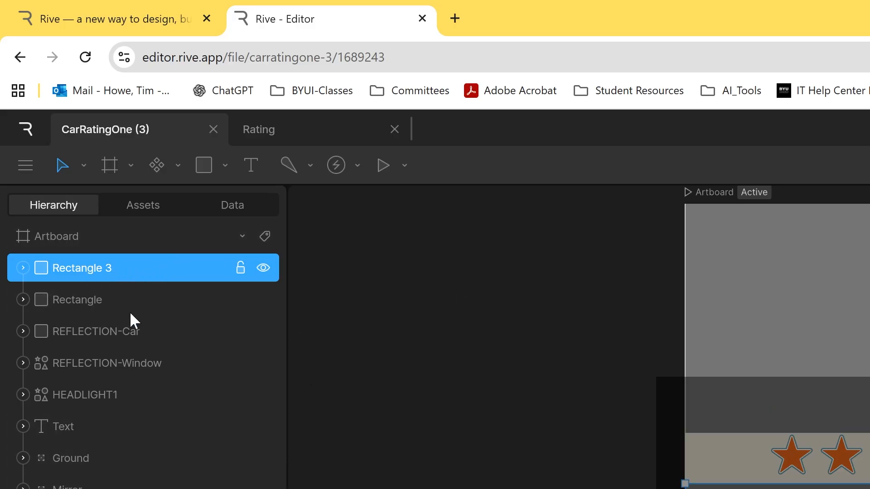
# Rename the lower rectangle copy HotBox2 and the original upper rectangle HotBox1.
pyautogui.click(91, 300)
pyautogui.doubleClick(93, 272)
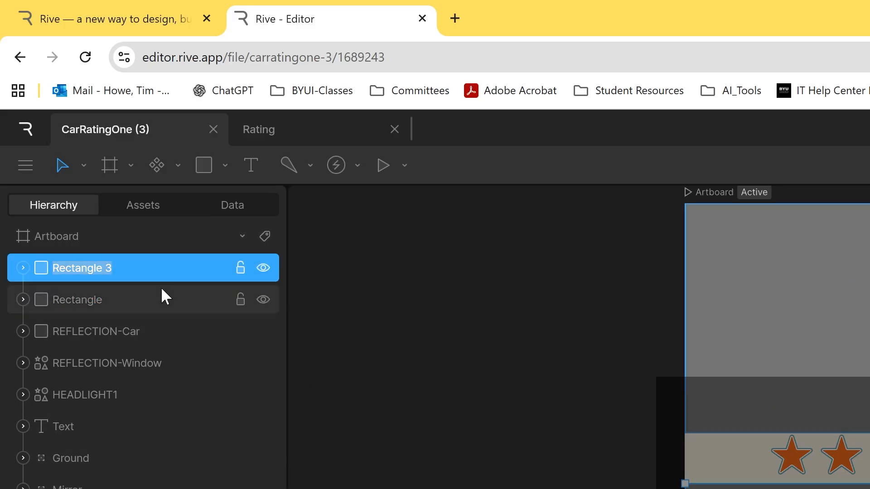
pyautogui.write('HotBox2')
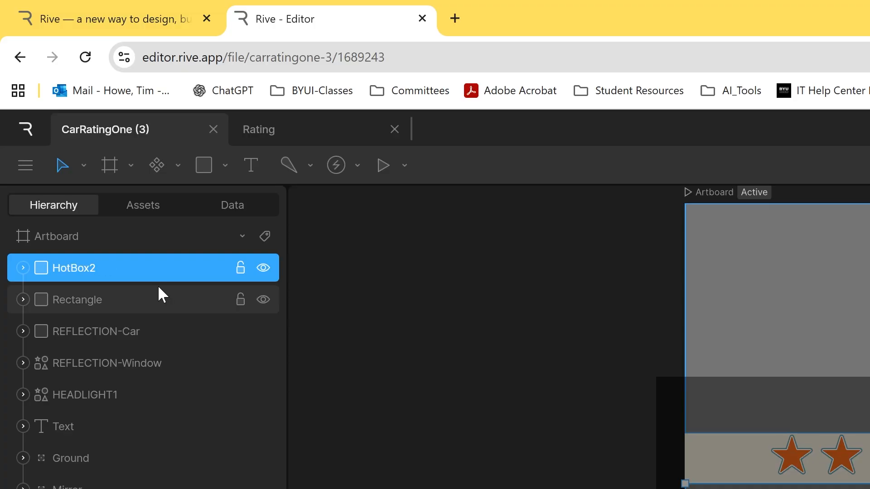
pyautogui.doubleClick(91, 296)
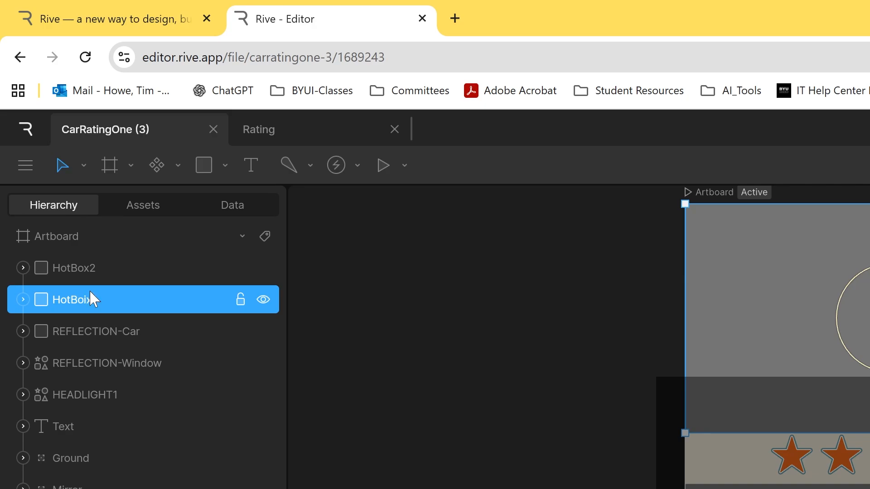
pyautogui.write('HotBox1')
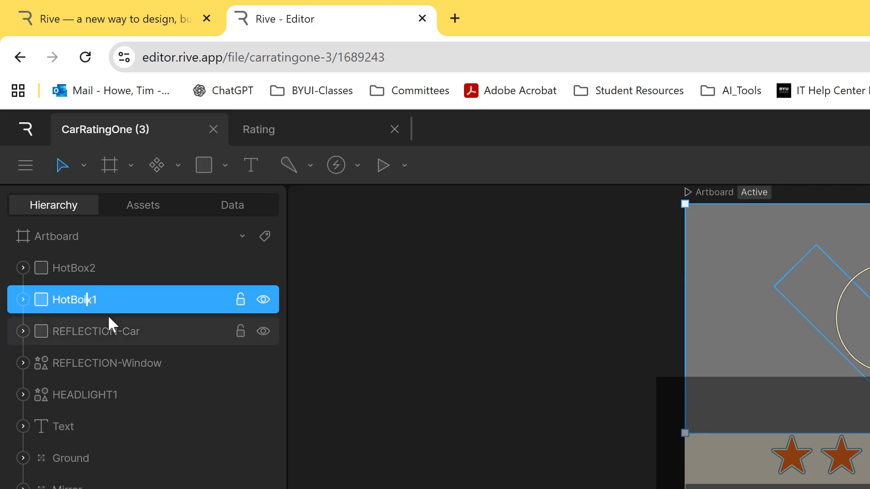
pyautogui.press('Escape')
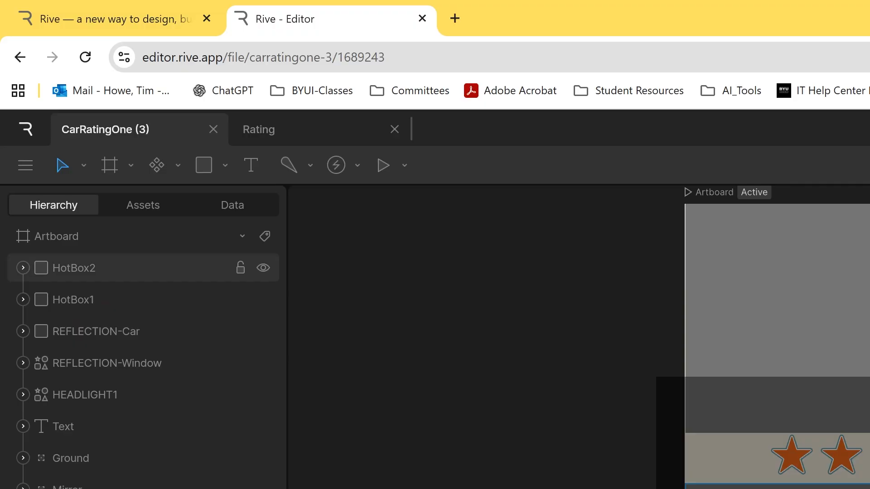
# Make the fills of HotBox1 and HotBox2 fully transparent and switch to animate mode.
pyautogui.click(73, 300)
pyautogui.keyDown('shift'); pyautogui.click(74, 268); pyautogui.keyUp('shift')
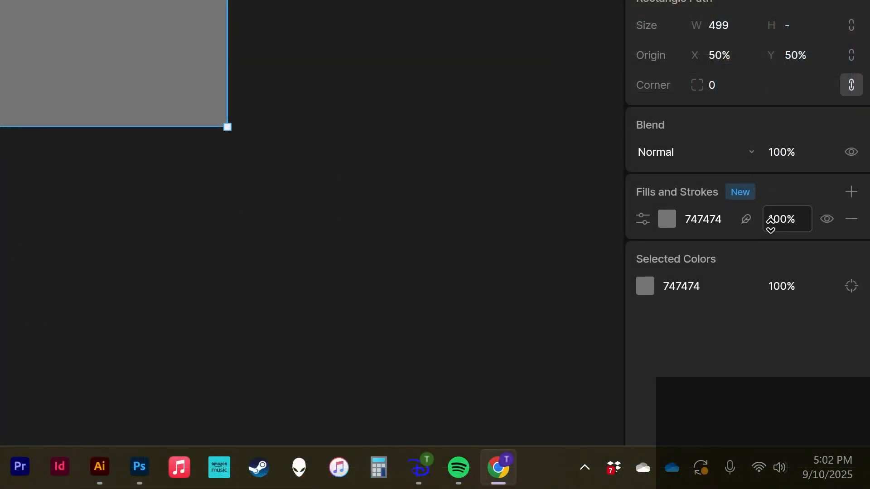
pyautogui.moveTo(770, 217); pyautogui.dragTo(716, 216)
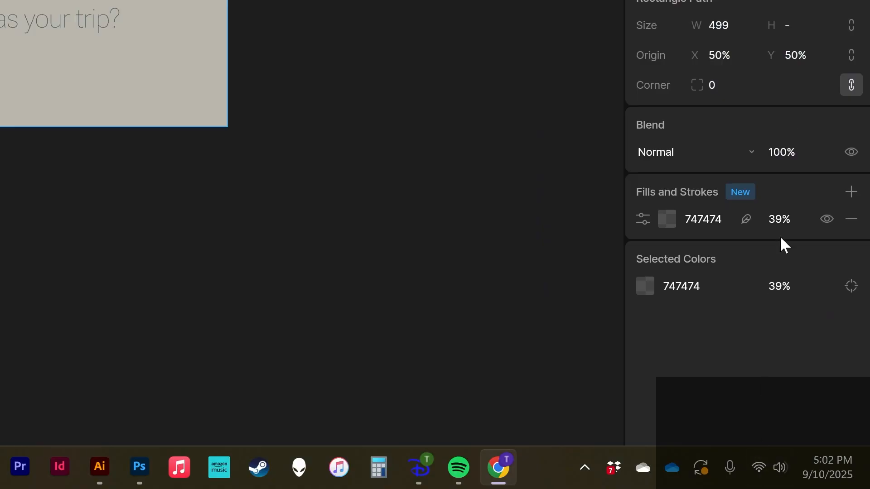
pyautogui.moveTo(780, 220); pyautogui.dragTo(784, 485)
pyautogui.click(391, 20)
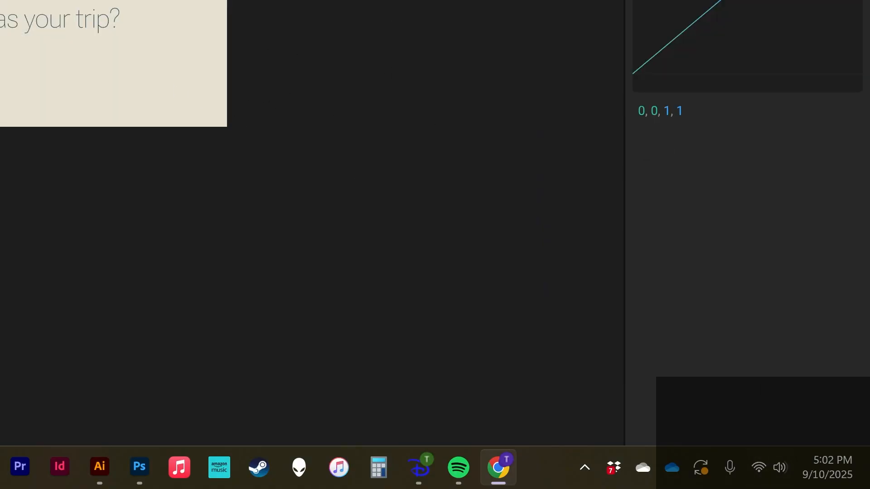
pyautogui.press('Tab')
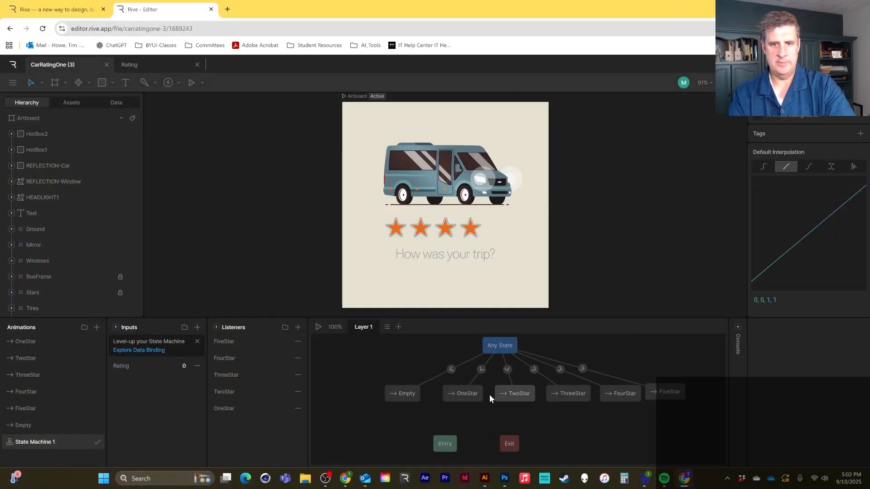
pyautogui.click(41, 134)
pyautogui.keyDown('shift'); pyautogui.click(45, 151); pyautogui.keyUp('shift')
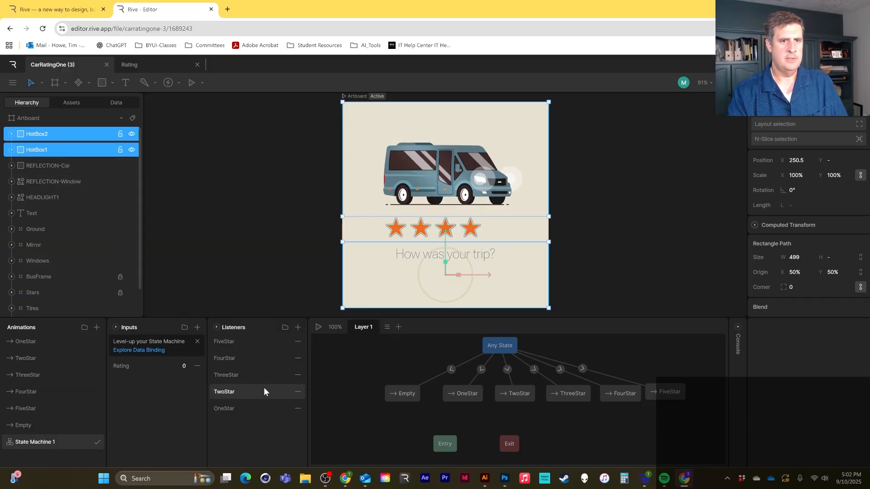
pyautogui.click(298, 327)
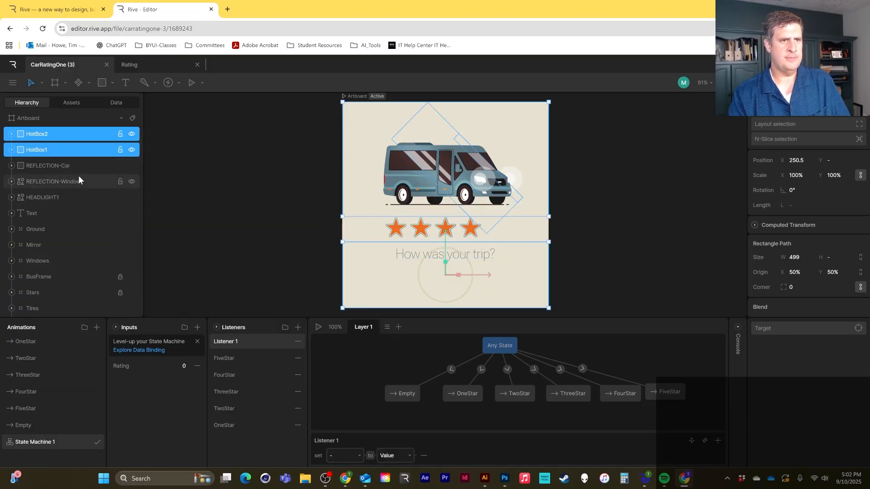
pyautogui.click(191, 210)
pyautogui.click(297, 426)
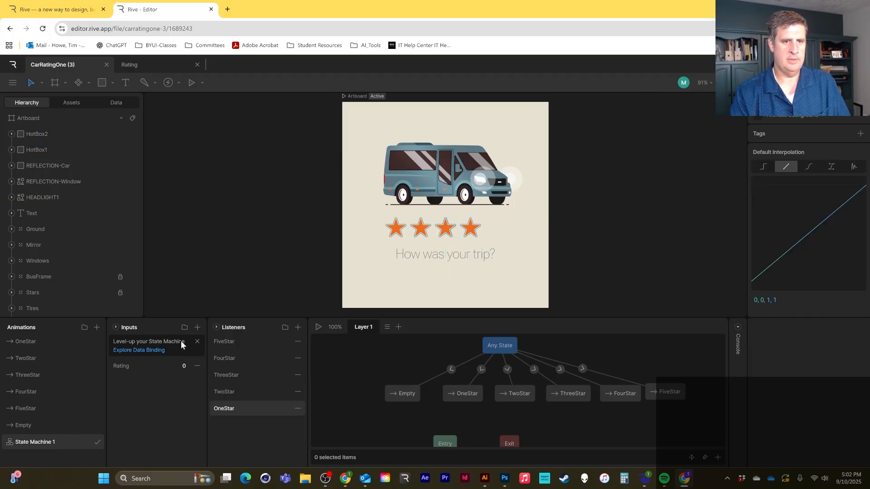
# Create separate state machine listeners targeting HotBox1 and HotBox2.
pyautogui.click(44, 150)
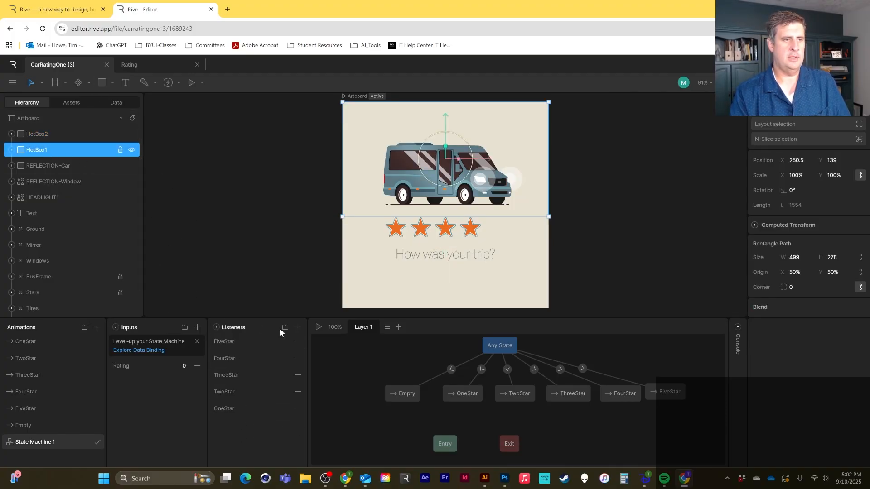
pyautogui.click(297, 327)
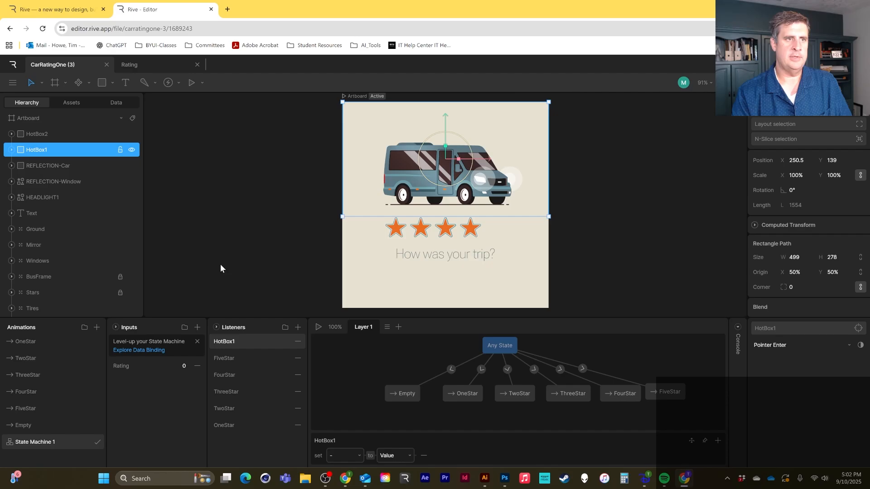
pyautogui.click(37, 133)
pyautogui.click(297, 327)
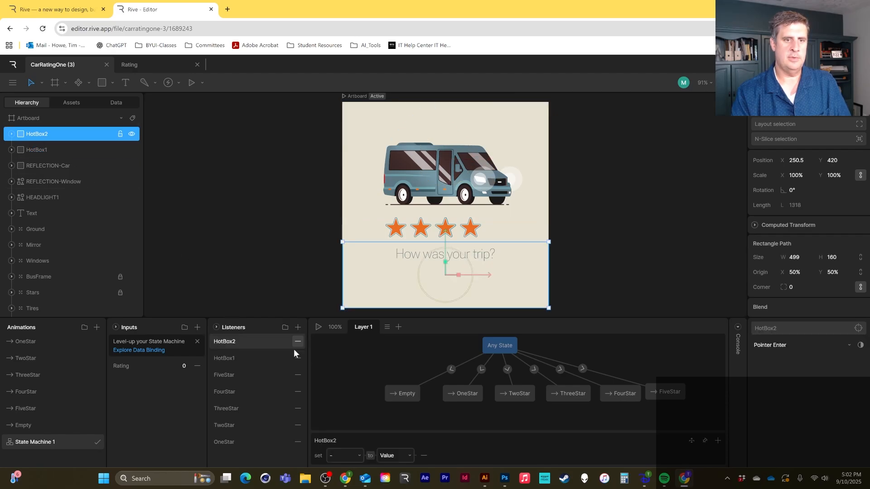
# Add an Input Change action to the HotBox1 listener that sets Rating to 0.
pyautogui.click(240, 358)
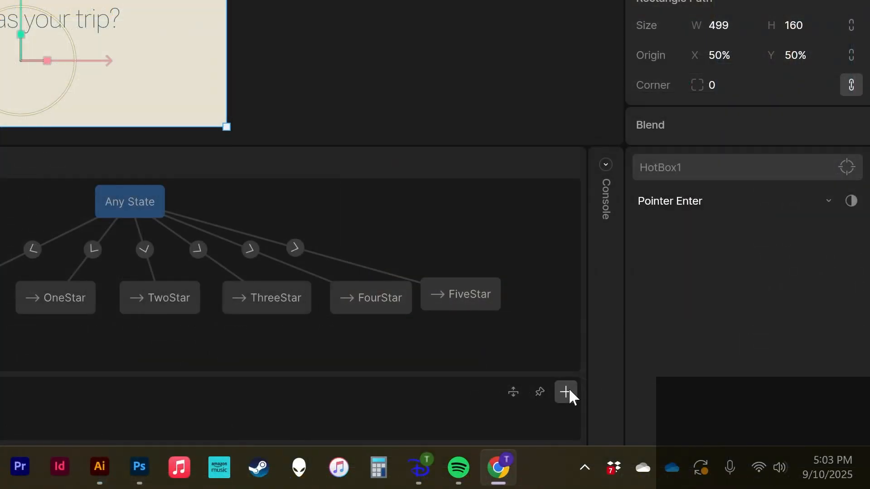
pyautogui.click(566, 392)
pyautogui.click(476, 270)
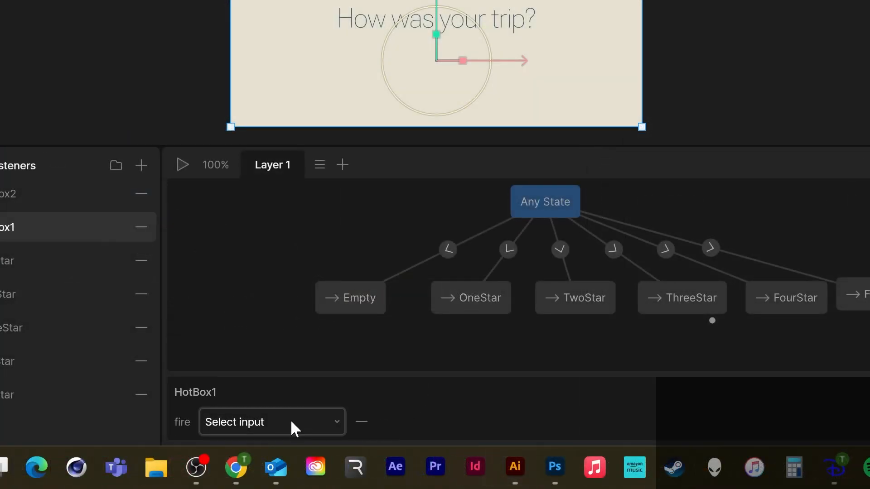
pyautogui.click(291, 424)
pyautogui.click(266, 381)
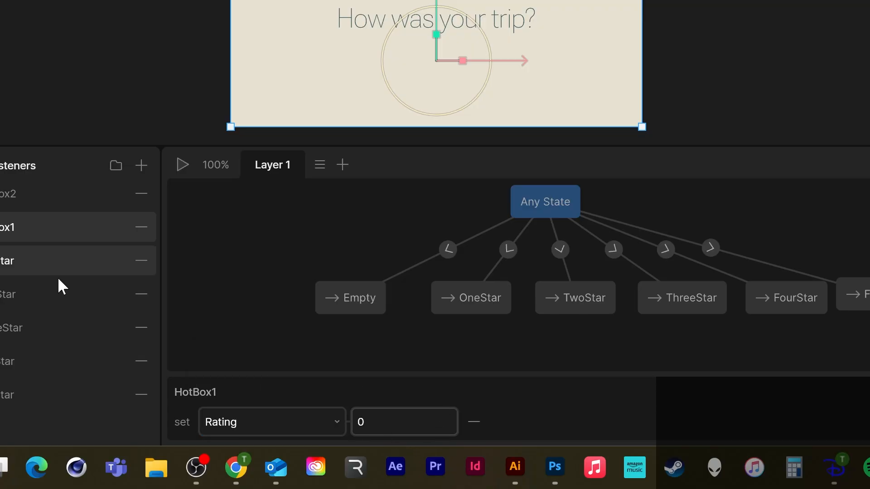
# Give the HotBox2 listener an Input Change action that sets Rating to 0.
pyautogui.click(30, 194)
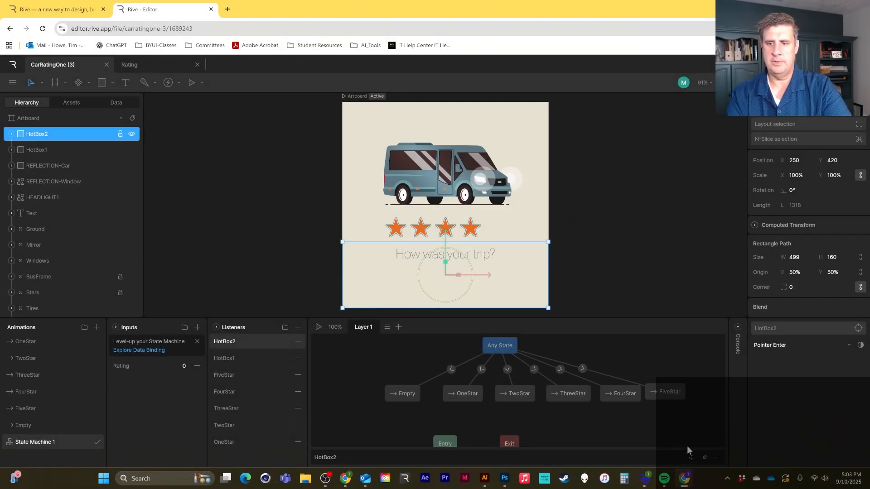
pyautogui.click(717, 457)
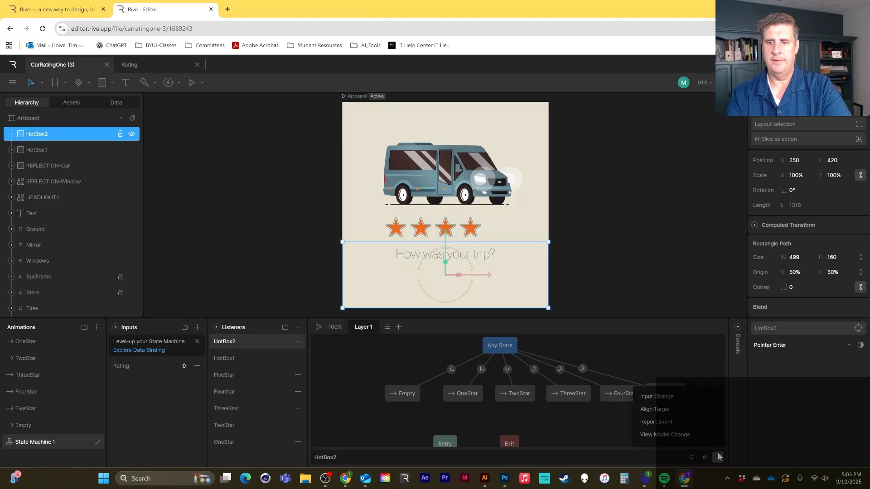
pyautogui.click(661, 397)
pyautogui.click(335, 455)
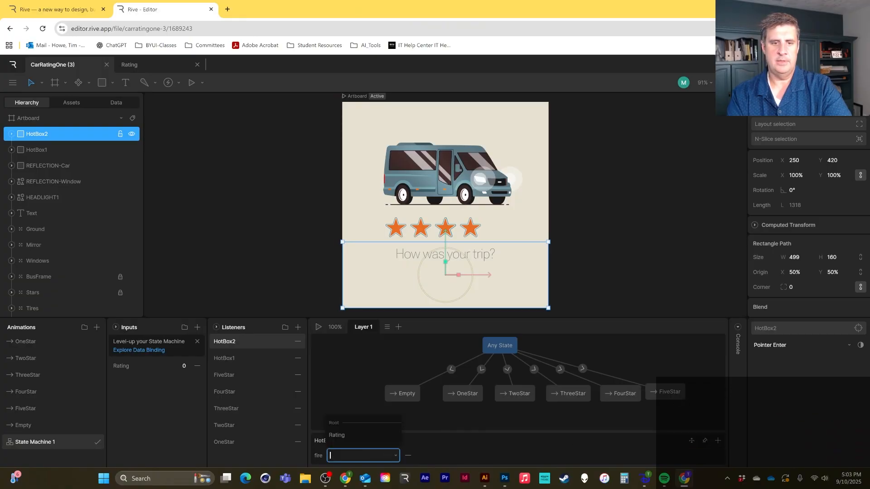
pyautogui.click(357, 436)
pyautogui.click(346, 360)
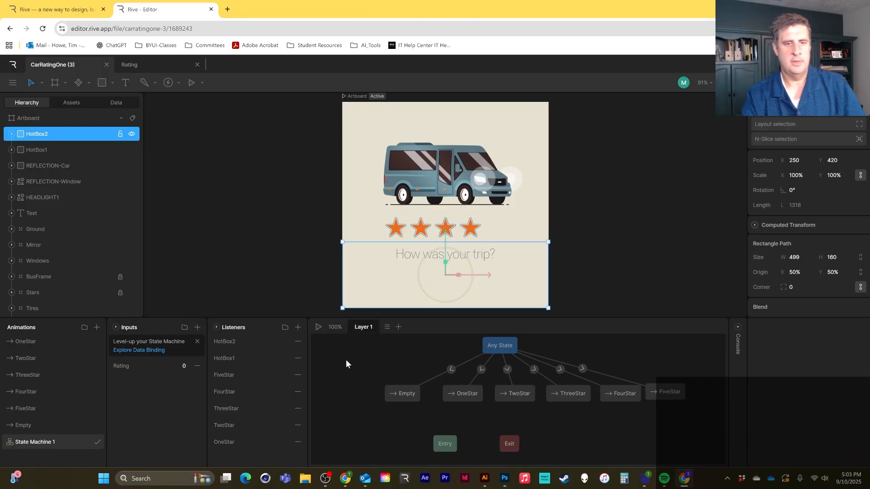
# Play State Machine 1 and change the trigger of the HotBox1 and HotBox2 listeners to Pointer Down.
pyautogui.click(319, 327)
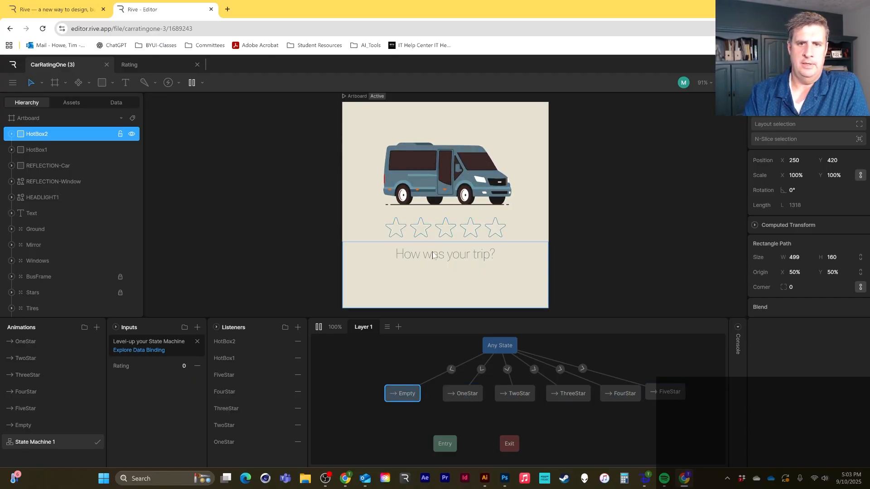
pyautogui.click(234, 358)
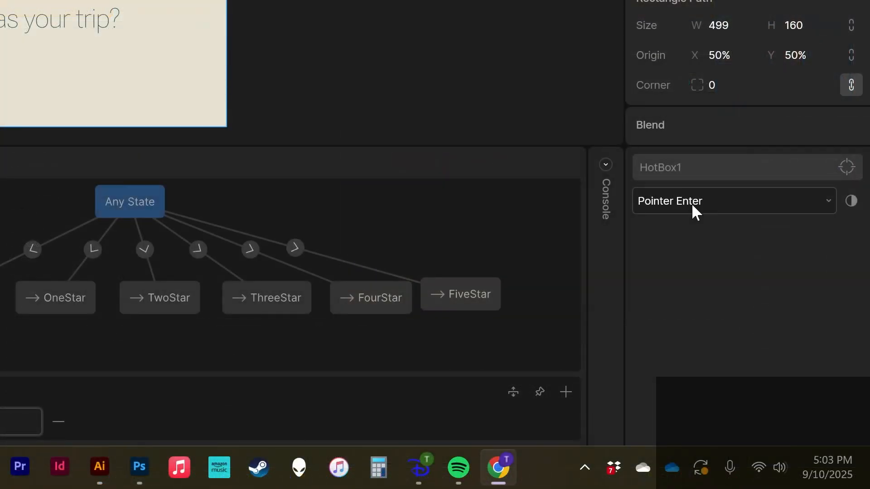
pyautogui.click(781, 346)
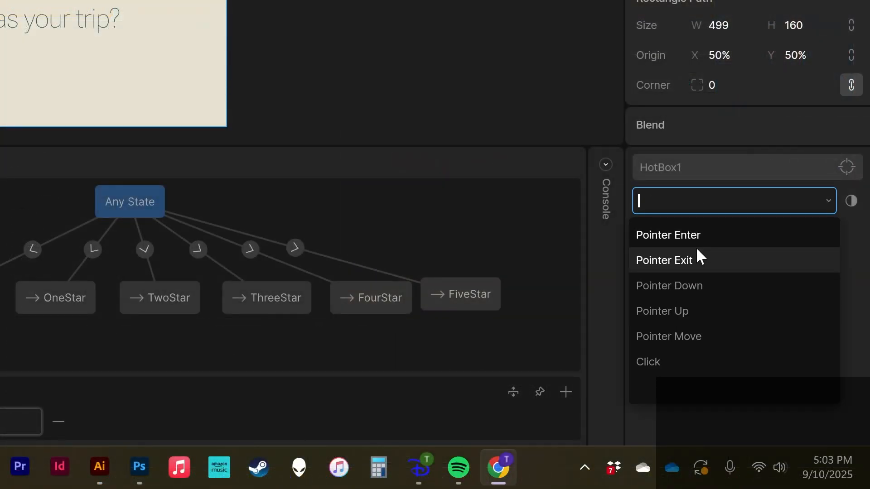
pyautogui.click(692, 290)
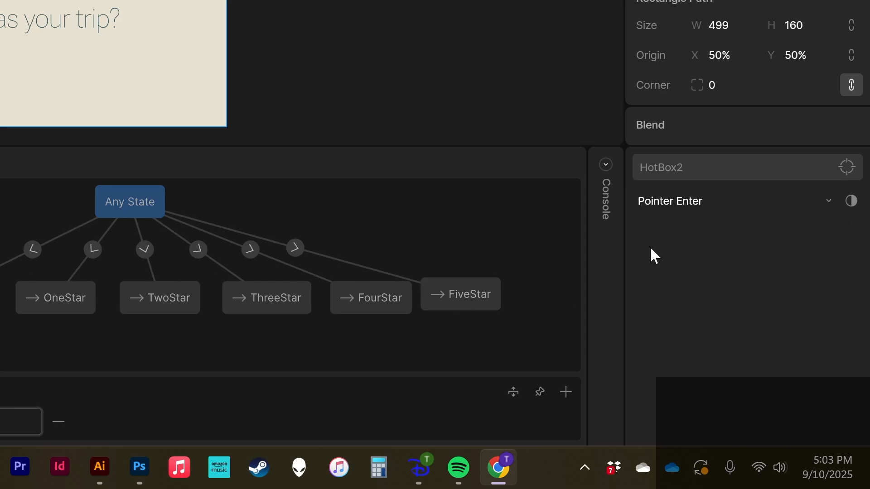
pyautogui.click(671, 201)
pyautogui.click(685, 287)
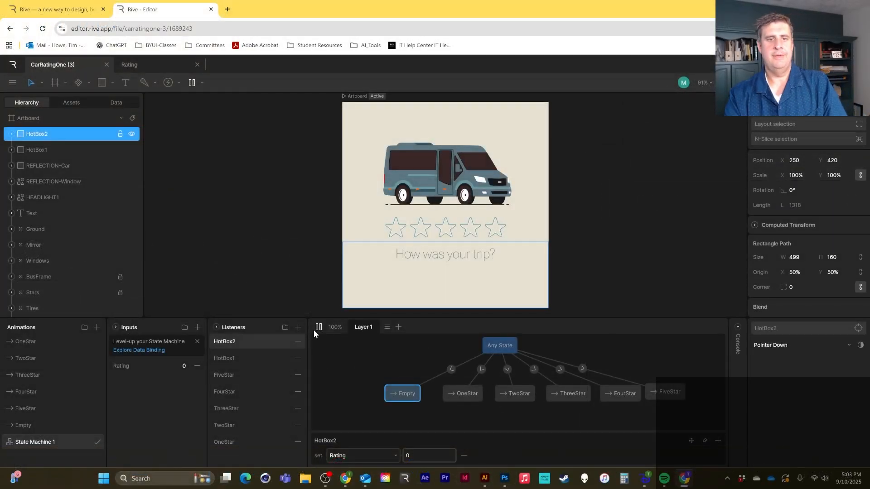
# Restart State Machine 1 and test the one- to five-star ratings in order on the artboard.
pyautogui.click(318, 326)
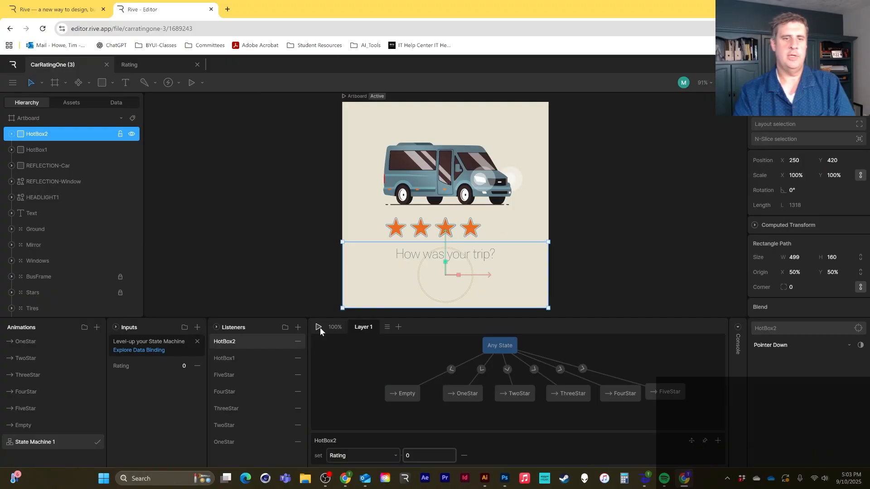
pyautogui.click(318, 327)
pyautogui.click(395, 229)
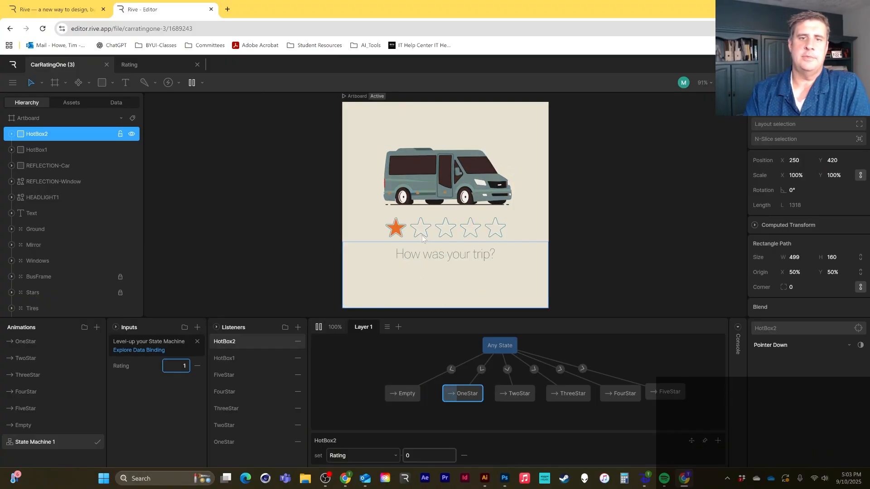
pyautogui.click(420, 230)
pyautogui.click(446, 230)
pyautogui.click(470, 229)
pyautogui.click(495, 230)
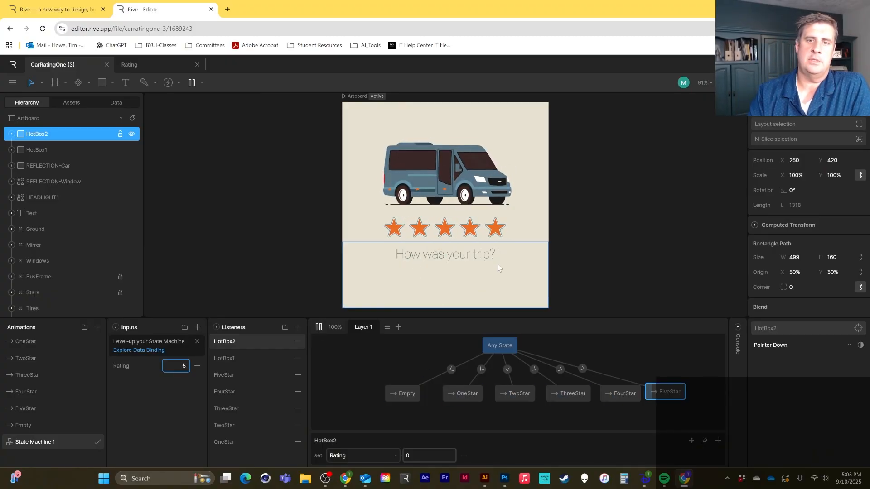
# Test resetting the rating with the hot boxes above and below the stars, alternating with three-, five- and one-star ratings.
pyautogui.click(497, 265)
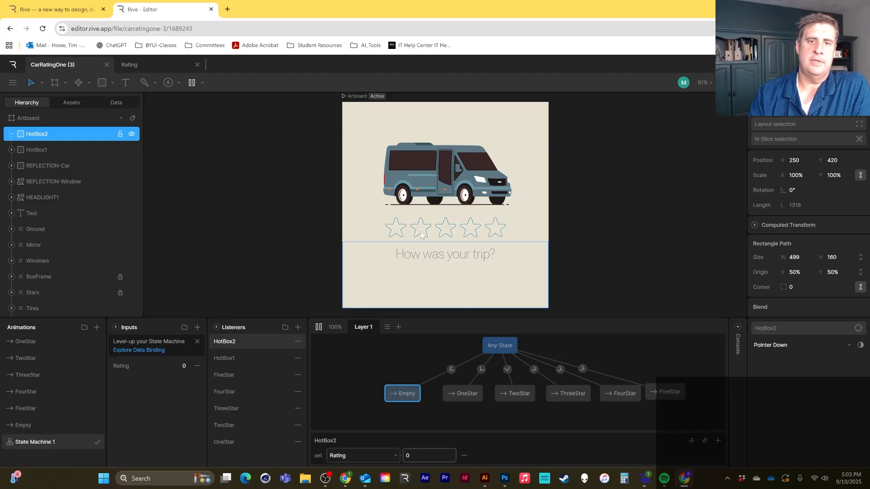
pyautogui.click(442, 232)
pyautogui.click(527, 190)
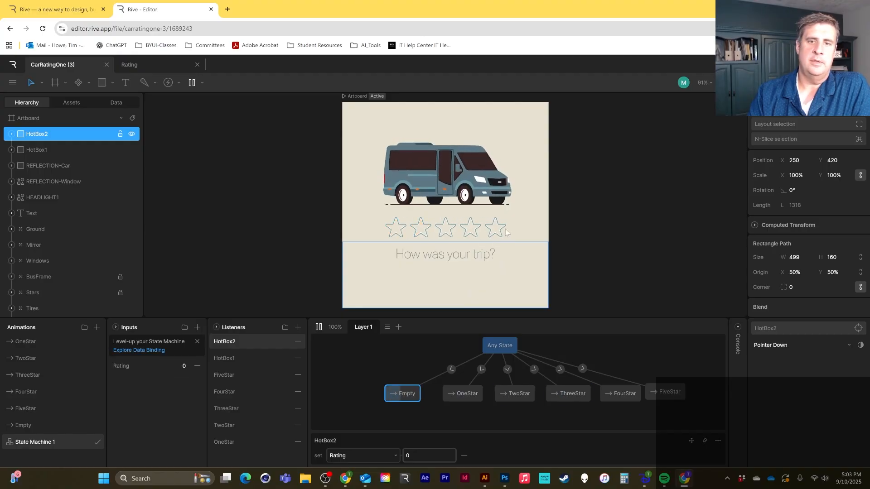
pyautogui.click(495, 229)
pyautogui.click(366, 178)
pyautogui.click(398, 225)
pyautogui.click(436, 272)
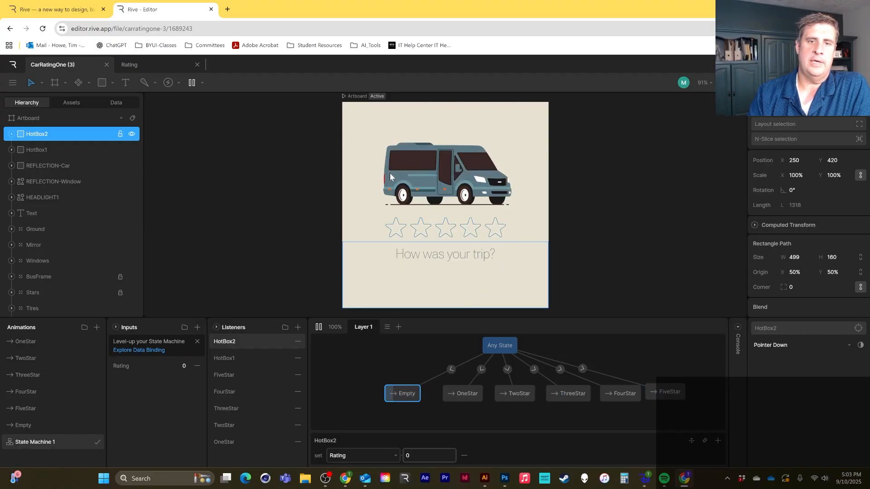